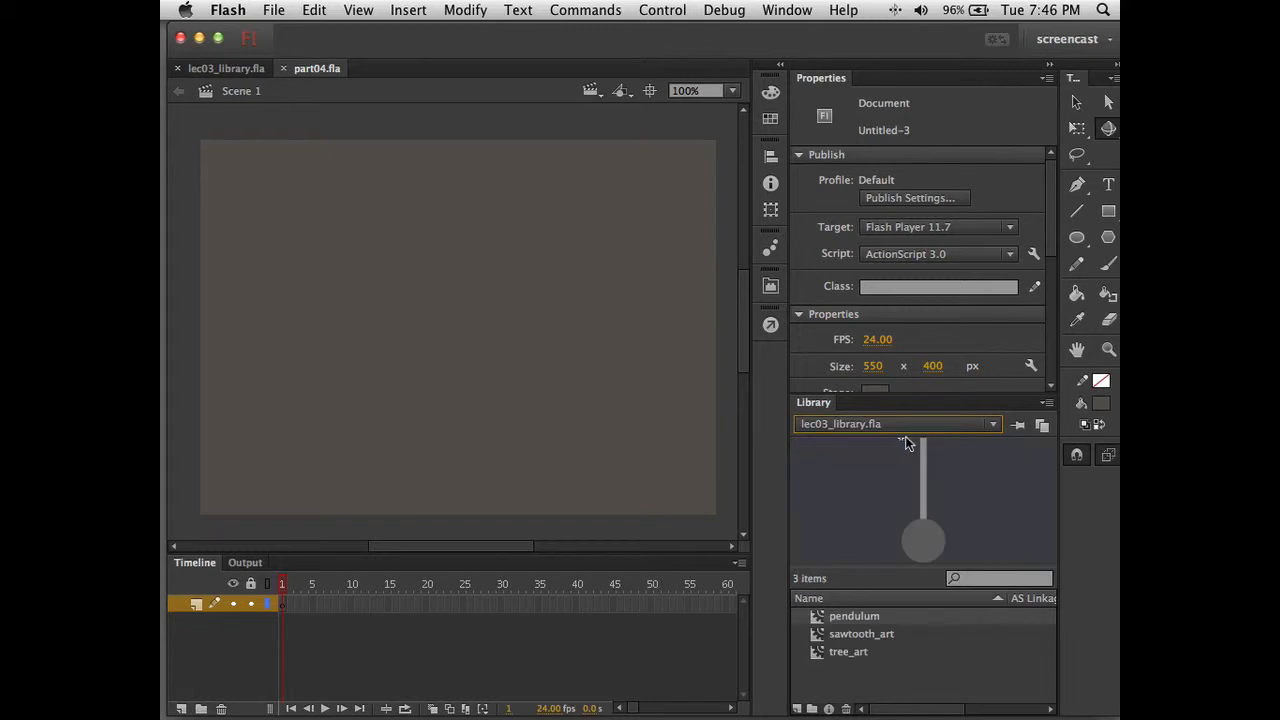
Place sawtooth_art and tree_art from the lec03_library.fla library on the stage, and show the part04.fla library
left_click(878, 638)
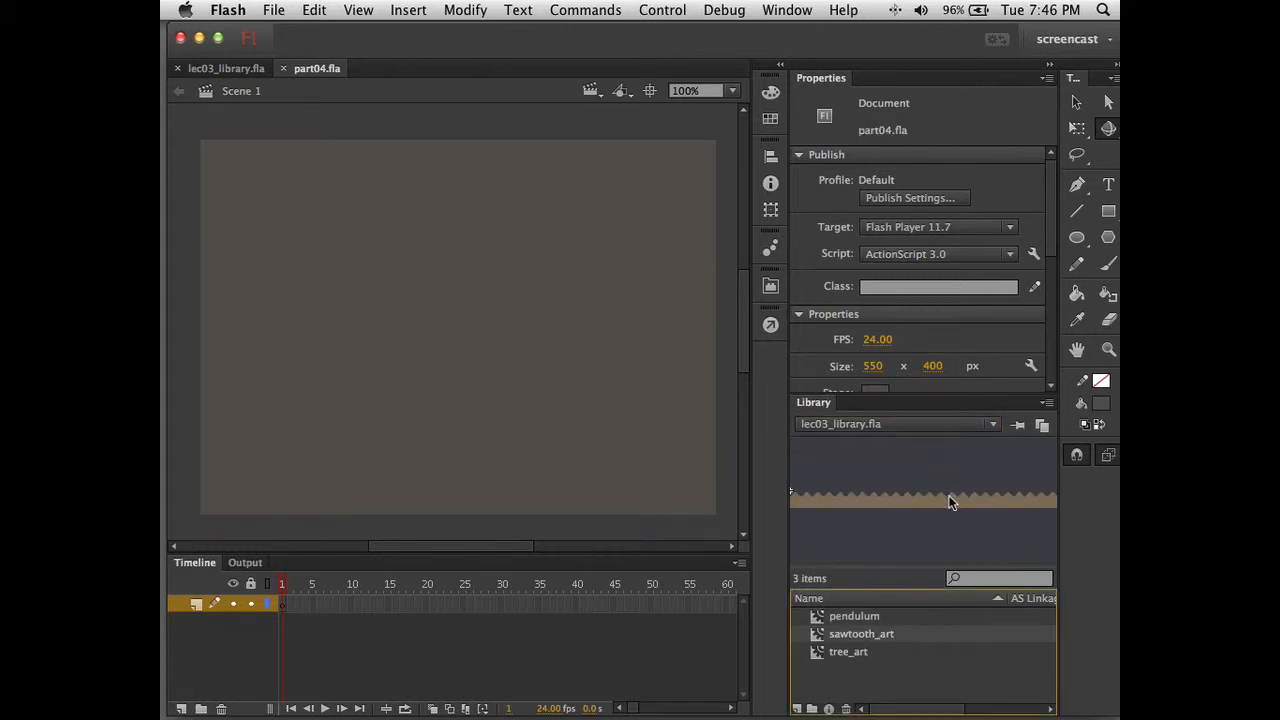
left_click_drag(950, 500, 510, 315)
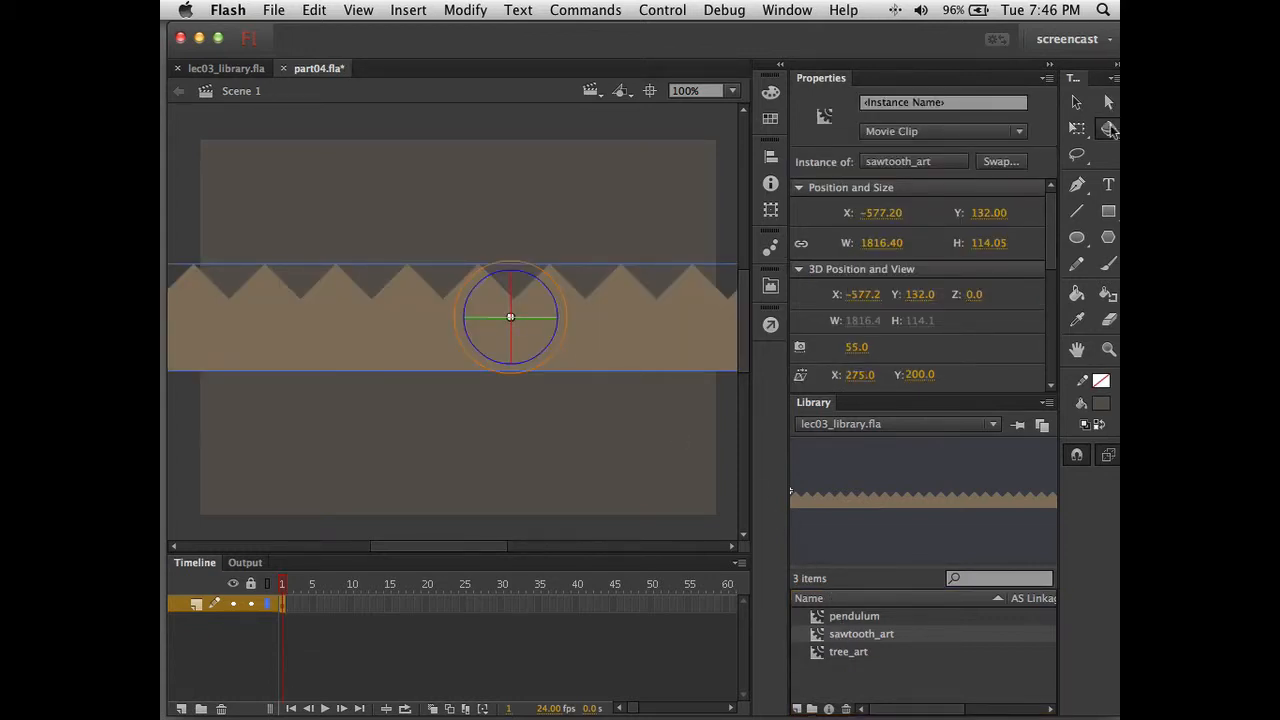
left_click(1074, 104)
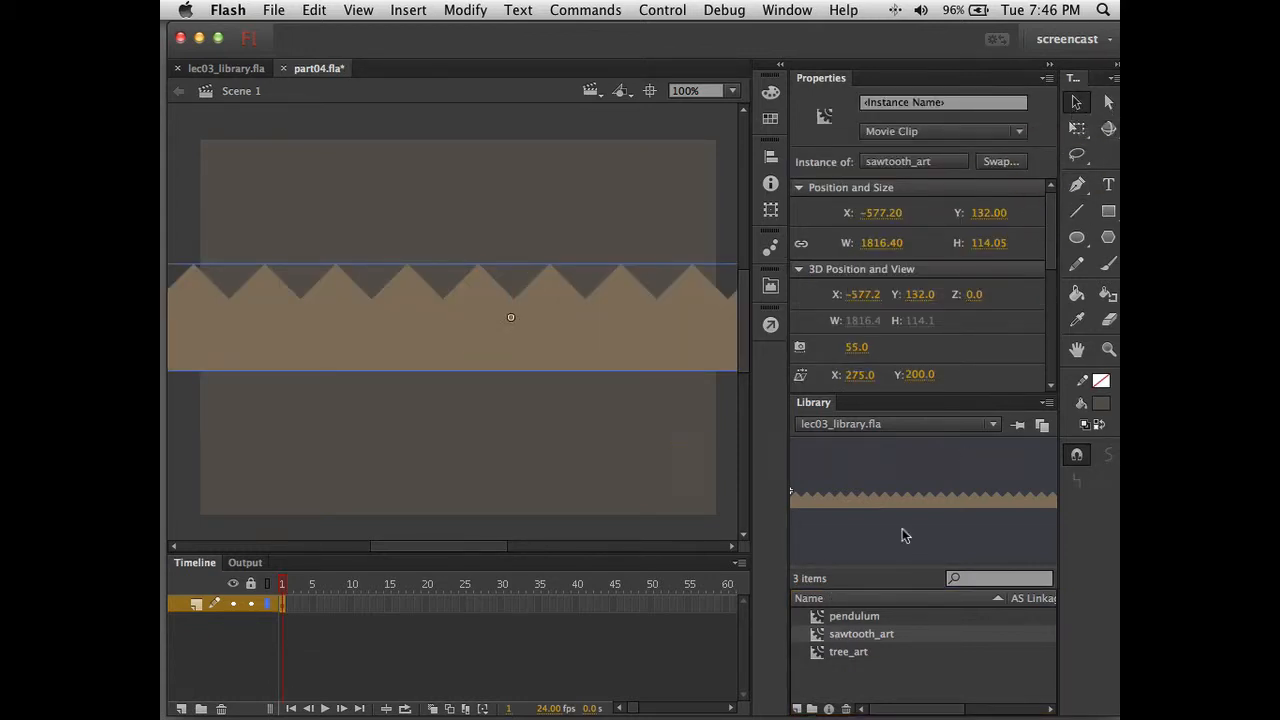
left_click_drag(852, 660, 529, 457)
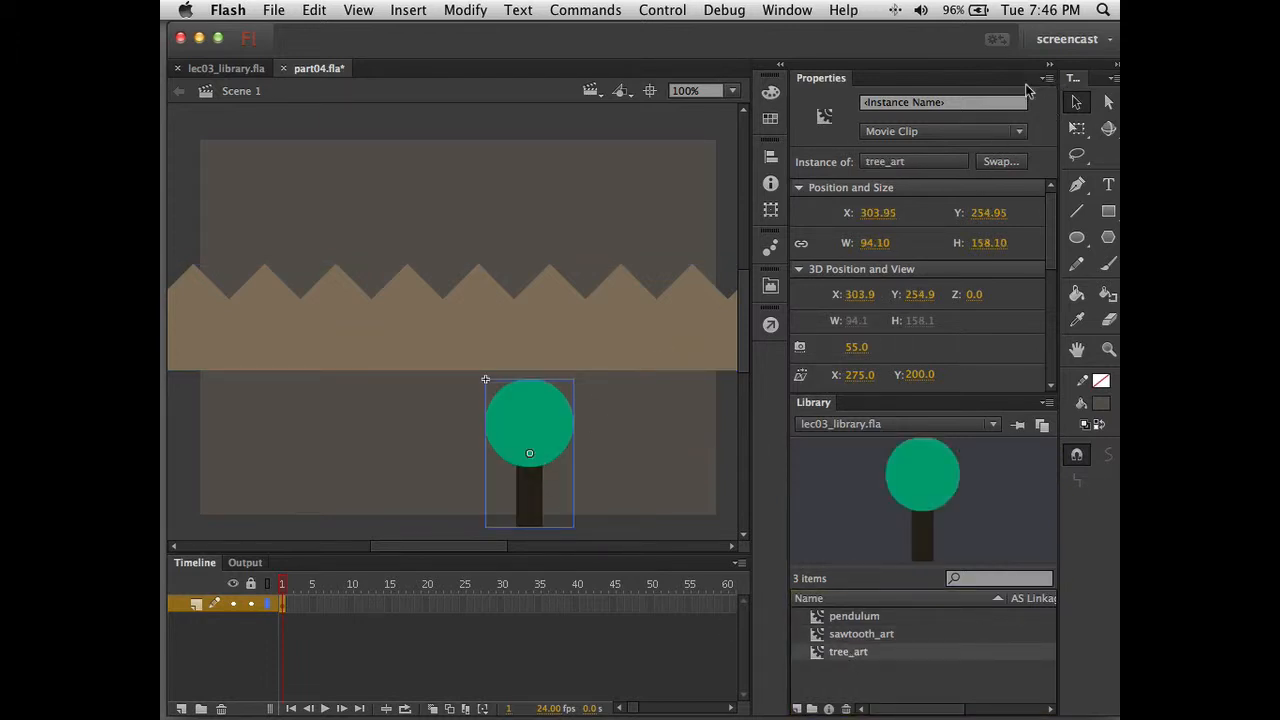
left_click(845, 424)
left_click(852, 441)
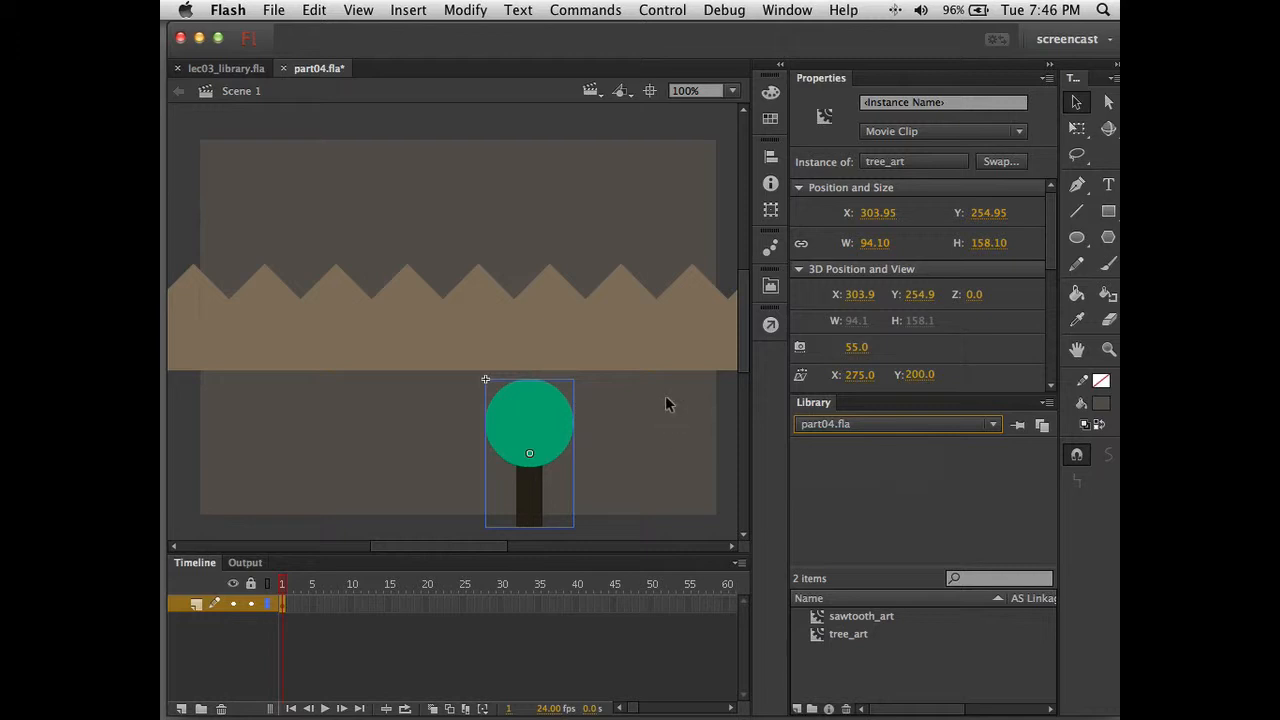
key("space")
key("space")
key("space")
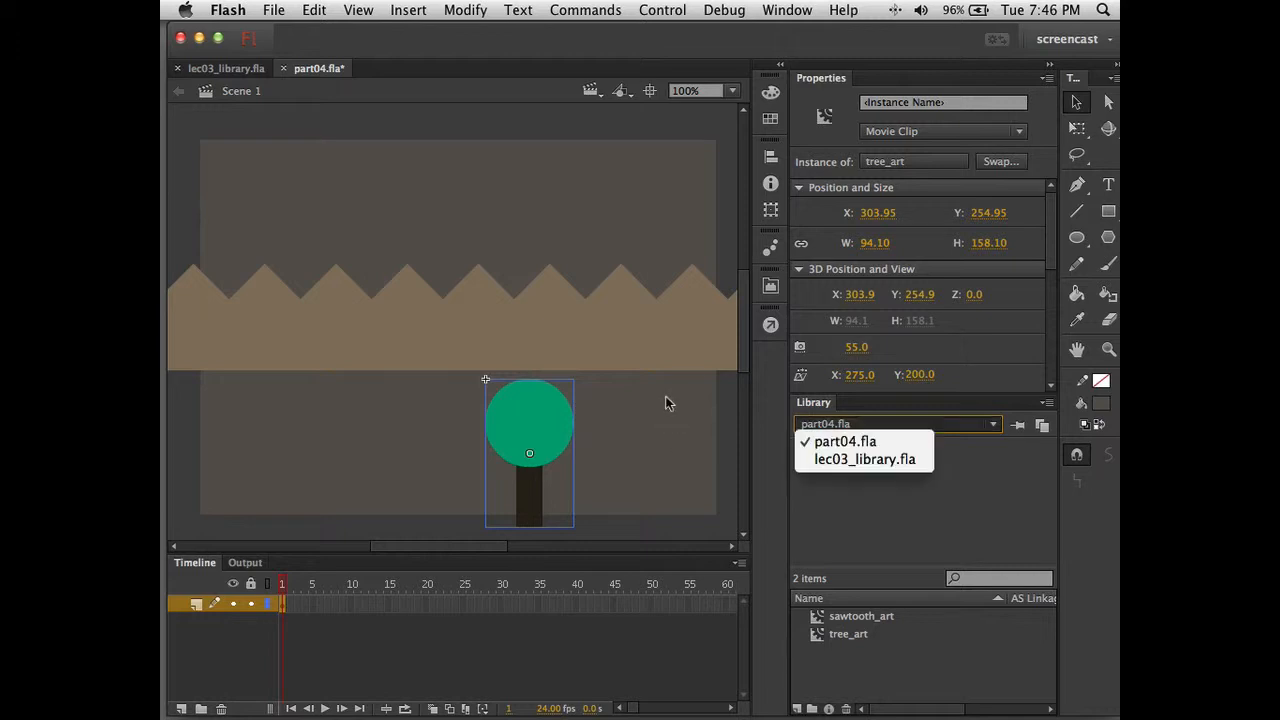
key("space")
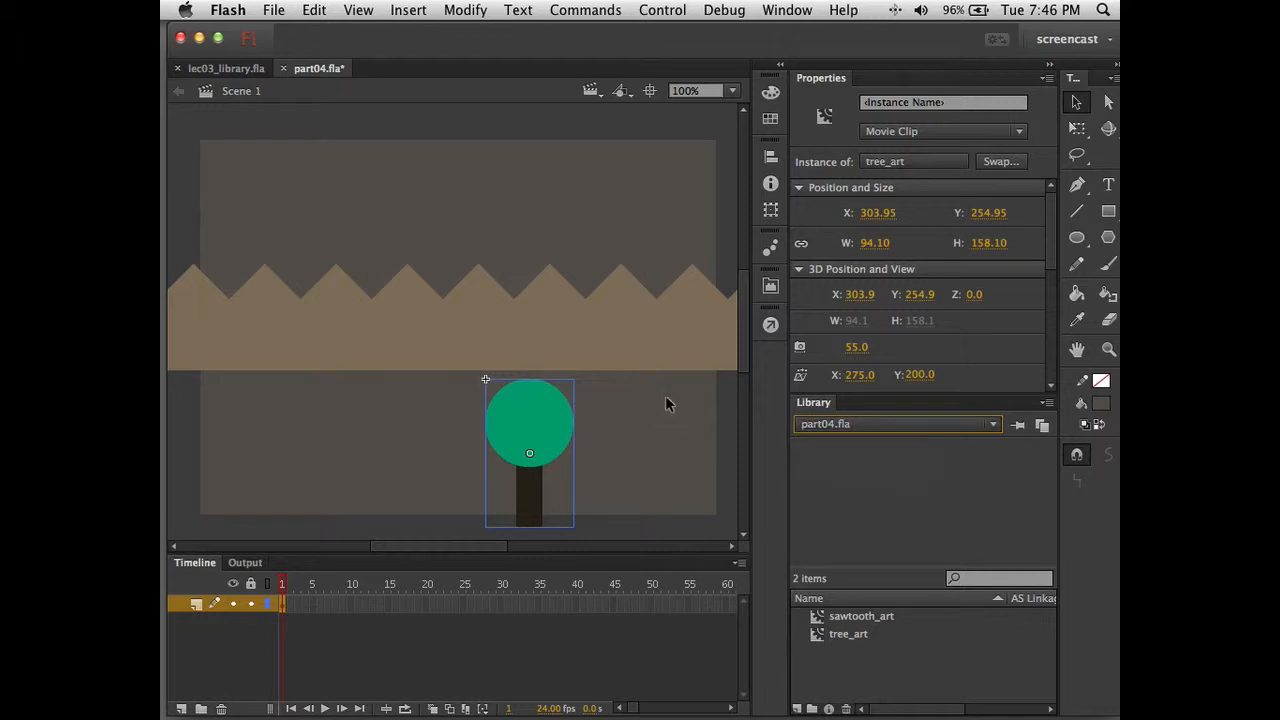
key("space")
key("space")
key("space")
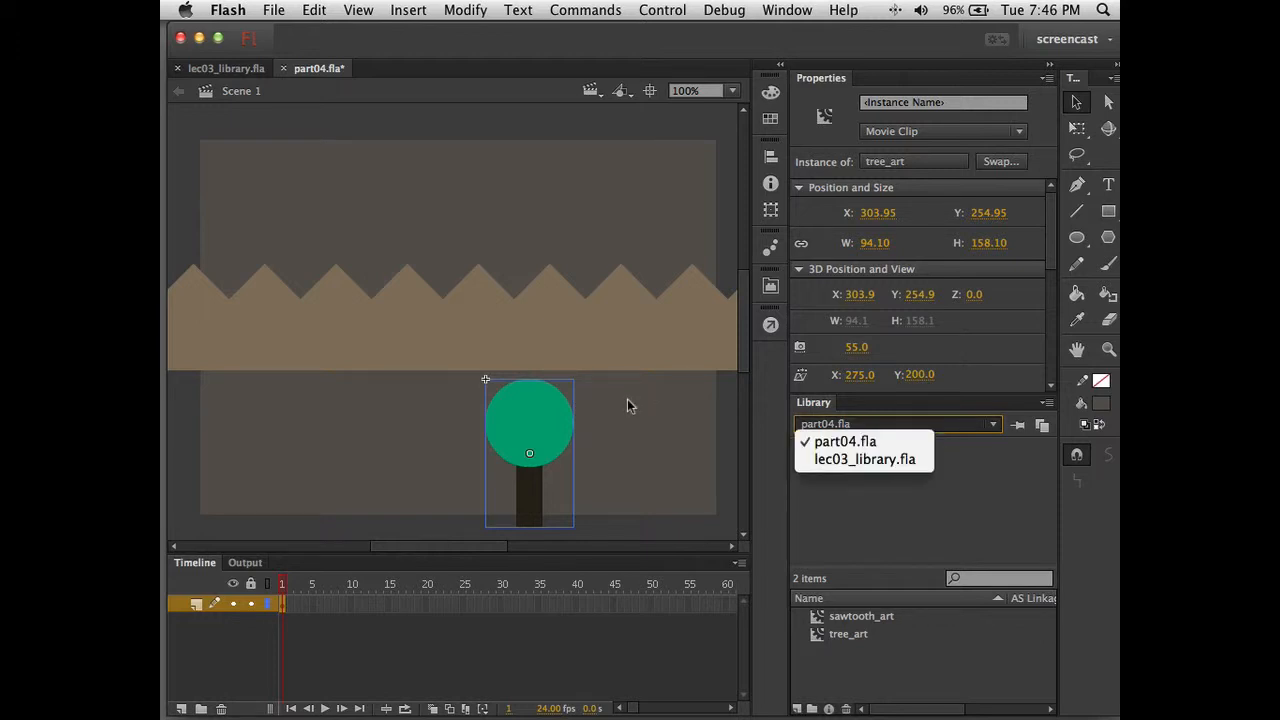
Delete the sawtooth and tree instances from the stage of Scene 1
left_click(643, 431)
left_click(643, 431)
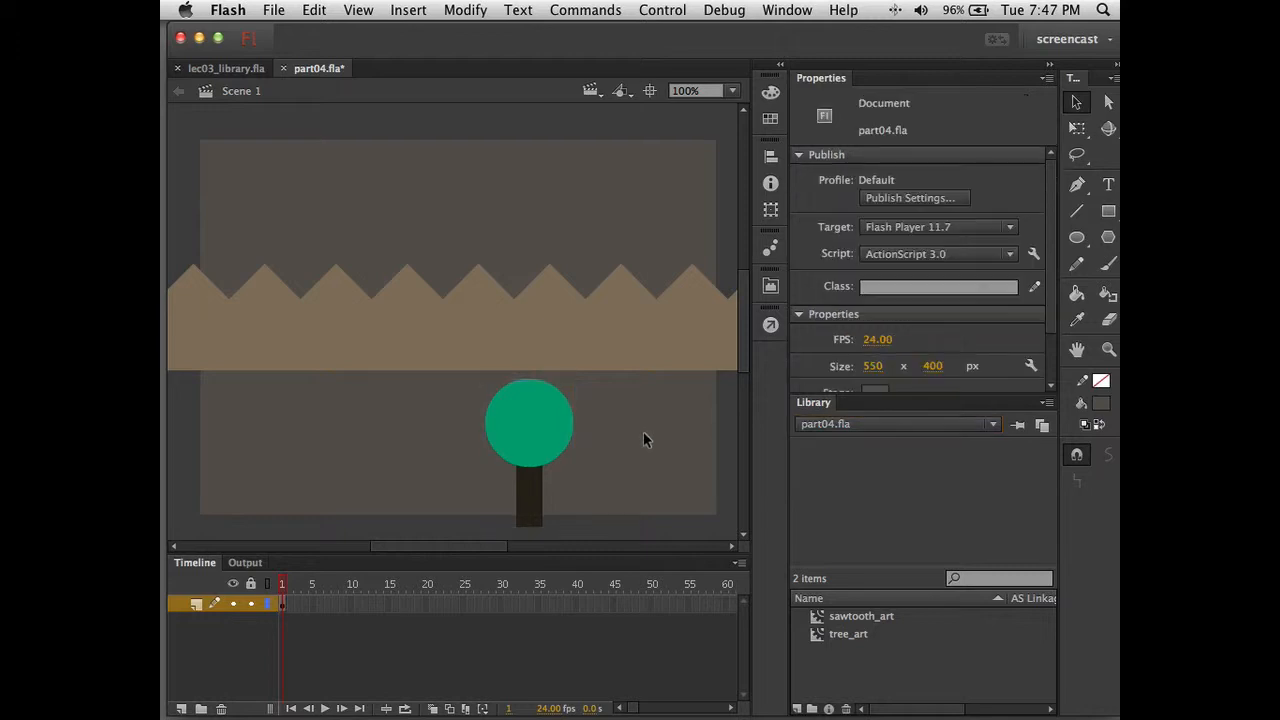
left_click(643, 435, "alt")
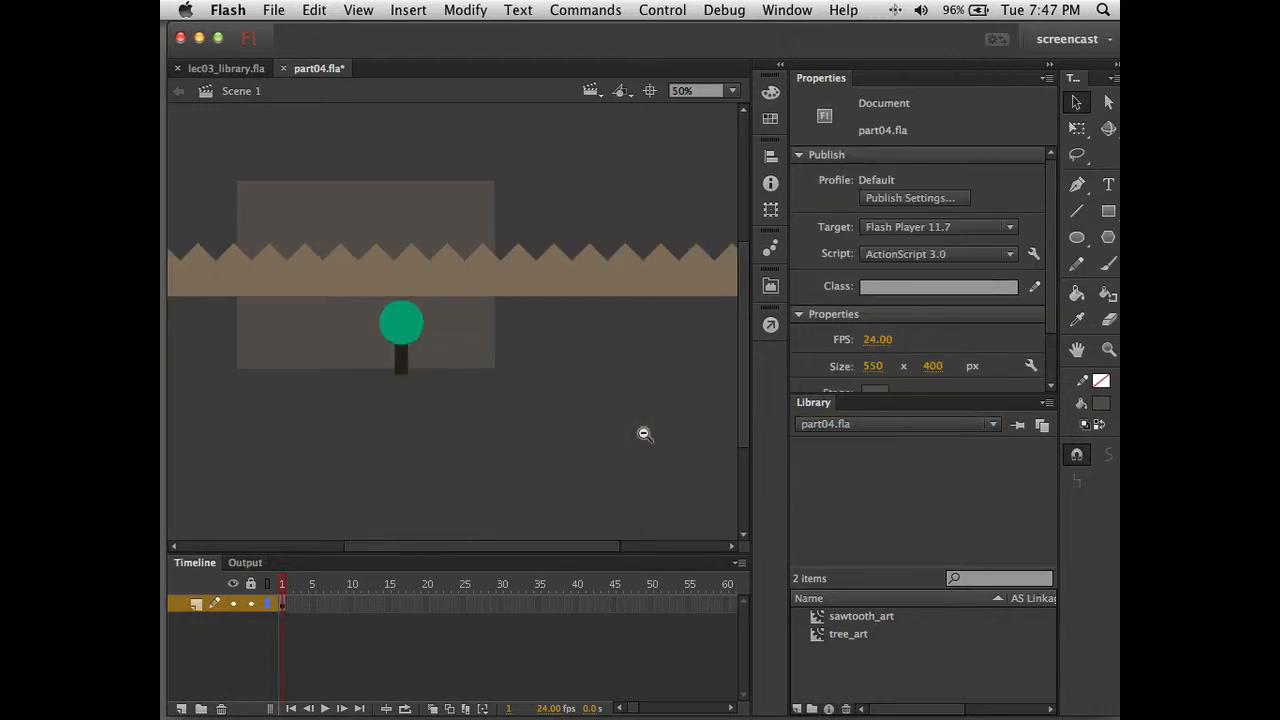
left_click(643, 434, "alt")
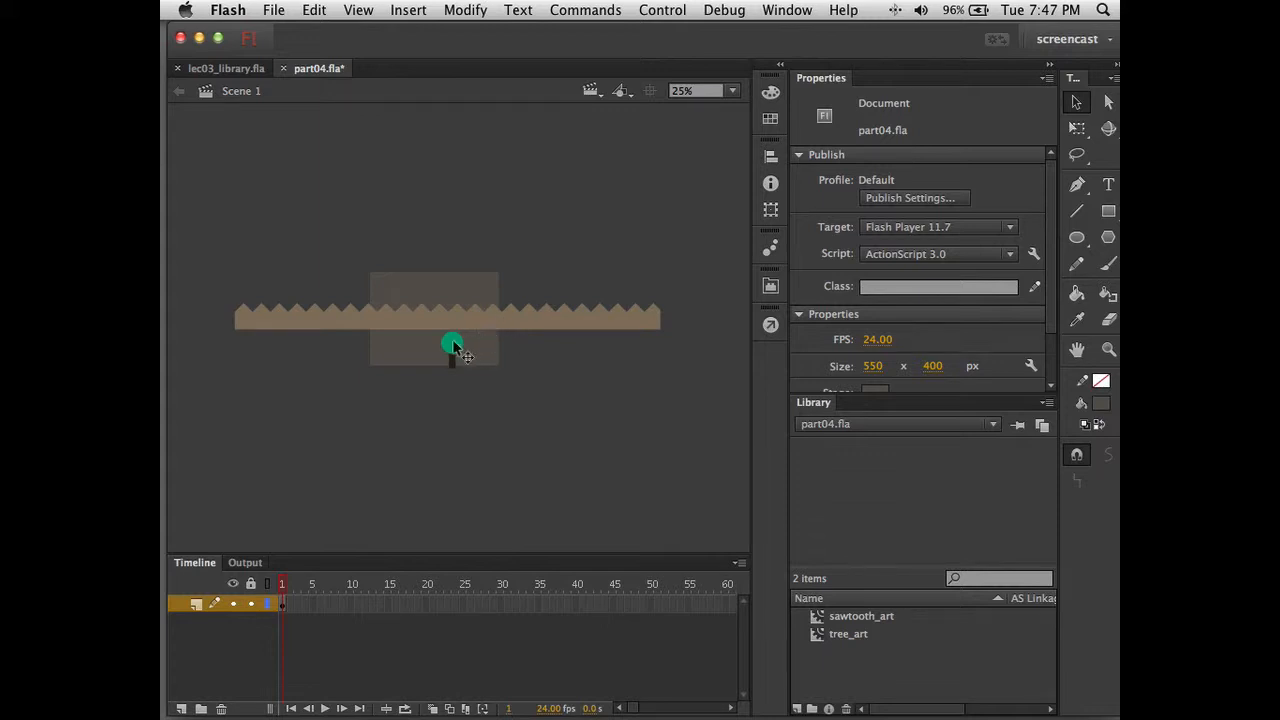
left_click_drag(370, 272, 530, 449)
key("Delete")
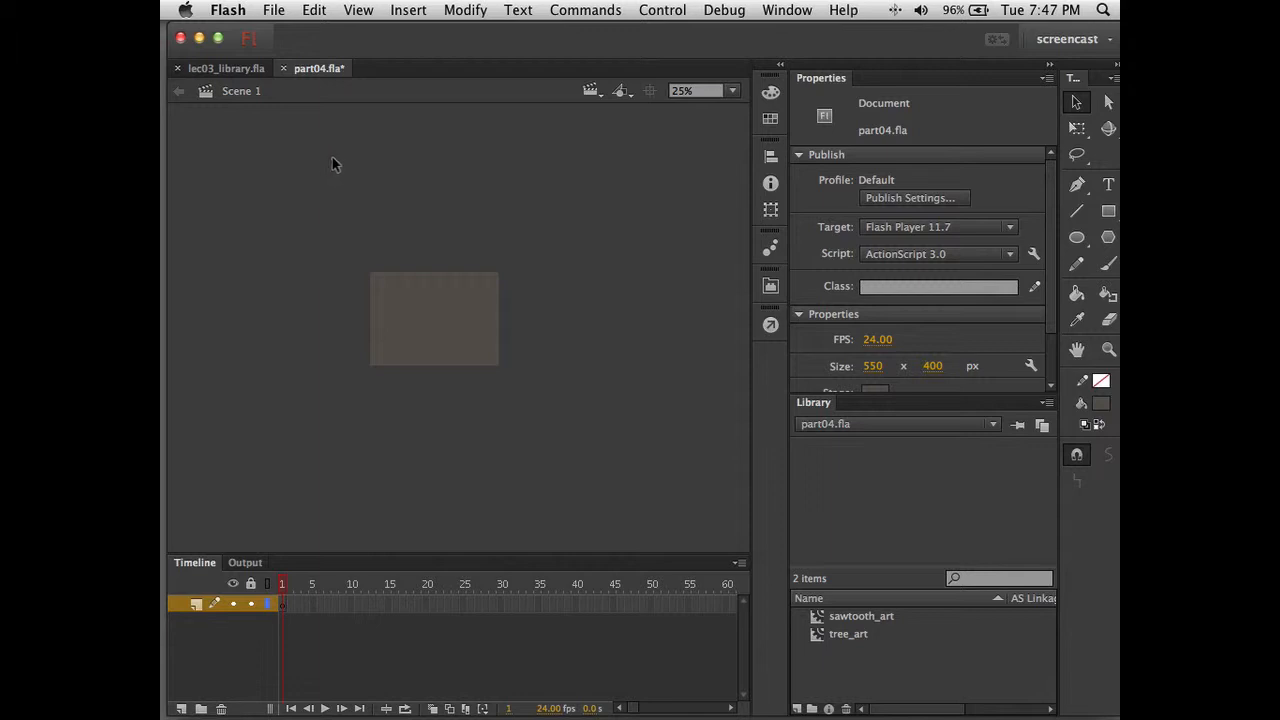
Create a new movie clip symbol named landscape3D
left_click(406, 12)
left_click(420, 32)
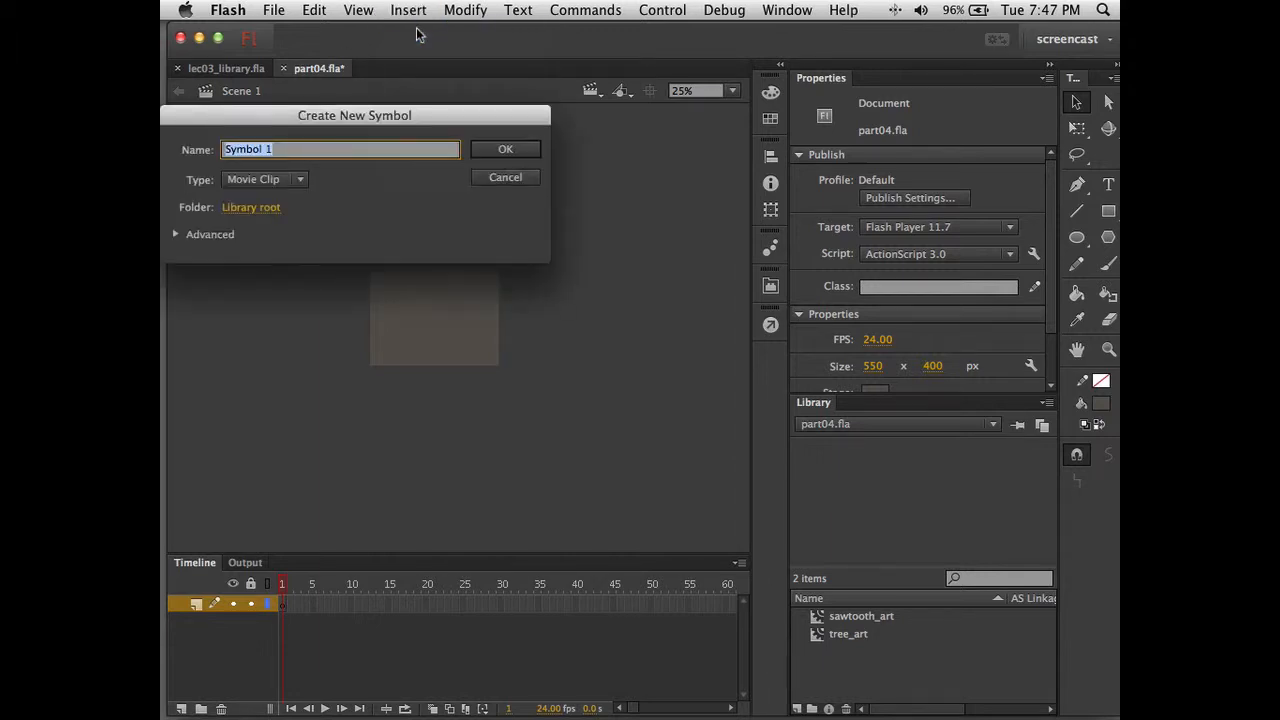
type("landscape")
type("_")
key("BackSpace")
type("3D")
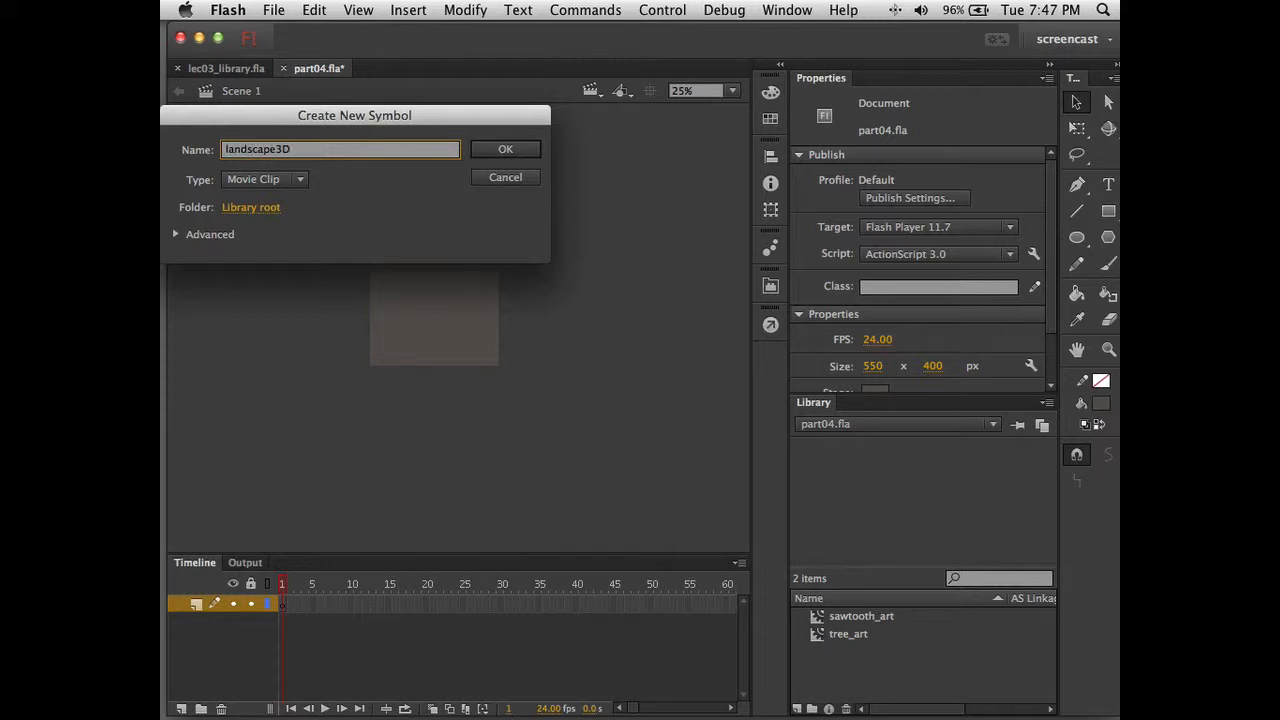
key("Return")
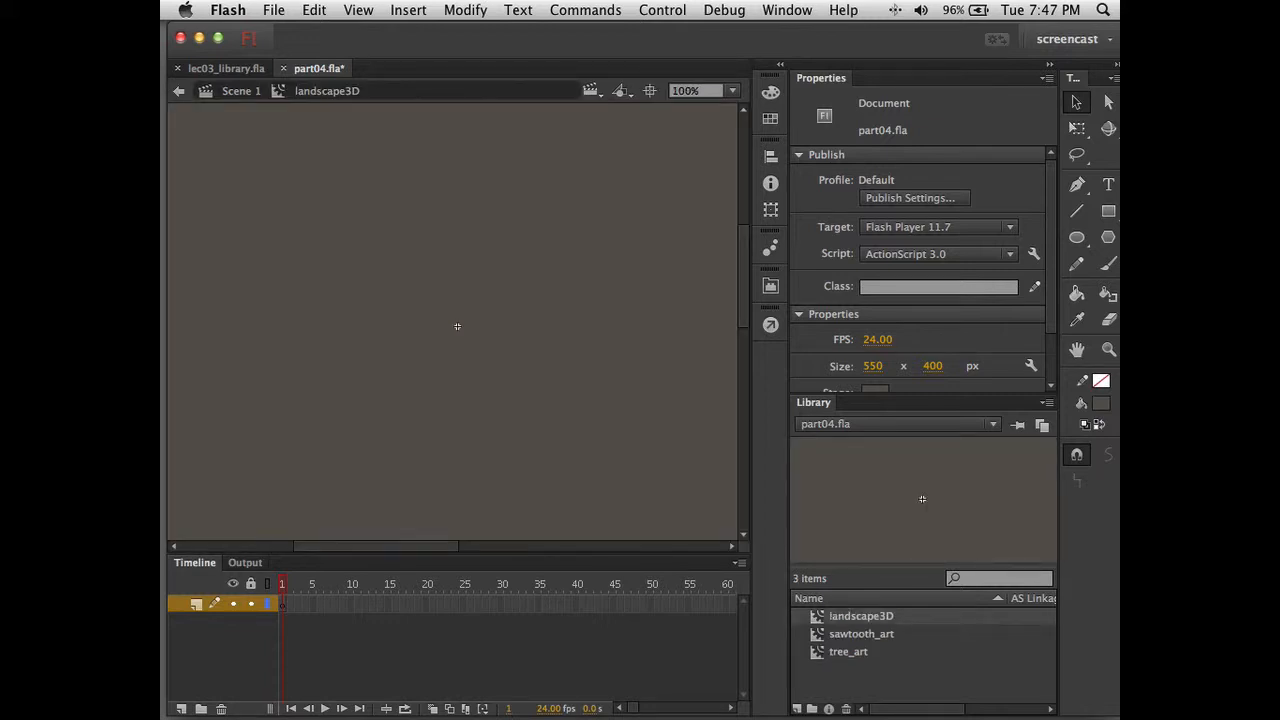
Place a sawtooth_art instance in landscape3D and centre it horizontally relative to the stage
left_click(822, 636)
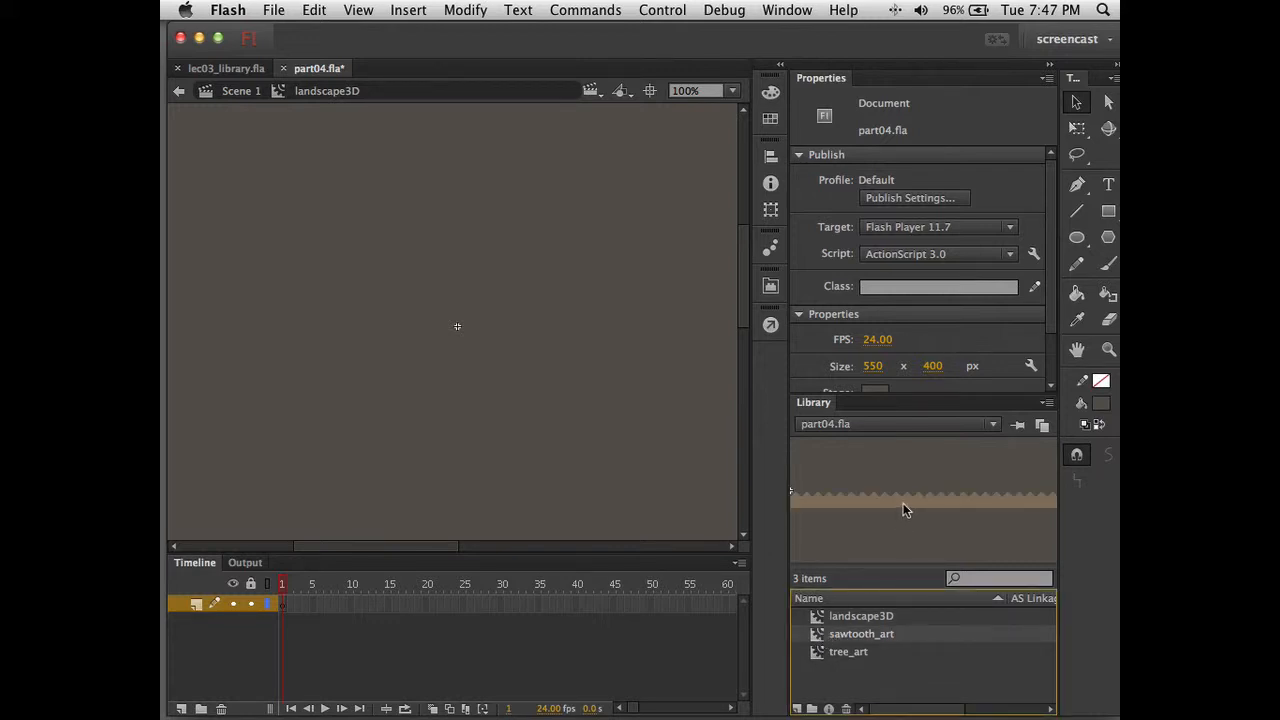
left_click_drag(903, 510, 459, 366)
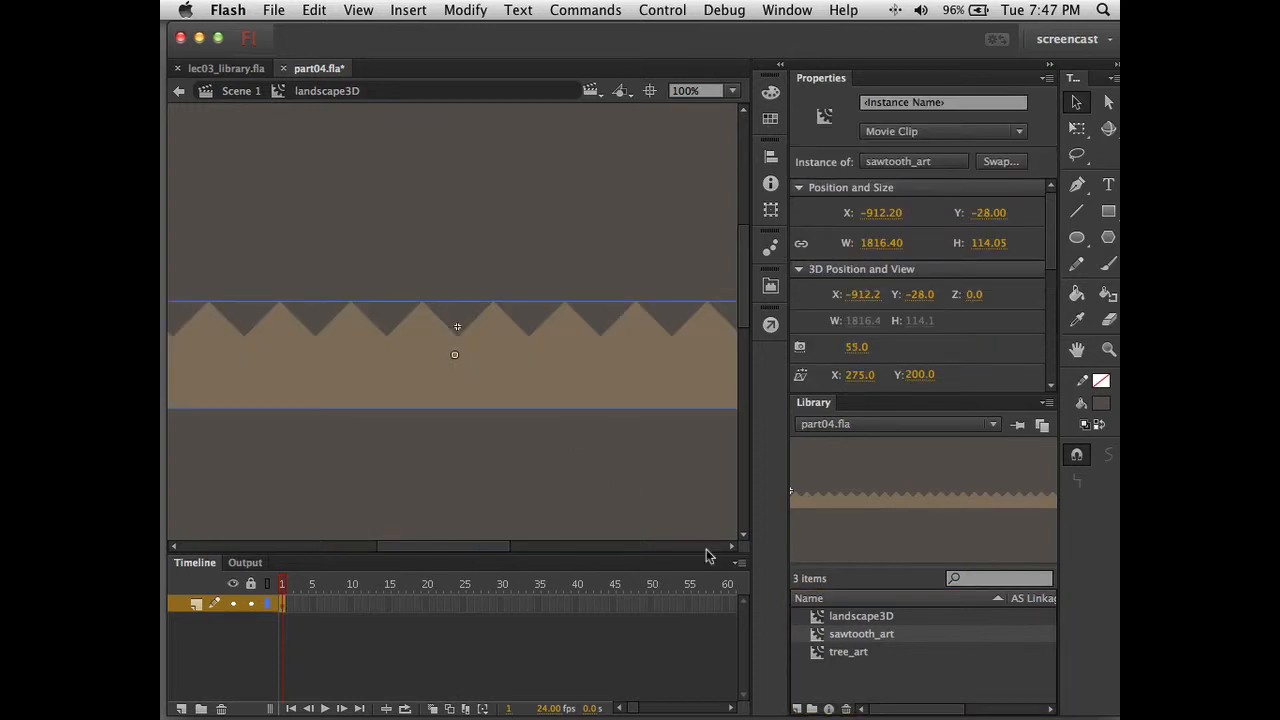
left_click(586, 464, "alt+super")
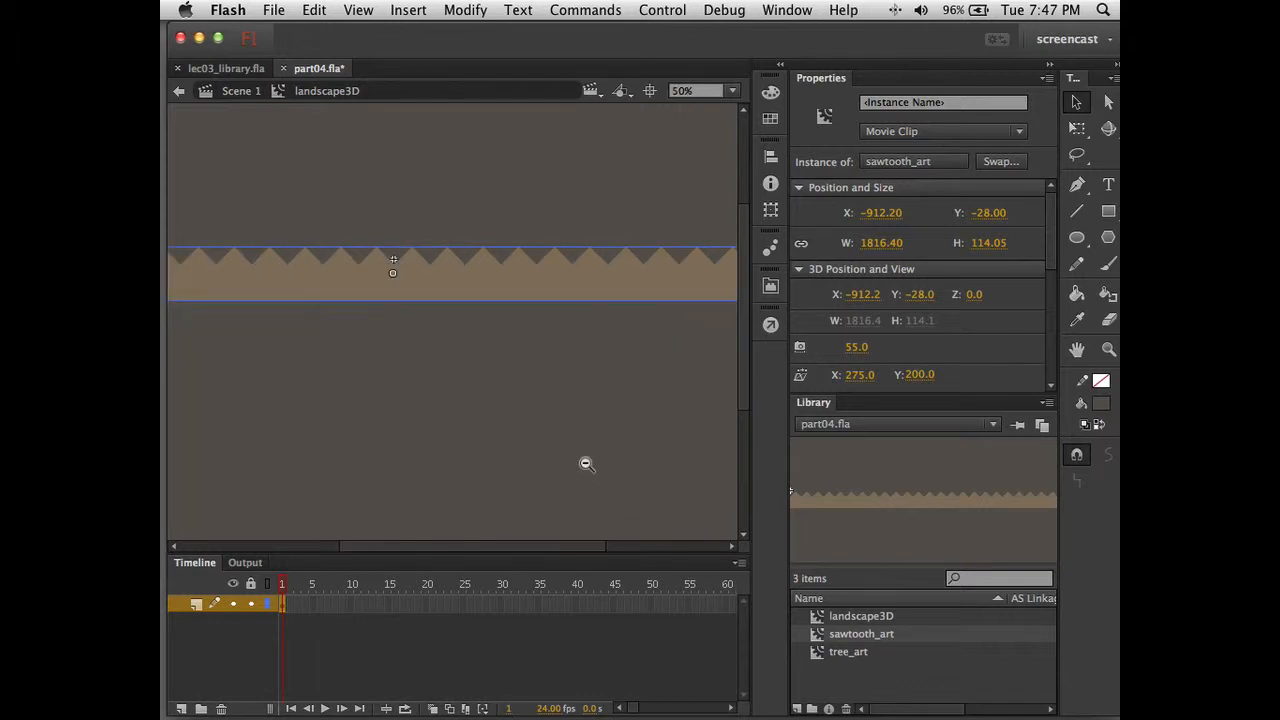
left_click(505, 410, "alt+super")
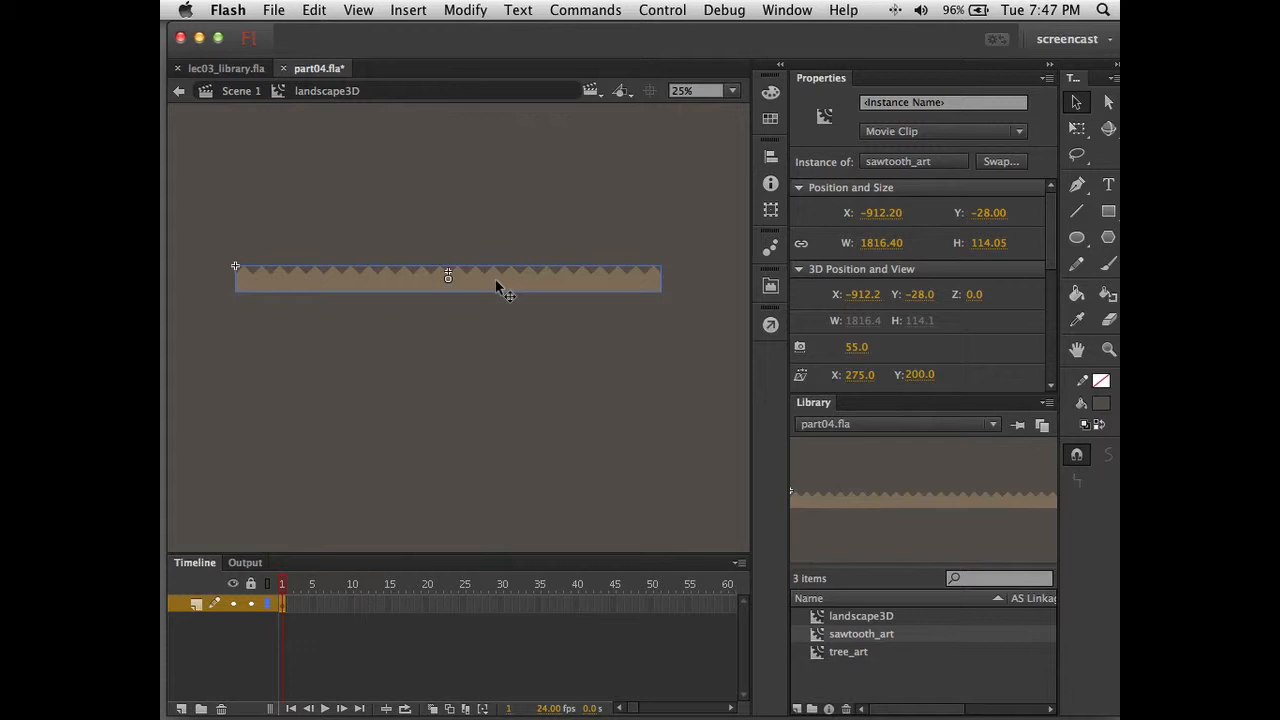
left_click(769, 165)
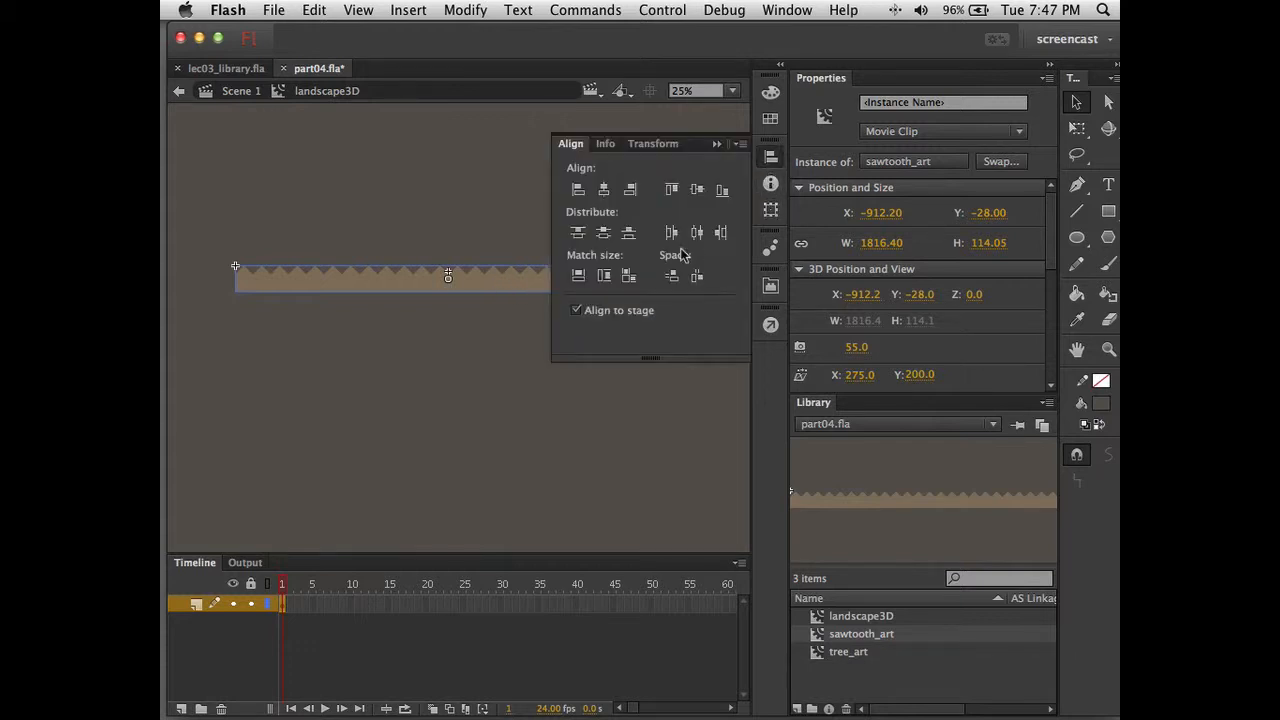
left_click(604, 191)
Widen the layer name area of the timeline and rename Layer 1 as sawtooth
left_click_drag(279, 646, 368, 657)
double_click(224, 605)
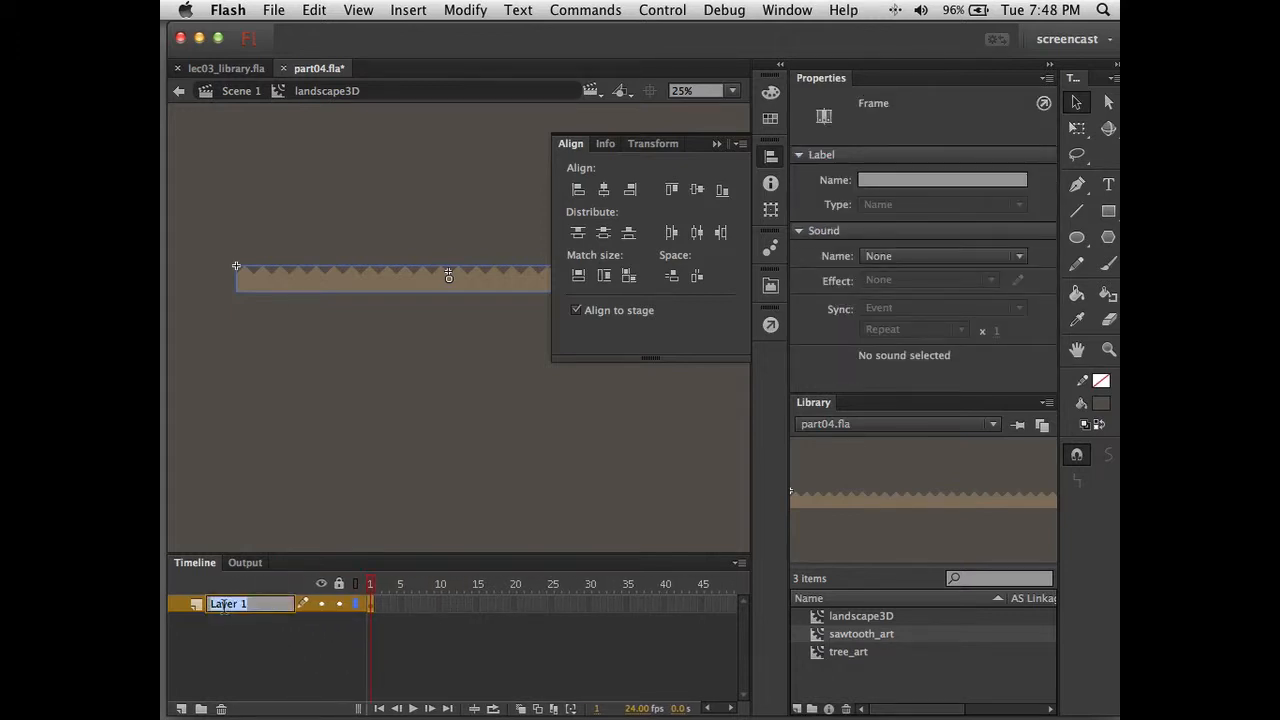
type("sawtooth")
left_click(249, 654)
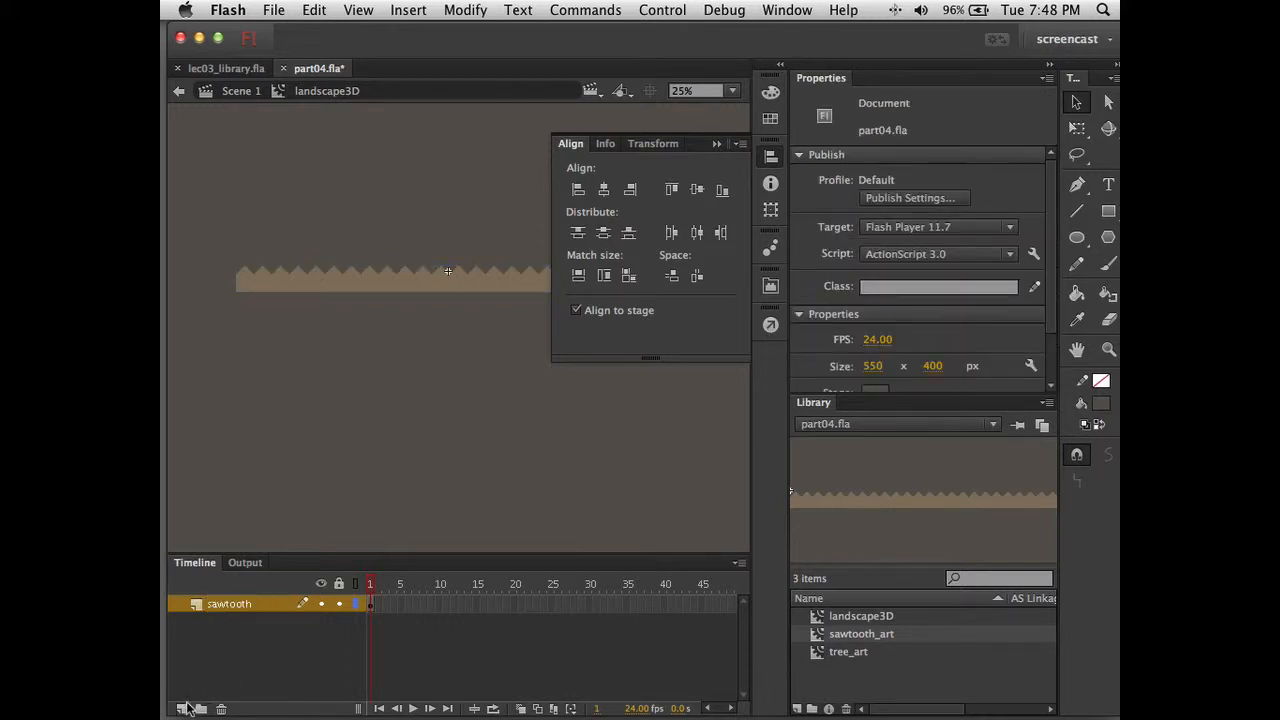
Add a new layer above sawtooth and copy the sawtooth keyframe into its first frame
left_click(186, 707)
left_click(370, 621)
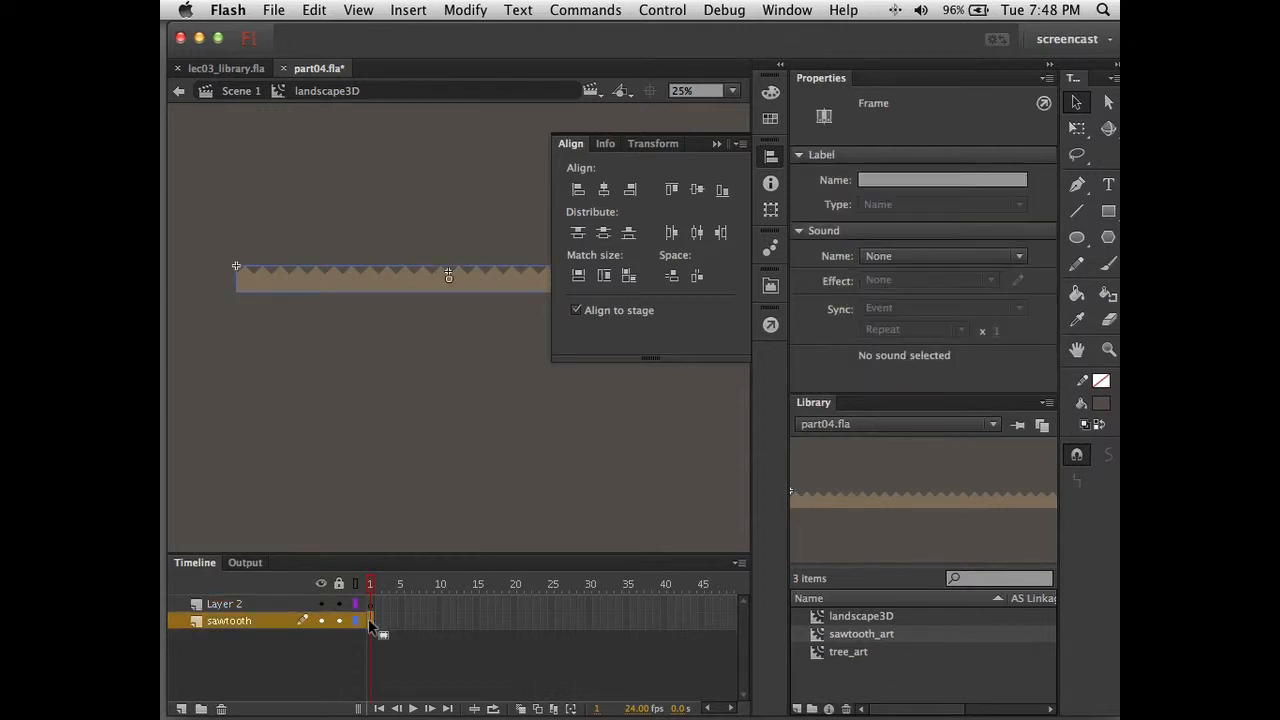
left_click_drag(370, 624, 371, 608)
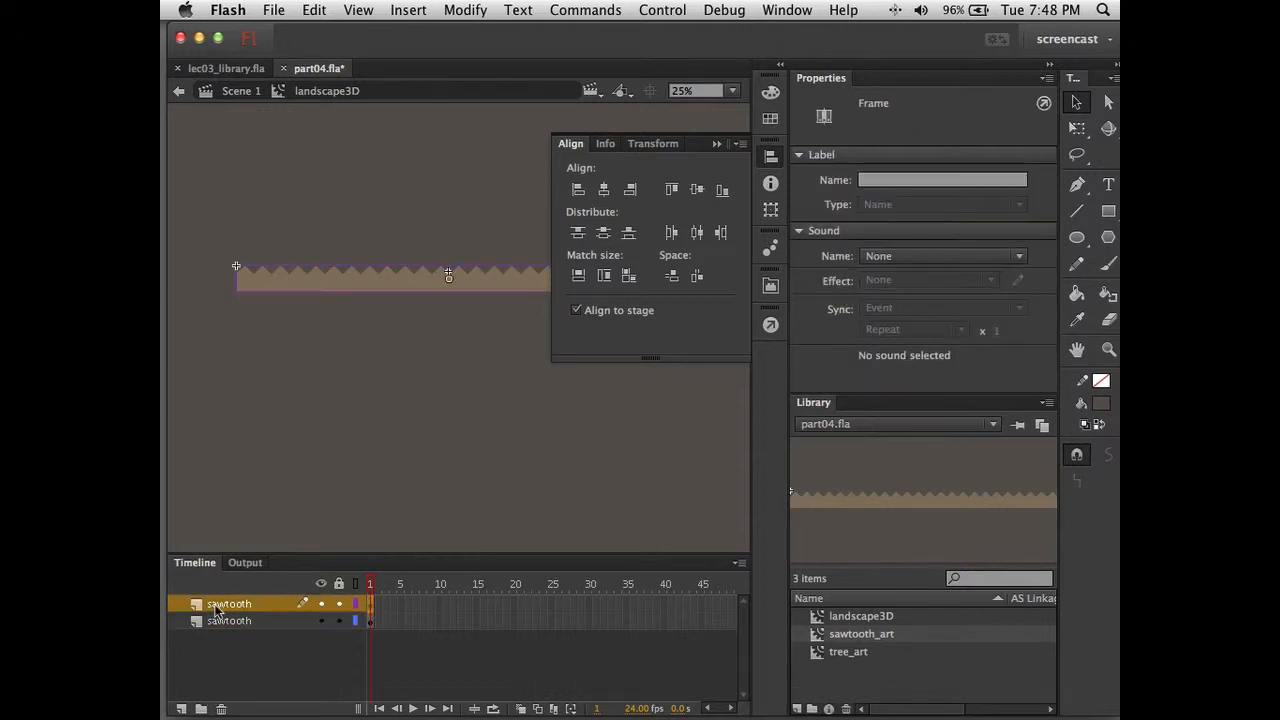
Rename the duplicated upper layer as "sawtooth back" and move it below the sawtooth layer
double_click(246, 604)
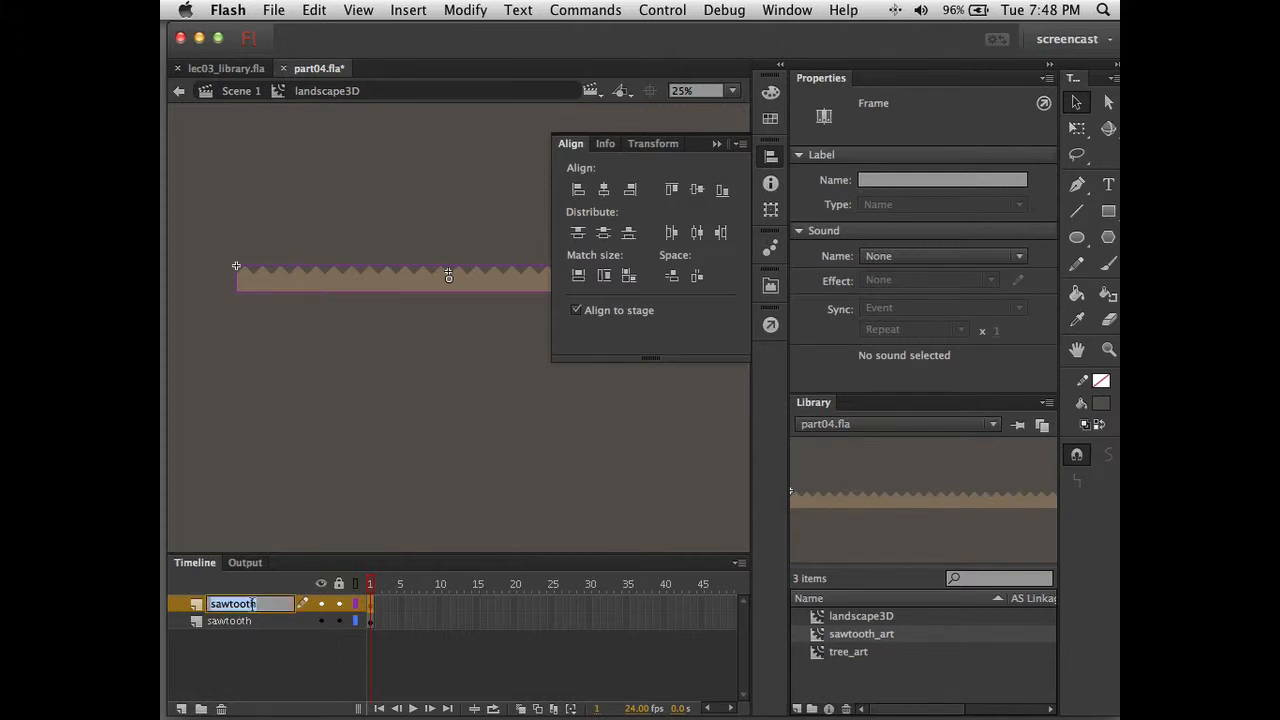
left_click(258, 604)
type("back")
left_click(284, 515)
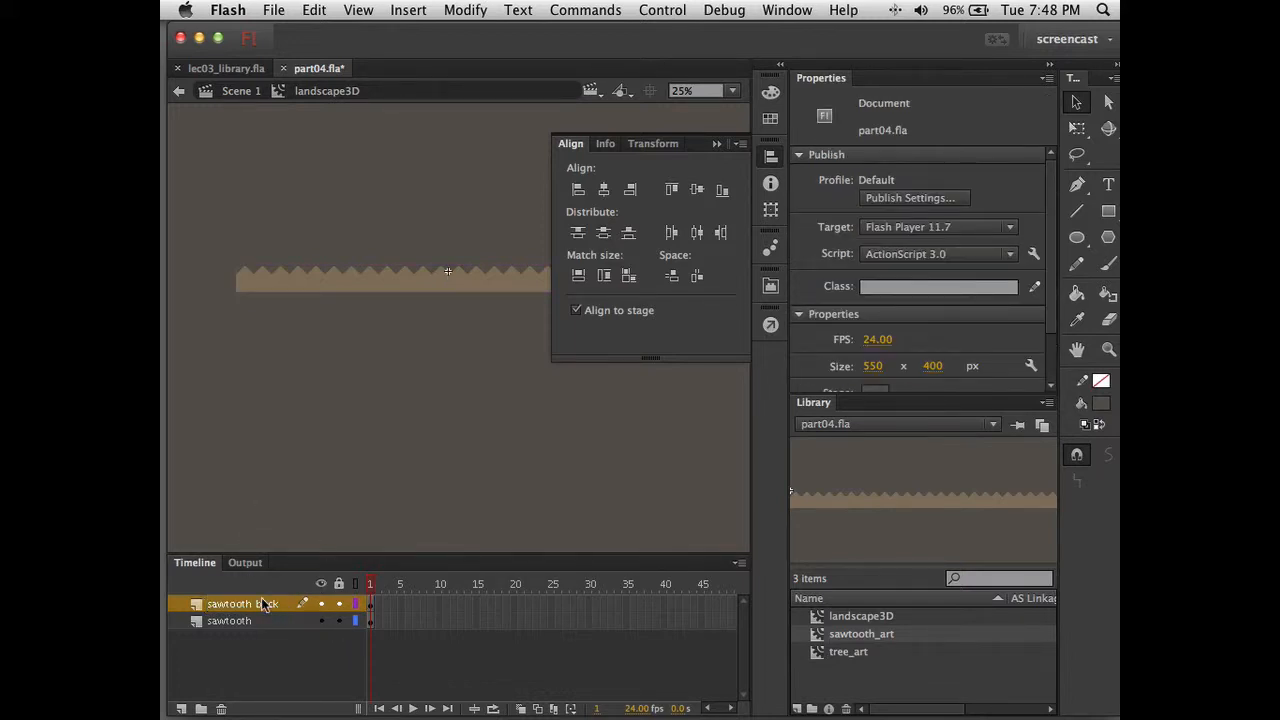
left_click_drag(240, 608, 238, 637)
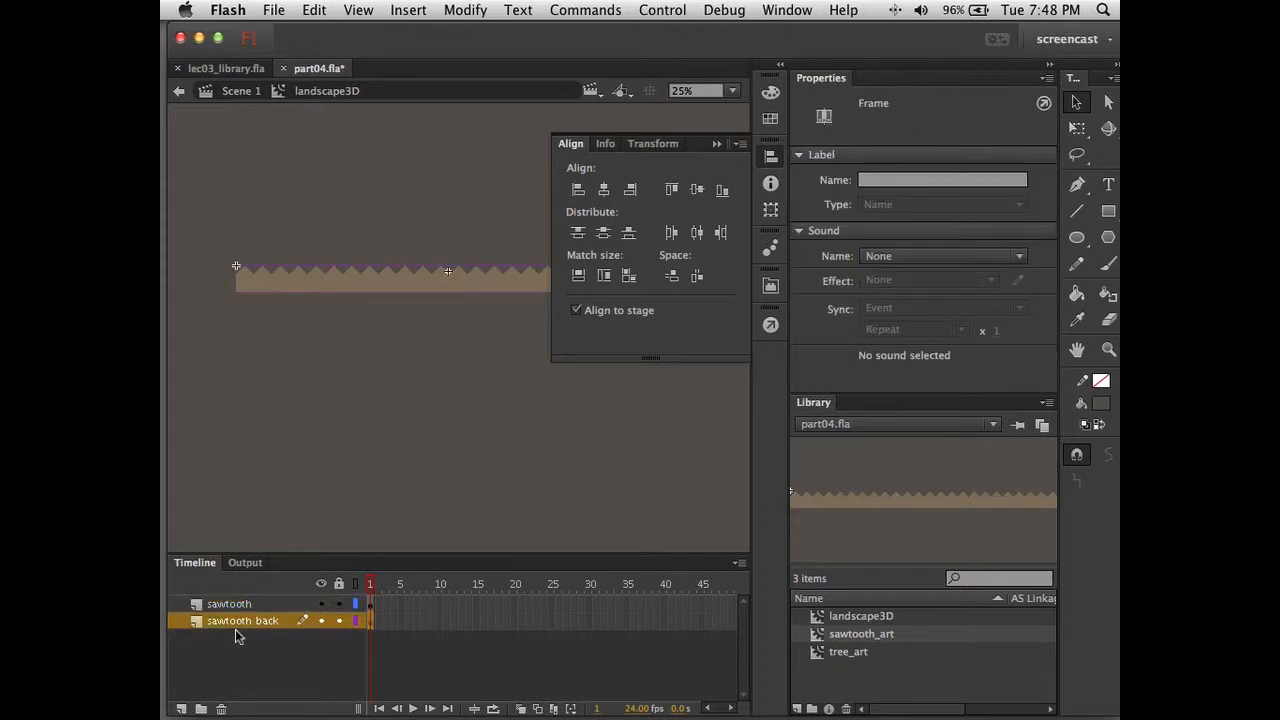
Hide the sawtooth layer and set the timeline frame size to Medium
left_click(320, 604)
left_click(738, 565)
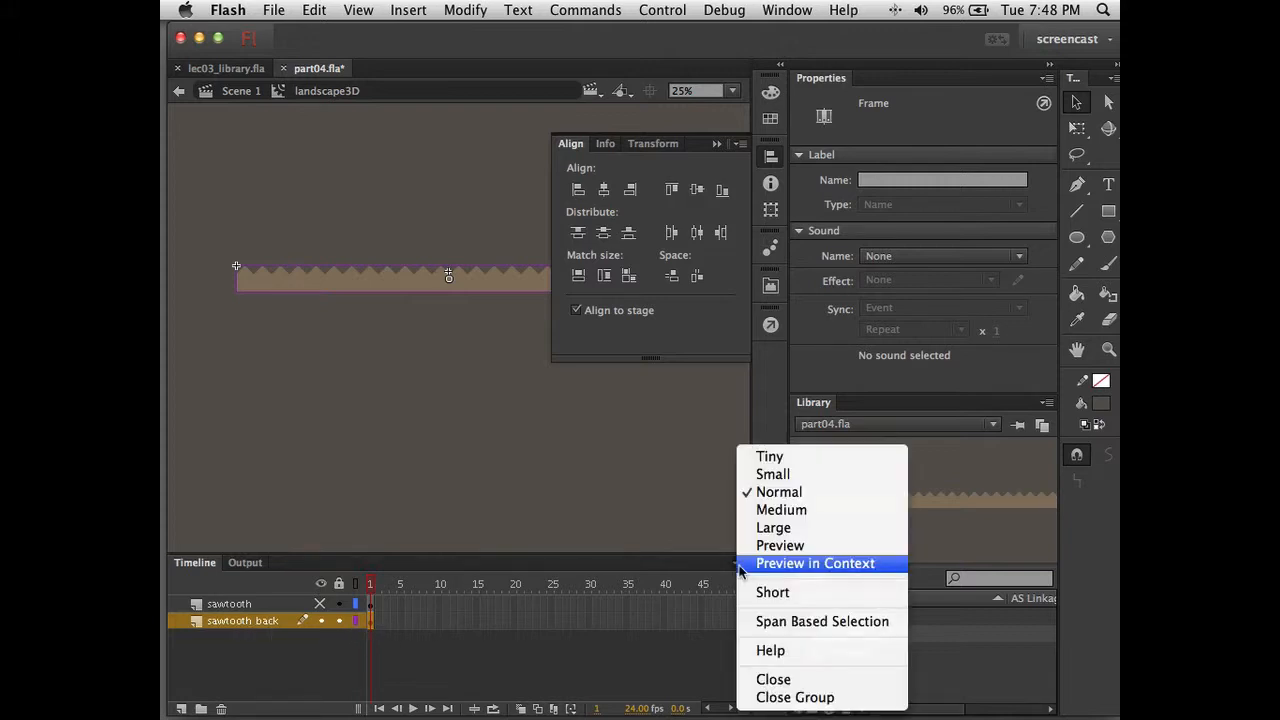
left_click(767, 518)
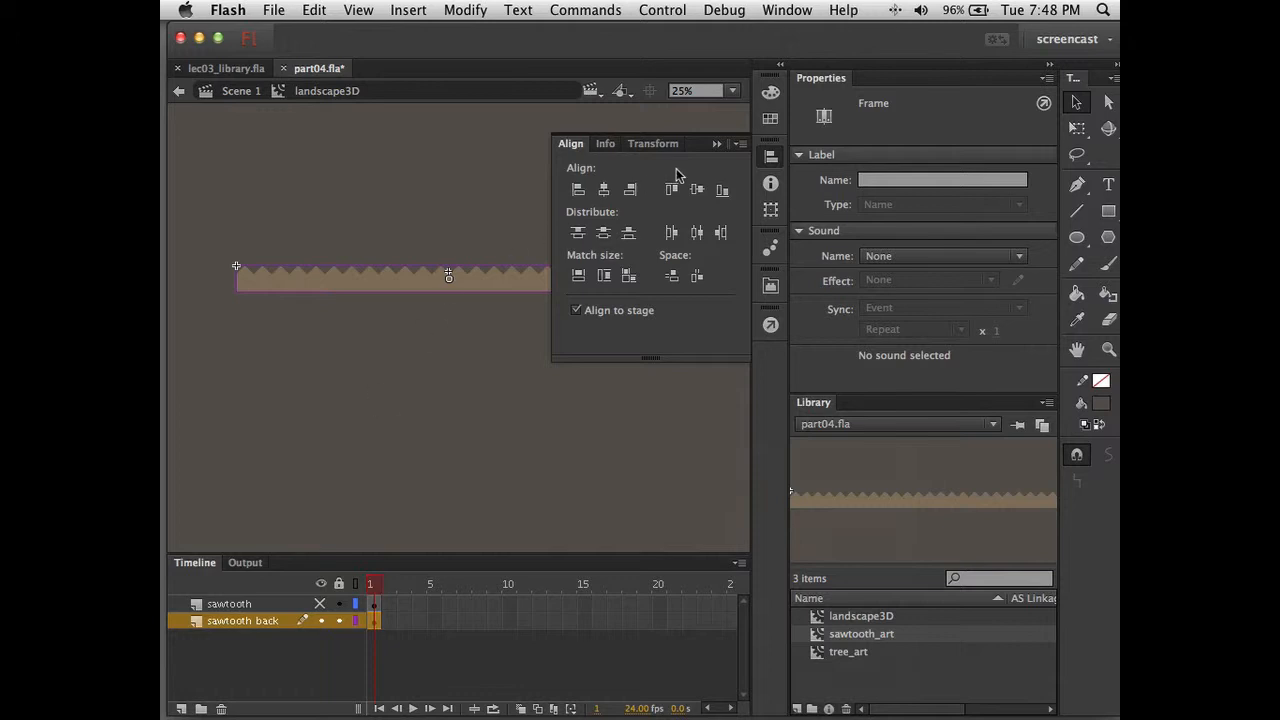
left_click(716, 146)
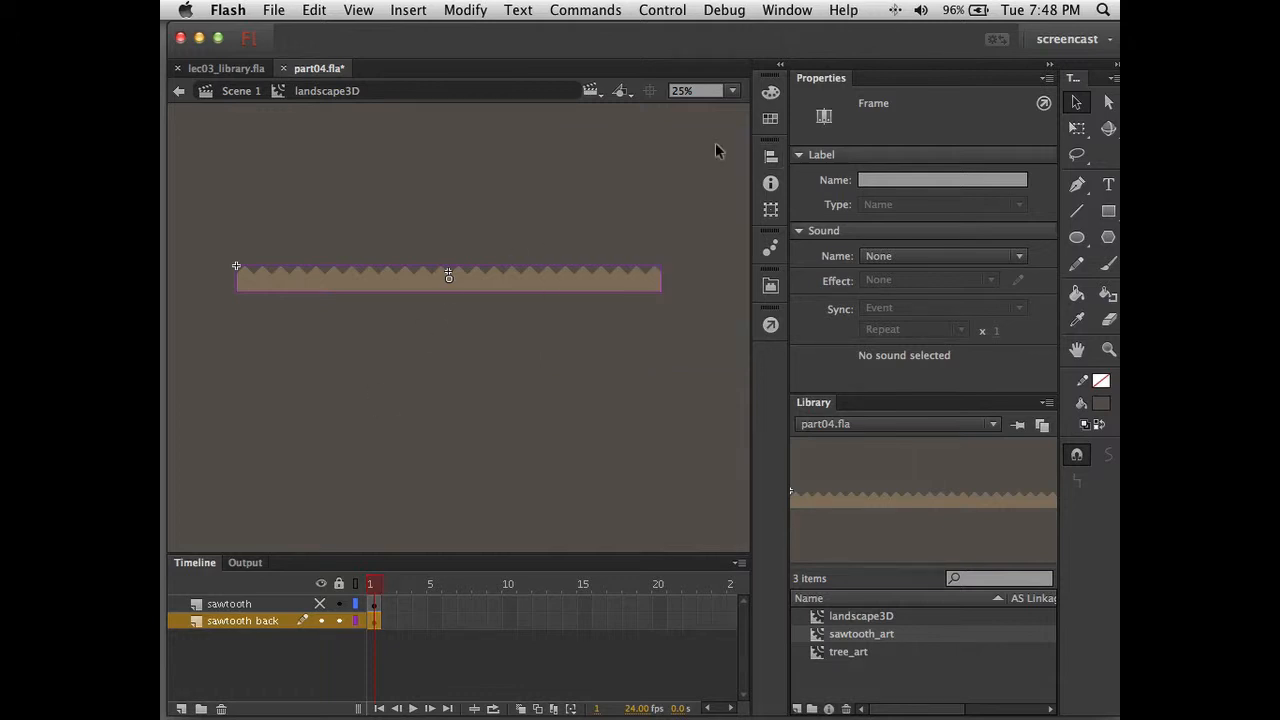
Scale the instance on the sawtooth back layer proportionally to 249% width and height
left_click(546, 282)
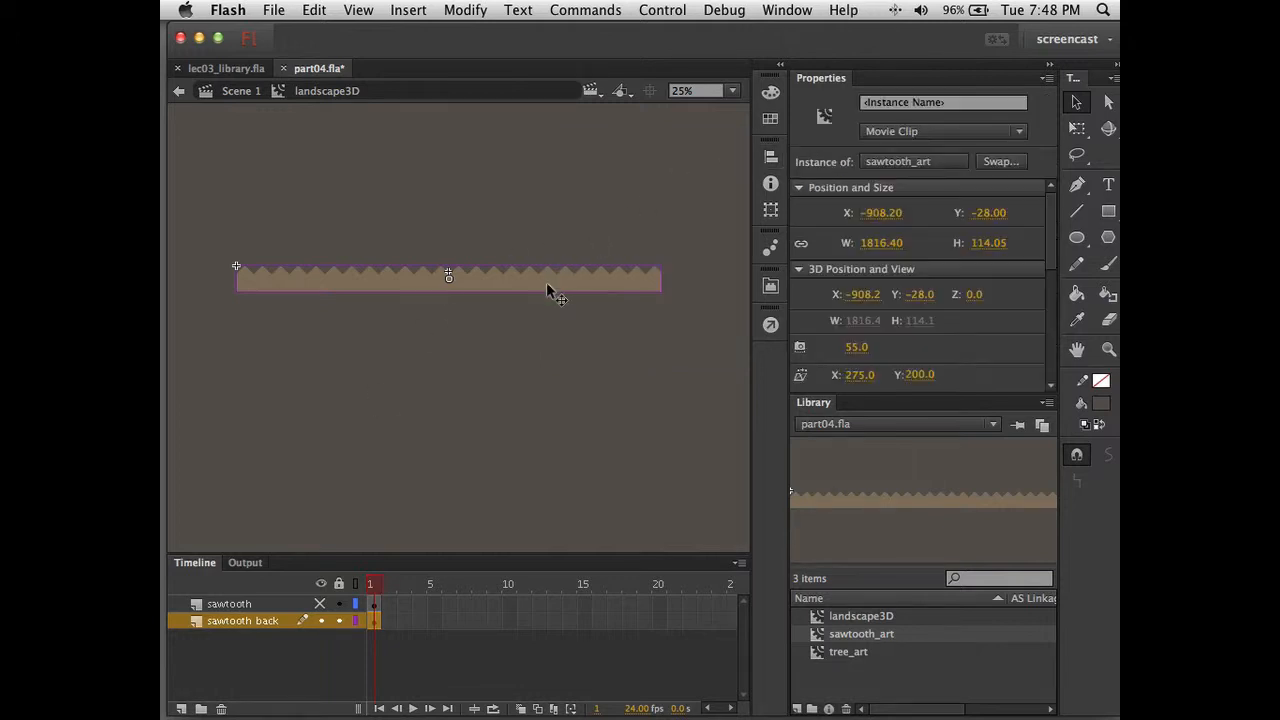
left_click(771, 212)
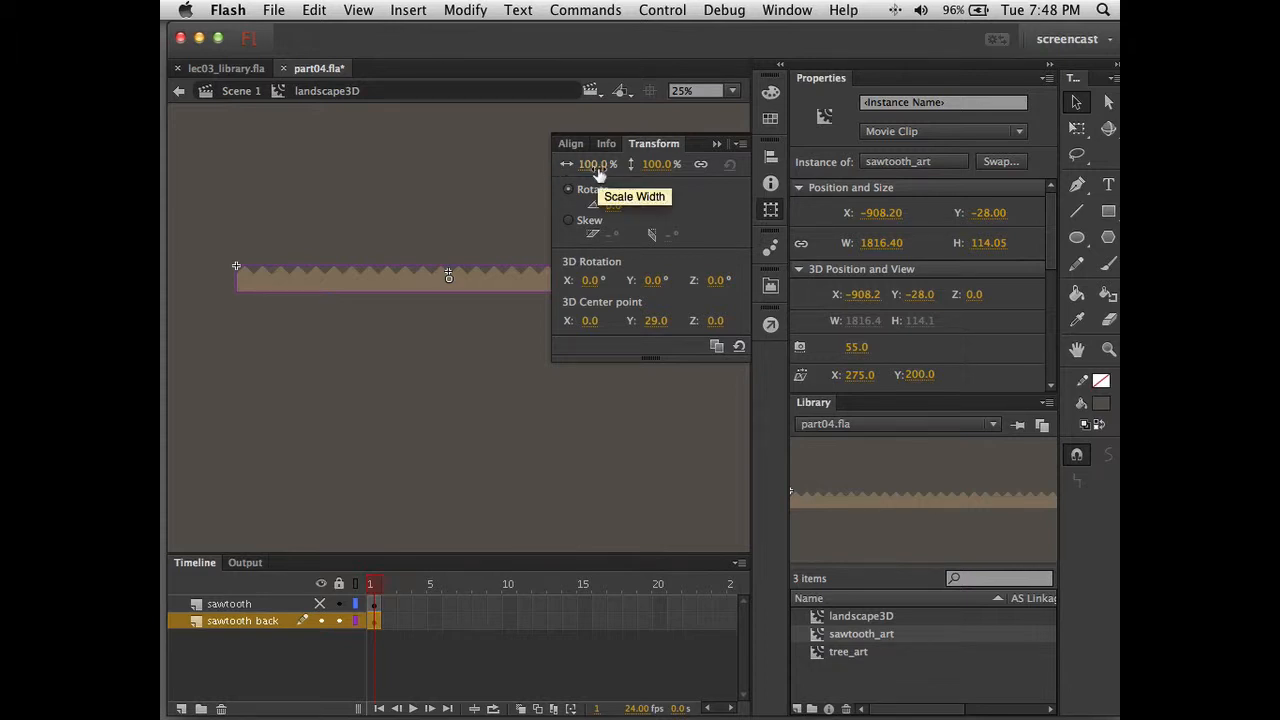
left_click_drag(598, 172, 741, 176)
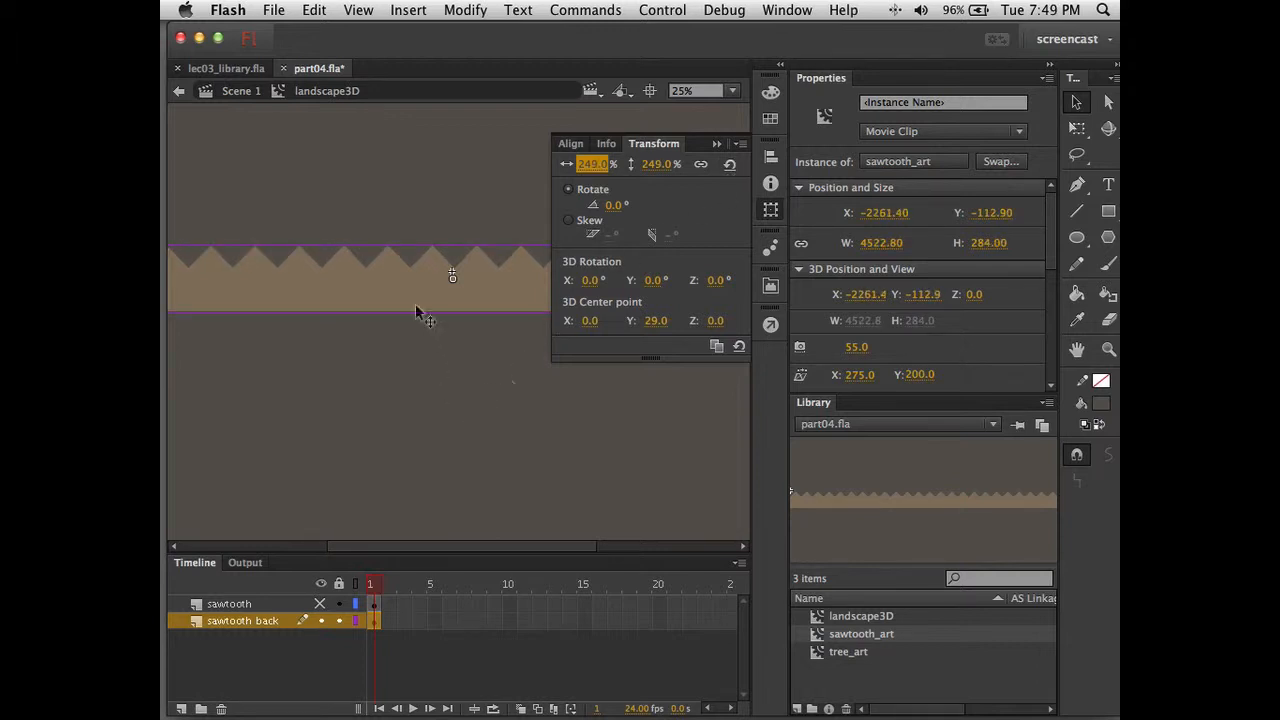
left_click(397, 270)
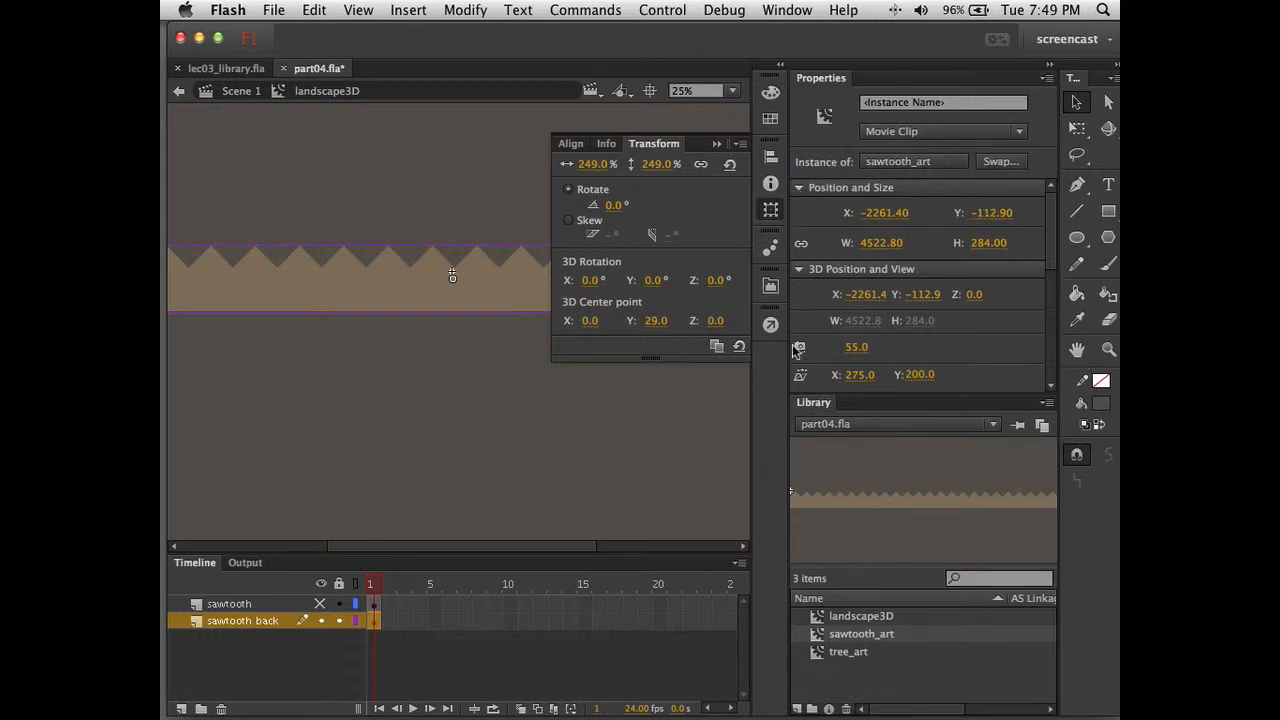
Try darkening the sawtooth back instance with a Brightness color effect of -9%
double_click(830, 404)
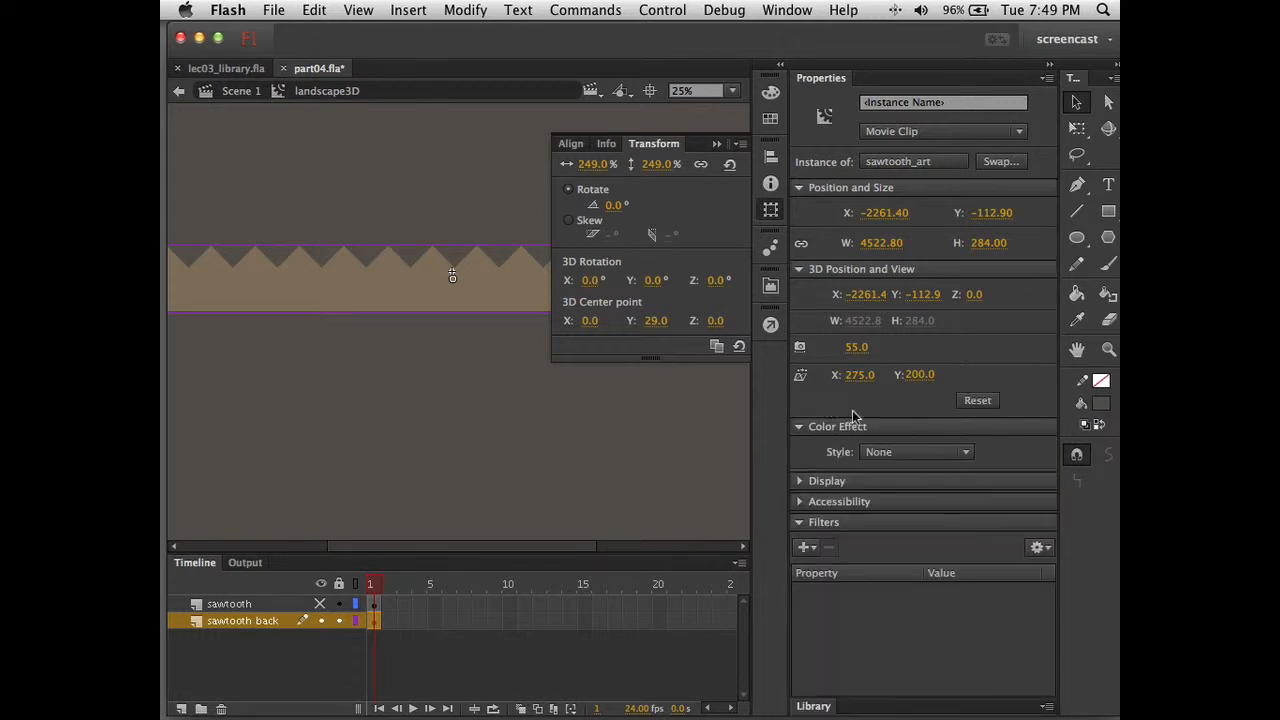
left_click(966, 452)
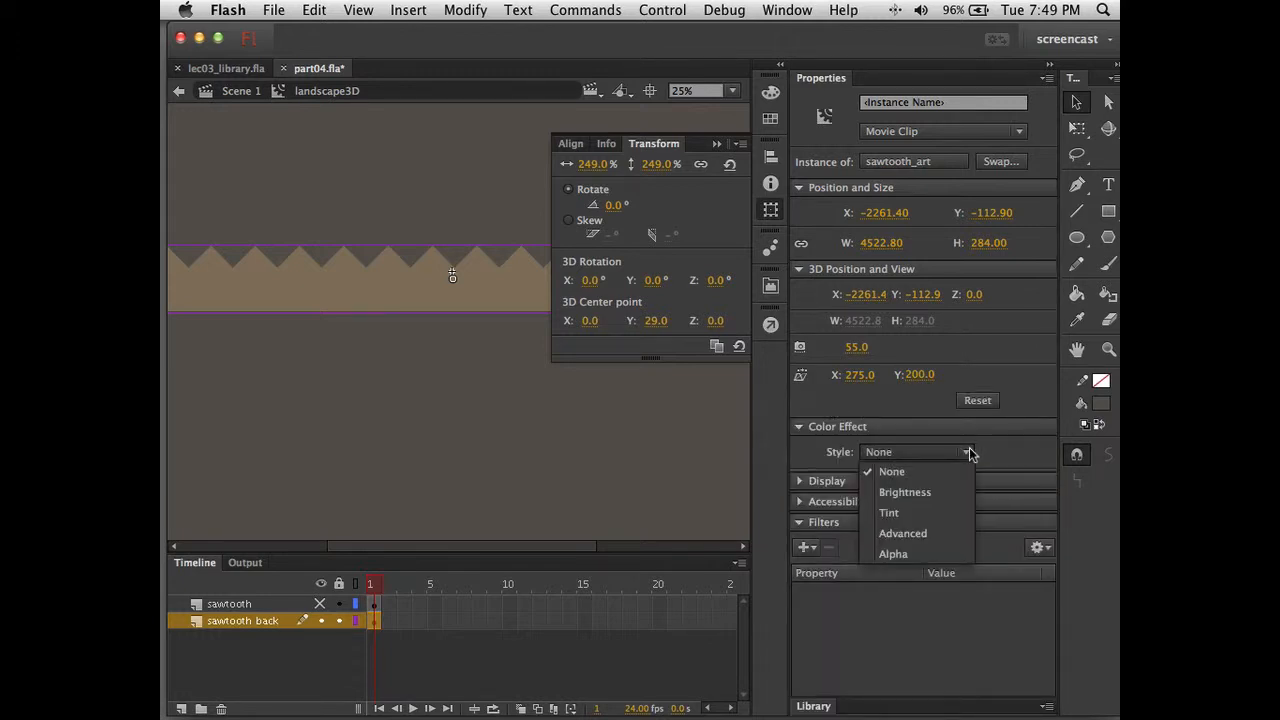
left_click(940, 492)
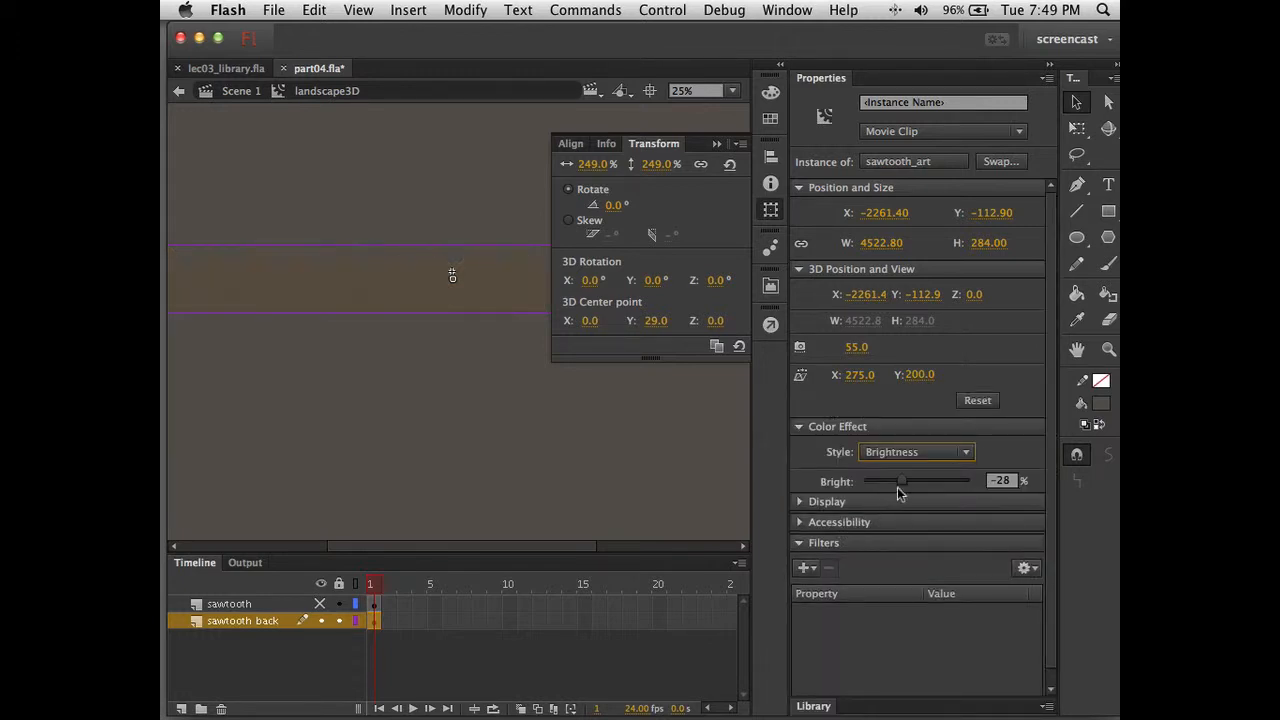
left_click_drag(902, 484, 912, 484)
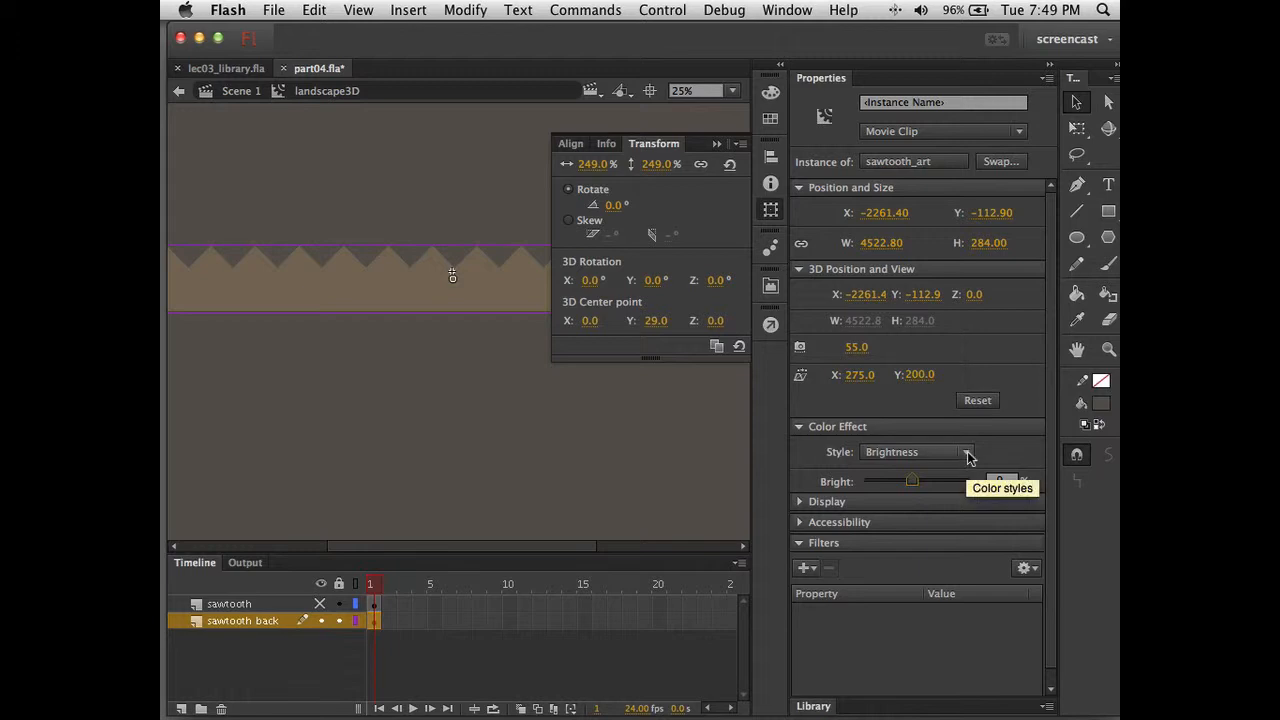
Apply a black Tint color effect at 52% to the sawtooth back instance and show the hidden sawtooth layer
left_click(967, 453)
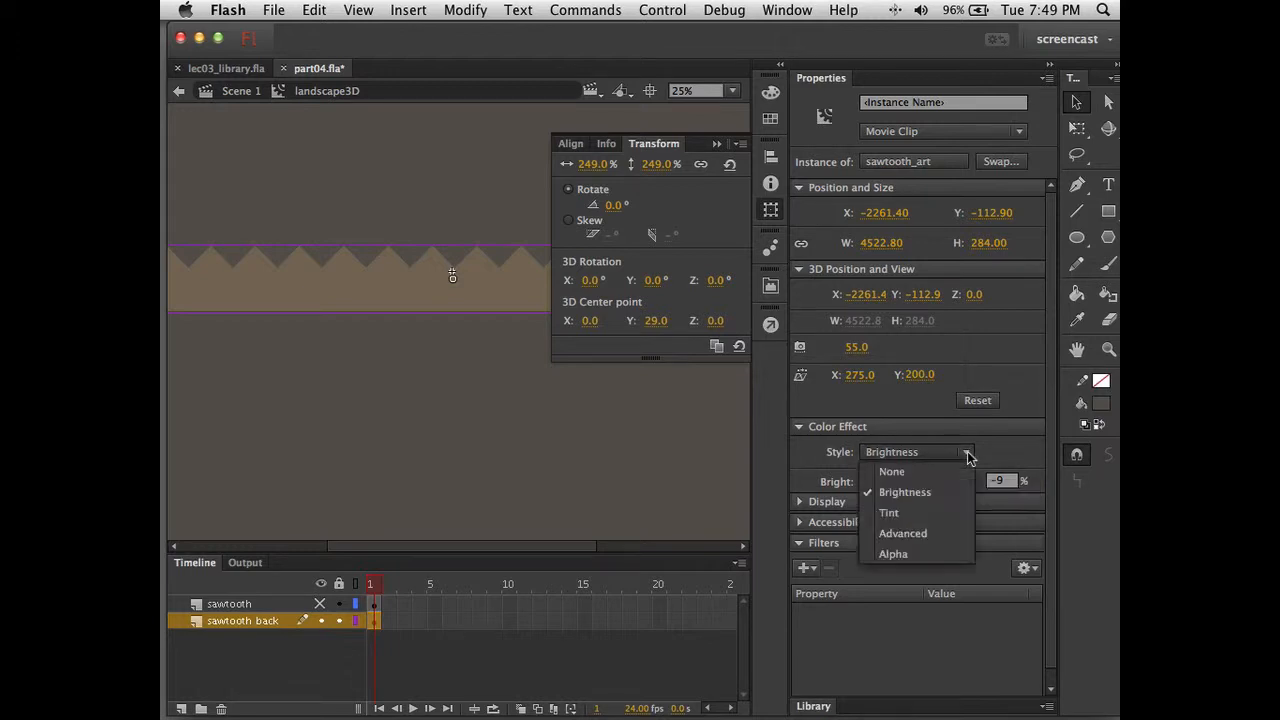
left_click(929, 516)
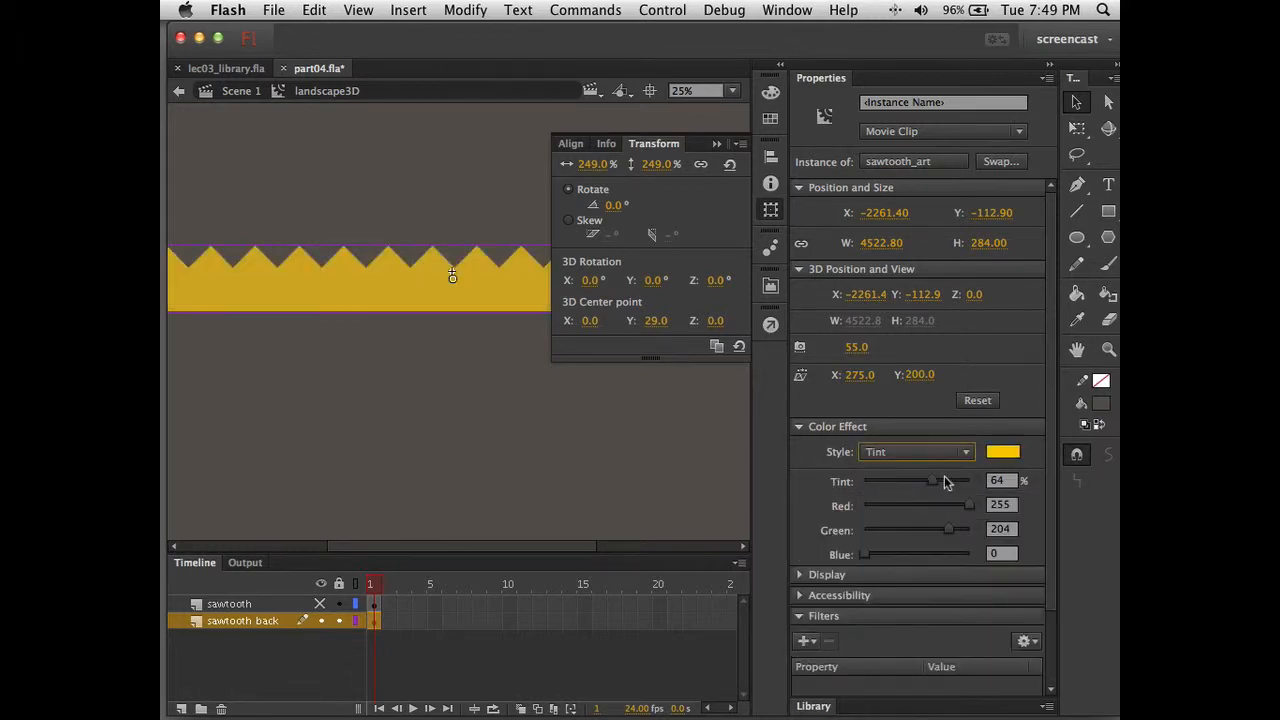
left_click(1000, 453)
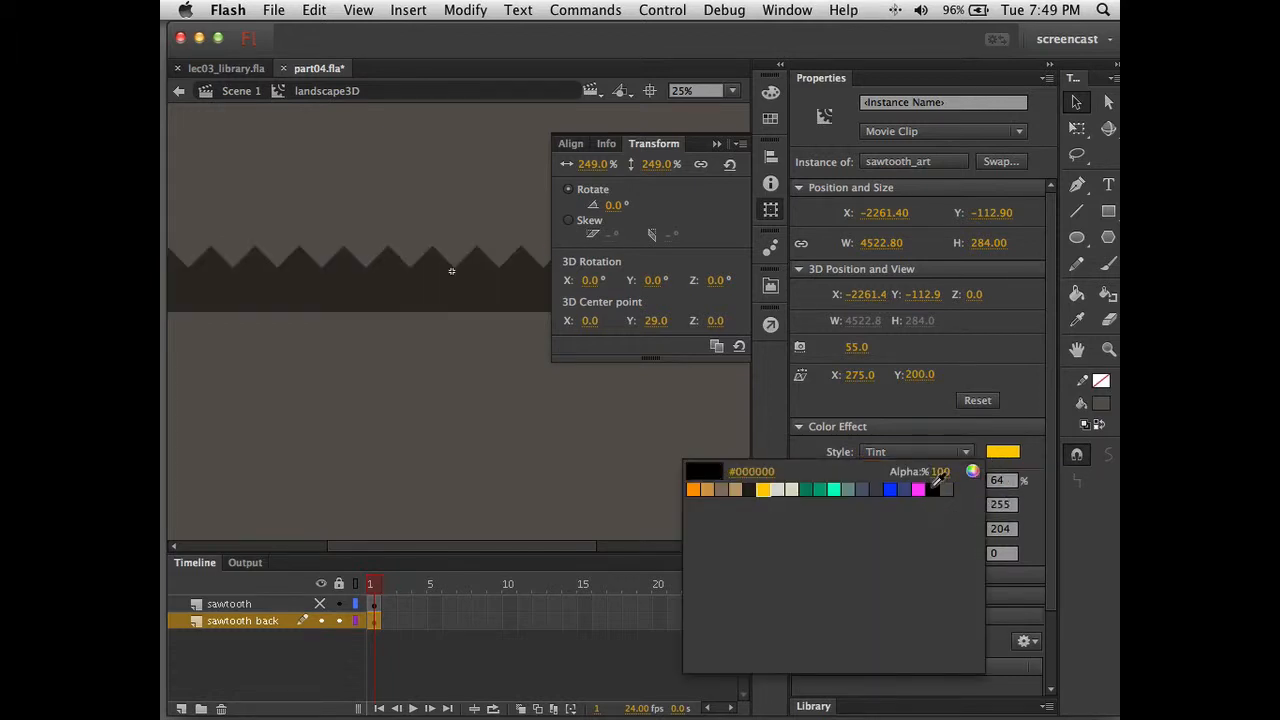
left_click(932, 487)
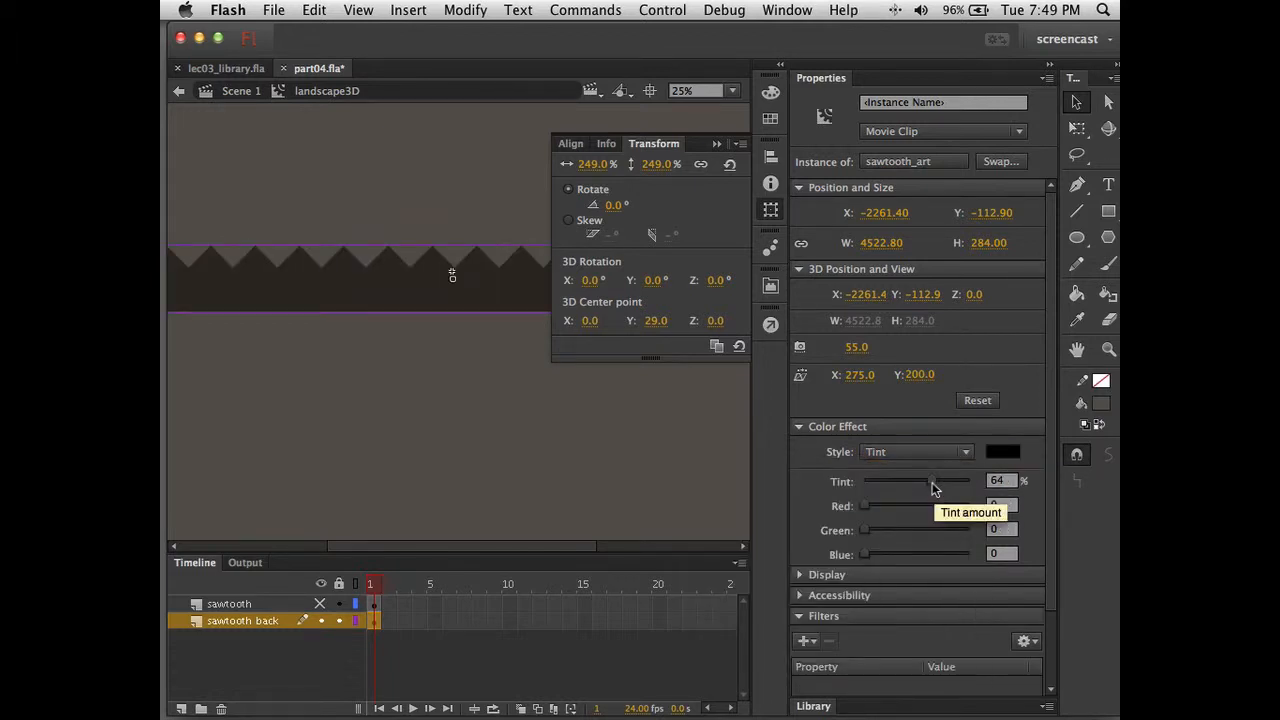
left_click_drag(932, 487, 920, 487)
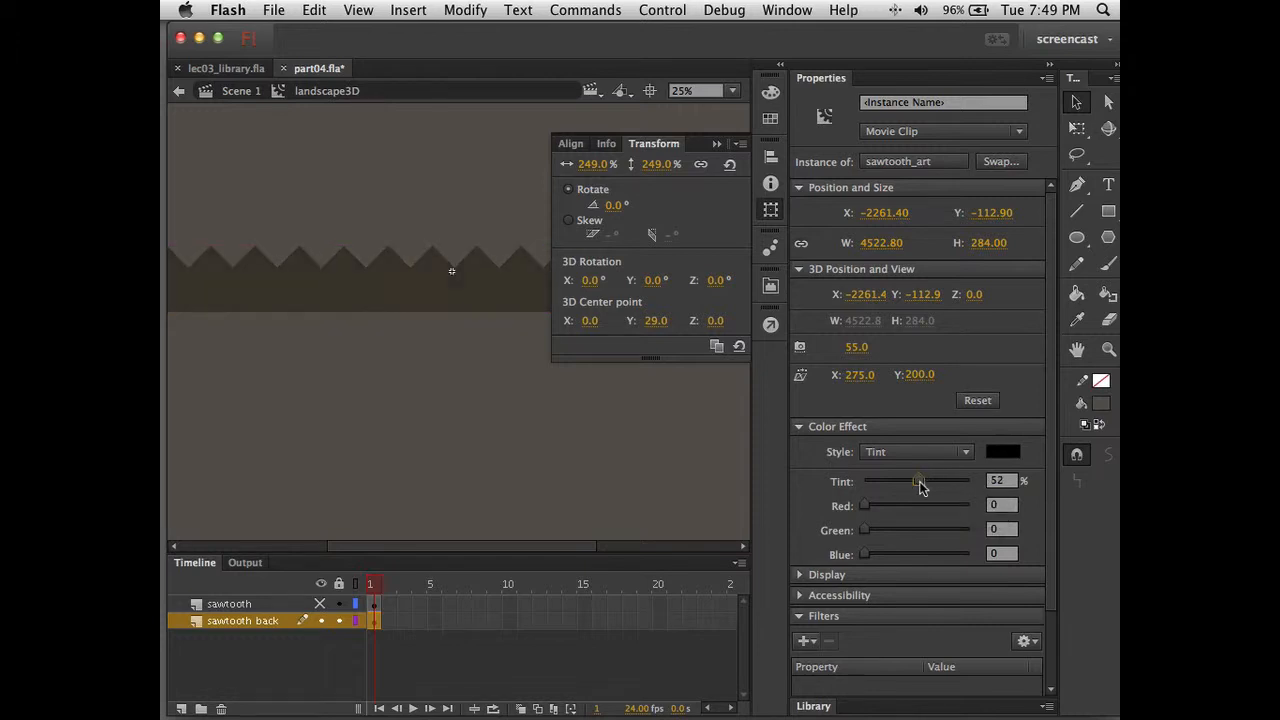
left_click(706, 477)
left_click(717, 143)
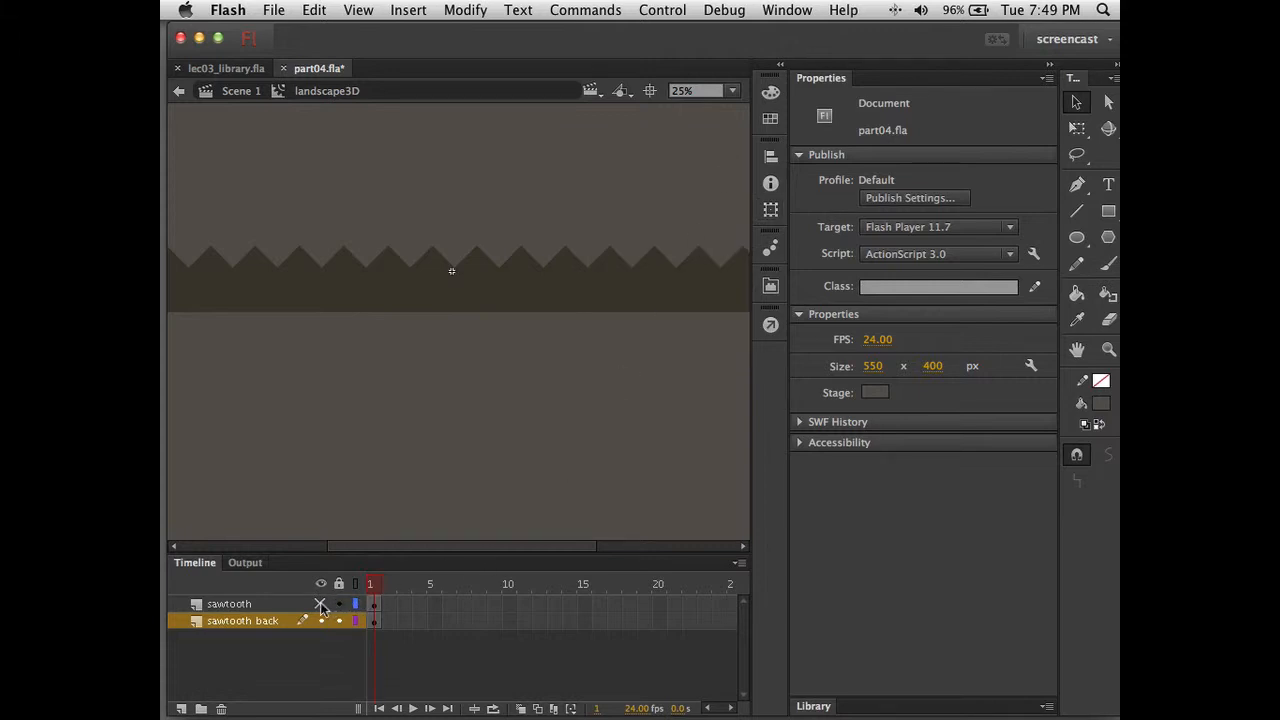
left_click(320, 604)
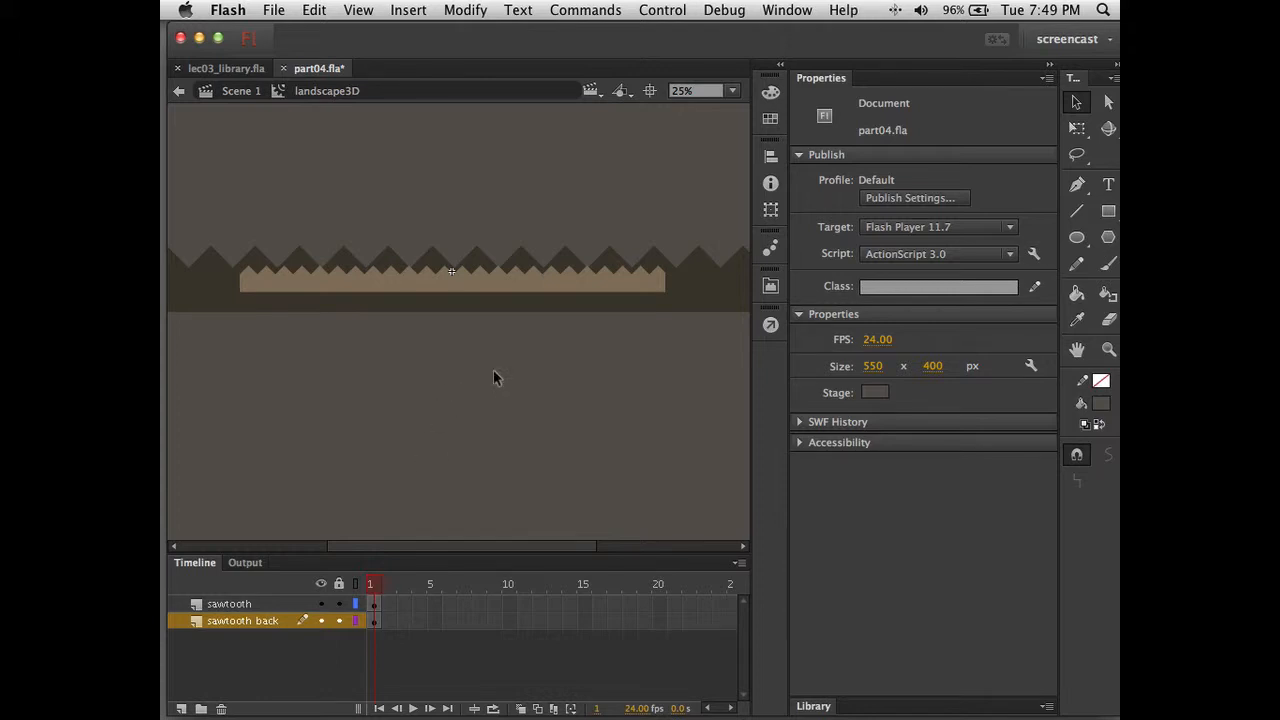
left_click(698, 290)
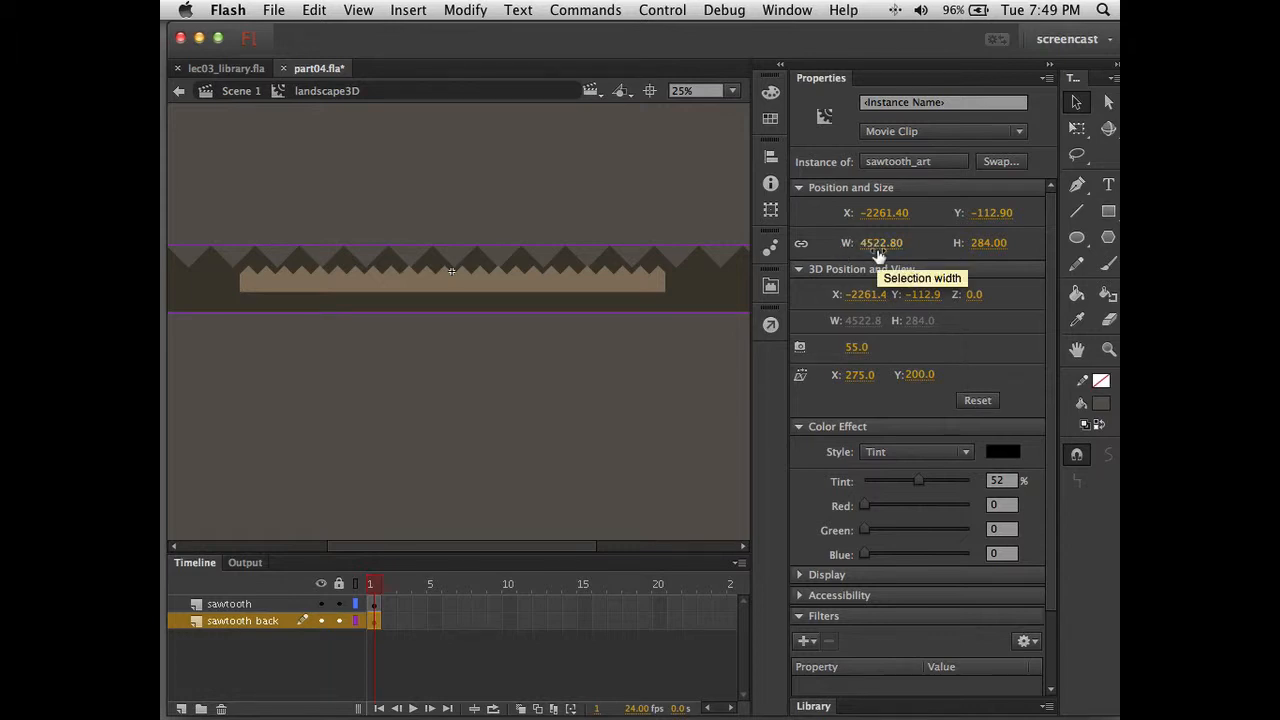
left_click(576, 412)
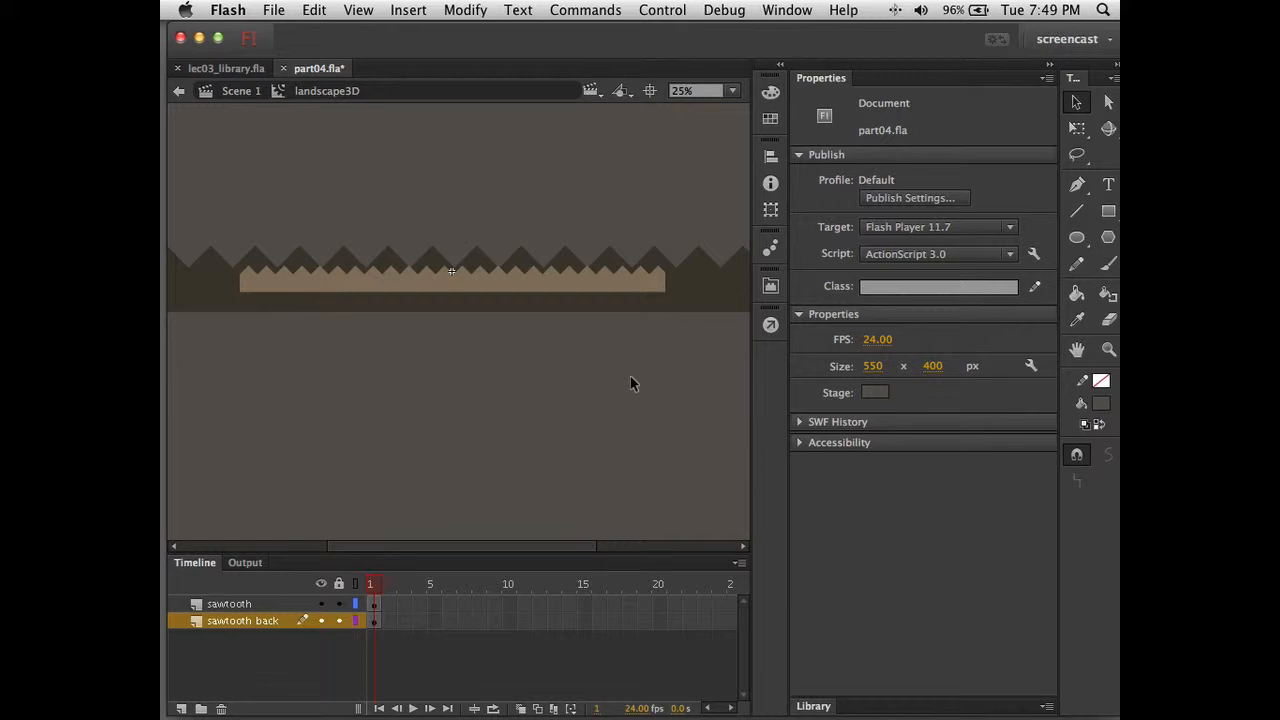
left_click(690, 289)
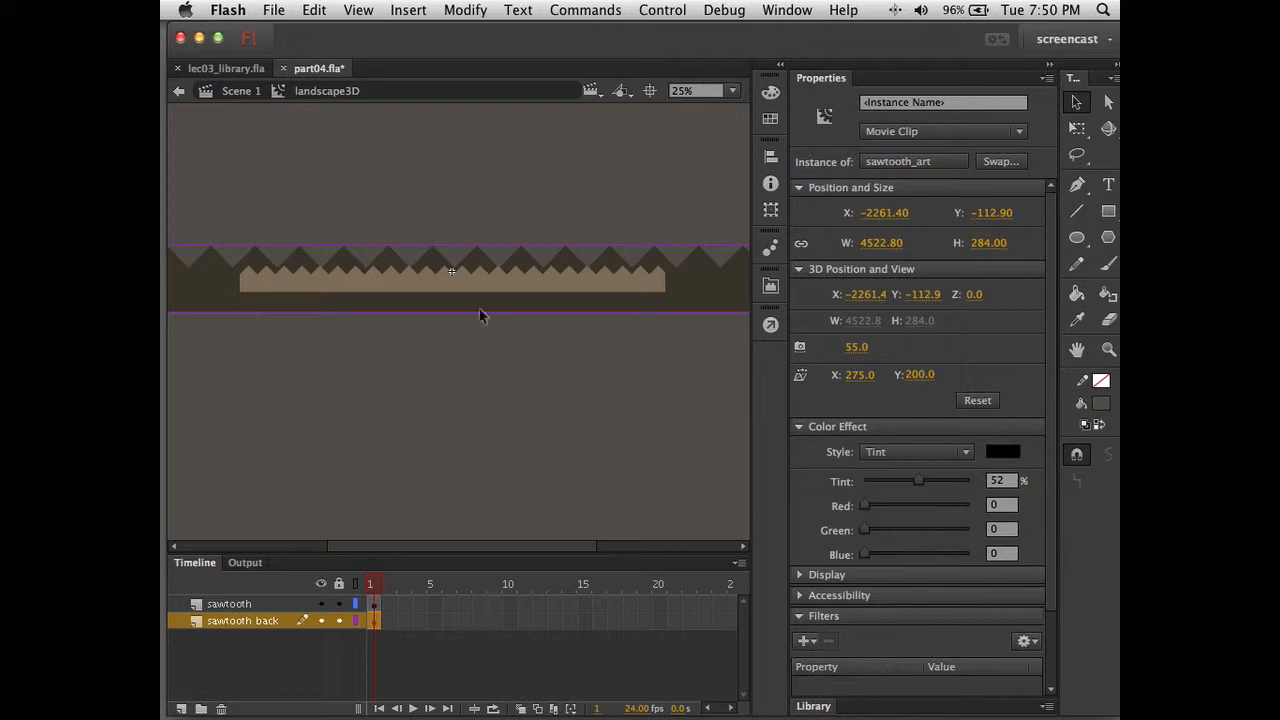
left_click(479, 366)
Select both sawtooth instances and align their bottom edges to the stage
left_click_drag(393, 186, 524, 328)
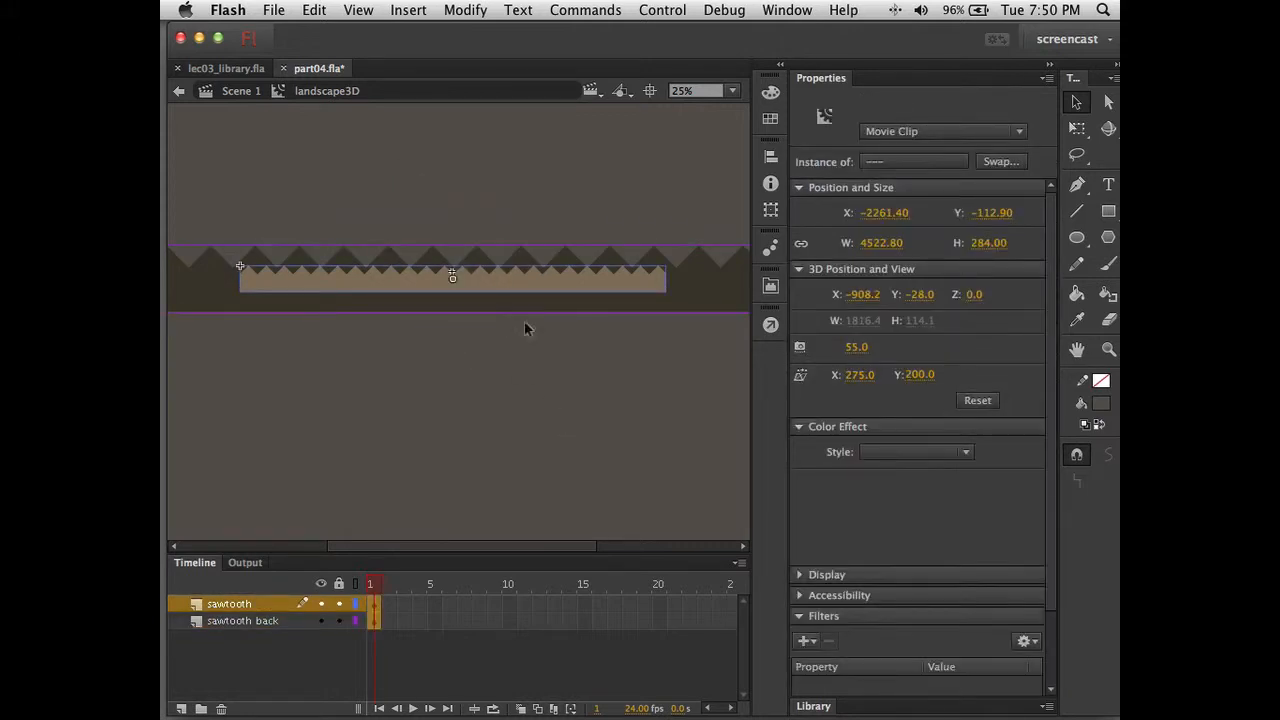
left_click(770, 157)
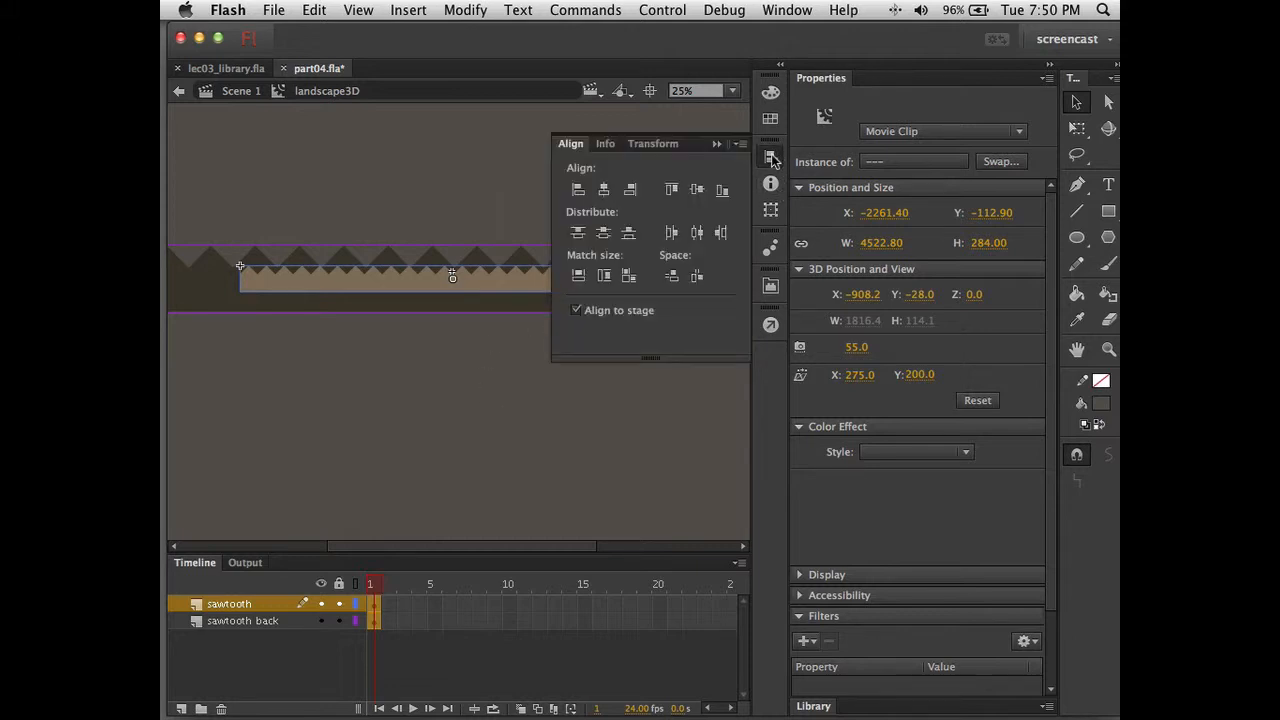
left_click(718, 191)
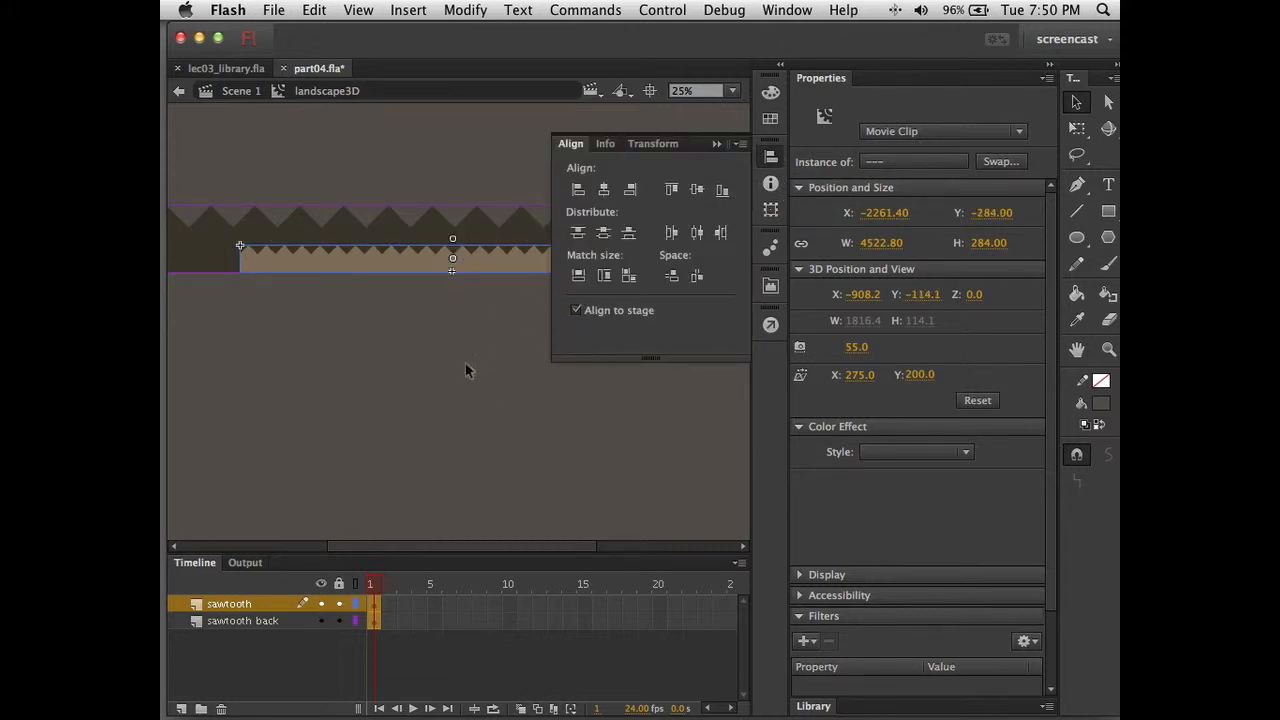
left_click(454, 363)
left_click(717, 143)
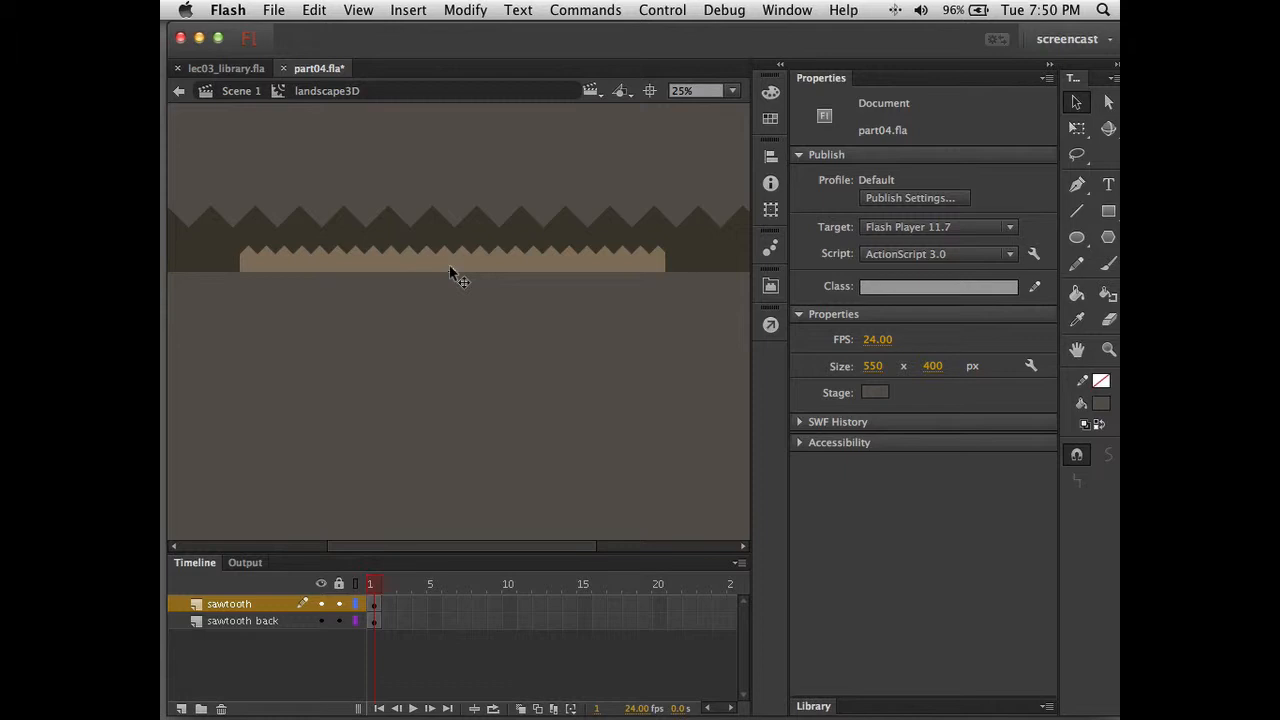
Push the sawtooth back instance into the distance with a 3D Z position of 252
left_click(703, 257)
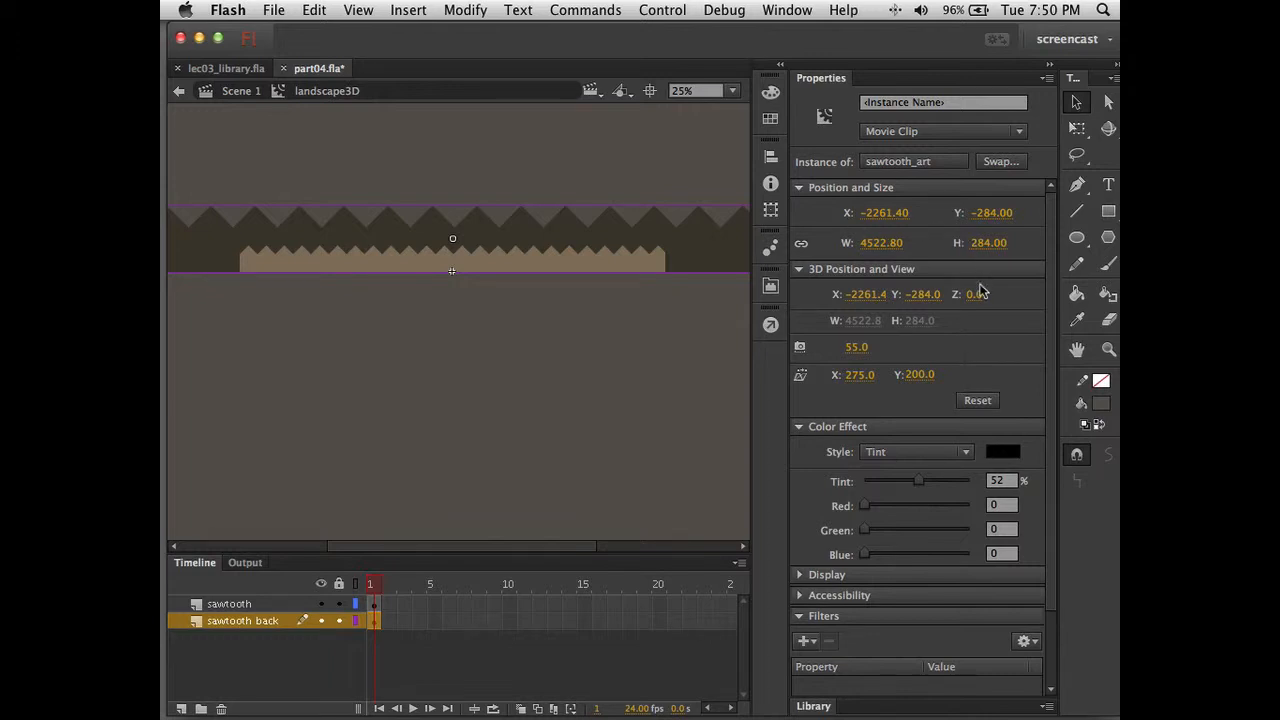
left_click_drag(973, 297, 1112, 311)
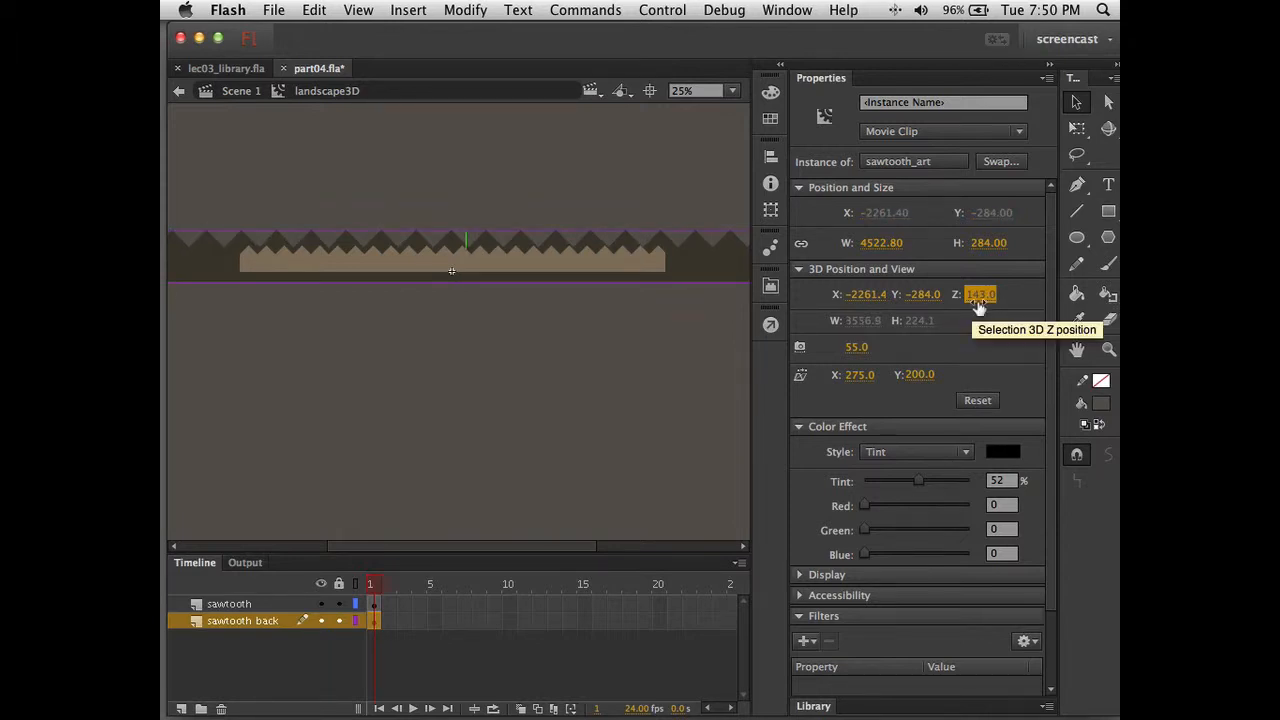
left_click_drag(978, 307, 1092, 312)
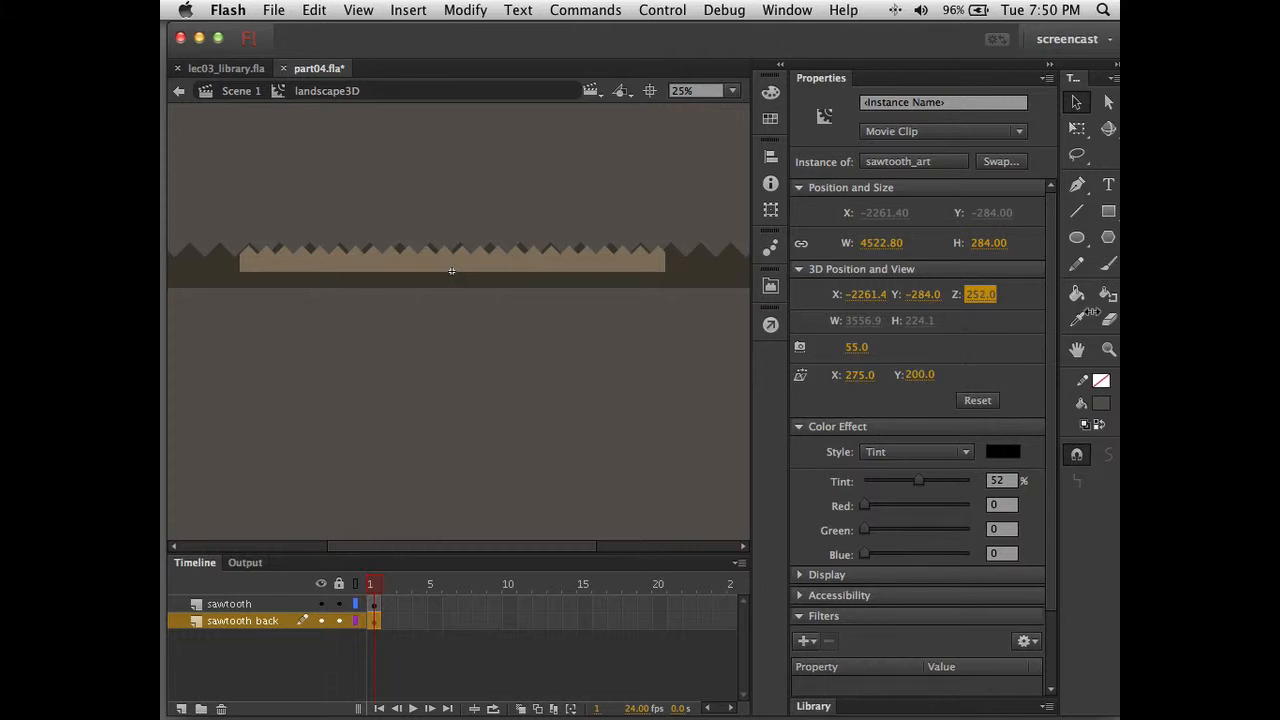
left_click(622, 358)
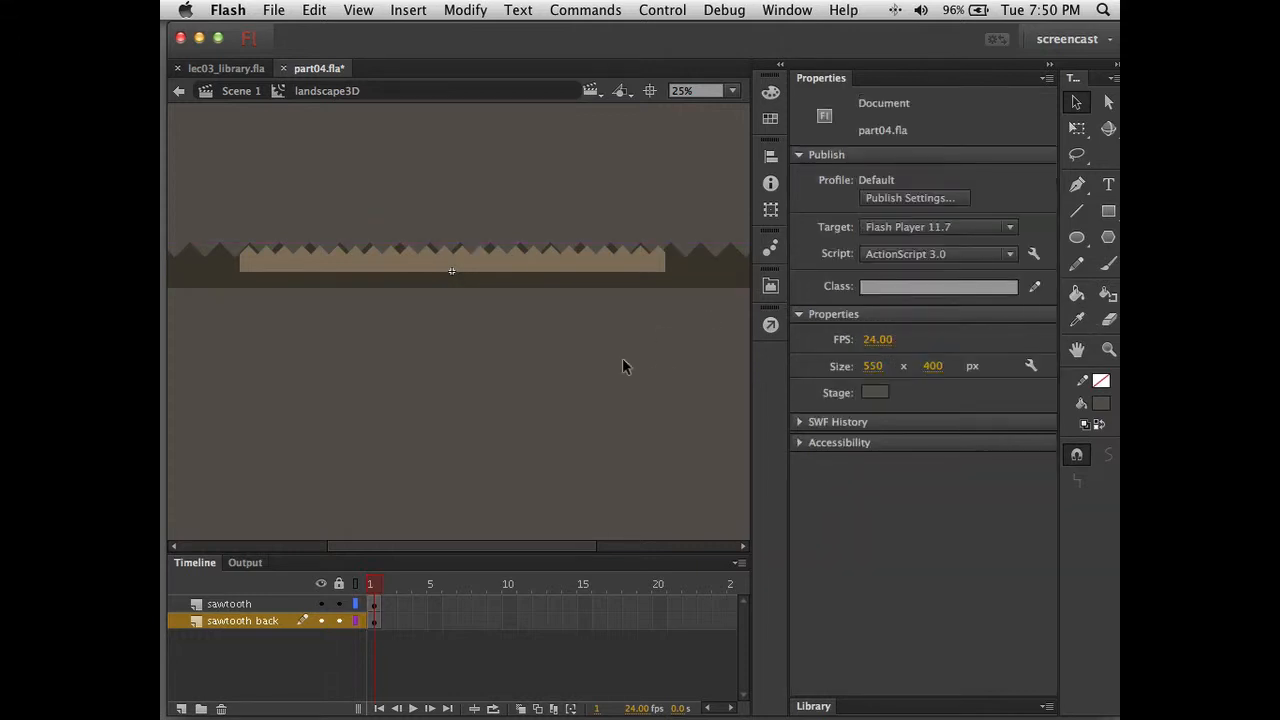
Try a 3D Z position of 105 on the front sawtooth instance, and reset it to 0
left_click(560, 265)
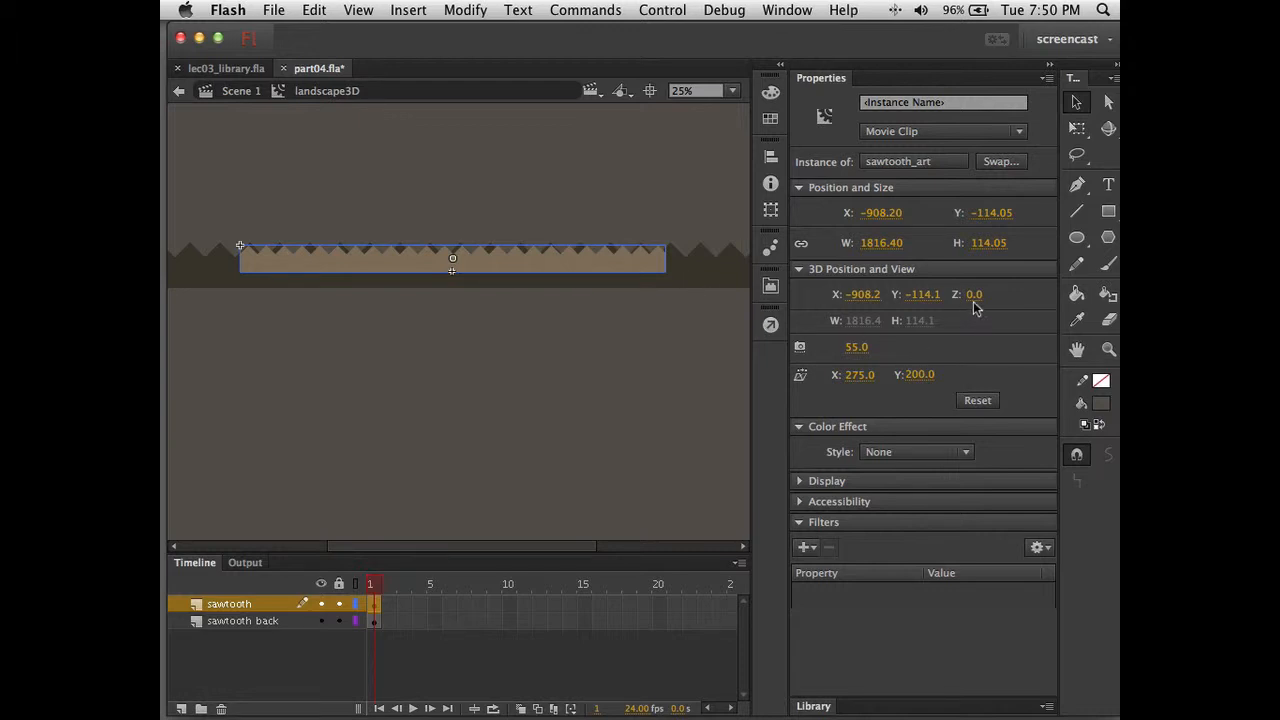
left_click_drag(973, 301, 1088, 314)
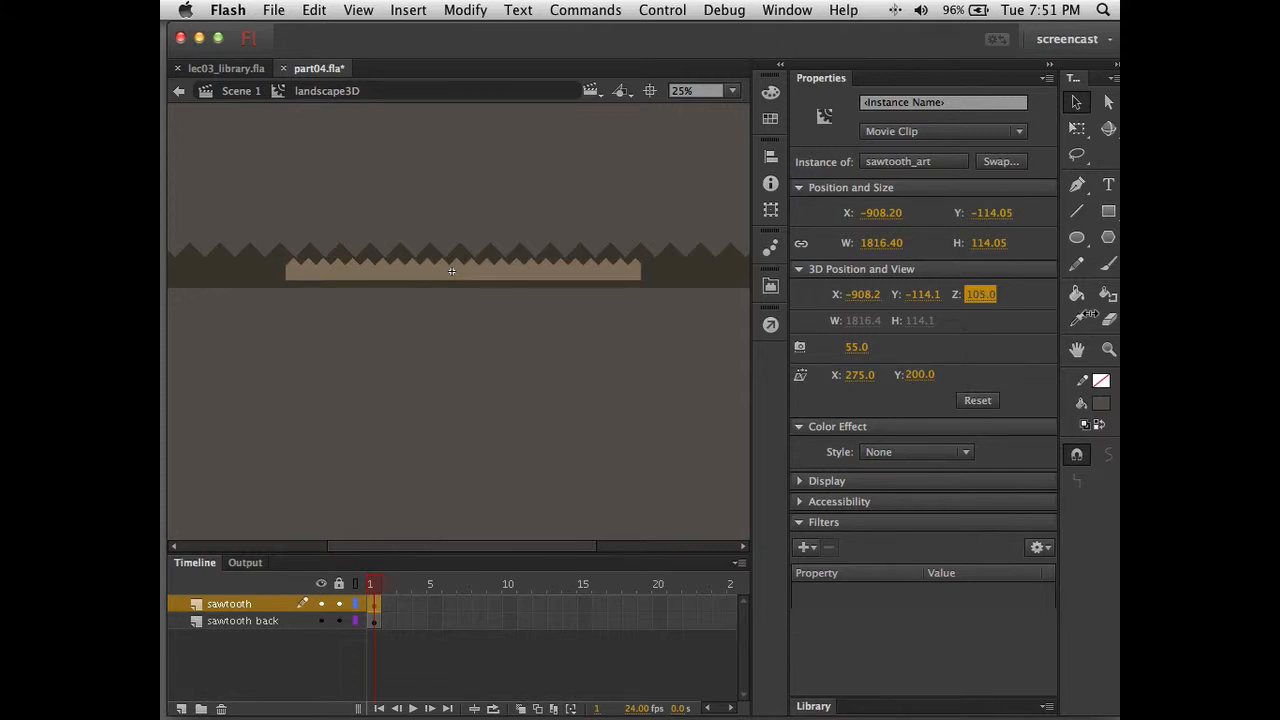
left_click_drag(1088, 314, 974, 301)
left_click(973, 297)
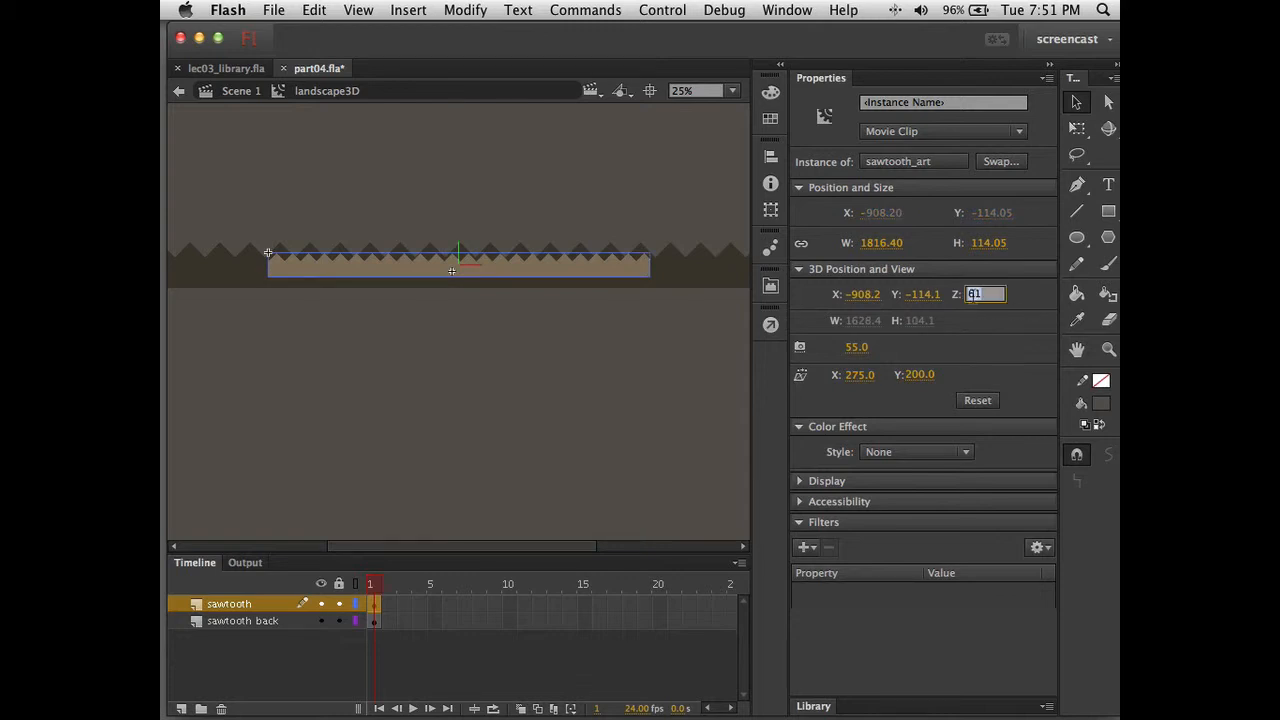
type("0")
key("Return")
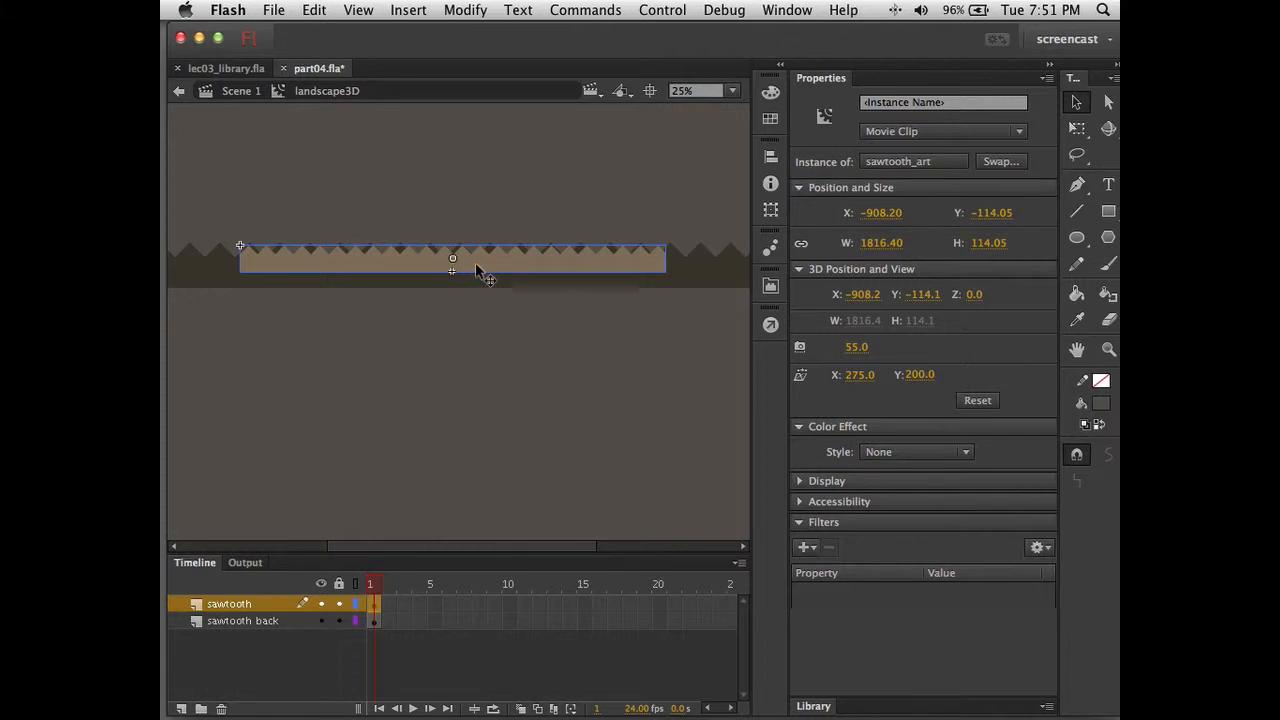
Move the front sawtooth instance straight down 80 pixels to Y -34.05
key("shift+Down")
key("shift+Down")
key("shift+Down")
key("shift+Down")
key("shift+Down")
key("shift+Down")
key("shift+Down")
key("shift+Down")
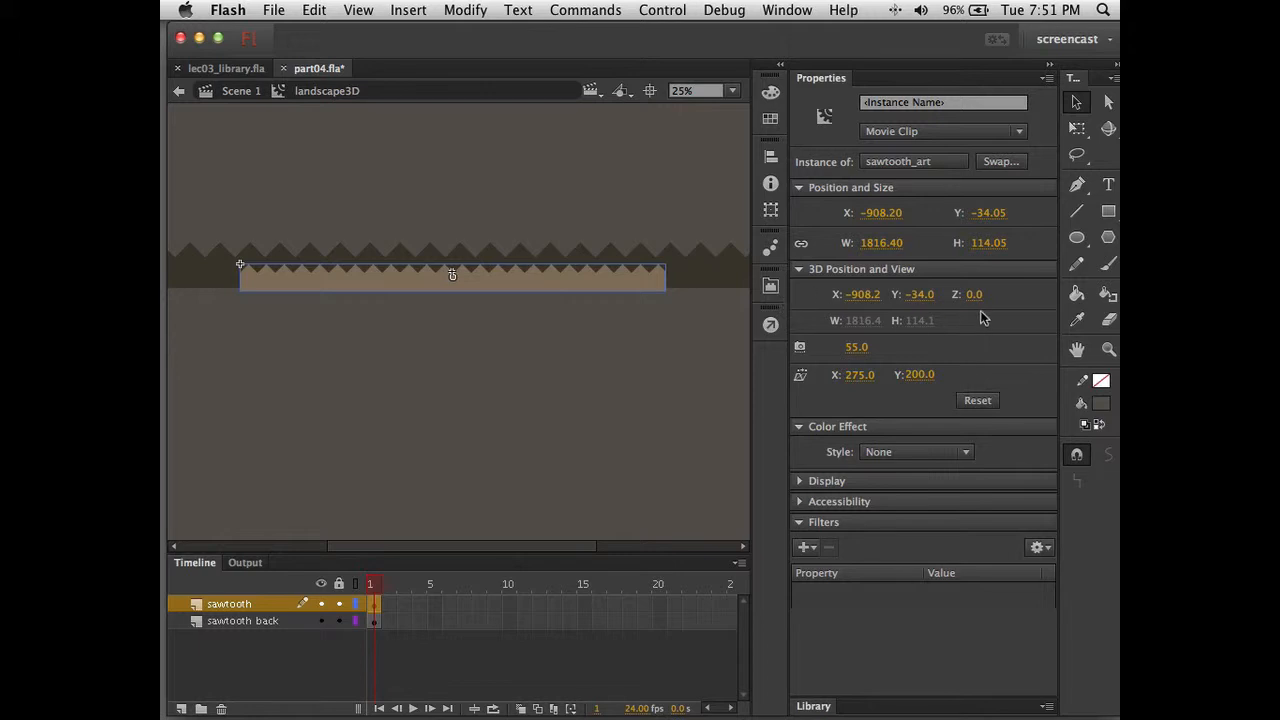
Try a 3D Z position of 100 on the lowered front sawtooth instance, and return it to 0
left_click_drag(976, 306, 1080, 318)
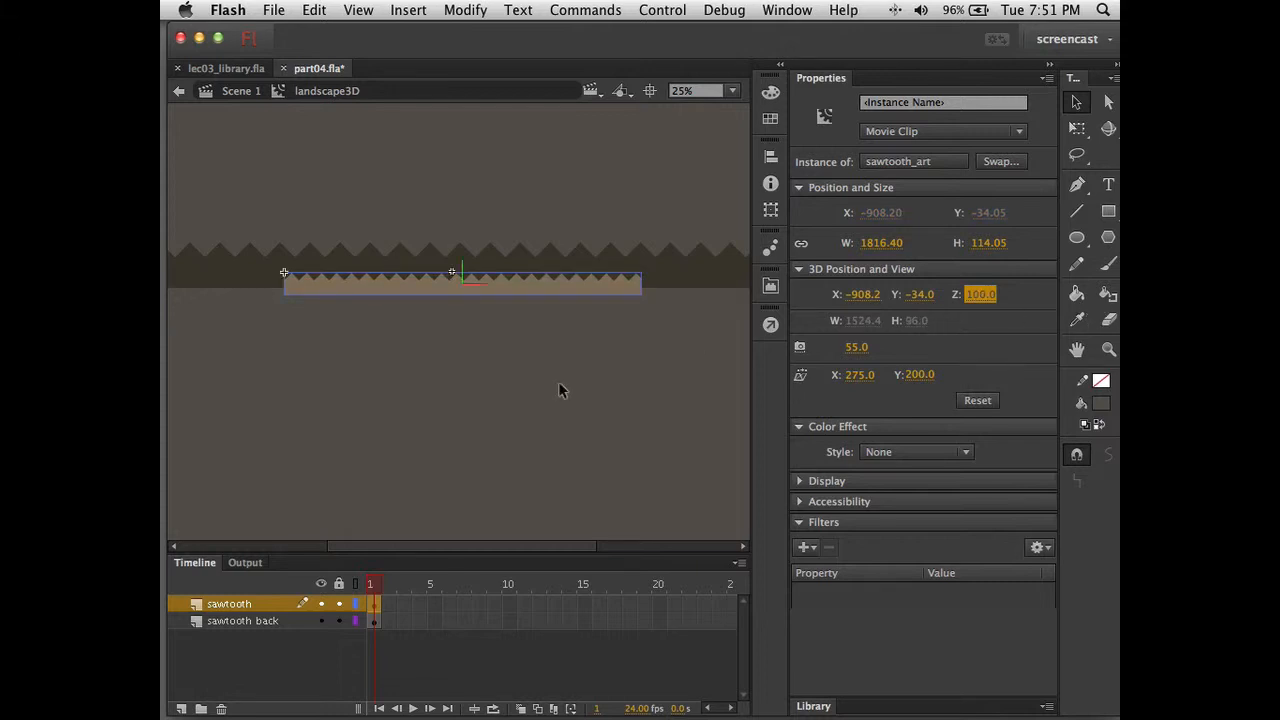
type("0")
key("Return")
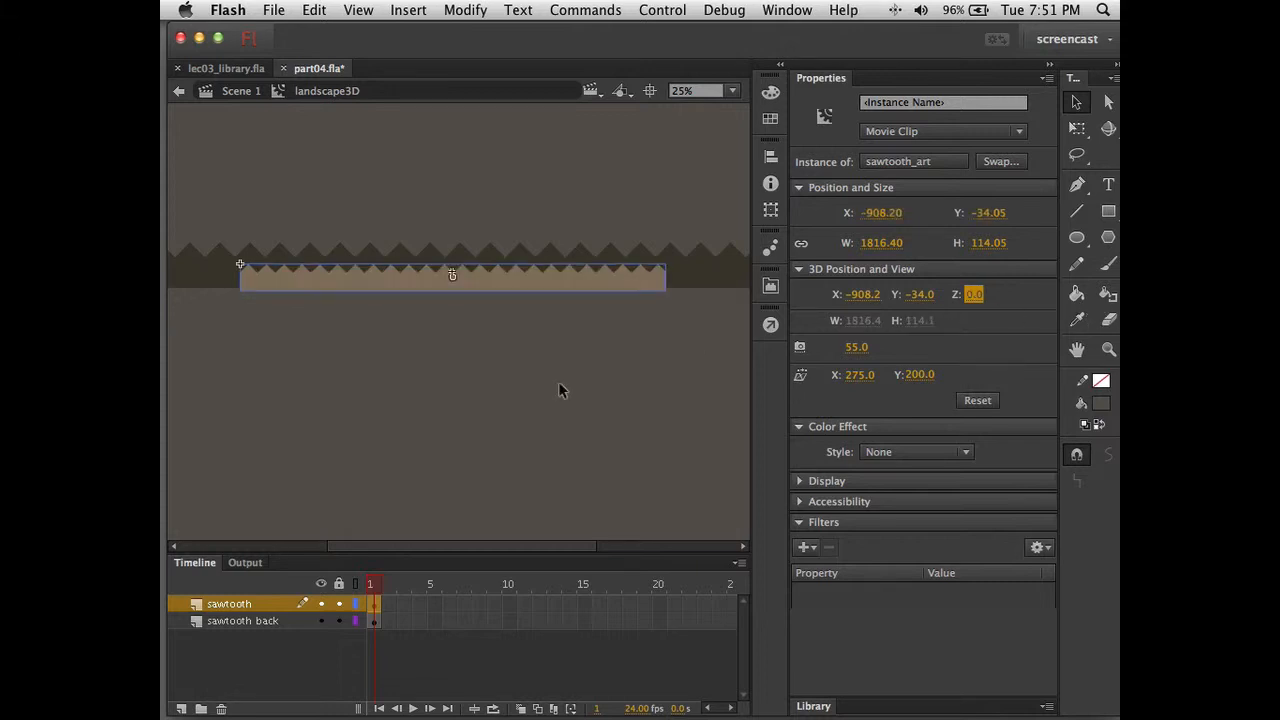
Nudge the front sawtooth instance up to Y -62.05 and increase its Z position until its base meets the back sawtooth's base
left_click(554, 280)
key("Up")
key("Up")
key("Up")
key("Up")
key("Up")
key("Up")
key("Up")
key("Up")
key("Up")
key("Up")
key("Up")
key("Up")
key("Up")
key("Up")
key("Up")
key("Up")
key("Up")
key("Up")
key("Up")
key("Up")
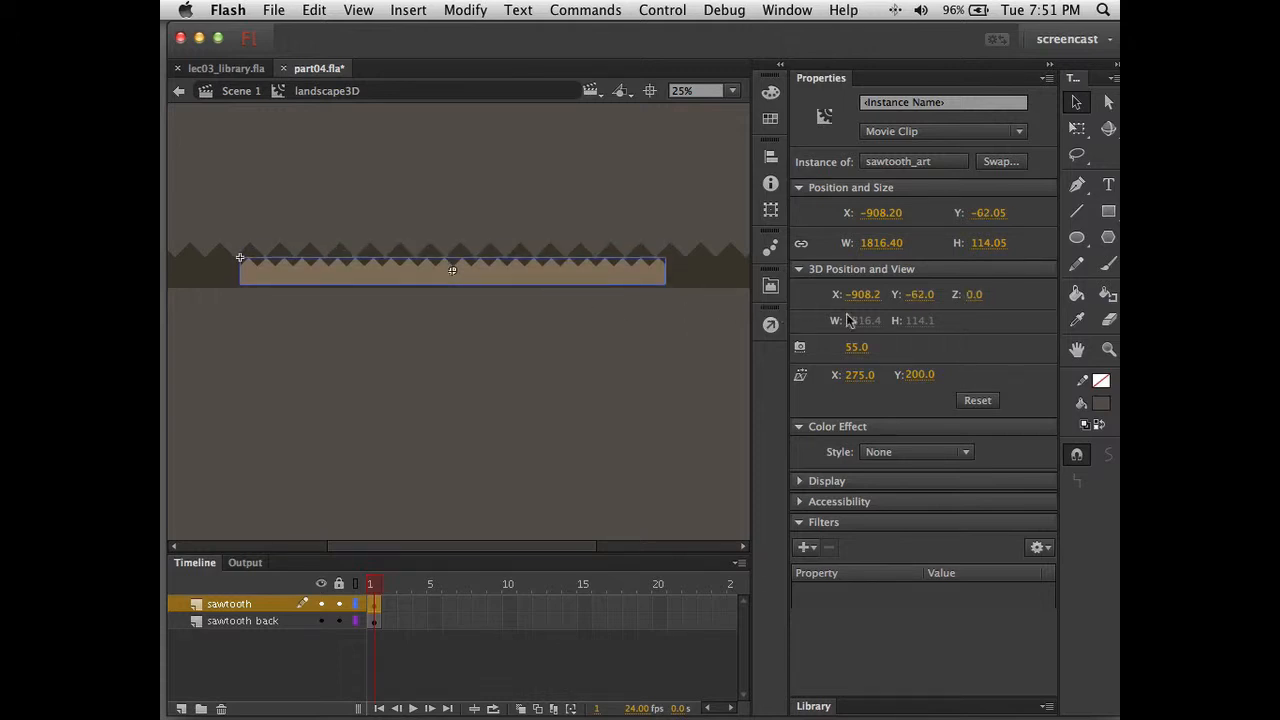
left_click_drag(973, 298, 1077, 317)
left_click(519, 394)
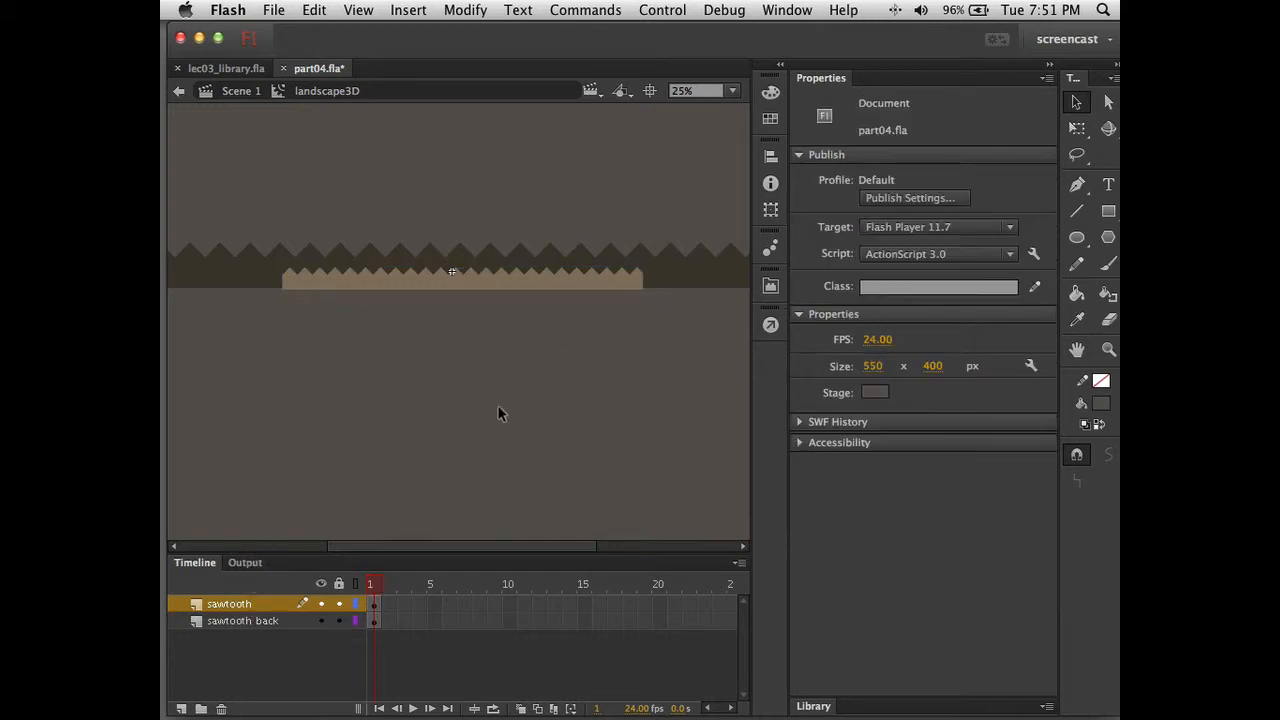
Return to Scene 1 and place a landscape3D instance from the library on the stage at about X 276, Y 368
left_click(236, 92)
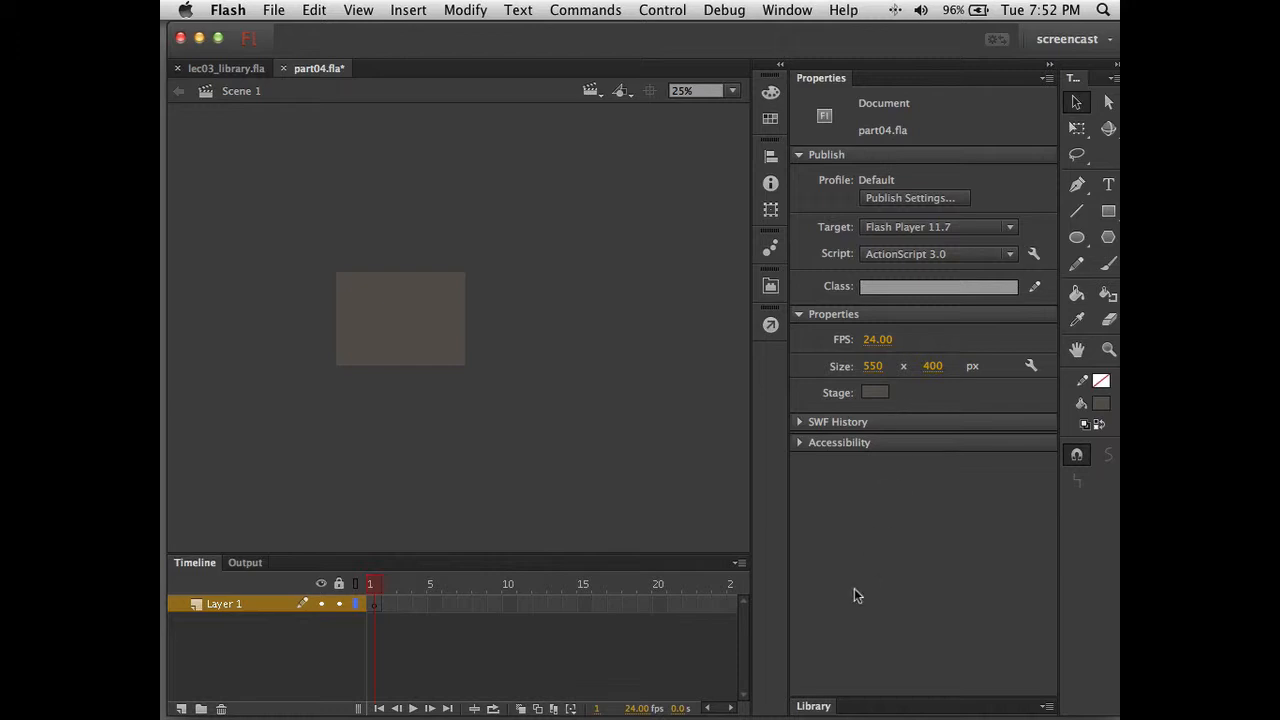
left_click(816, 705)
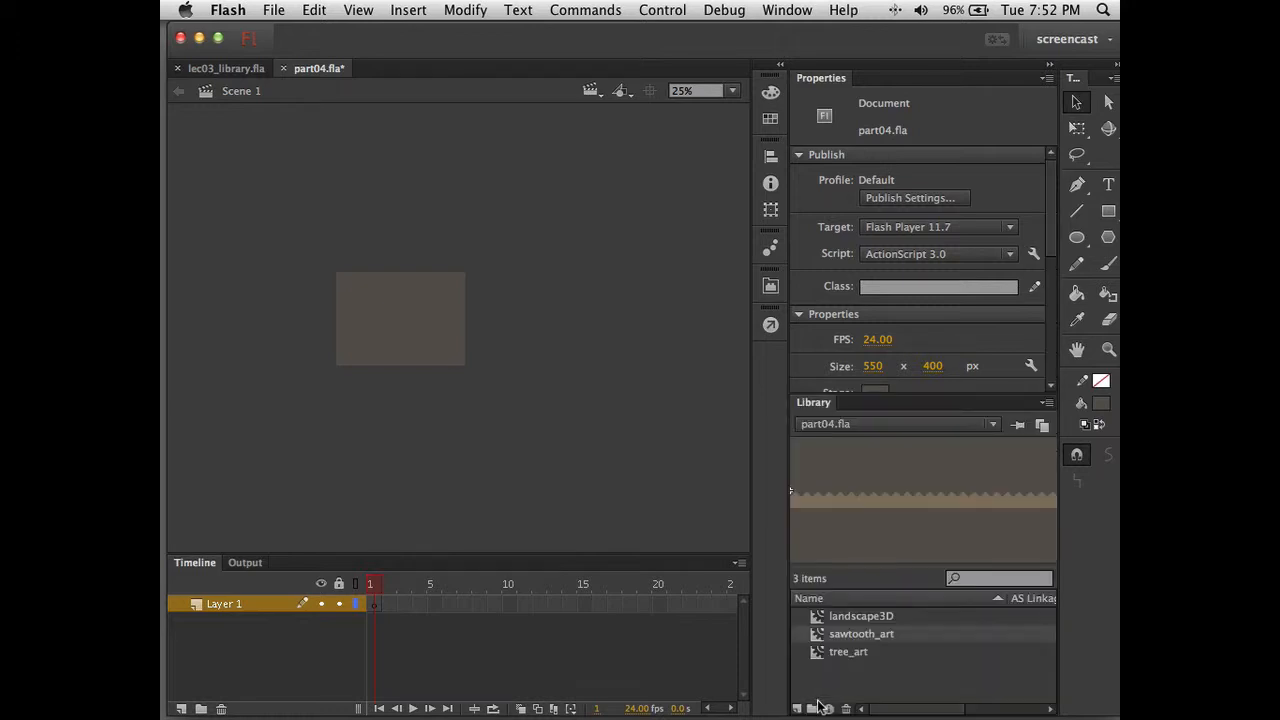
left_click(816, 622)
left_click_drag(1015, 510, 410, 336)
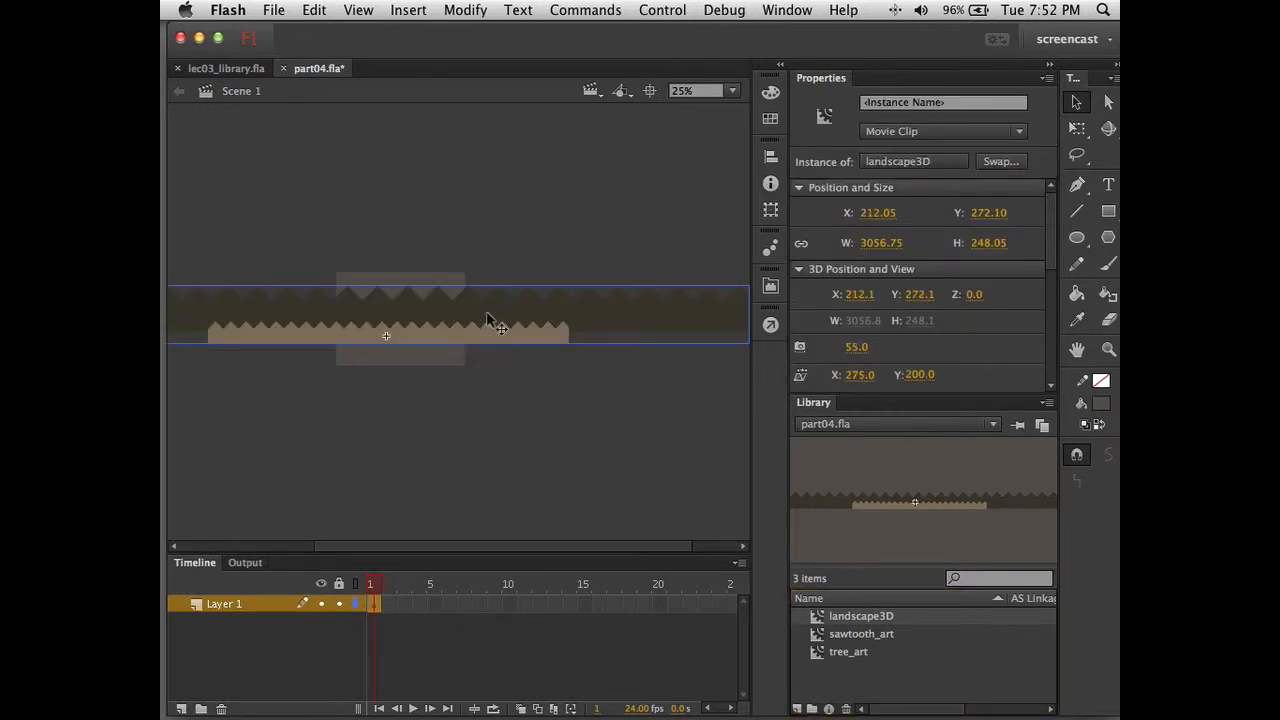
mouse_move(489, 320)
left_mouse_down()
mouse_move(490, 345)
mouse_move(669, 337)
mouse_move(371, 309)
mouse_move(686, 318)
mouse_move(474, 300)
mouse_move(366, 314)
mouse_move(617, 330)
mouse_move(501, 317)
mouse_move(420, 329)
mouse_move(584, 338)
mouse_move(505, 316)
mouse_move(487, 289)
mouse_move(494, 149)
mouse_move(501, 336)
left_mouse_up()
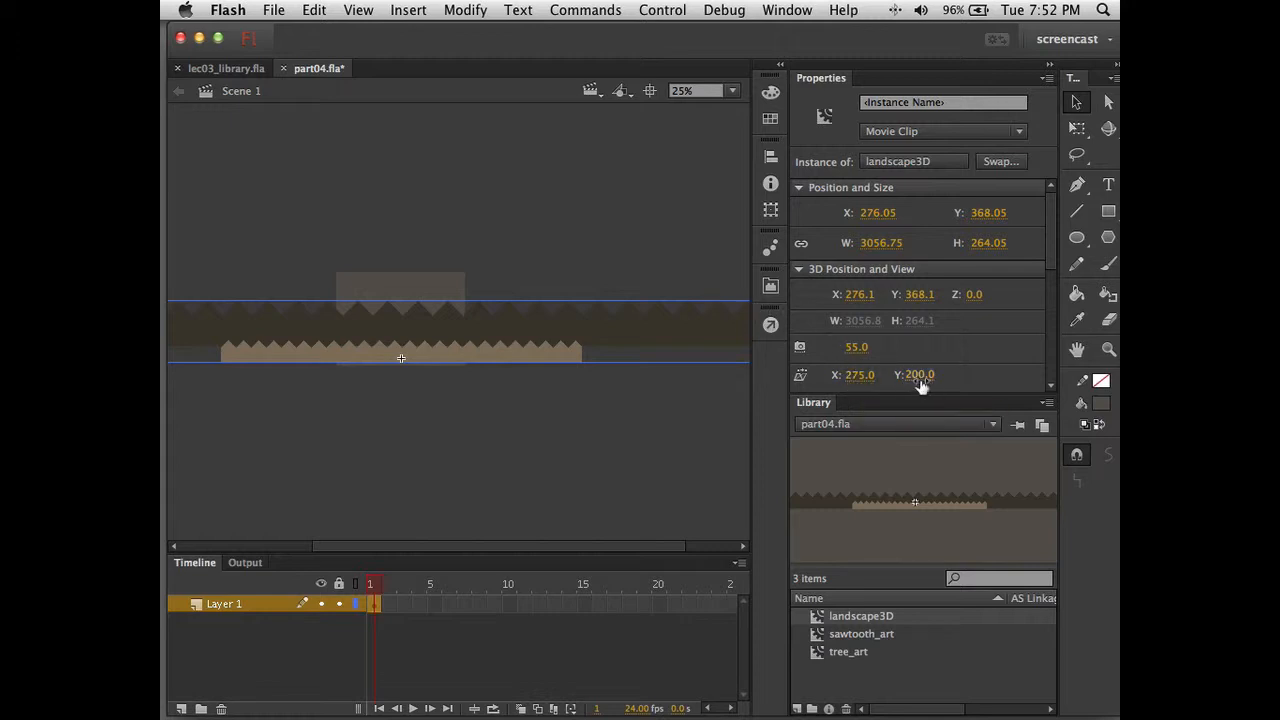
Set the landscape3D instance's vanishing point Y to 101 and move the instance straight up to Y 276.05
left_click_drag(922, 376, 833, 379)
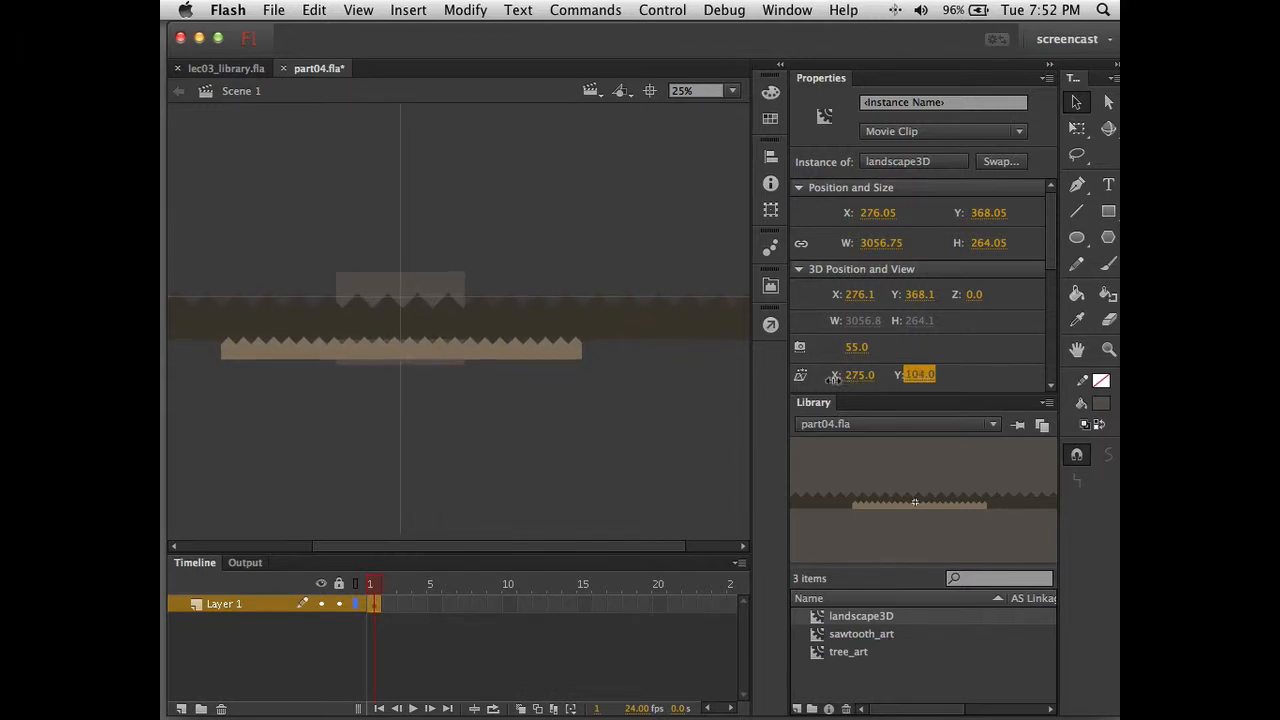
left_click(536, 407)
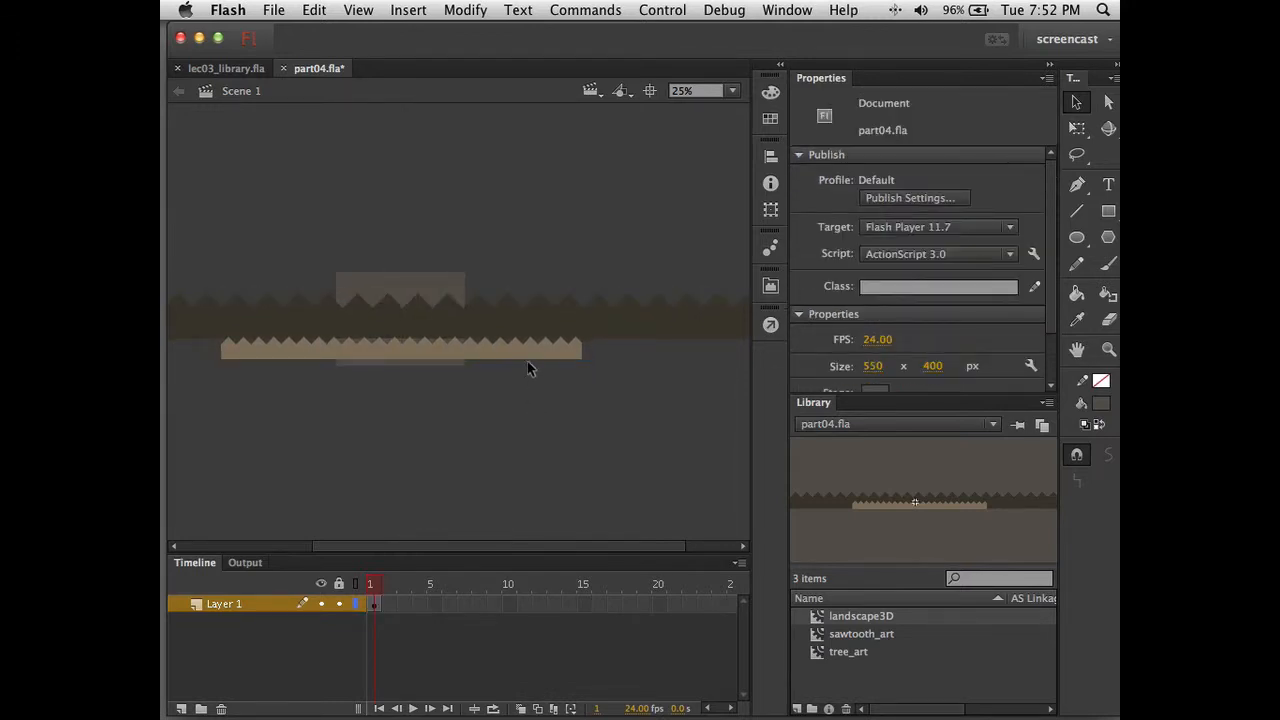
mouse_move(528, 353)
left_mouse_down()
mouse_move(524, 318)
mouse_move(560, 322)
mouse_move(468, 322)
mouse_move(574, 325)
mouse_move(511, 328)
mouse_move(532, 331)
left_mouse_up()
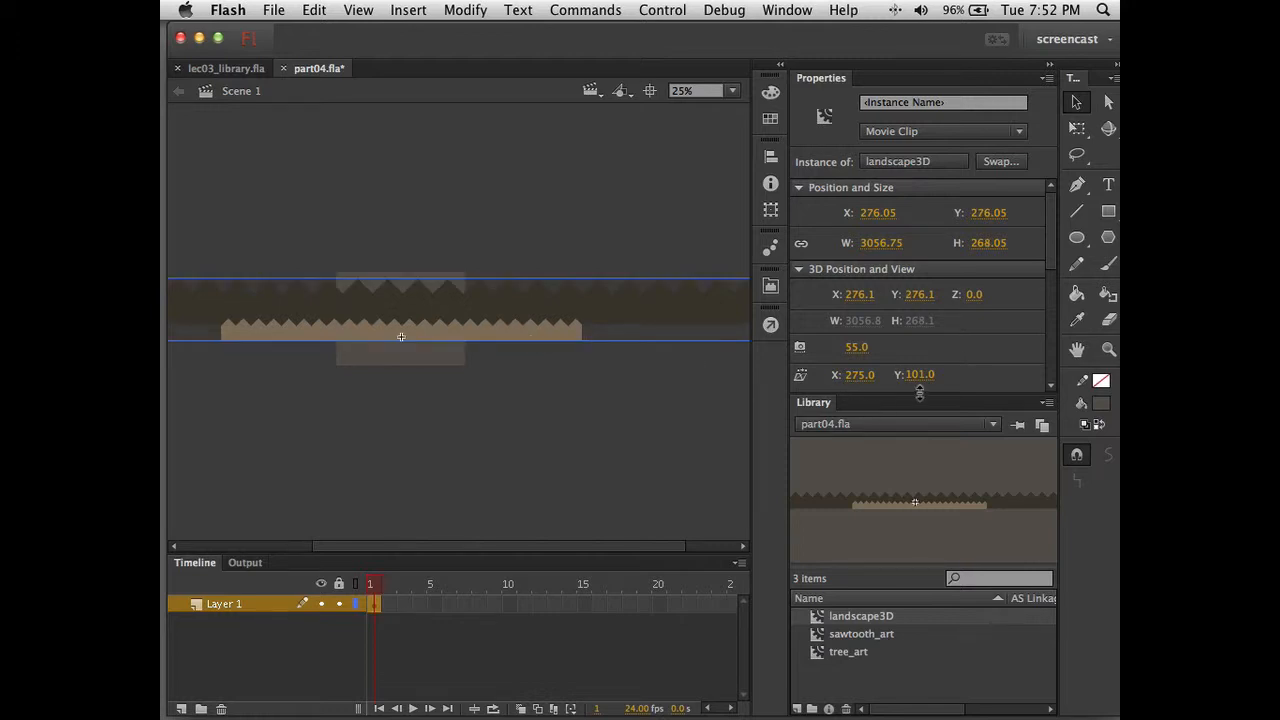
Set the vanishing point Y to 261 and move the landscape3D instance horizontally to X 68, keeping Y 276.05
left_click_drag(919, 375, 1079, 392)
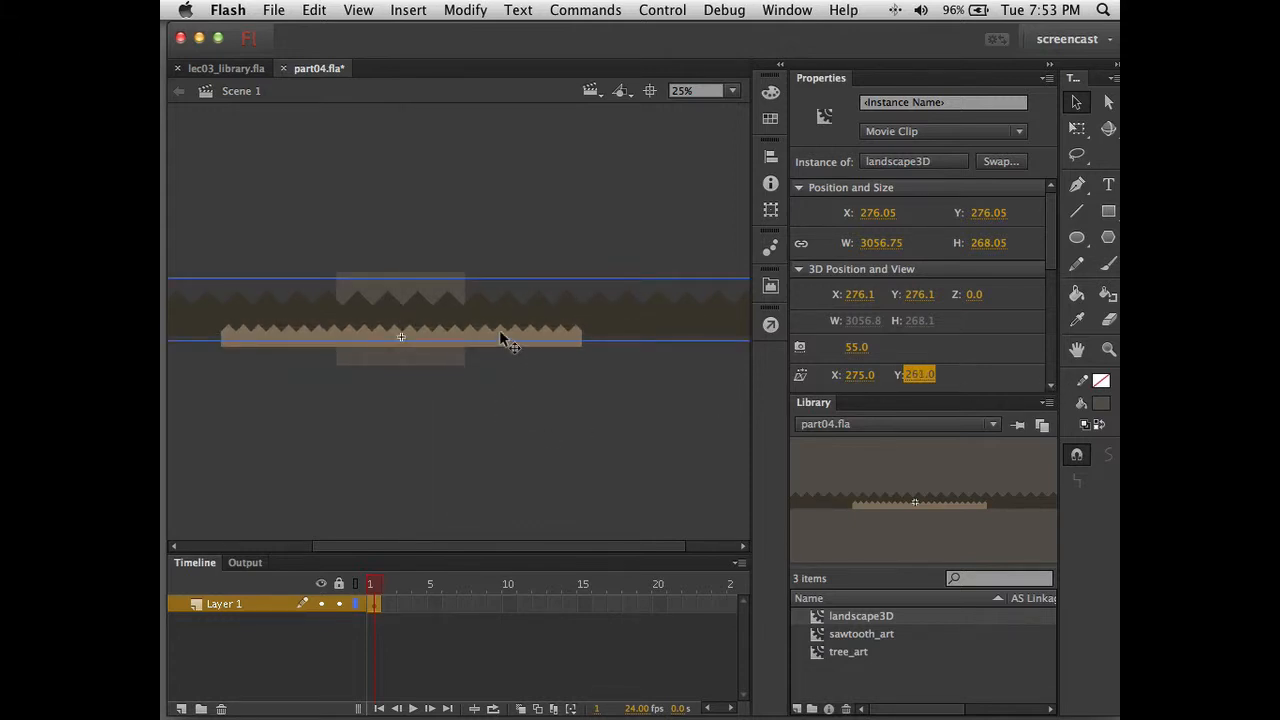
left_click(498, 327)
left_click_drag(496, 338, 449, 335)
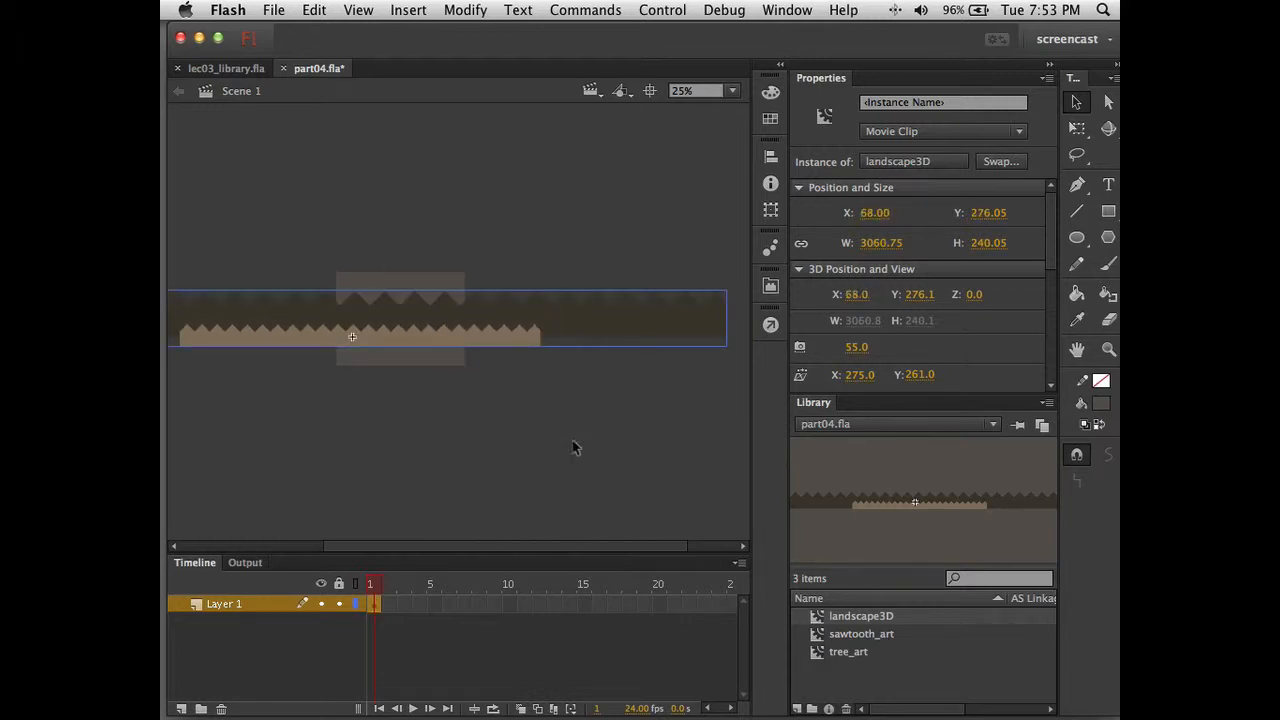
Open the landscape3D symbol for editing and add three new layers above the sawtooth layer
left_click(820, 617)
double_click(820, 617)
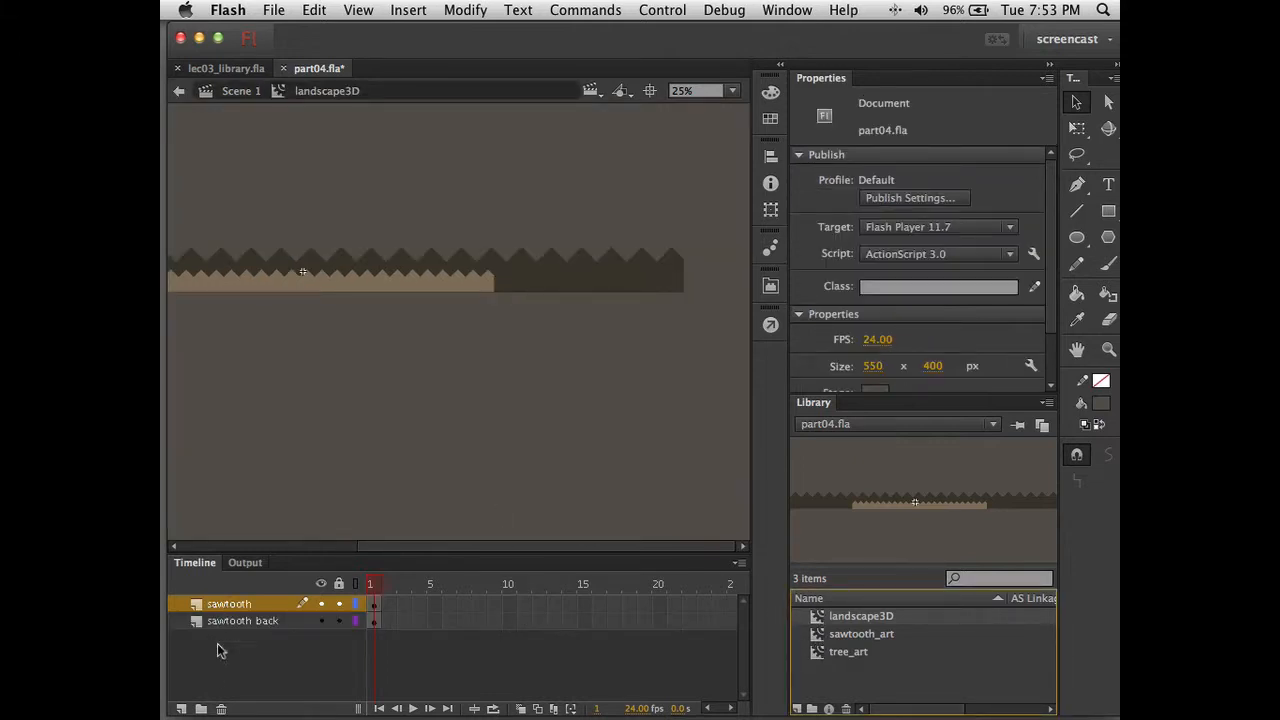
left_click(182, 708)
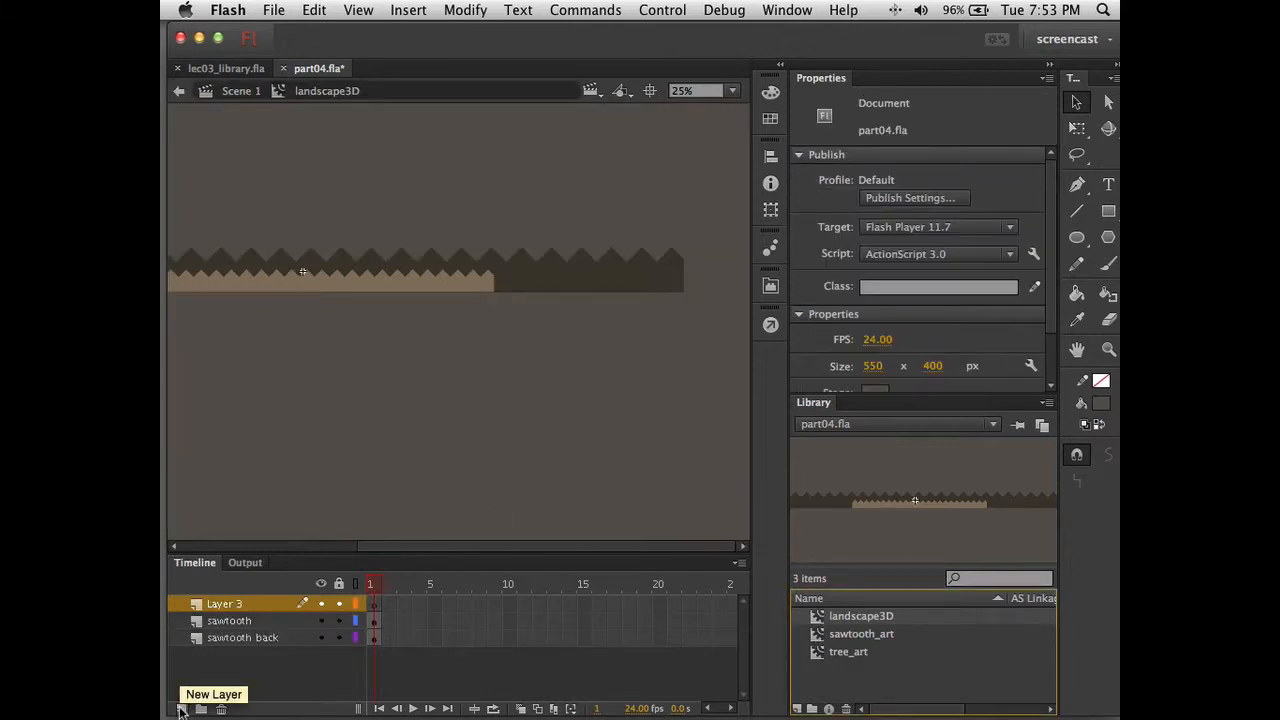
left_click(182, 709)
left_click(181, 709)
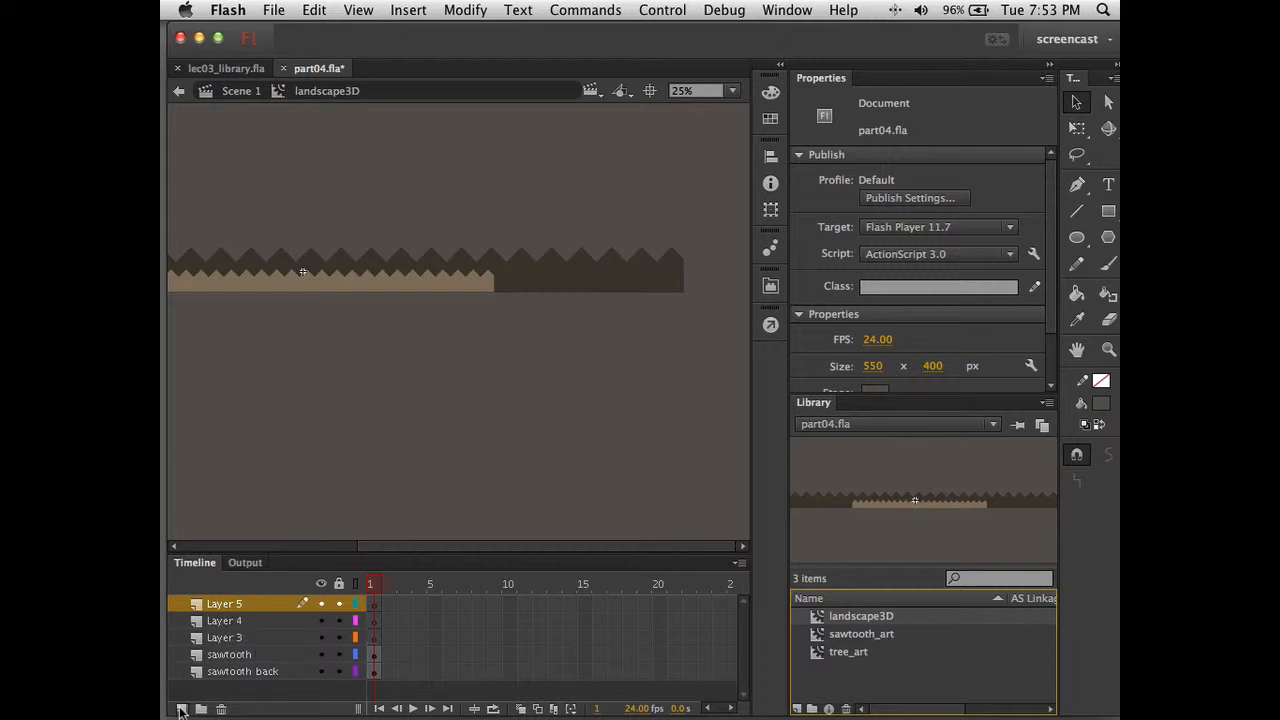
left_click_drag(405, 546, 332, 546)
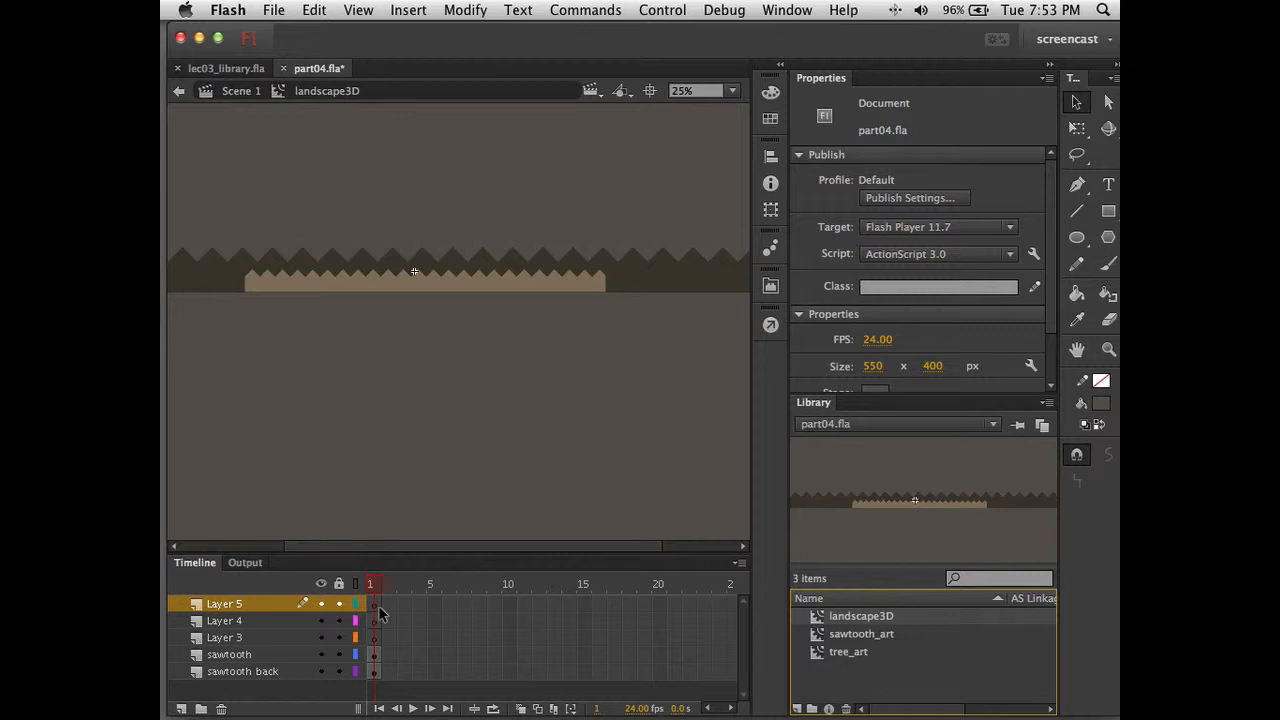
Rename Layer 5 as trees back, Layer 4 as trees mid and Layer 3 as trees fore
double_click(214, 604)
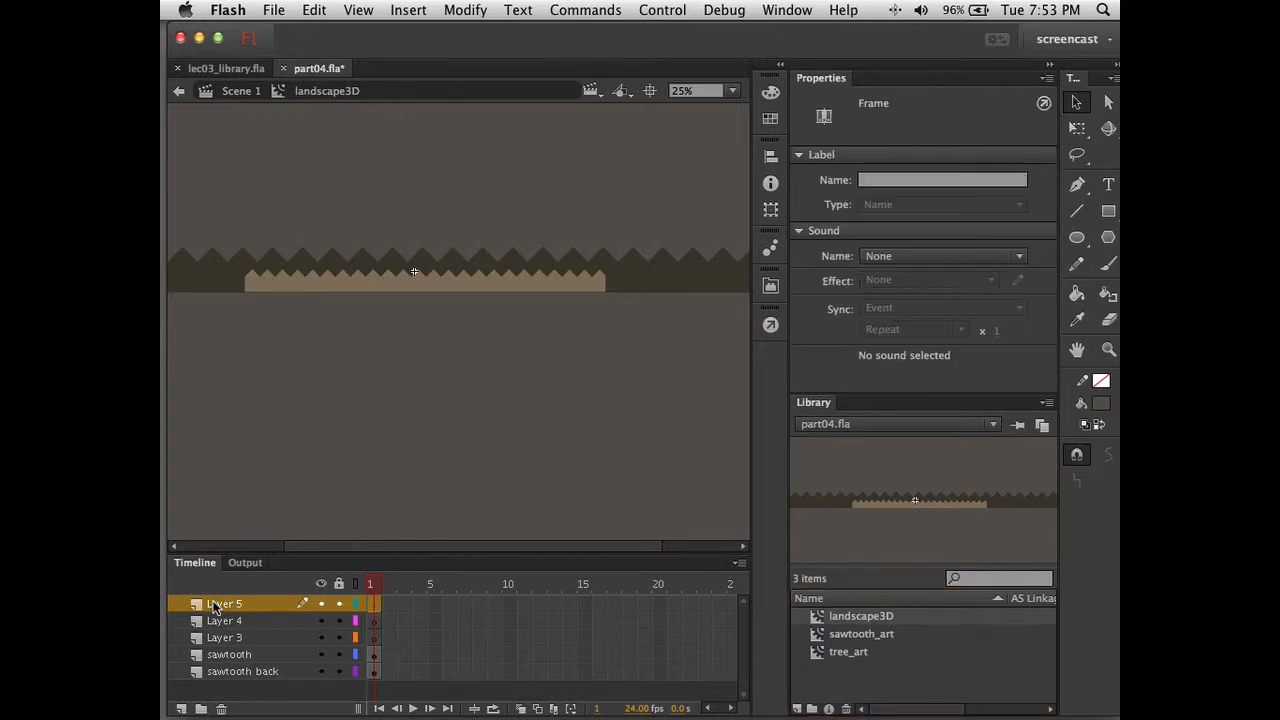
type("tr")
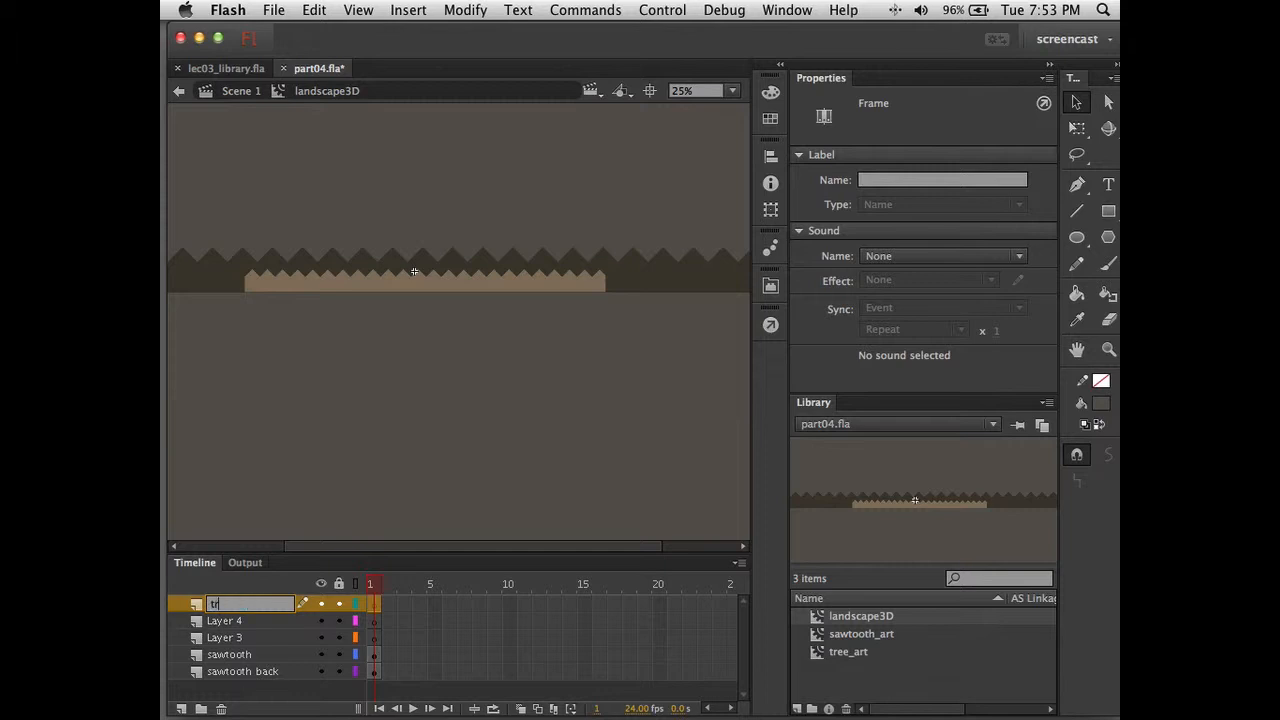
type("ees back")
double_click(226, 621)
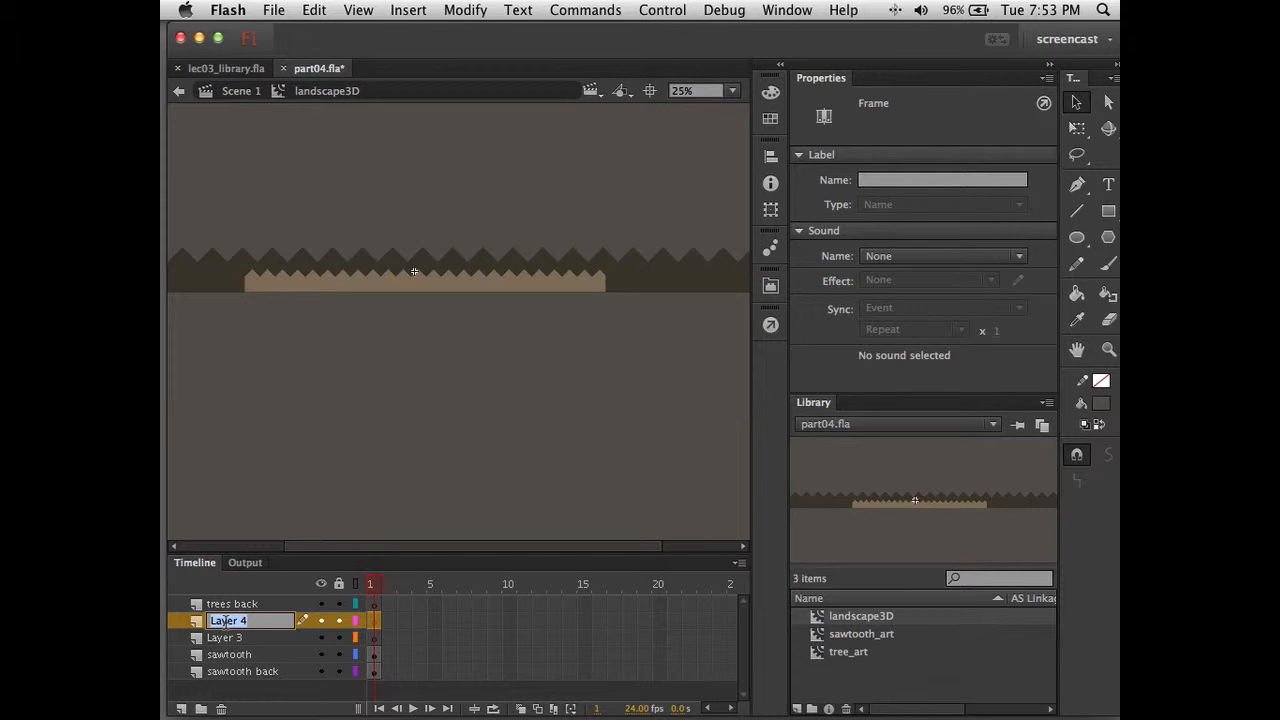
type("trees mid")
double_click(222, 638)
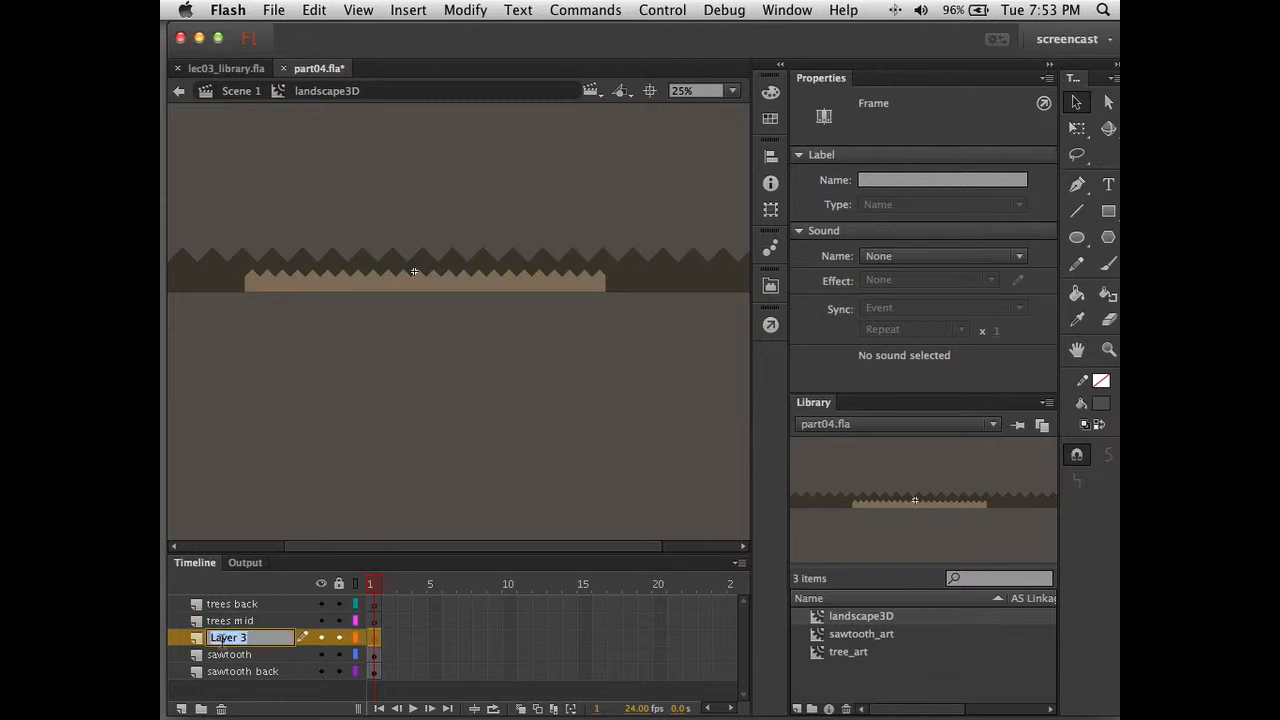
type("trees fore")
Reorder the tree layers so trees fore is uppermost, followed by trees mid and trees back above sawtooth
left_click(180, 671)
left_click(215, 640)
mouse_move(216, 648)
left_mouse_down()
mouse_move(229, 606)
mouse_move(236, 647)
left_mouse_up()
left_click(235, 622)
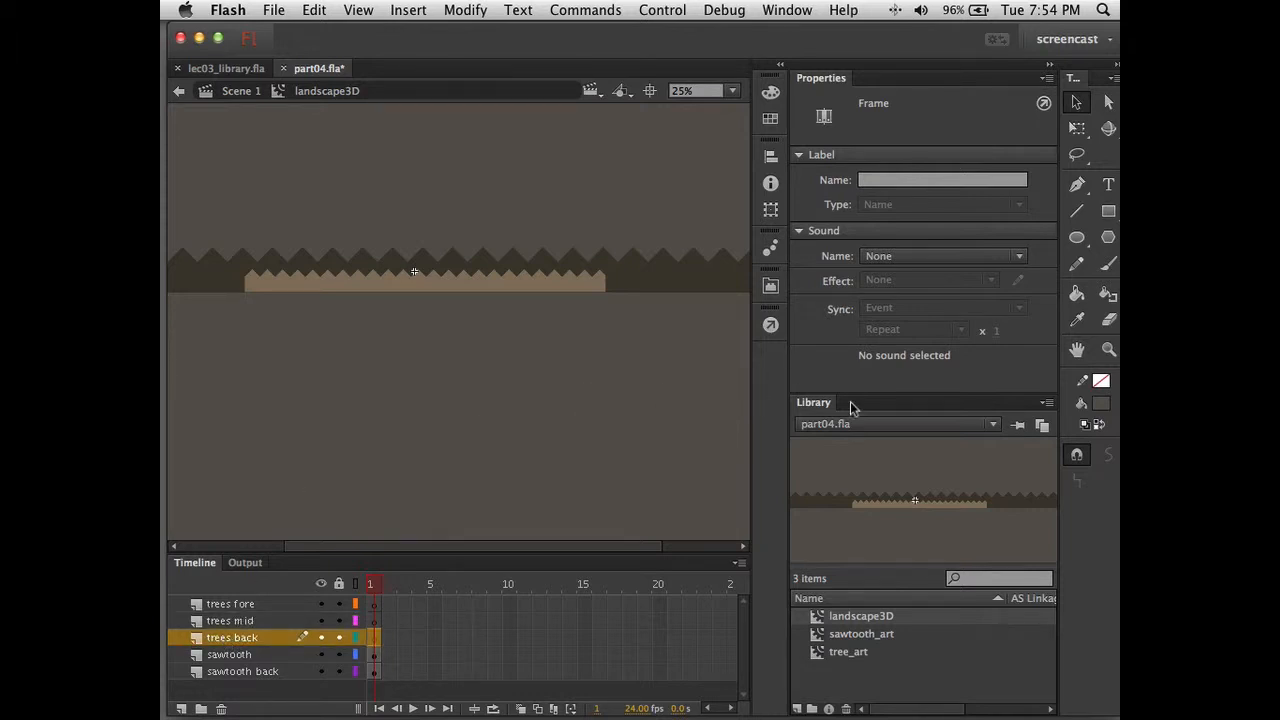
Lock every layer except trees back and place a tree_art instance on it at about X -519, Y 25
left_click(852, 653)
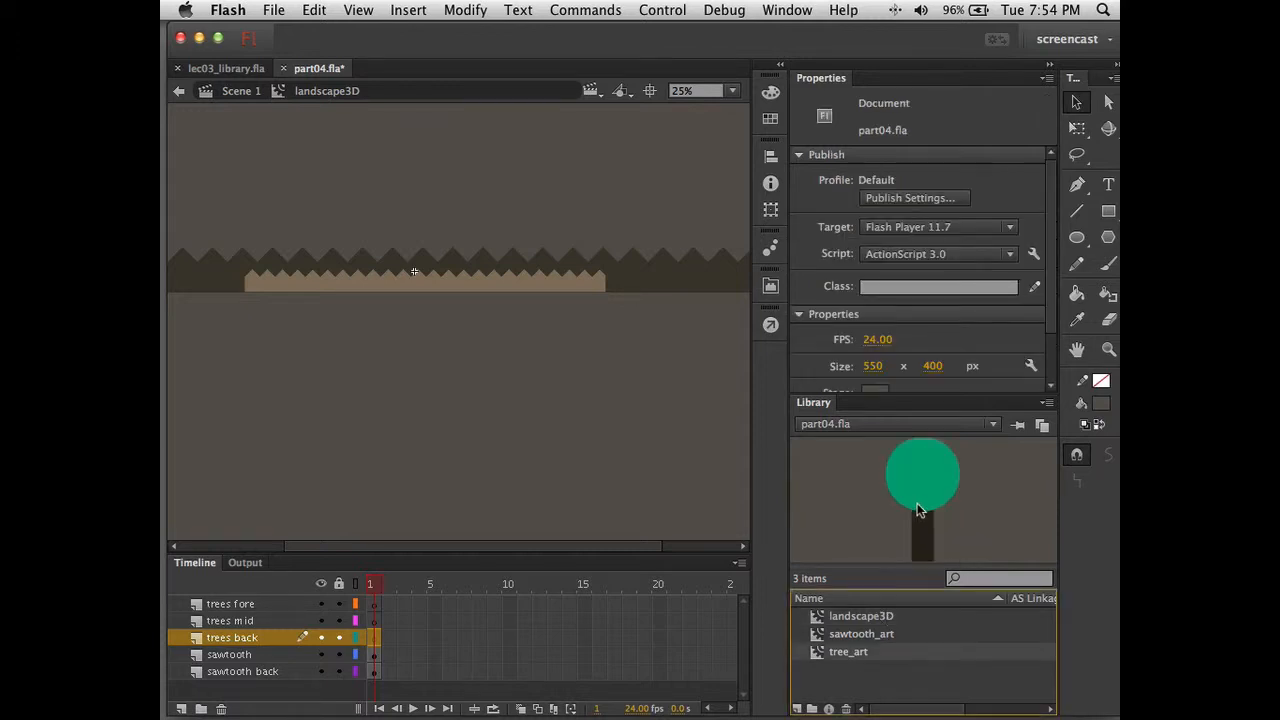
left_click(338, 637, "alt")
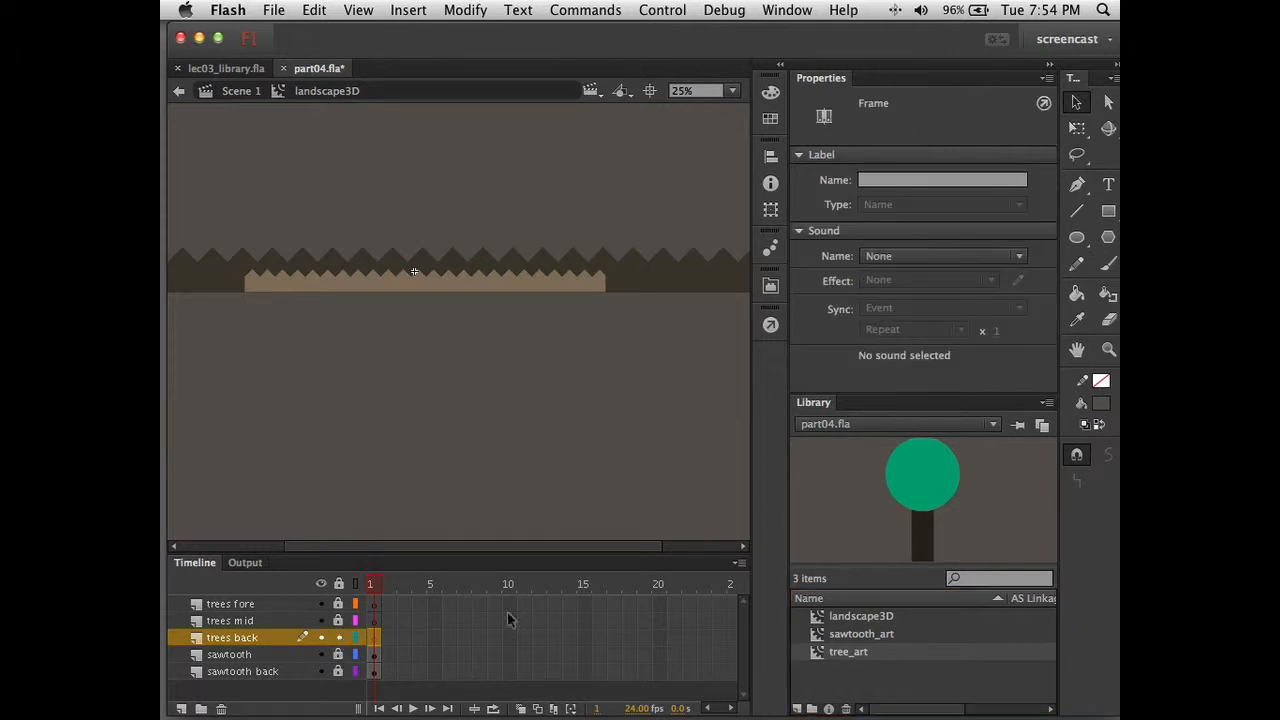
left_click_drag(934, 482, 306, 293)
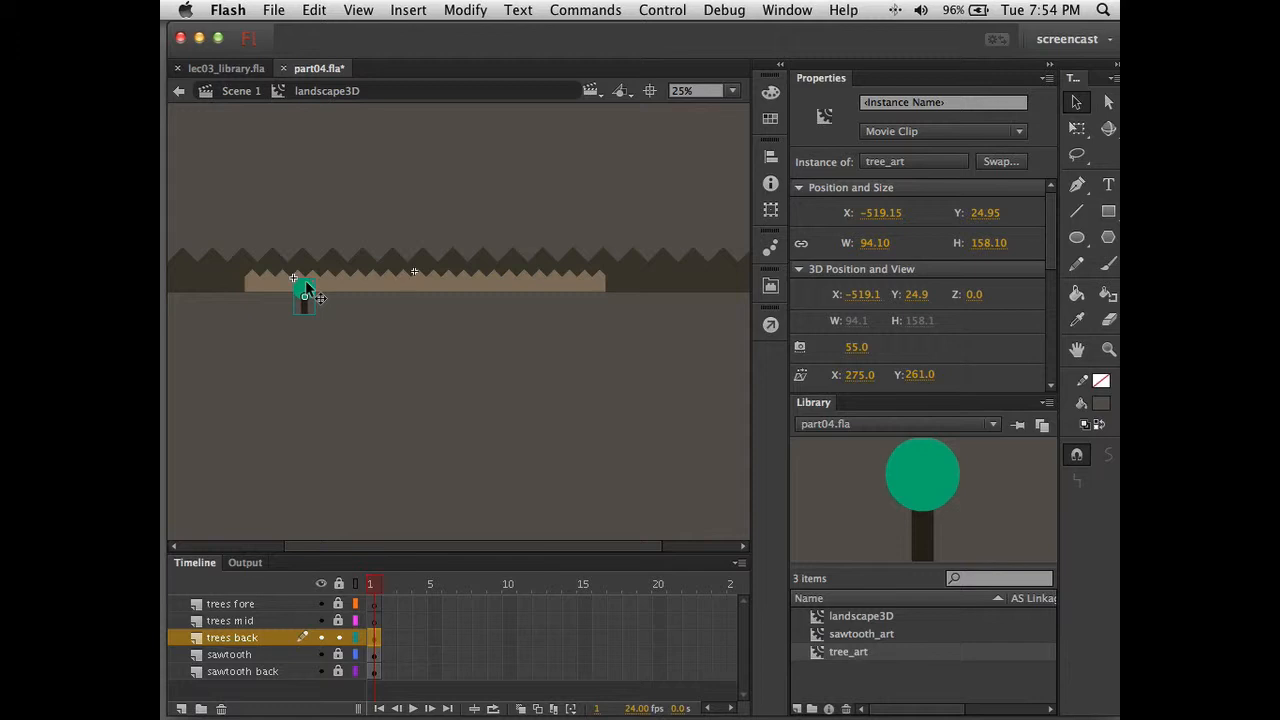
Duplicate the tree into three groups of three, forming a level row of nine along the sawtooth base
left_click_drag(306, 282, 363, 295)
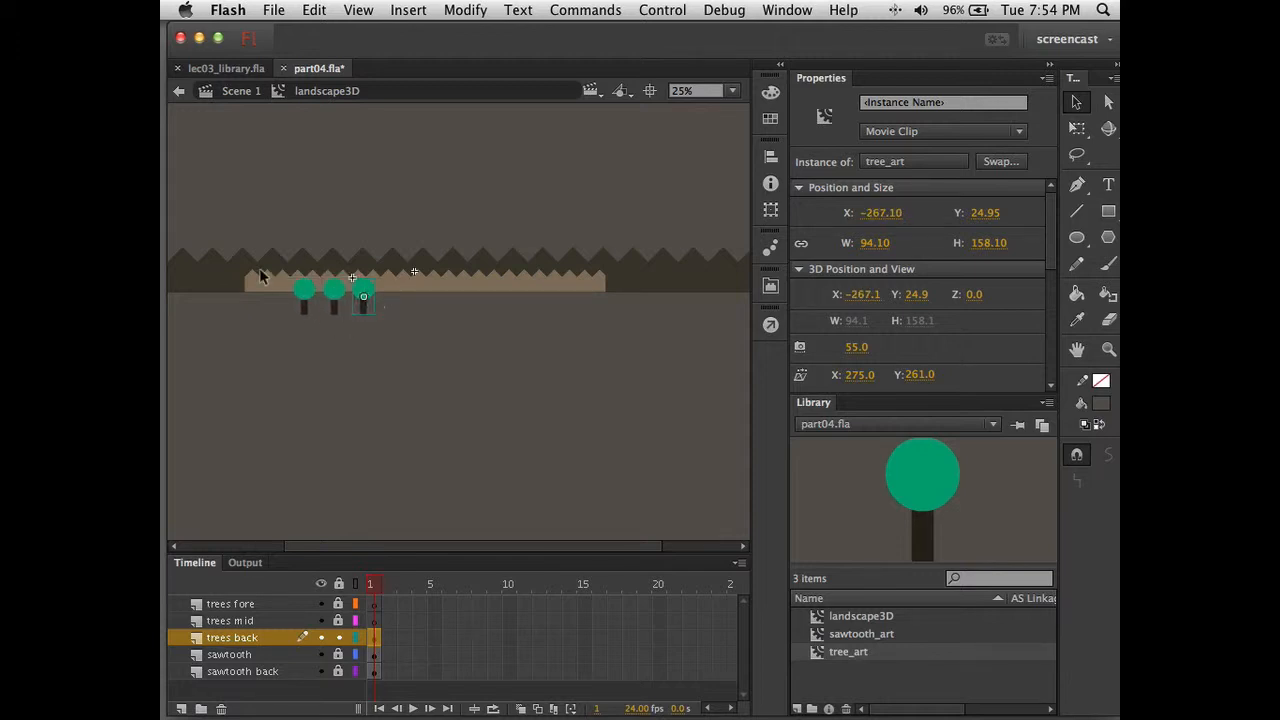
left_click_drag(256, 273, 569, 293)
left_click(507, 384)
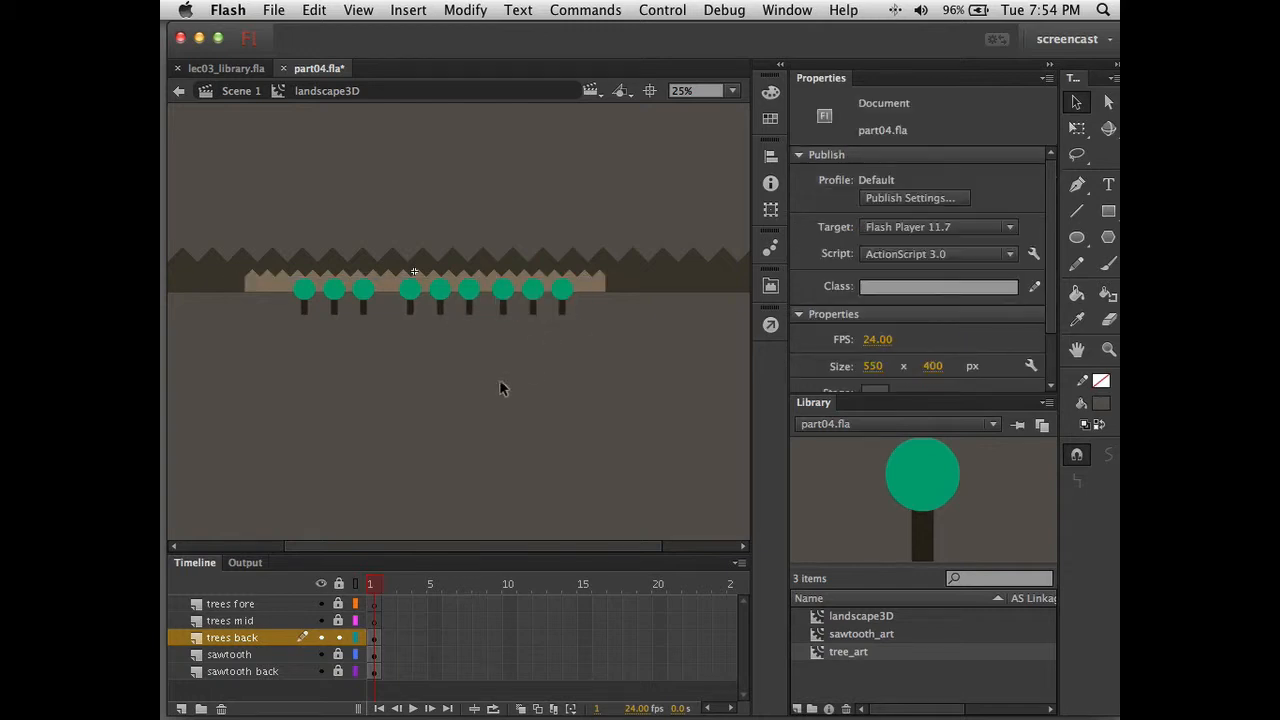
Shift individual trees sideways within the back row to make their spacing irregular, keeping them at the same height
left_click_drag(338, 290, 325, 286)
left_click(407, 292)
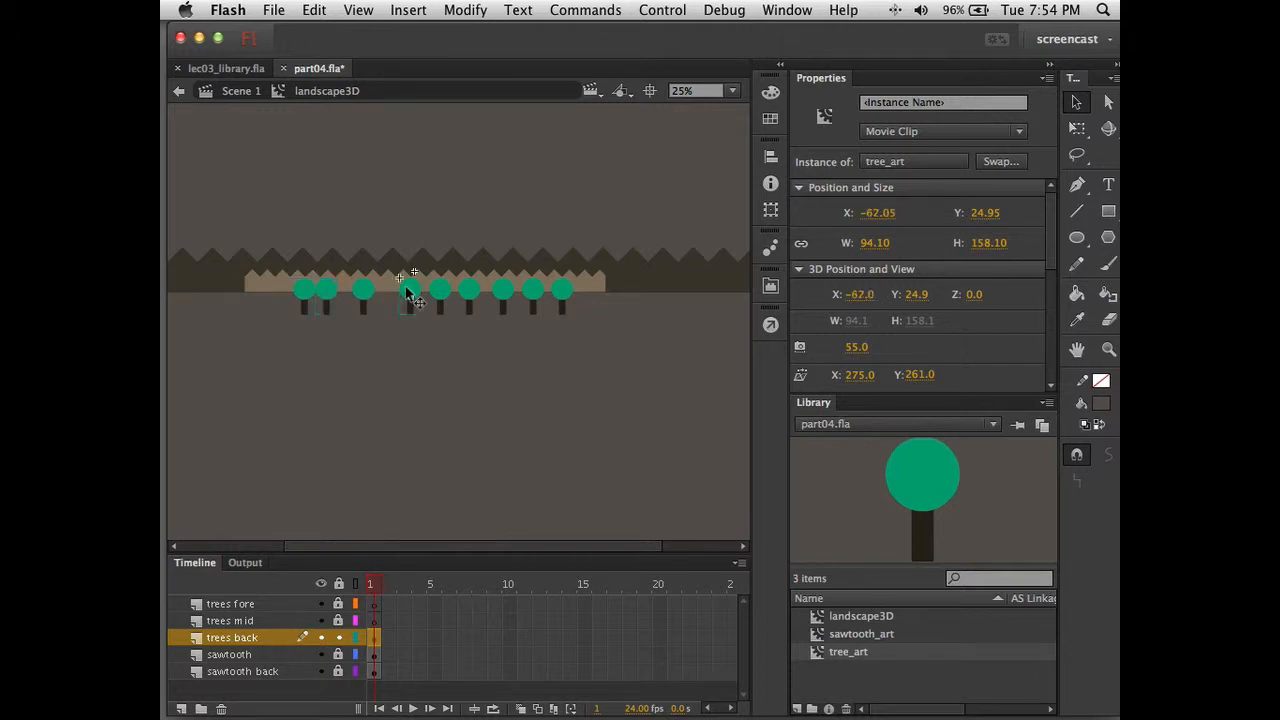
left_click_drag(407, 292, 588, 305)
left_click(463, 355)
left_click(575, 350)
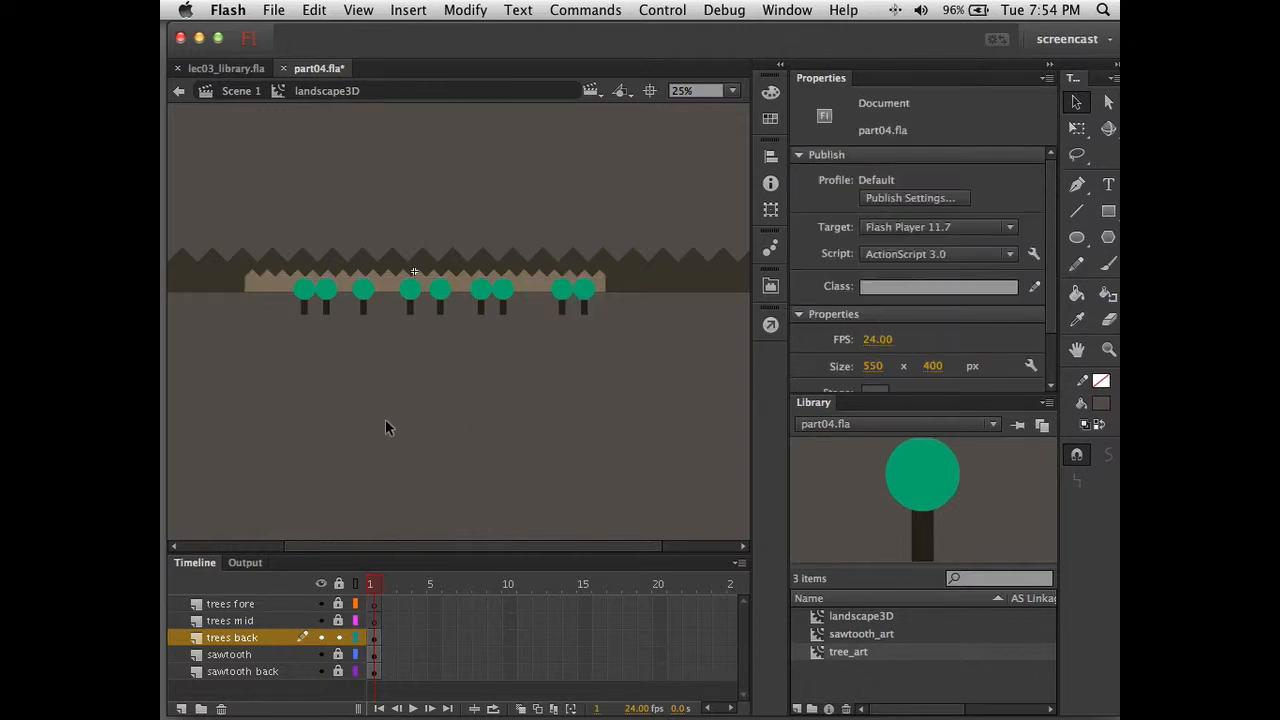
Select all nine trees in the back row and apply a Brightness color effect of -25%
left_click_drag(252, 245, 612, 356)
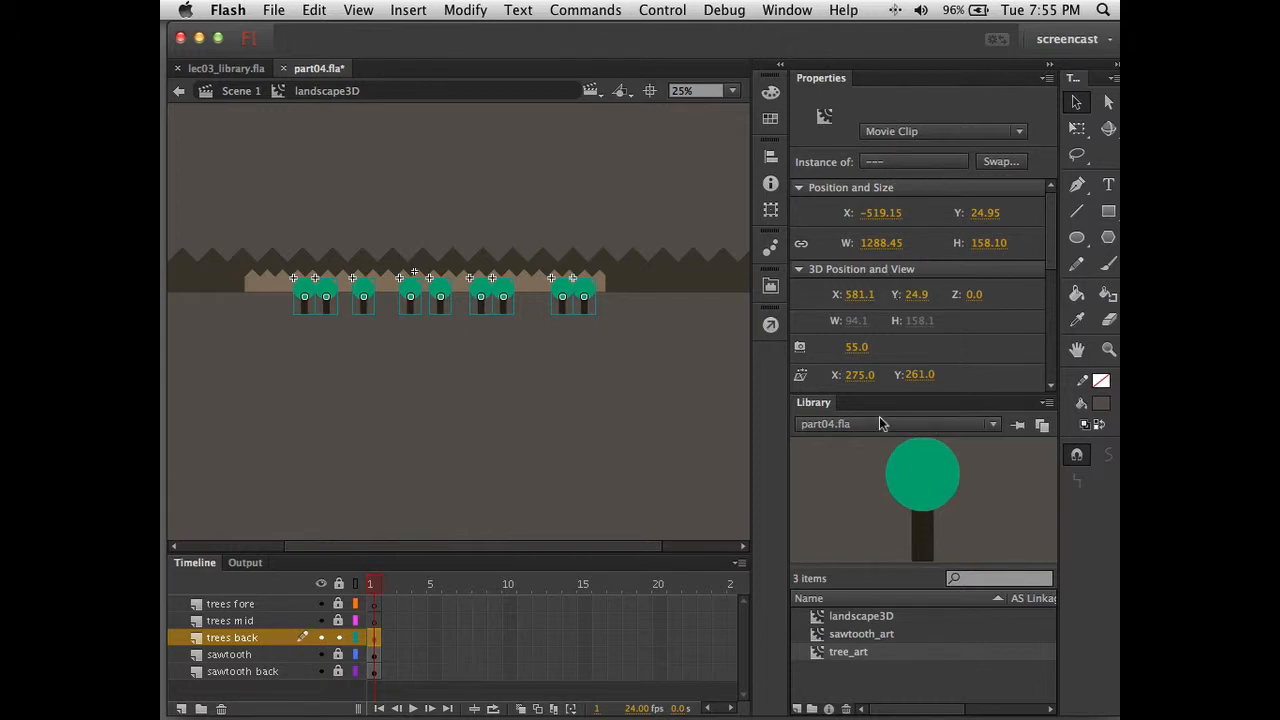
double_click(822, 403)
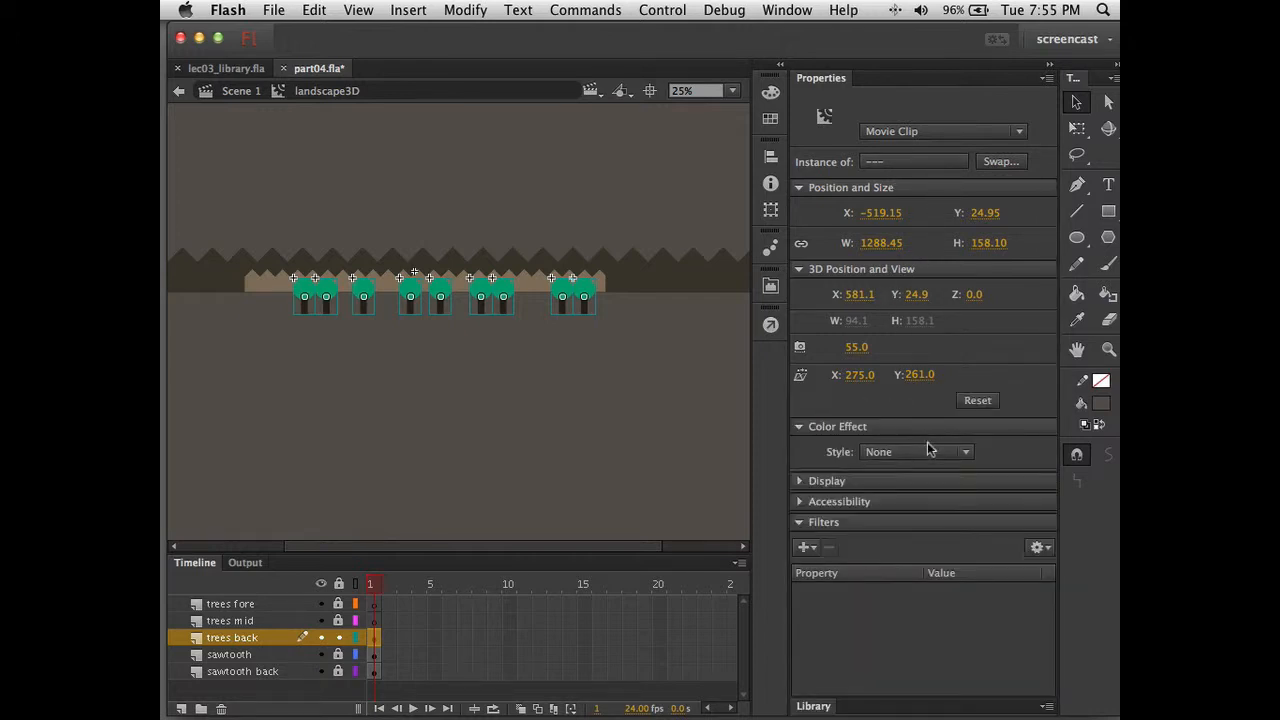
left_click(966, 452)
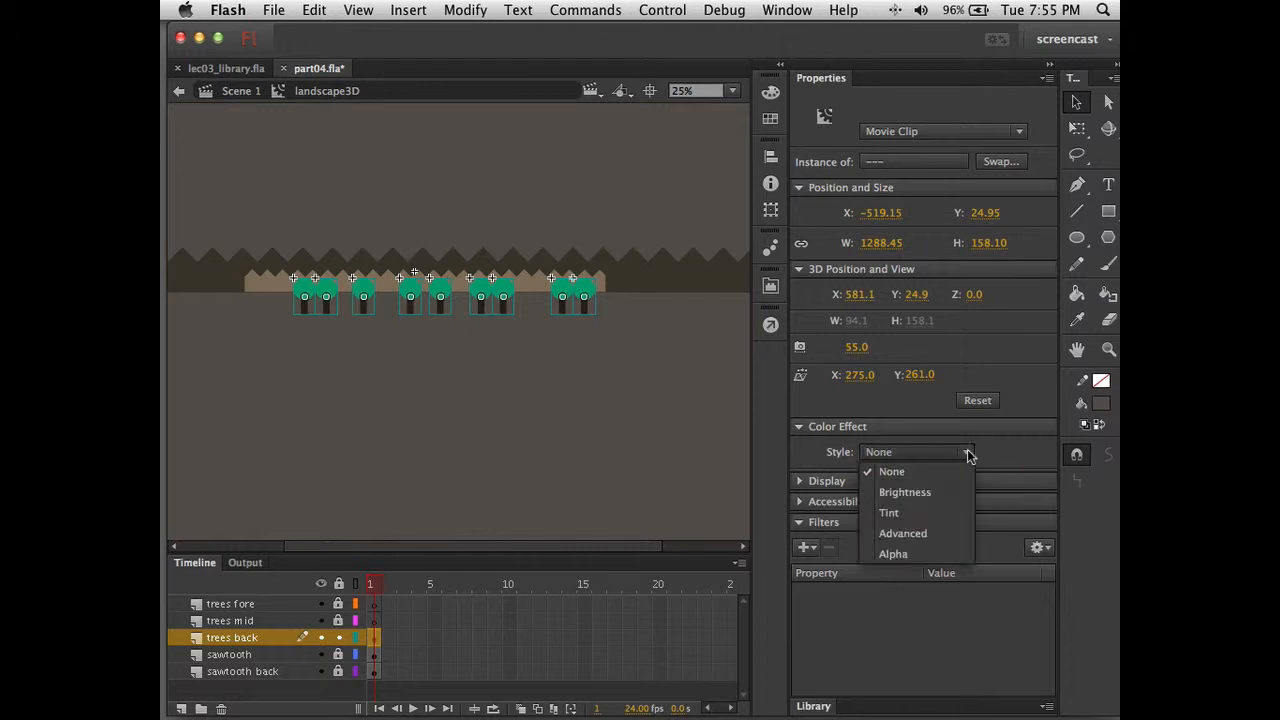
left_click(900, 492)
left_click_drag(917, 481, 899, 485)
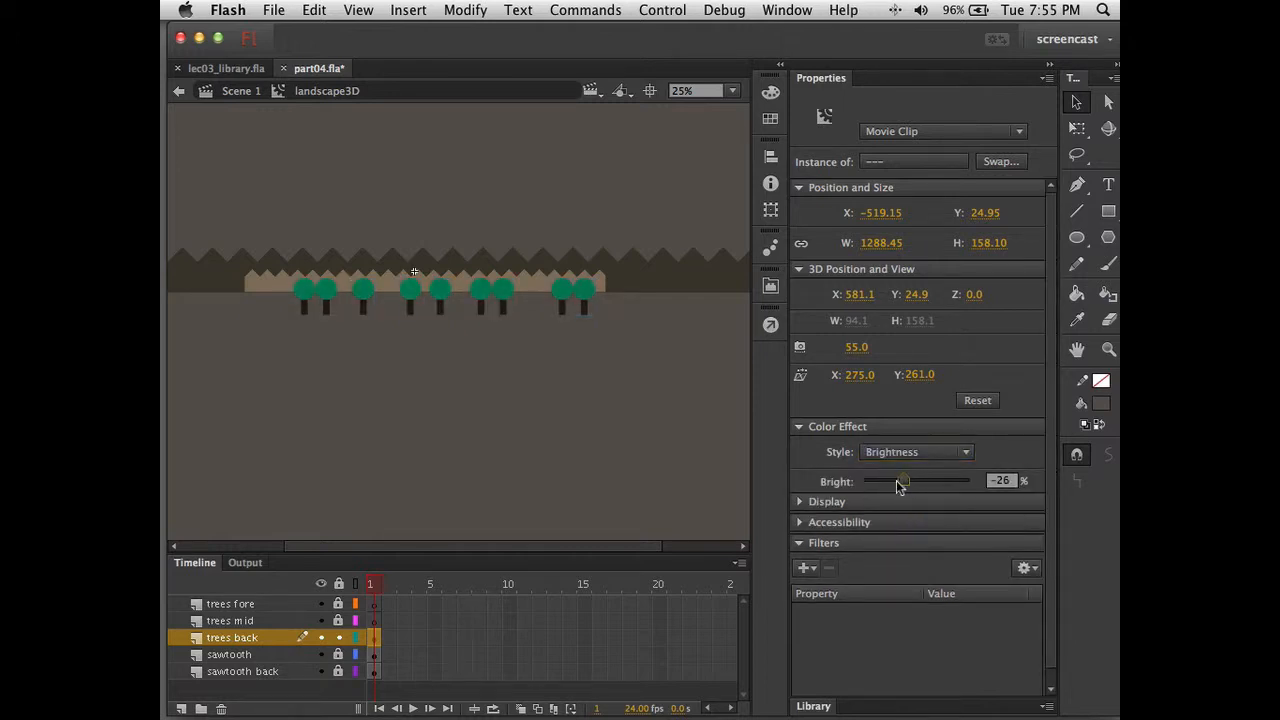
left_click(560, 430)
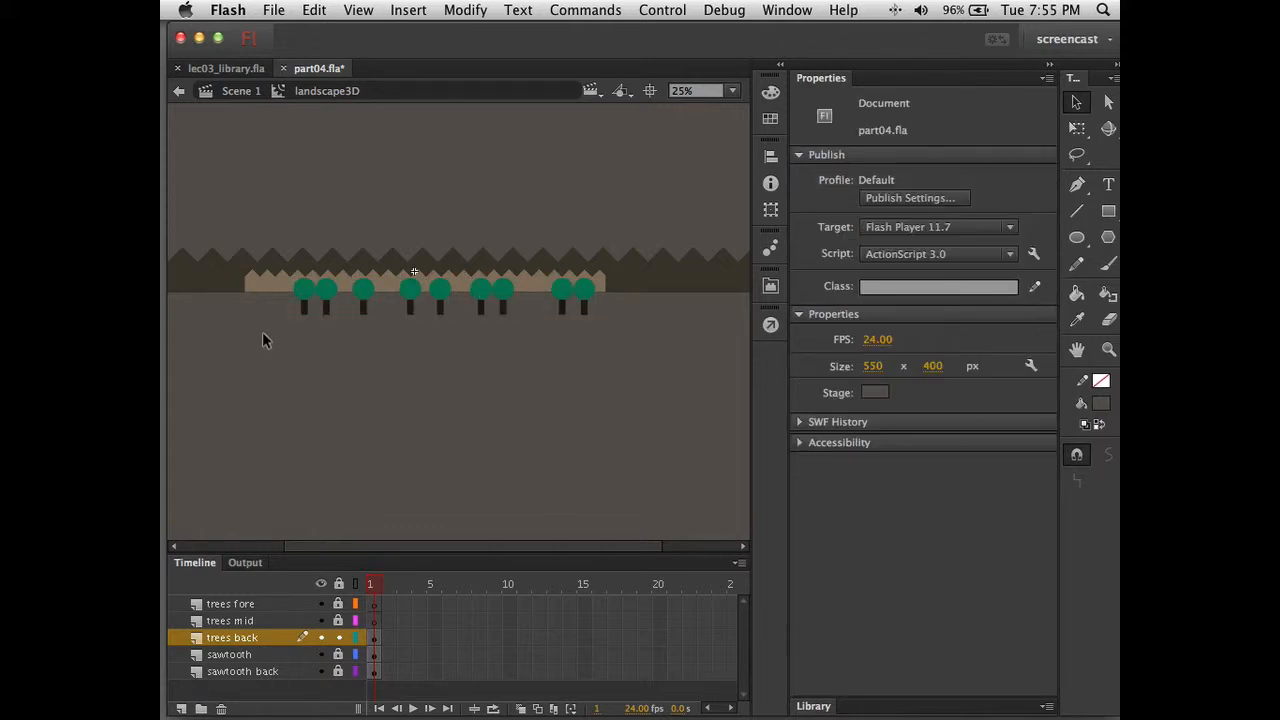
left_click_drag(263, 316, 616, 303)
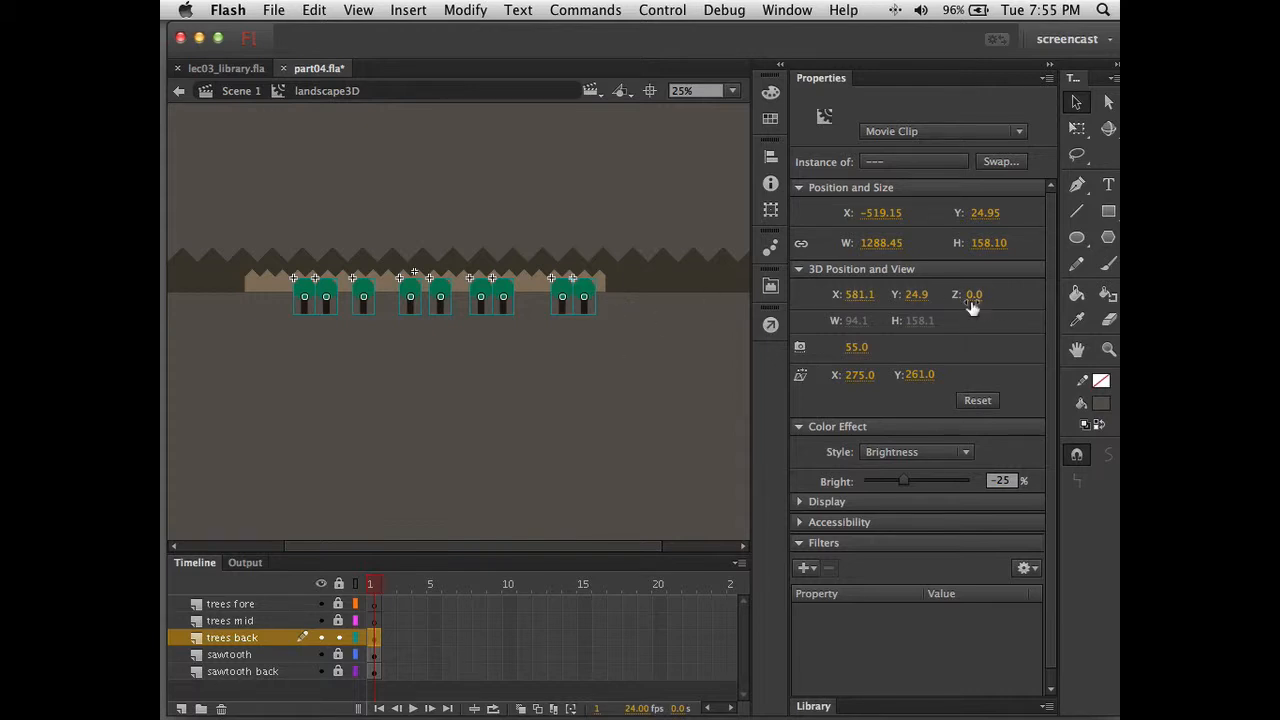
left_click(519, 378)
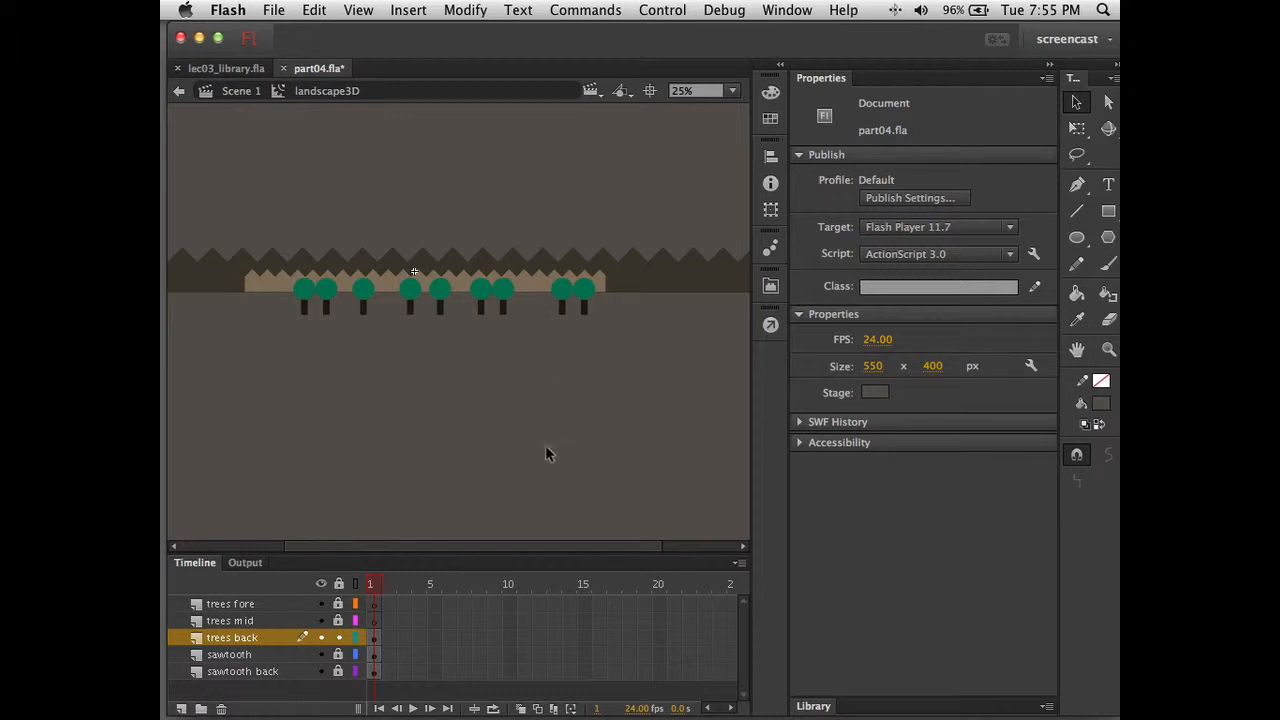
Lock trees back, unlock trees mid, and place three tree_art instances on it at staggered heights below the back row
left_click(338, 638)
left_click(338, 621)
left_click(374, 621)
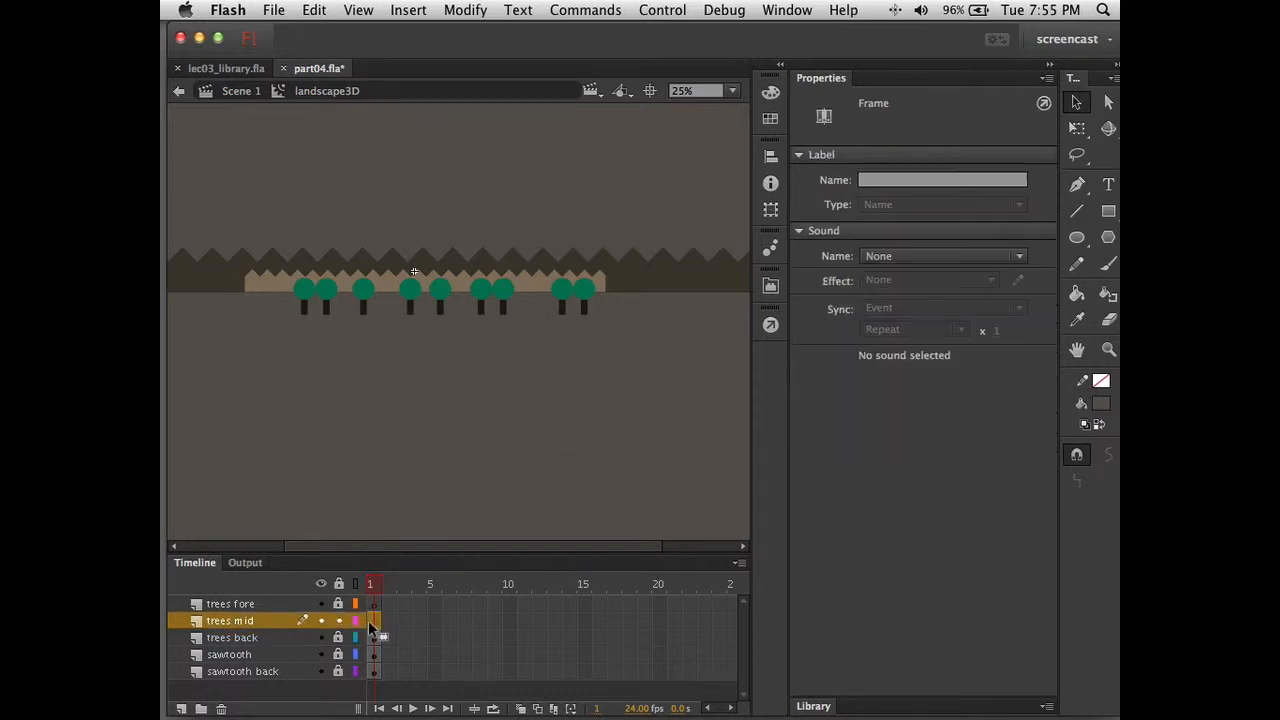
left_click(813, 706)
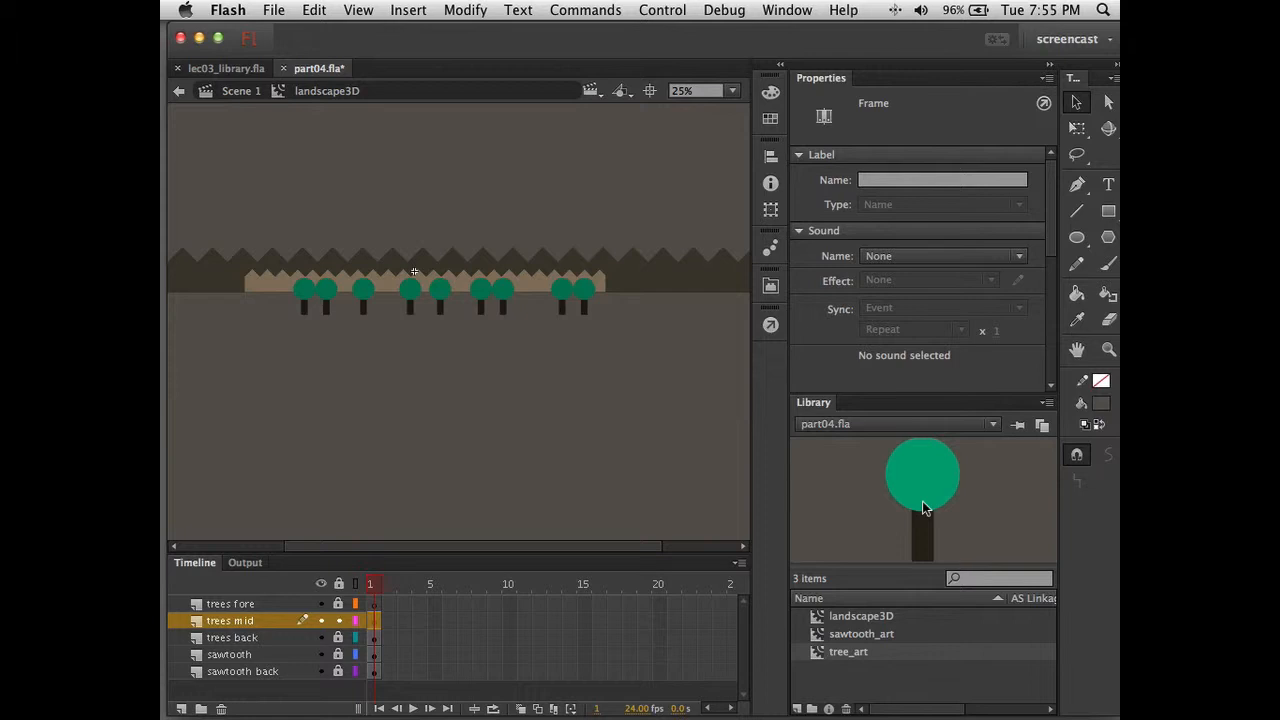
left_click_drag(922, 508, 403, 335)
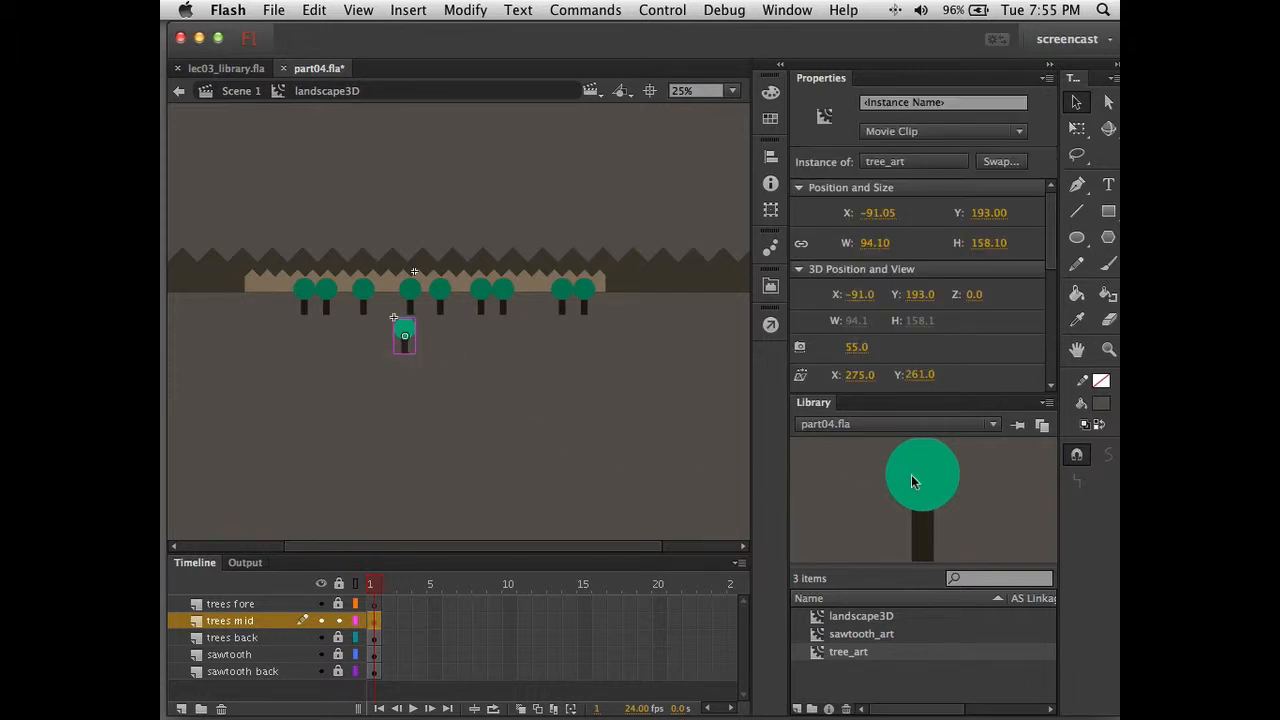
left_click_drag(917, 480, 462, 328)
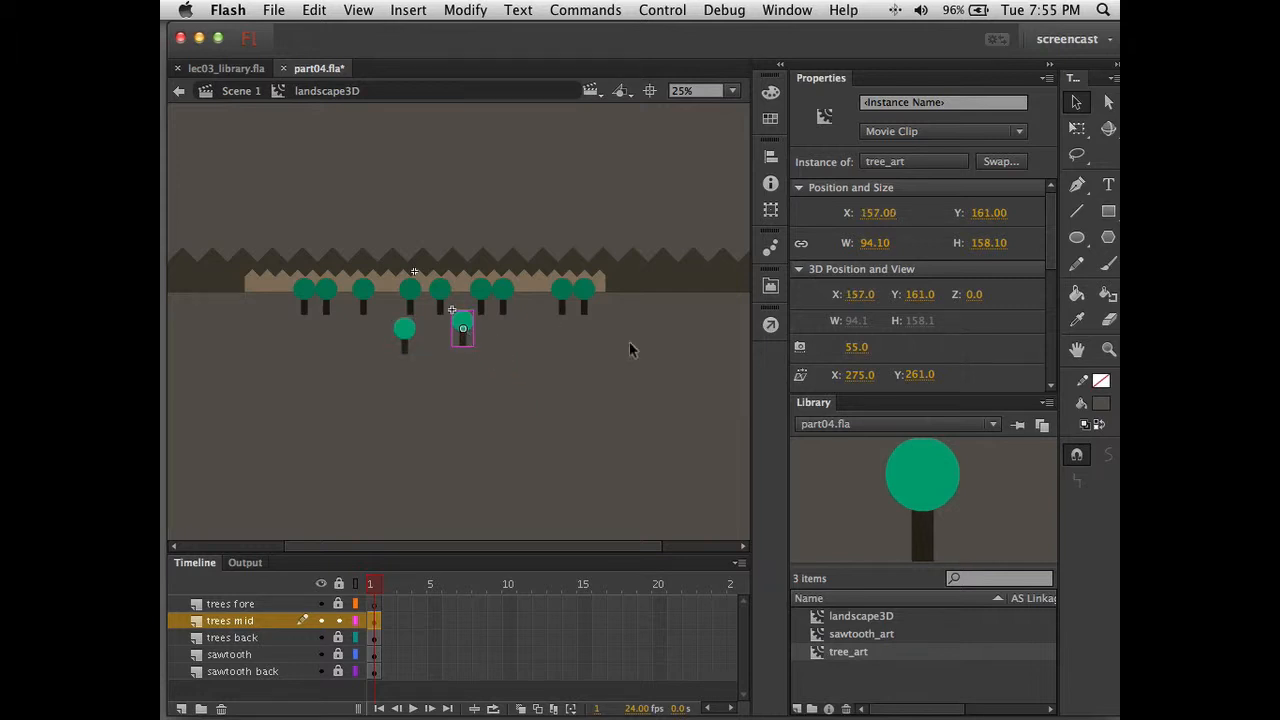
left_click_drag(922, 489, 508, 326)
Duplicate the three mid trees into a group of nine and reposition individual copies to make the spacing irregular
left_click_drag(373, 297, 520, 370)
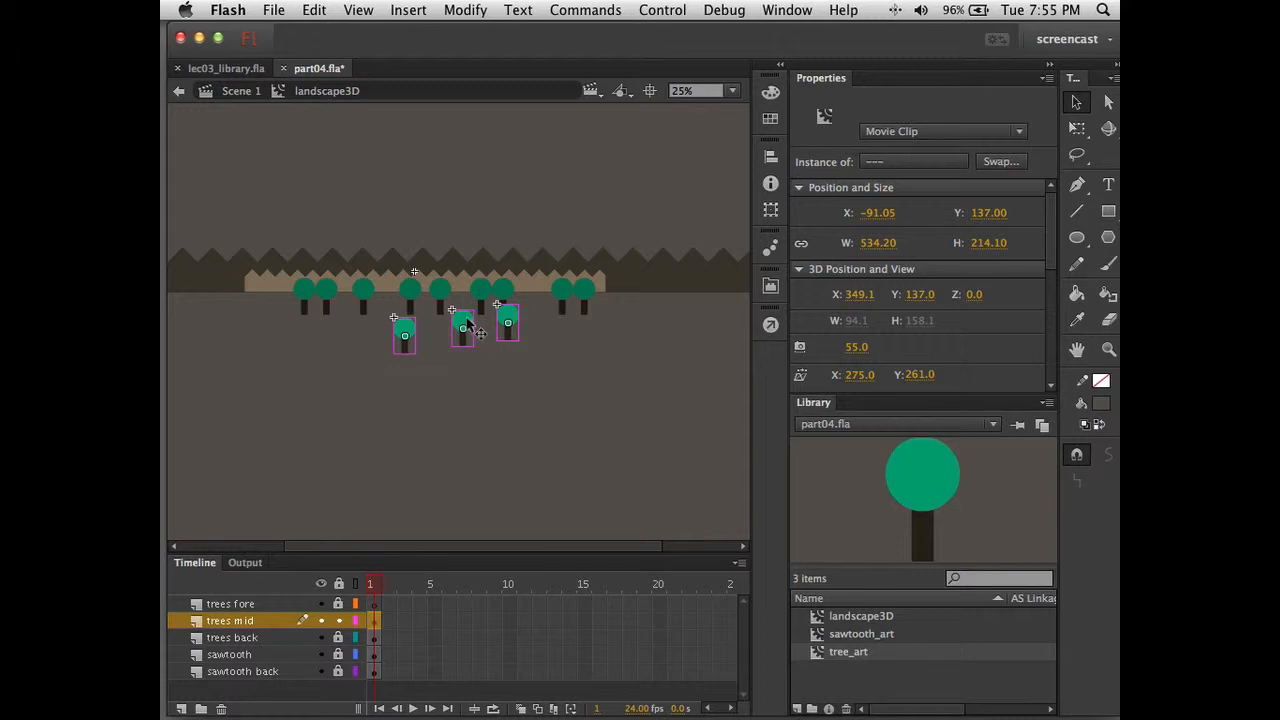
left_click_drag(466, 323, 556, 329)
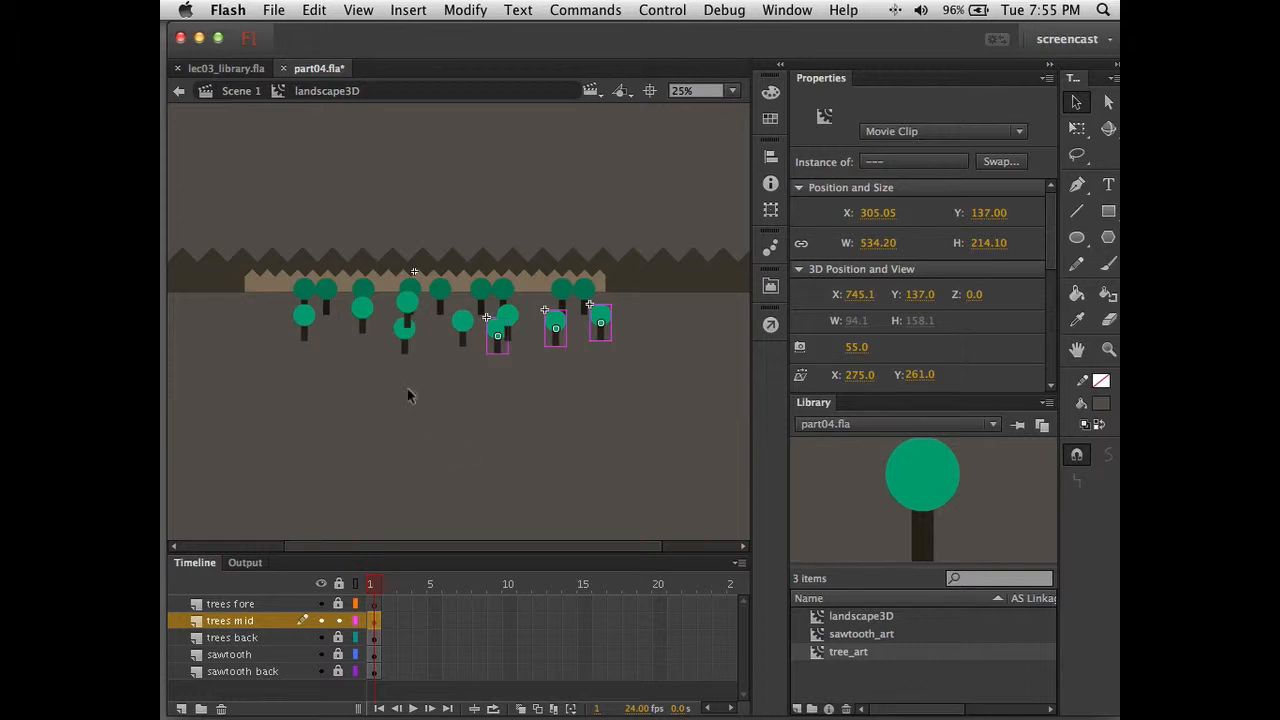
left_click(410, 308)
left_click_drag(412, 302, 519, 317)
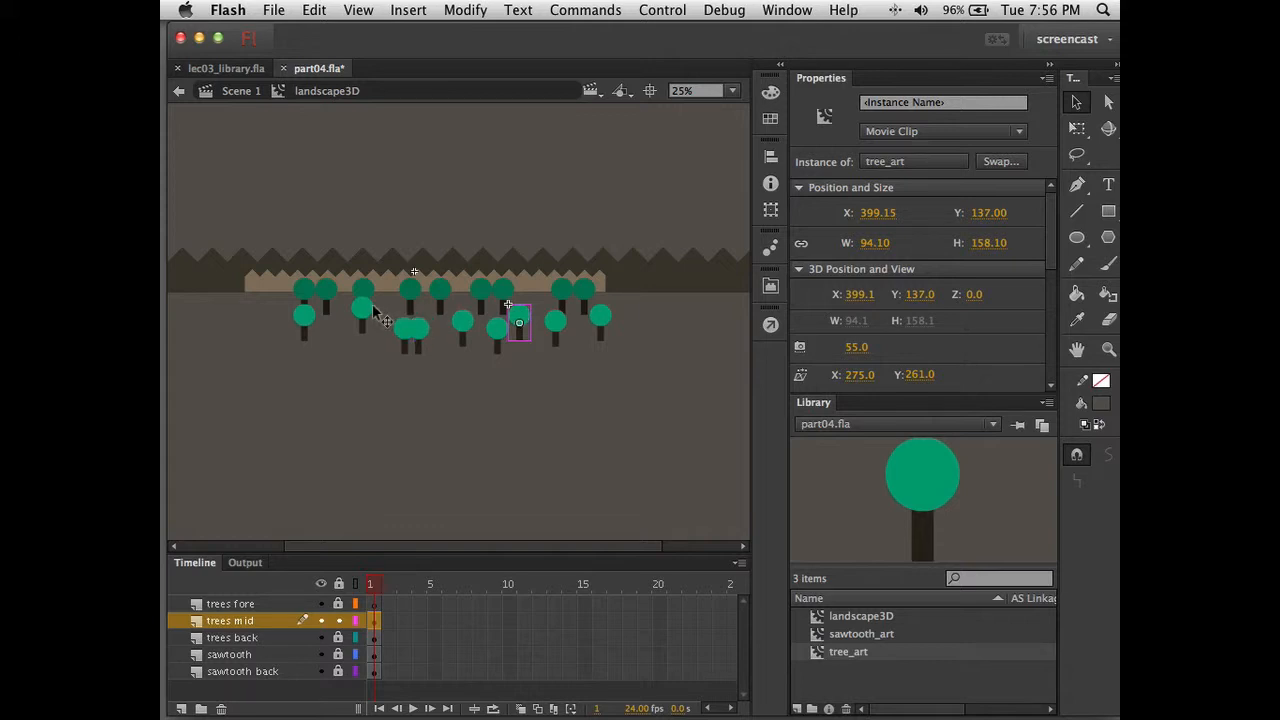
Move the second tree of the middle row down into line, and apply a Brightness color effect of -15% to all middle trees
left_click_drag(373, 306, 357, 319)
left_click(494, 441)
key("super+a")
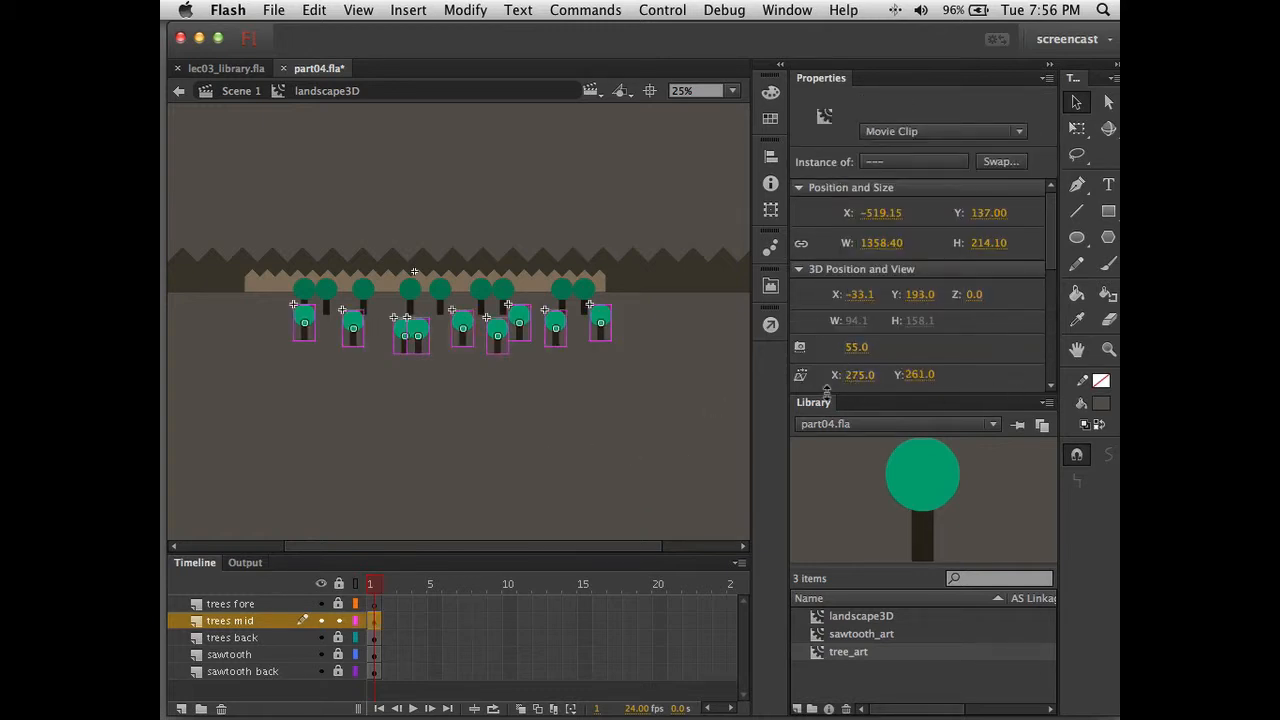
double_click(815, 403)
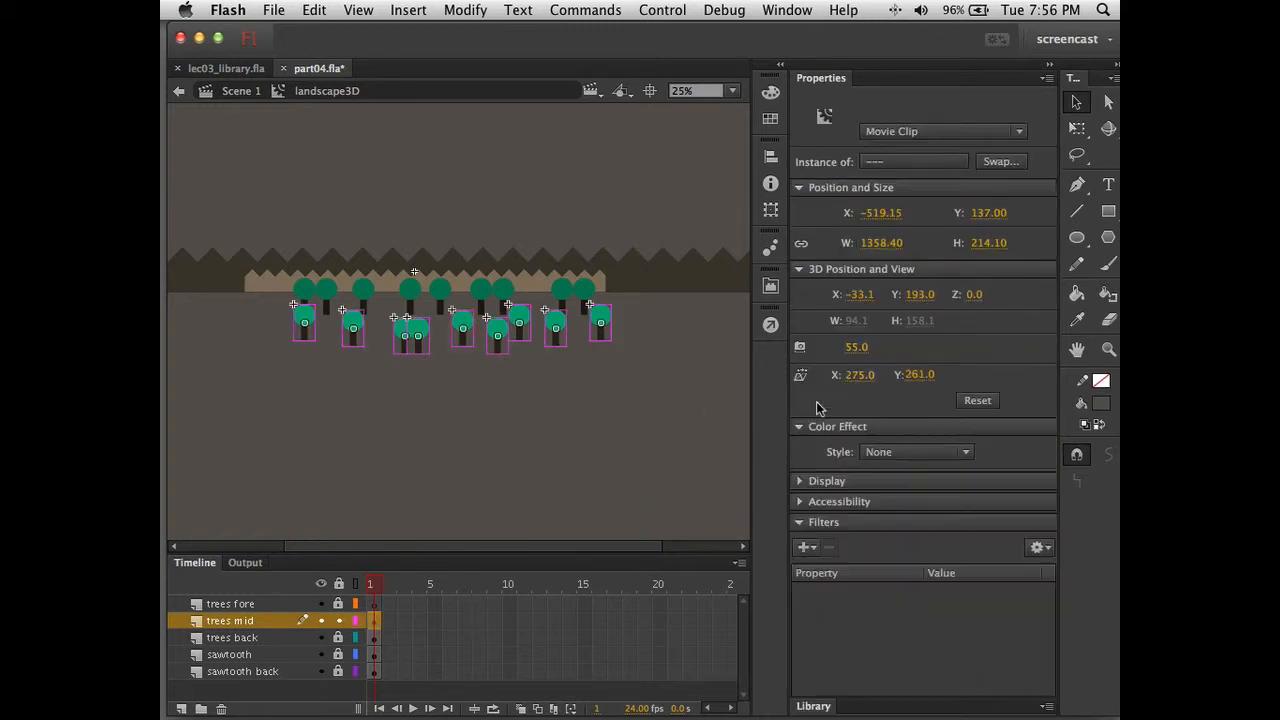
left_click(880, 452)
left_click(890, 491)
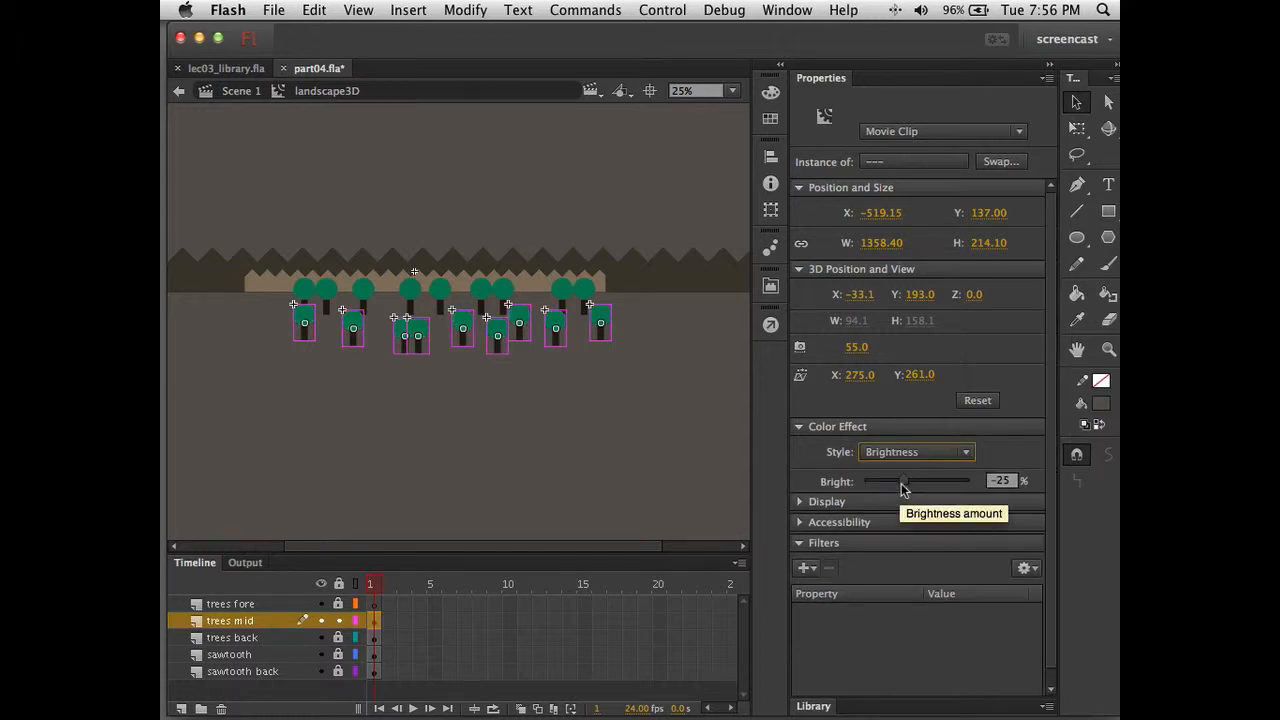
left_click_drag(903, 485, 908, 487)
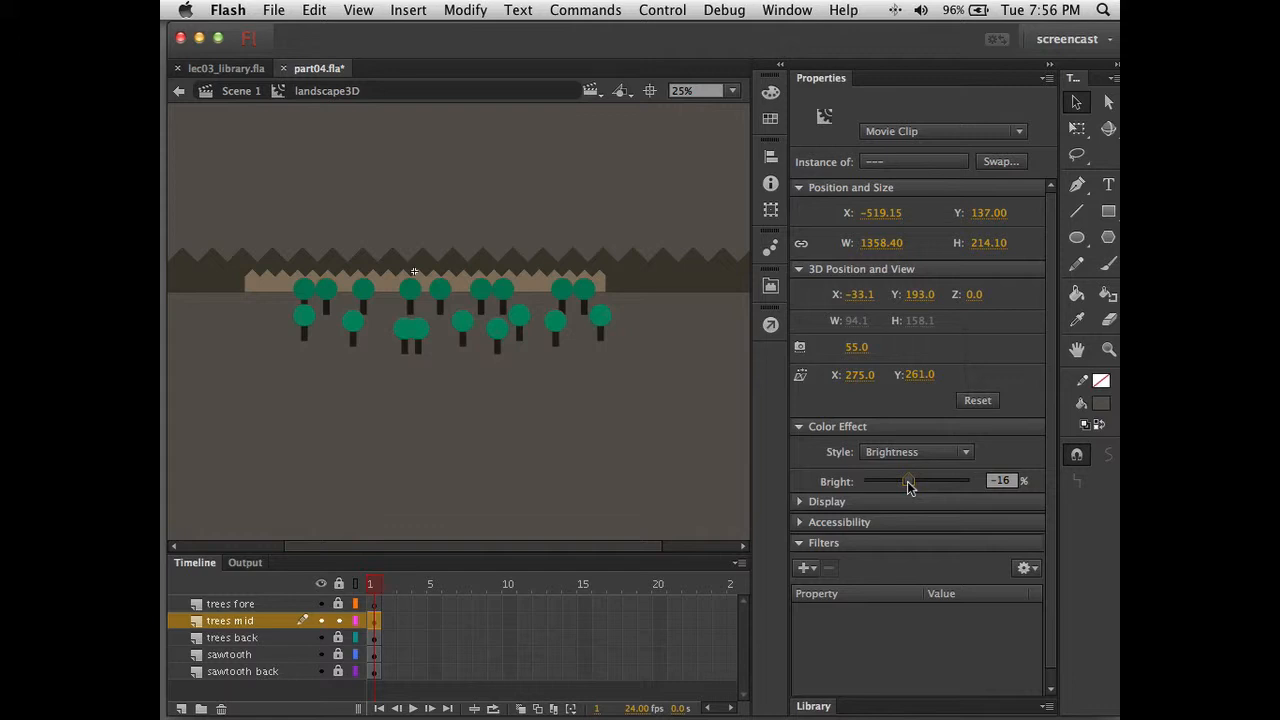
left_click_drag(908, 487, 909, 485)
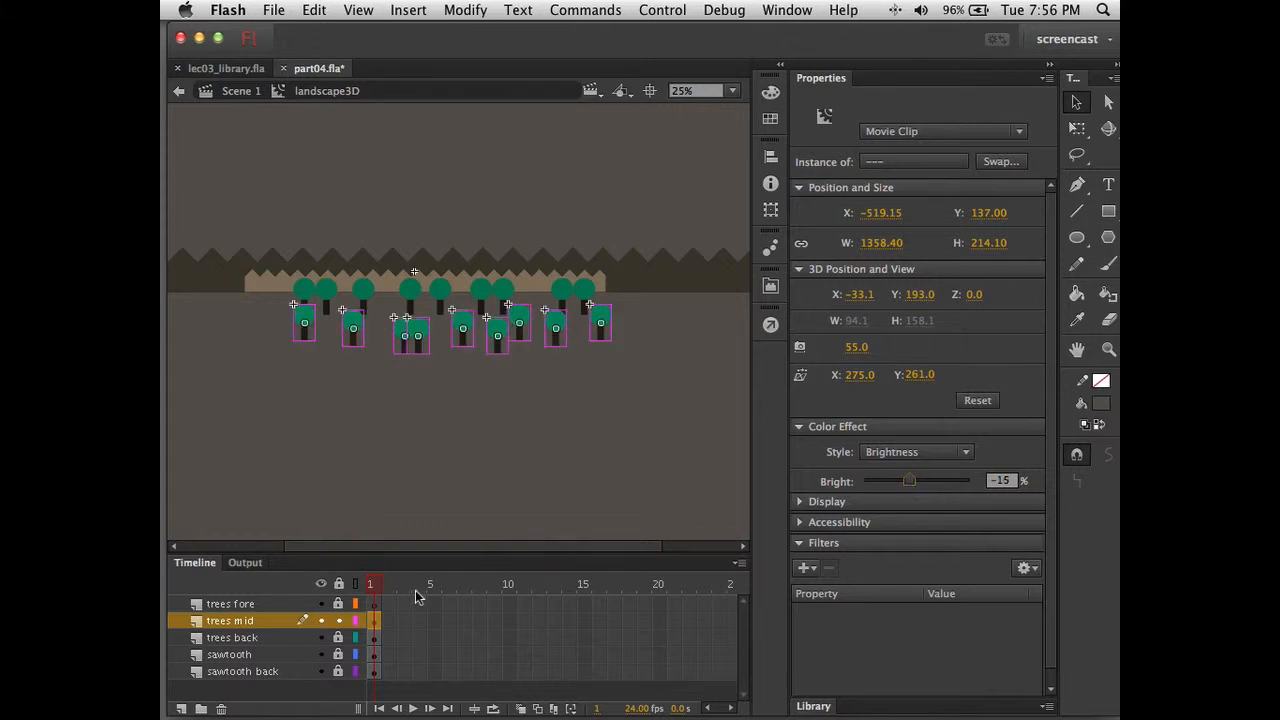
Lock trees mid, unlock trees back, and lower the Brightness of all back-row trees to darken them further
left_click(339, 621)
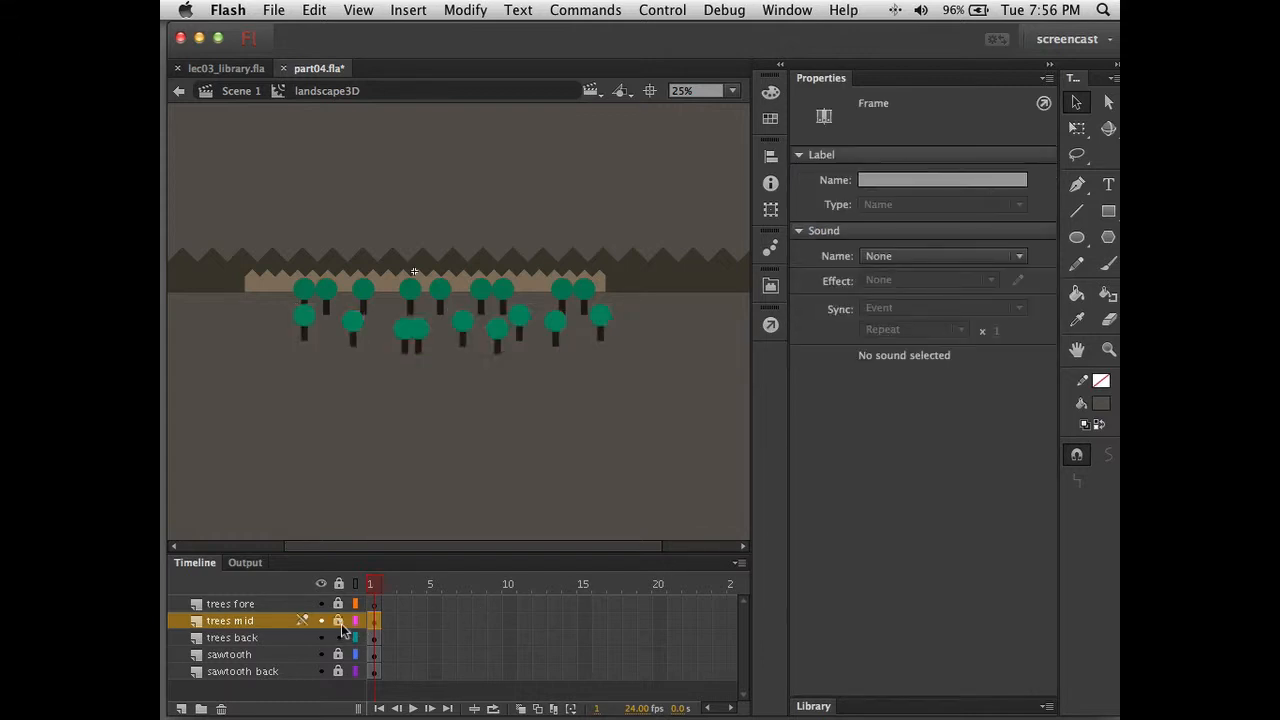
key("super+a")
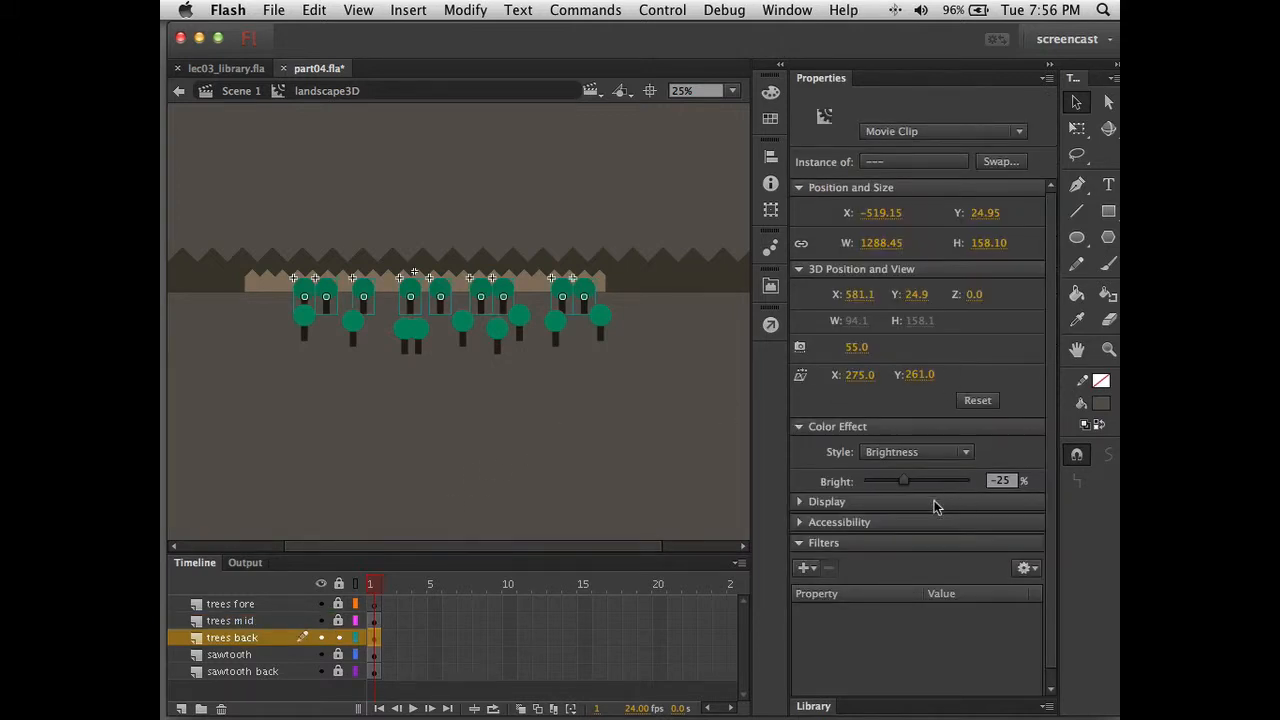
left_click_drag(905, 483, 897, 480)
left_click(680, 438)
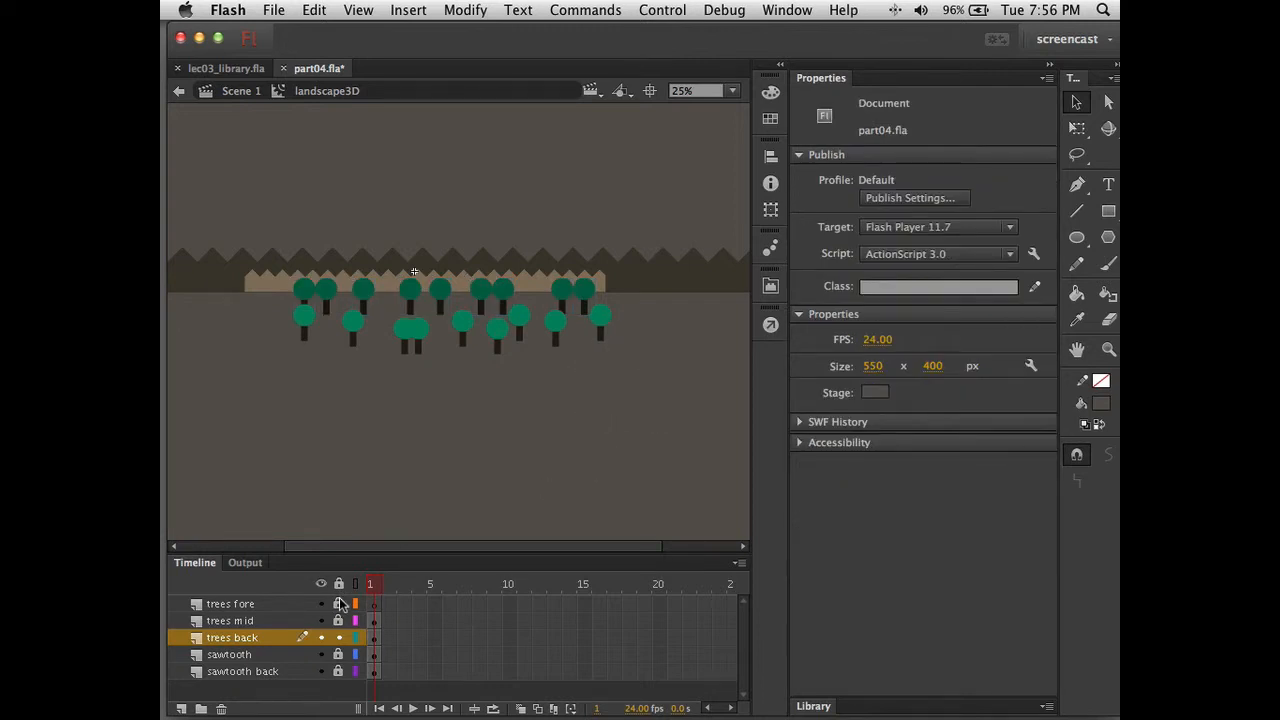
Lock trees back, unlock trees mid, and set the 3D Z position of all middle trees to -154
left_click(338, 637)
left_click(341, 620)
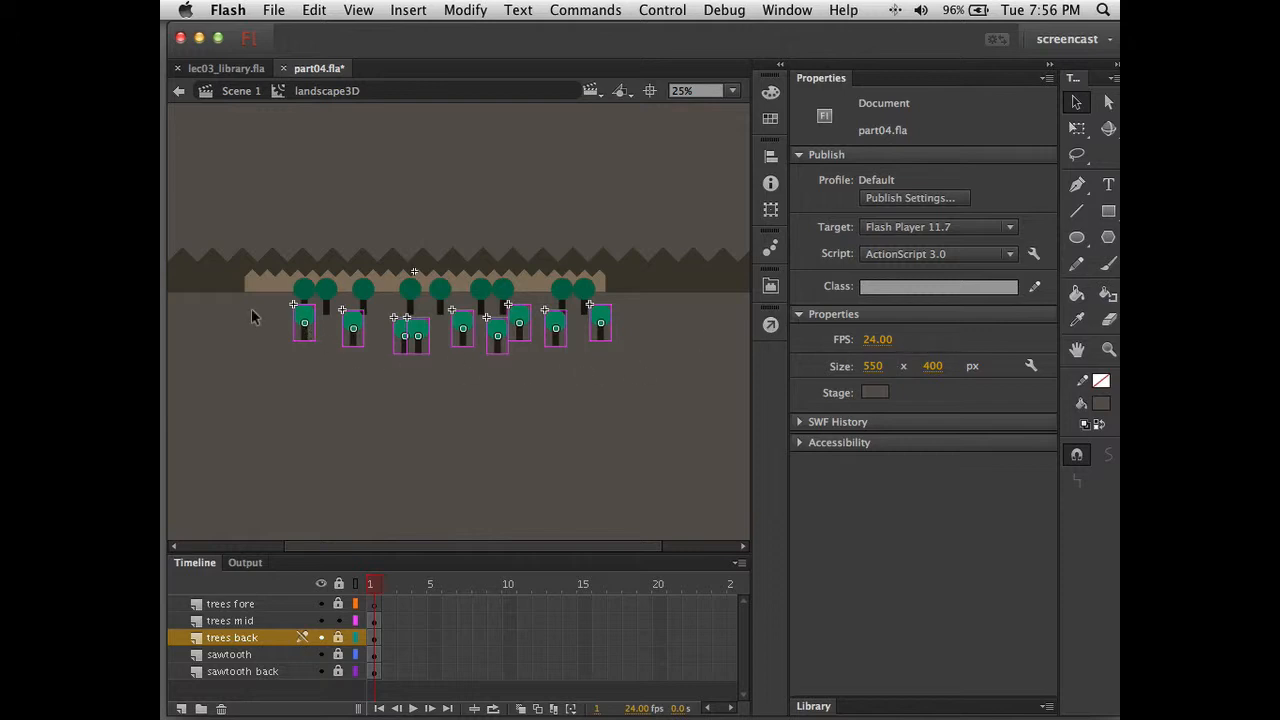
left_click_drag(251, 310, 642, 388)
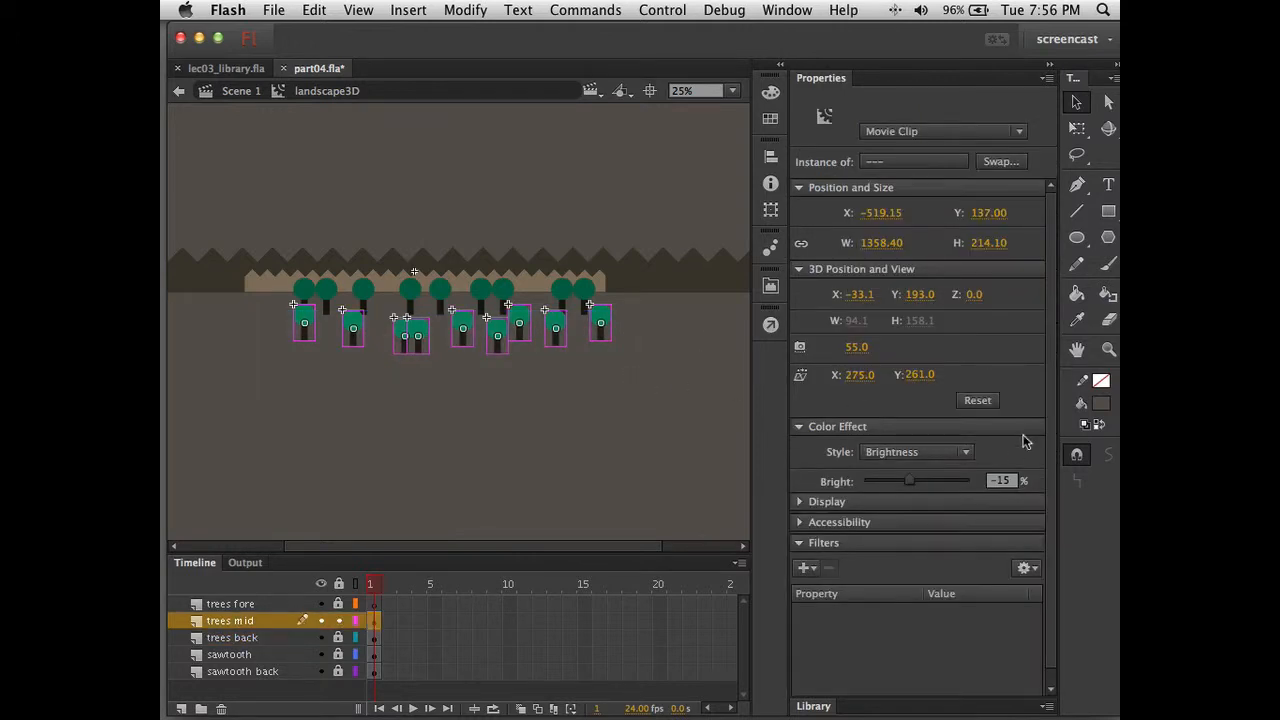
left_click(973, 295)
left_click_drag(973, 295, 842, 318)
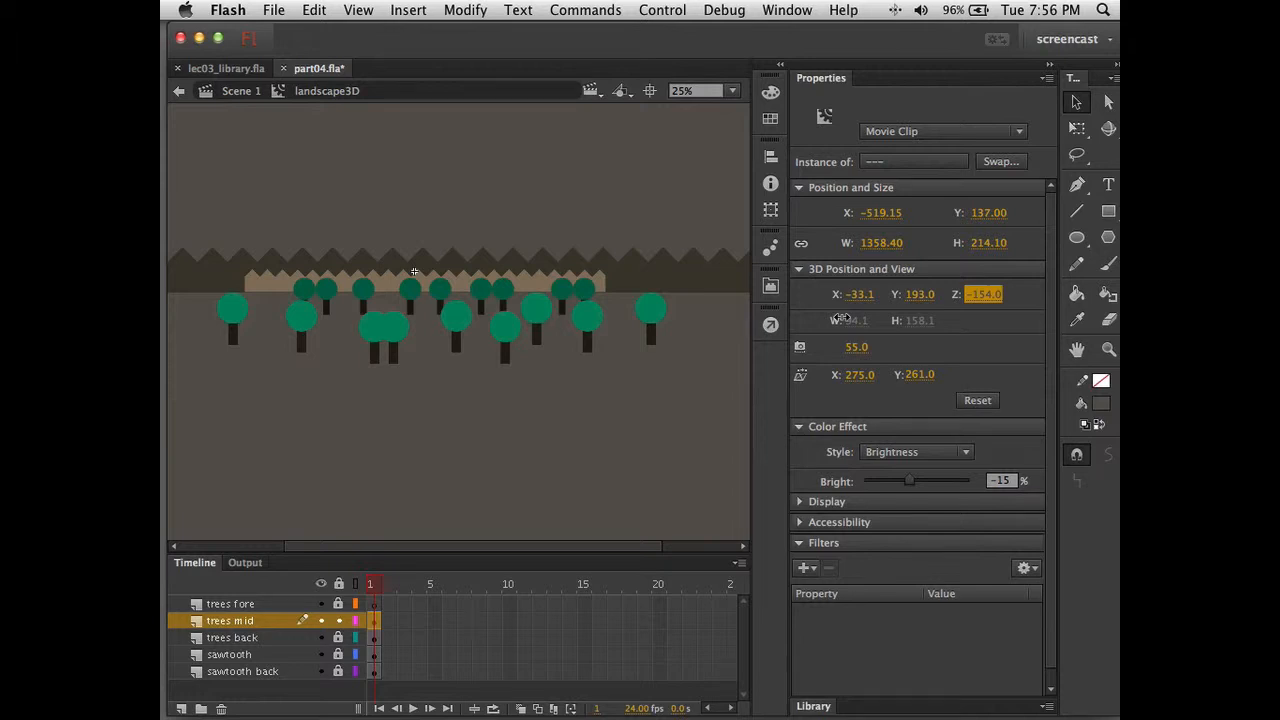
left_click(648, 430)
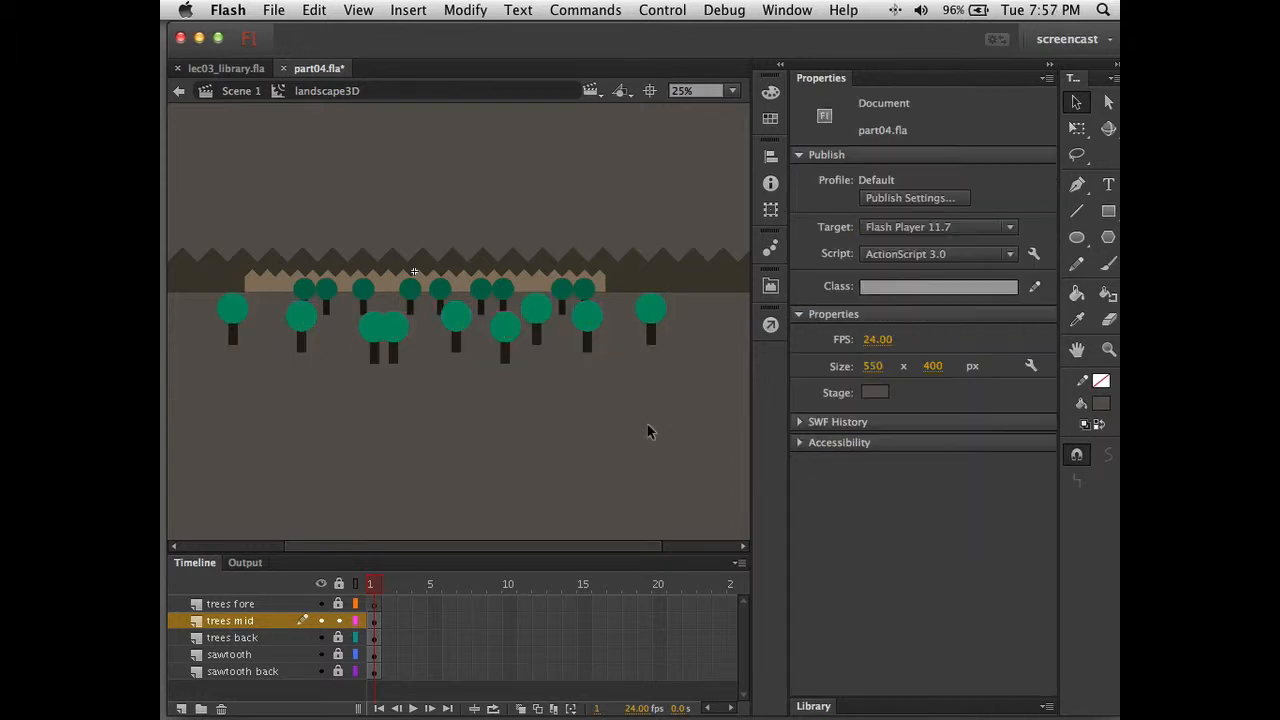
Vary the 3D Z depth of three individual middle trees, pushing two farther back and bringing one closer
left_click(455, 325)
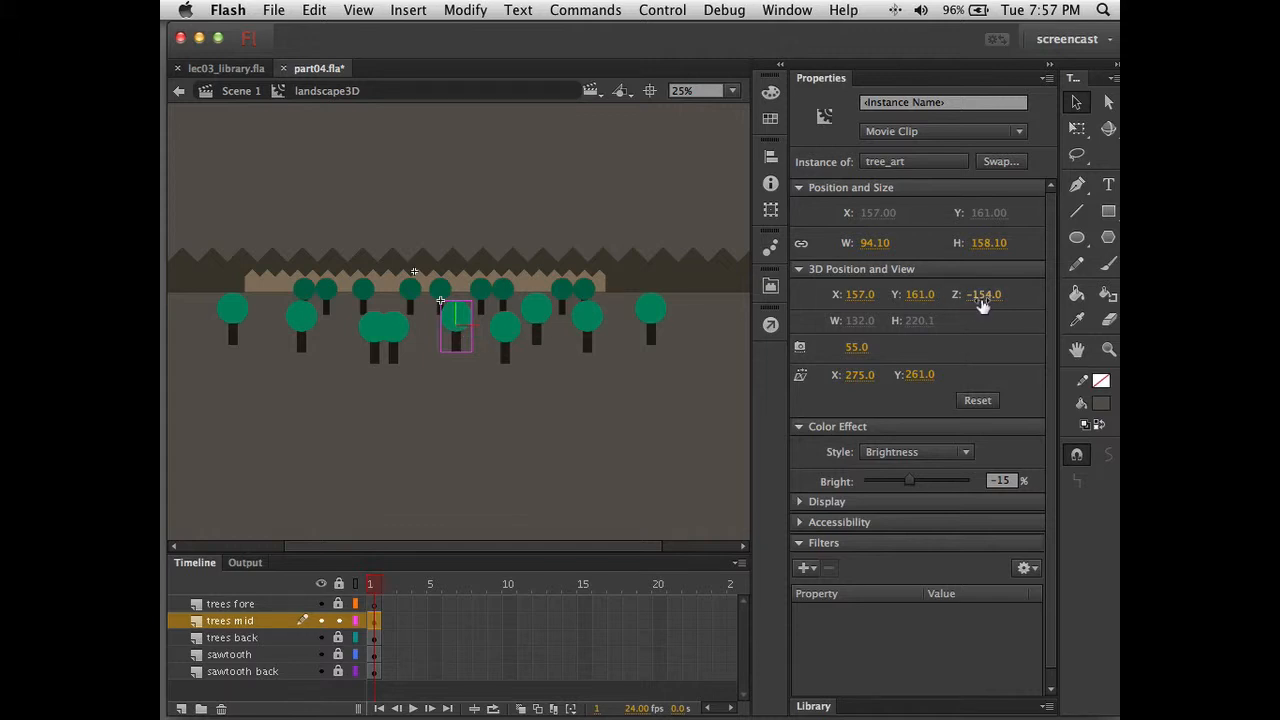
left_click_drag(982, 295, 1018, 301)
left_click(587, 320)
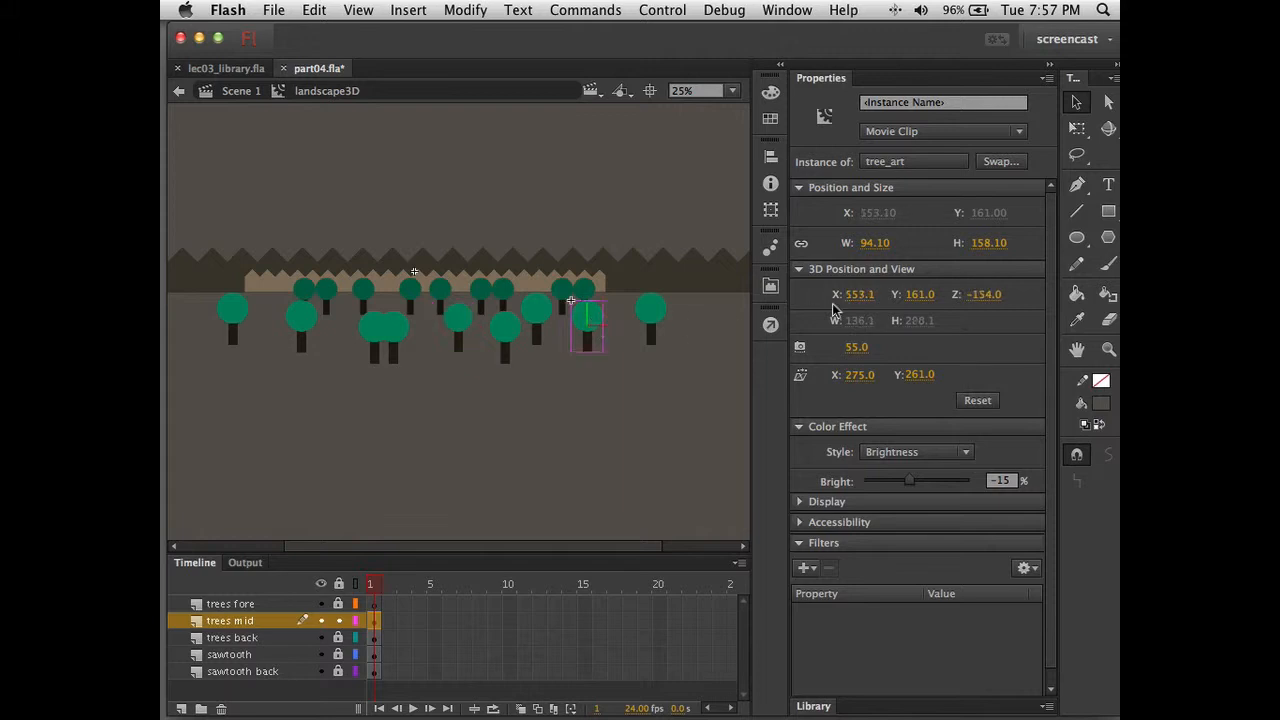
left_click_drag(986, 294, 950, 300)
left_click(394, 338)
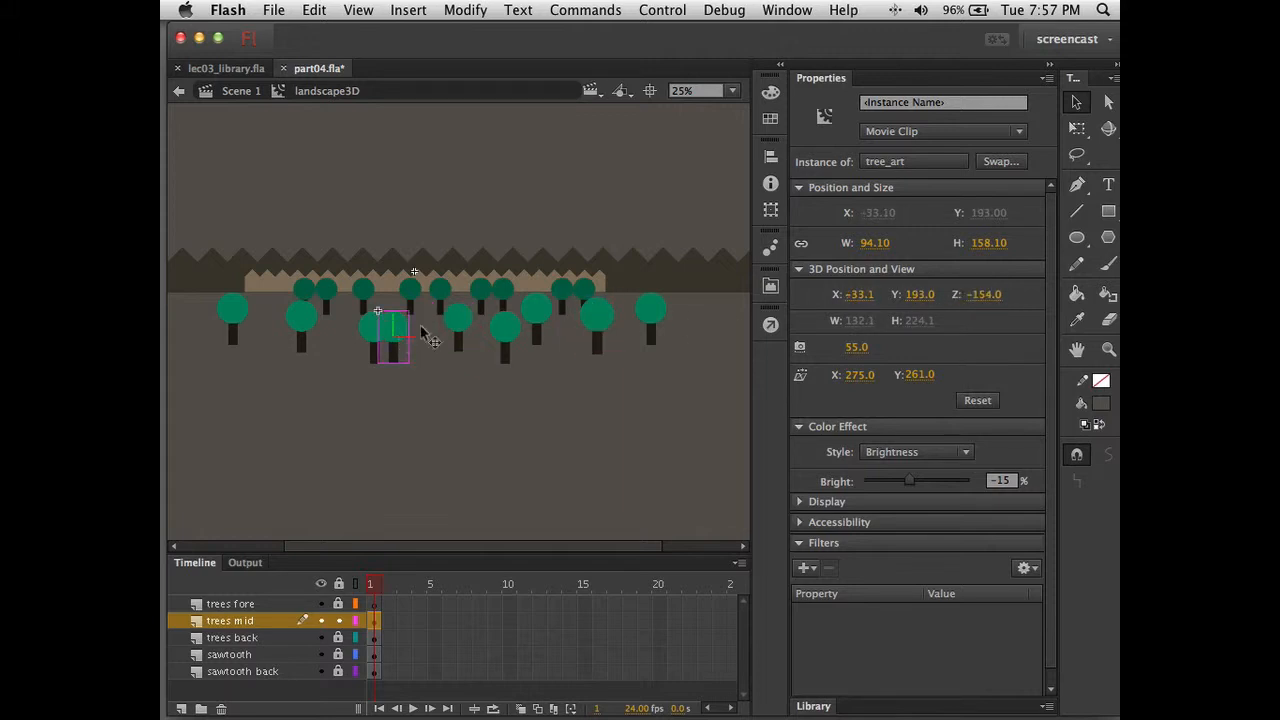
left_click_drag(983, 295, 1054, 314)
left_click(666, 420)
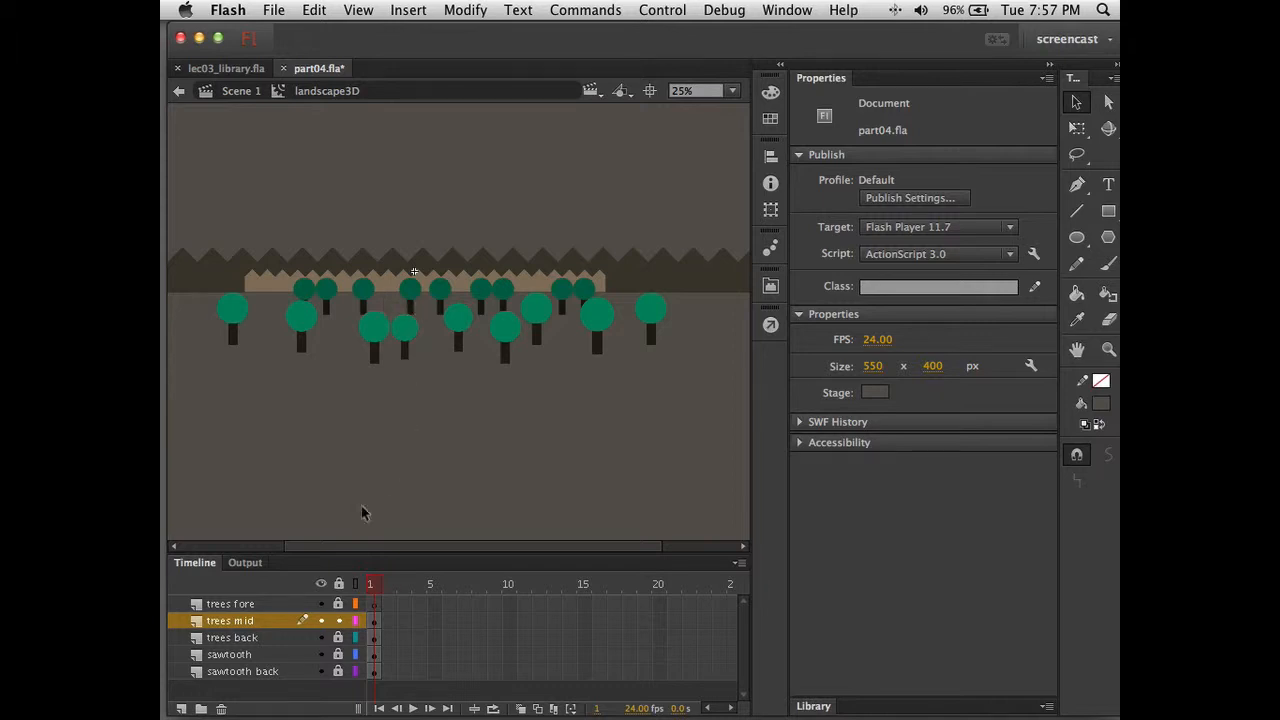
Lock trees mid, unlock trees fore, and place two tree_art instances on it below the middle row
left_click(338, 620)
left_click(822, 707)
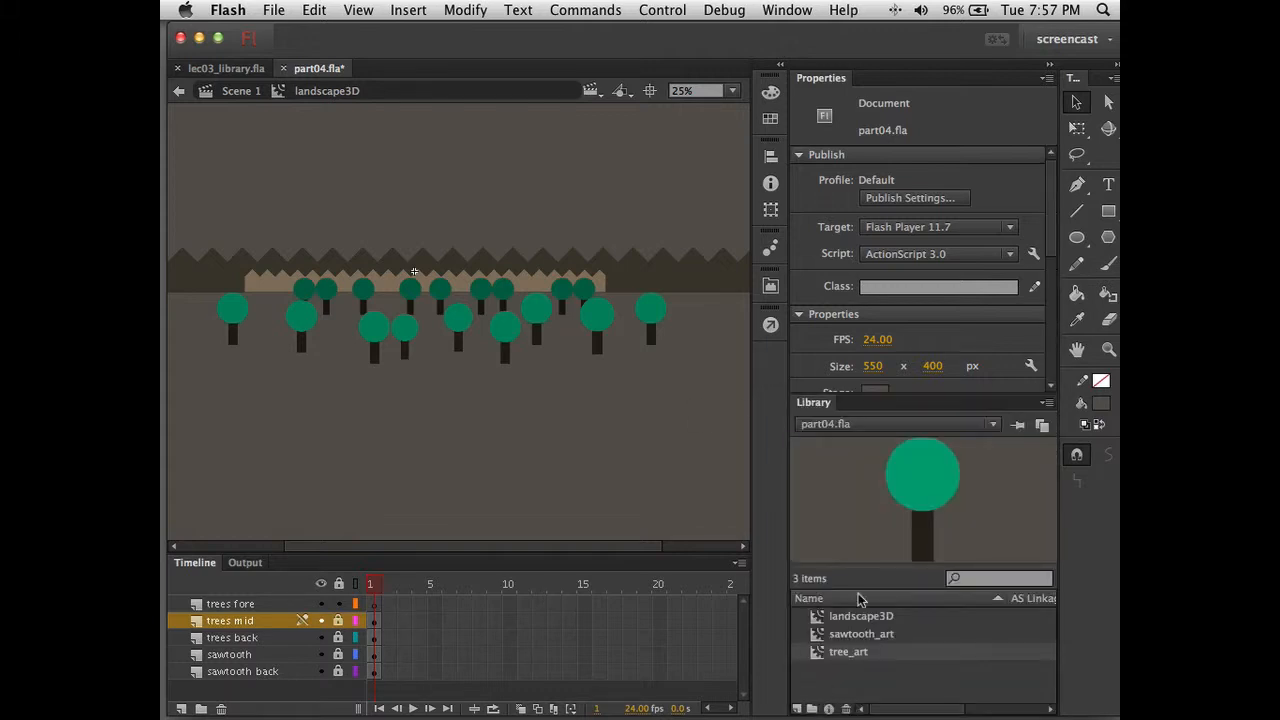
left_click_drag(892, 491, 362, 395)
left_click(373, 604)
left_click_drag(905, 497, 291, 407)
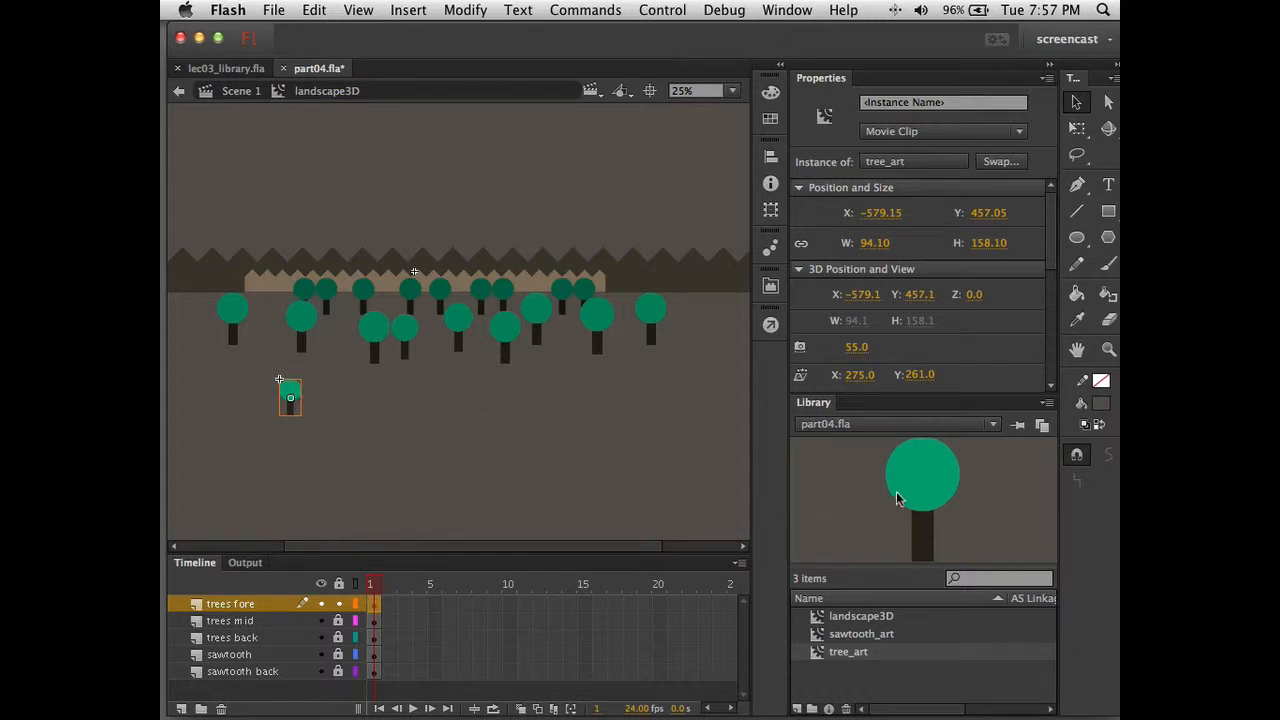
left_click_drag(920, 480, 459, 356)
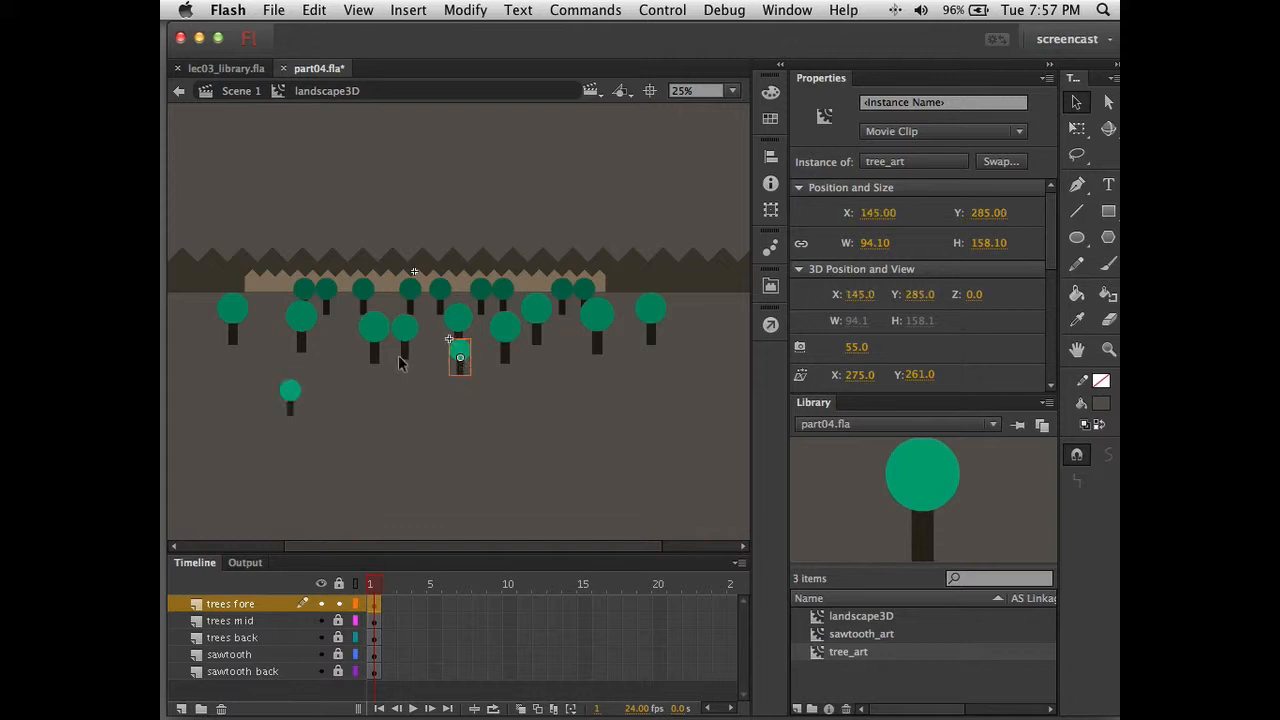
Raise the first foreground tree toward the middle row and copy the other to make five foreground trees spread across the width
left_click(291, 393)
left_click_drag(293, 390, 285, 345)
left_click(471, 352)
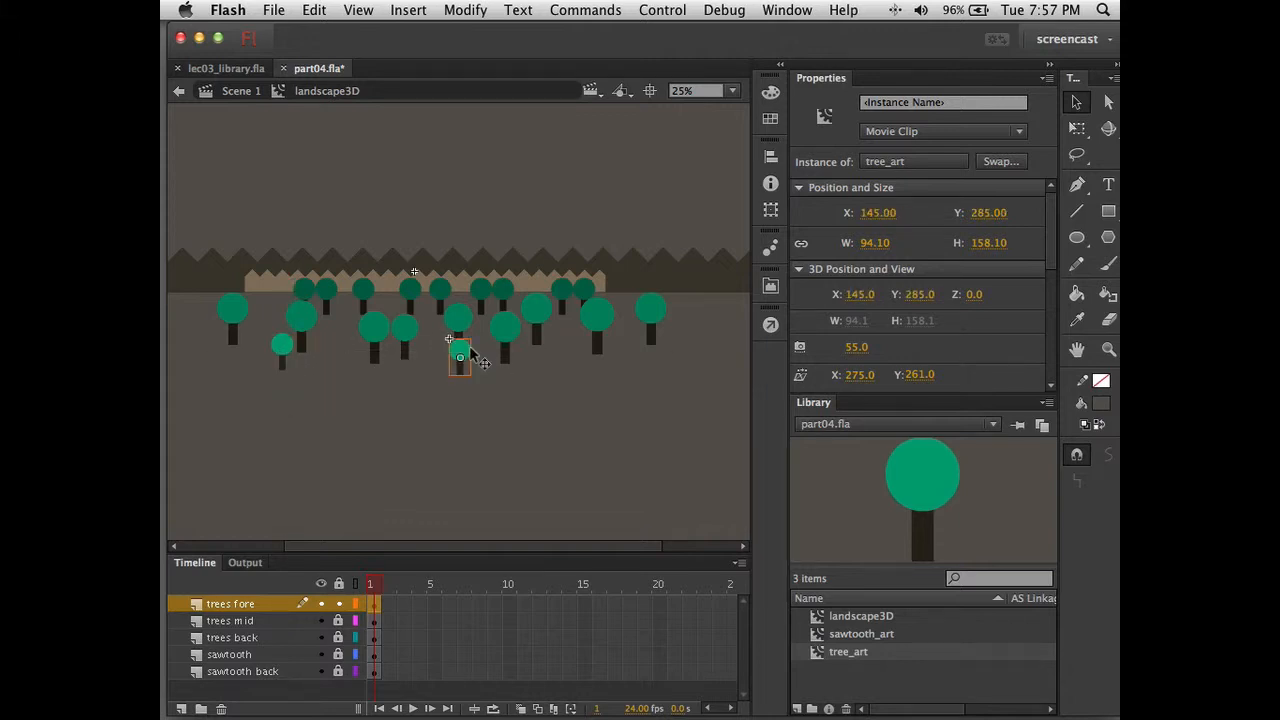
left_click_drag(470, 352, 217, 375)
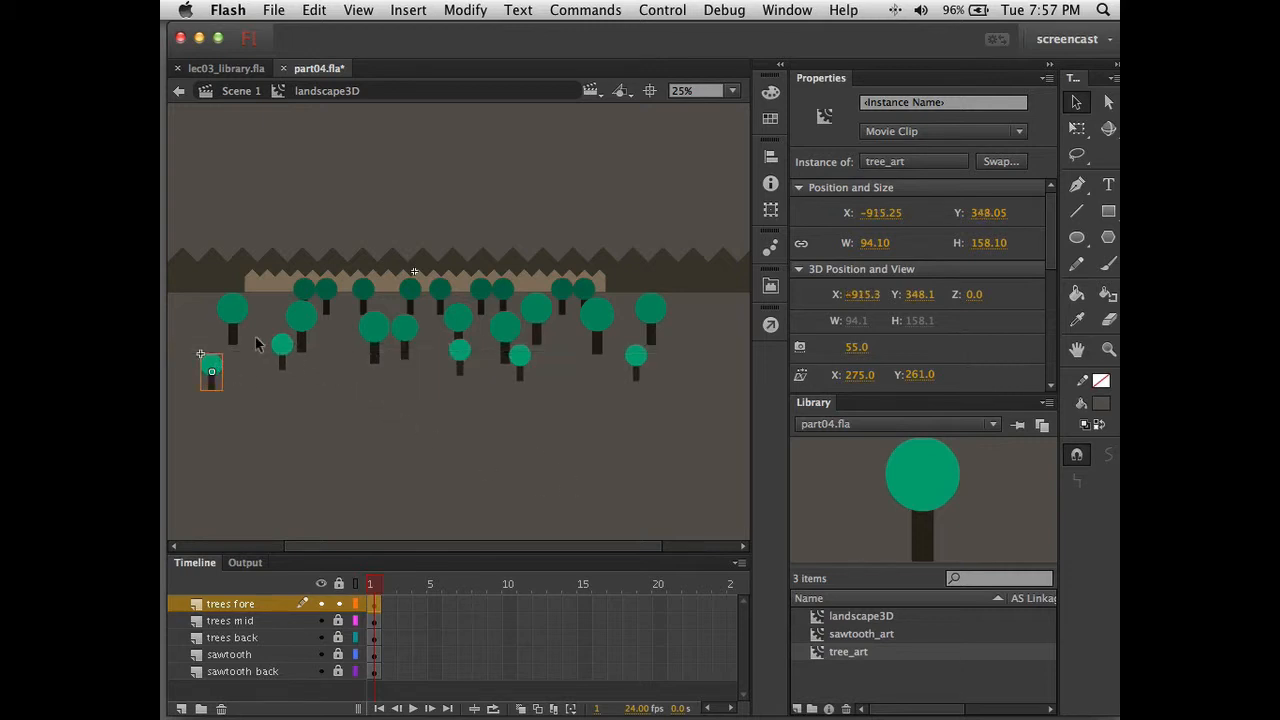
key("super+a")
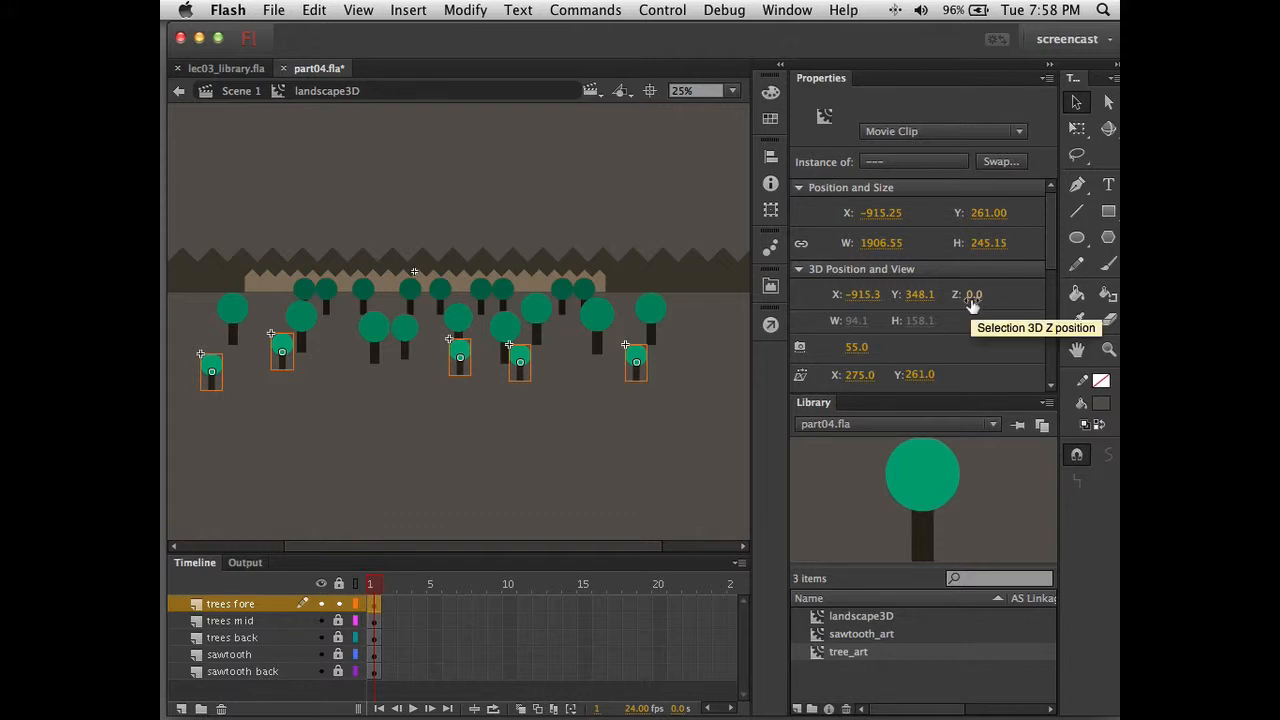
left_click_drag(972, 304, 797, 301)
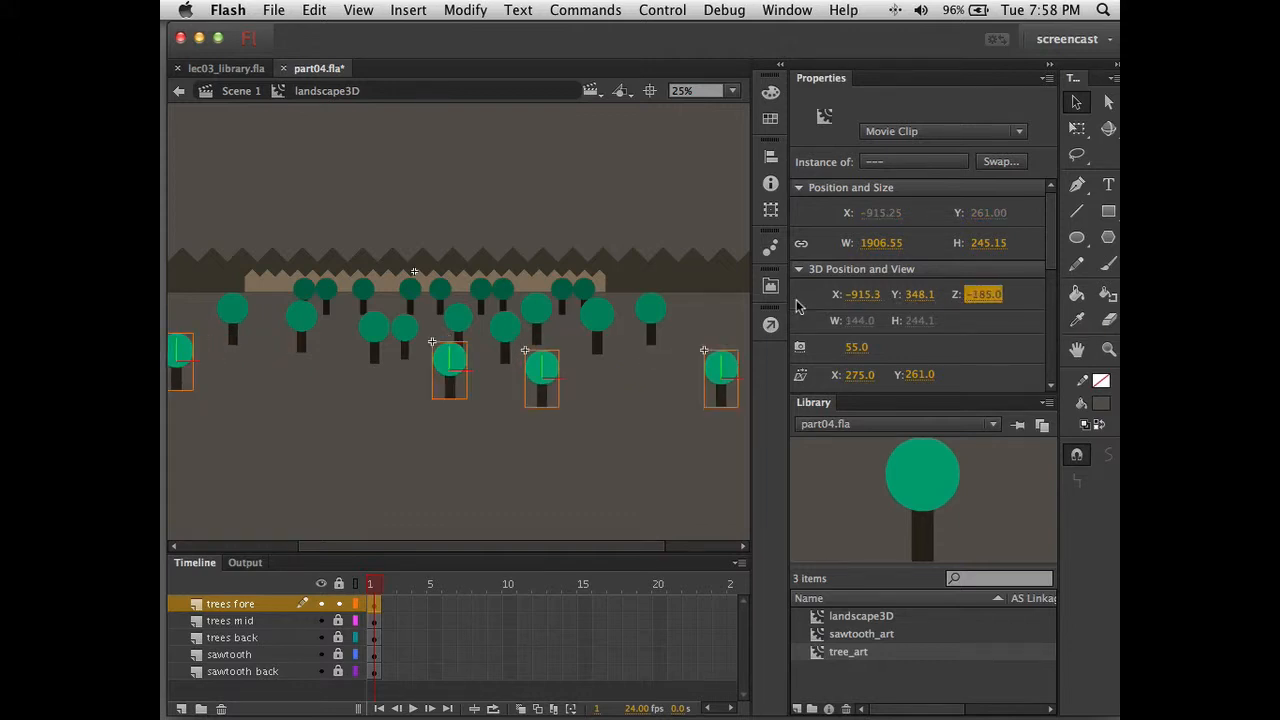
key("super+z")
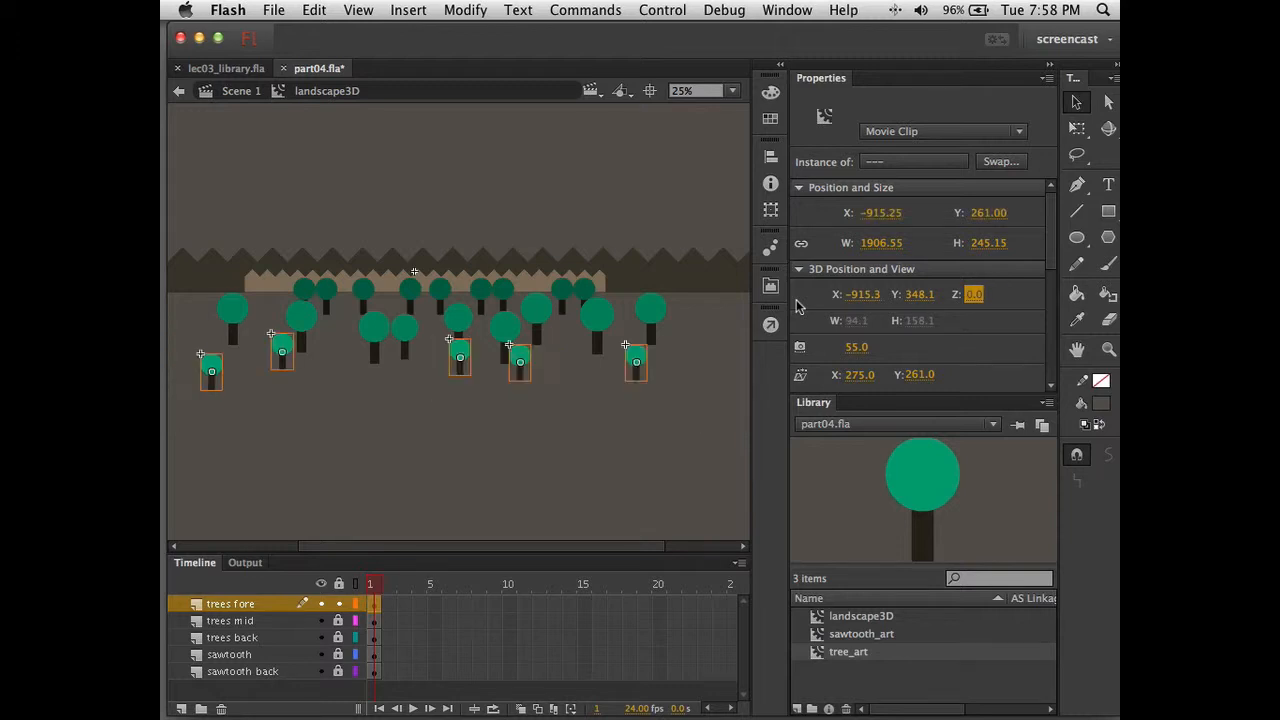
left_click(503, 471)
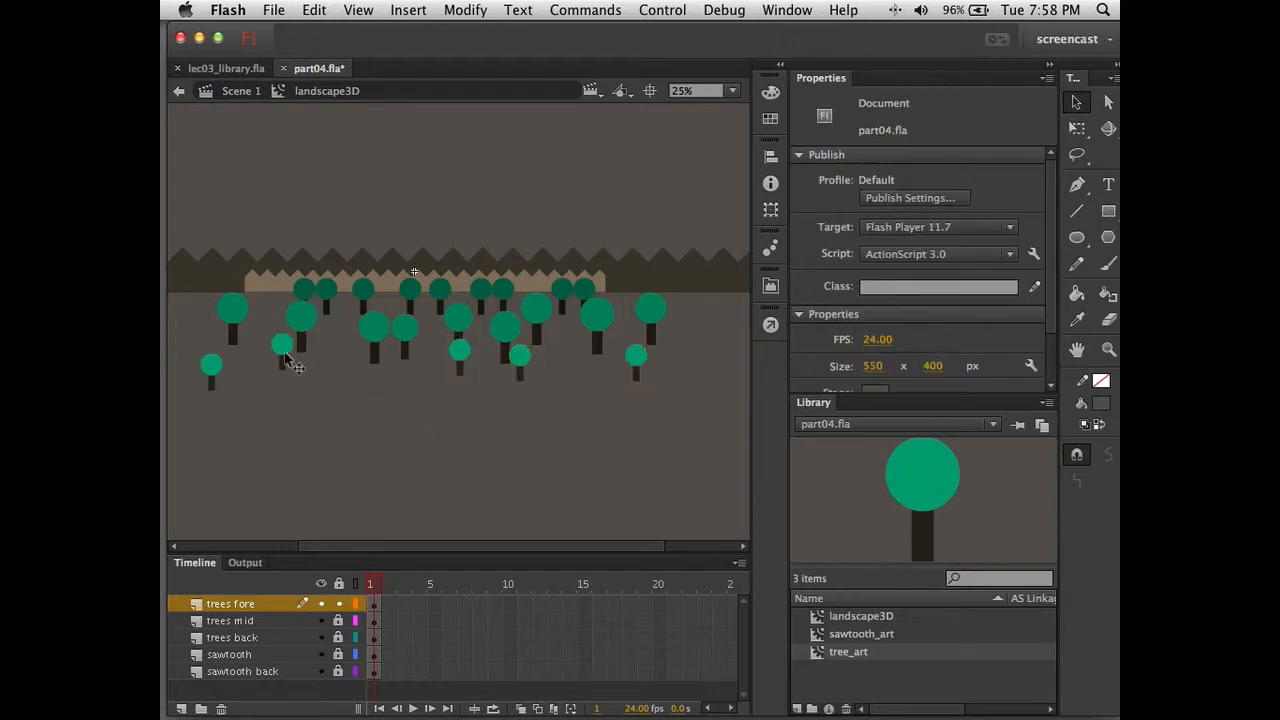
Move the two leftmost foreground trees and the rightmost one inward to gather the foreground row closer to the center
left_click(282, 352)
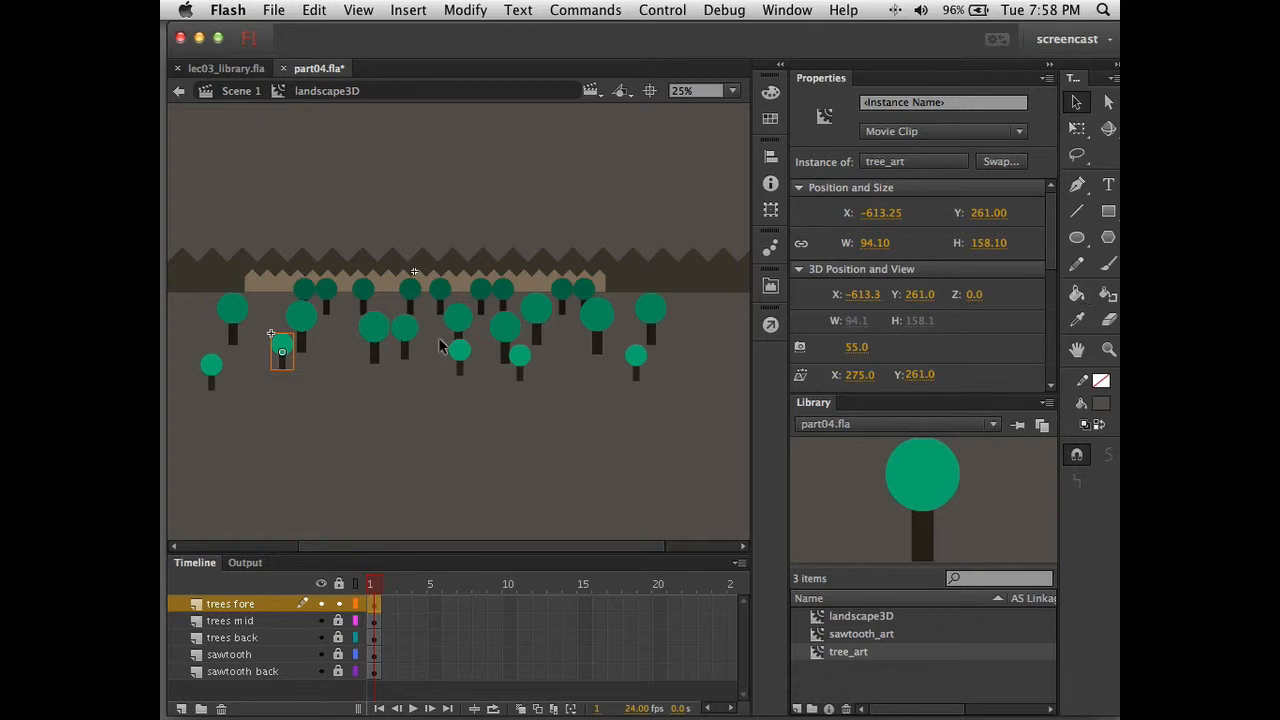
left_click_drag(281, 343, 371, 355)
double_click(212, 367)
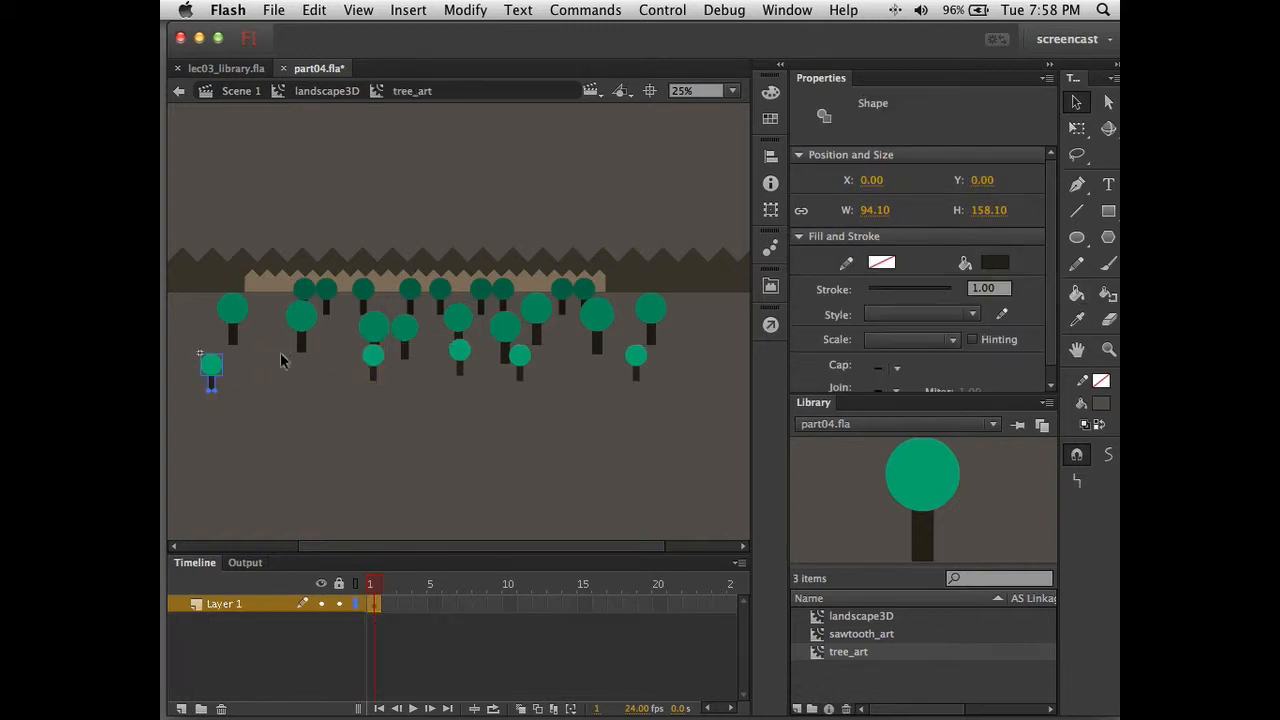
double_click(289, 408)
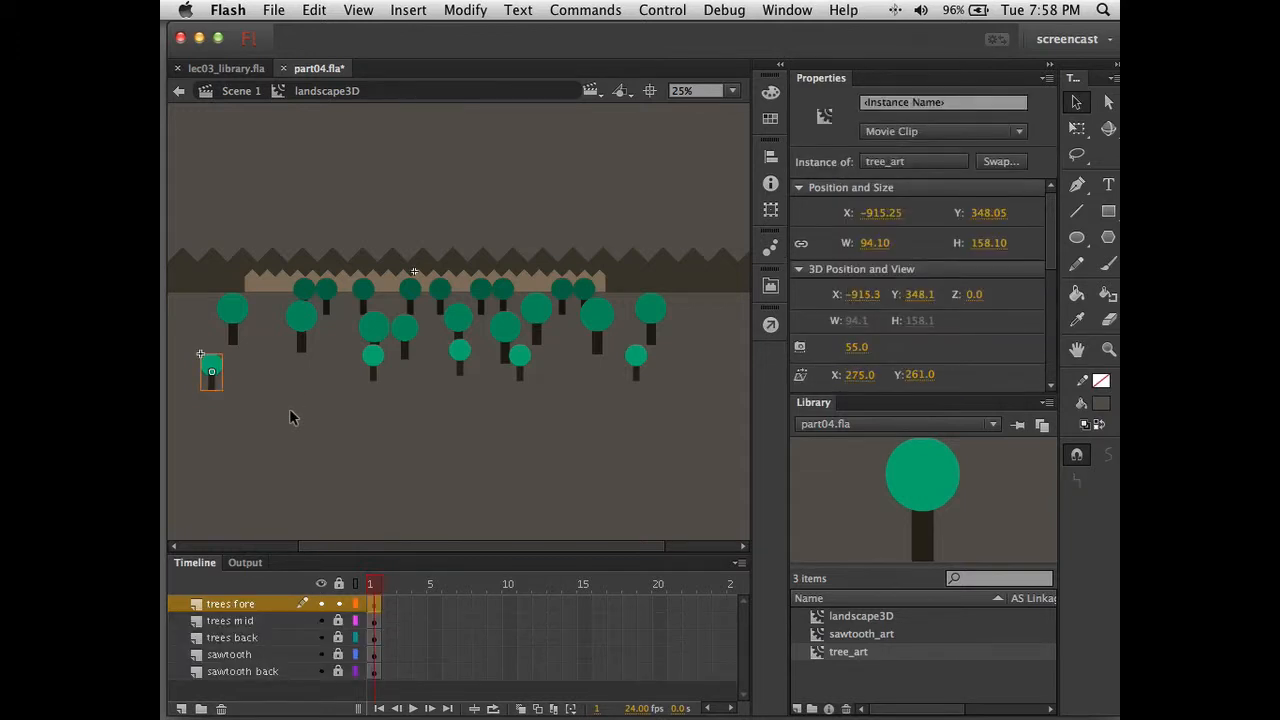
left_click_drag(211, 368, 291, 367)
left_click(638, 360)
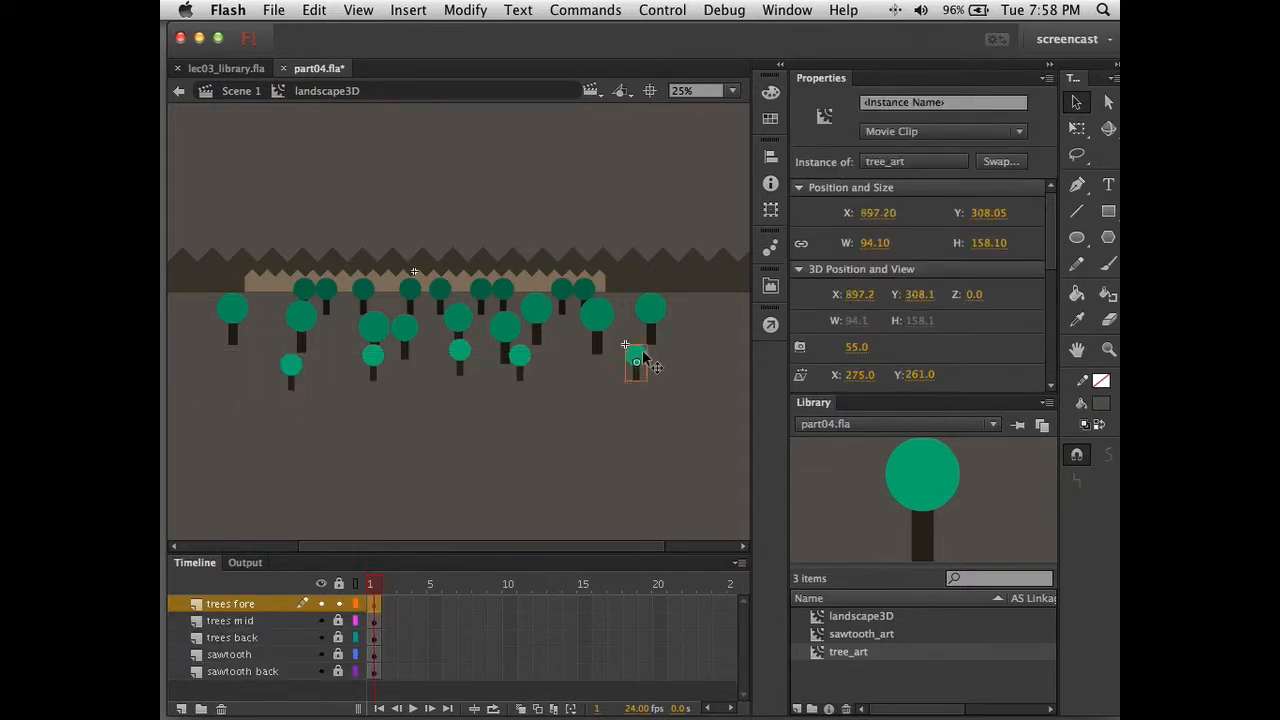
left_click_drag(638, 358, 586, 370)
left_click(594, 457)
Select all five foreground trees and set their 3D Z position to -320
key("super+a")
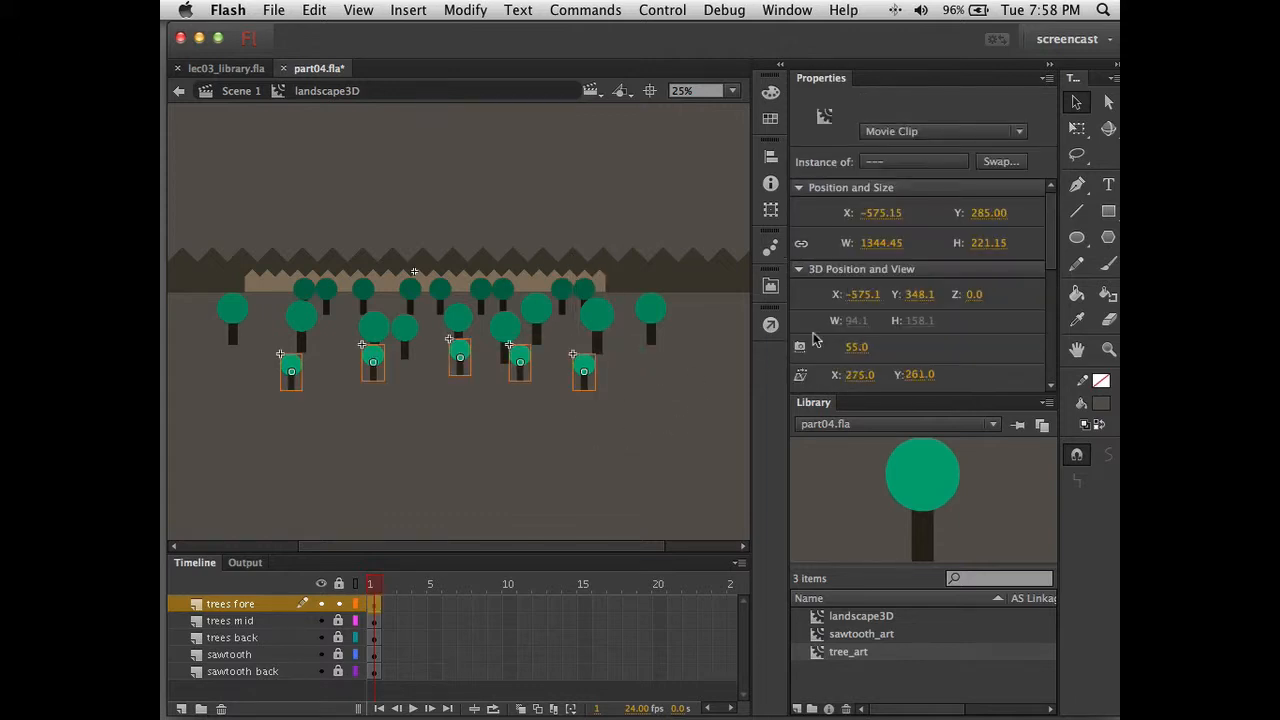
left_click_drag(968, 300, 706, 340)
left_click(652, 472)
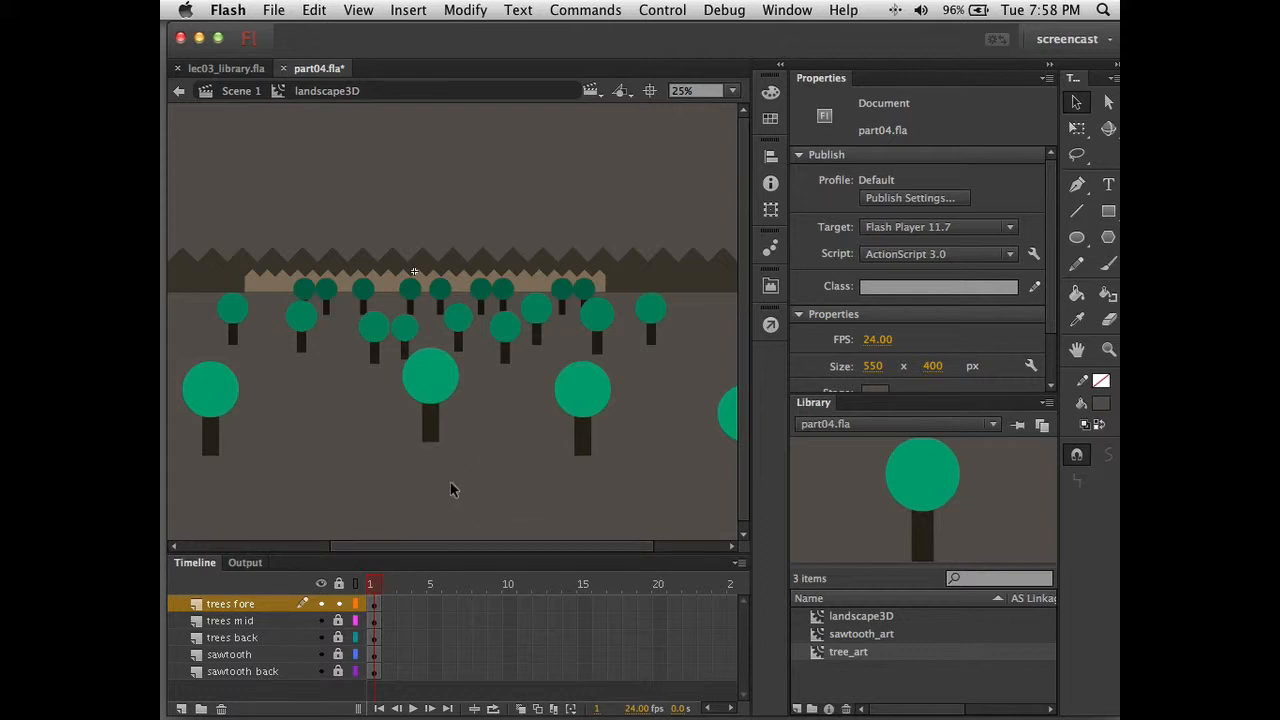
Add a 4 px Blur filter to all trees on the trees fore layer
key("super+a")
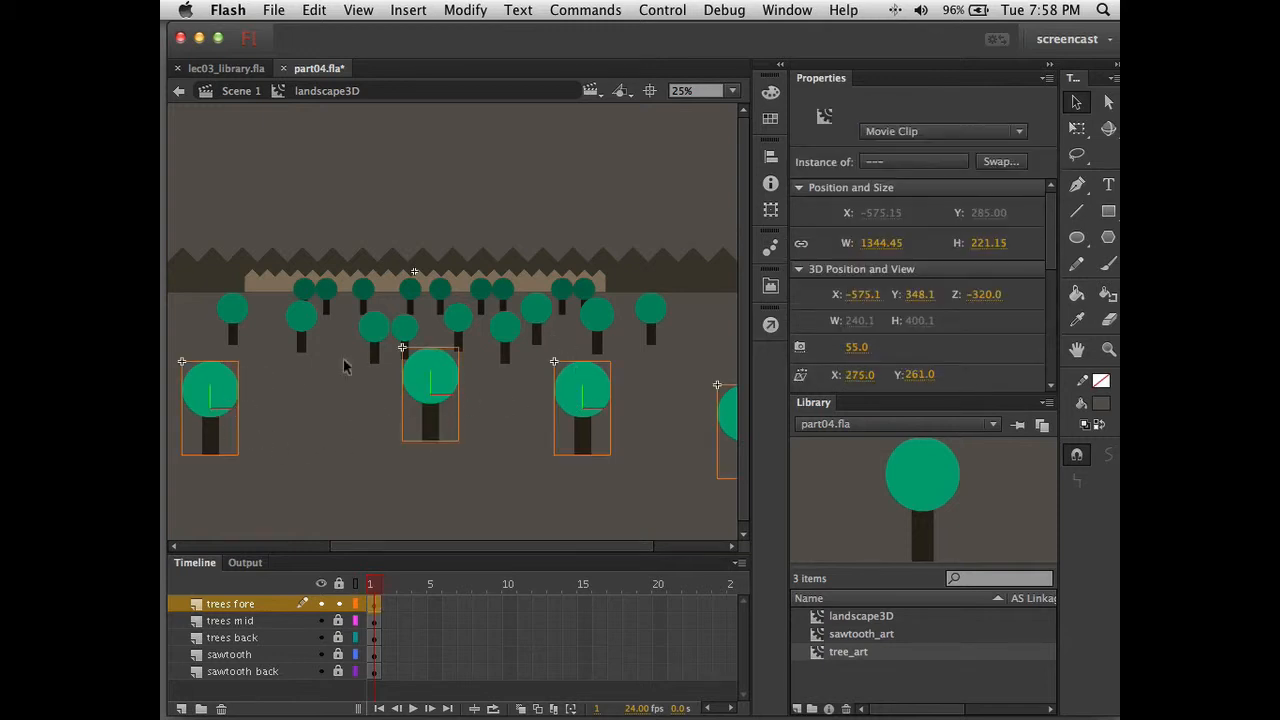
double_click(814, 403)
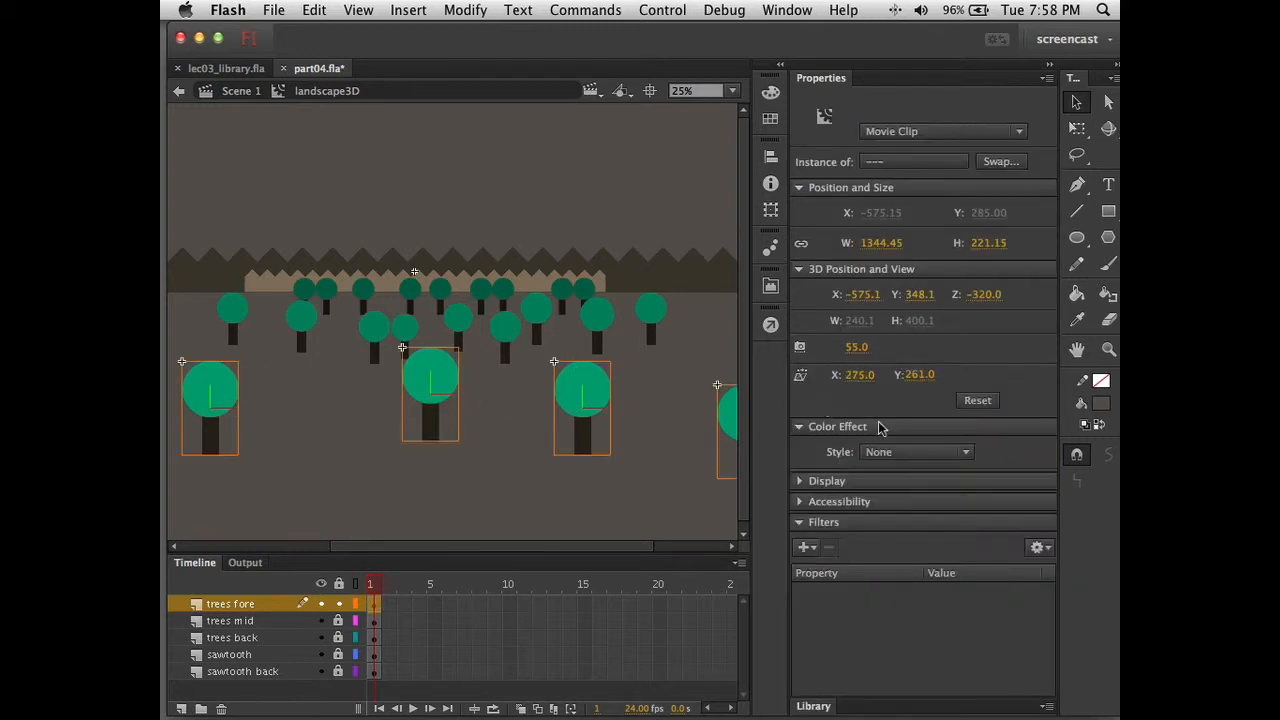
left_click(800, 548)
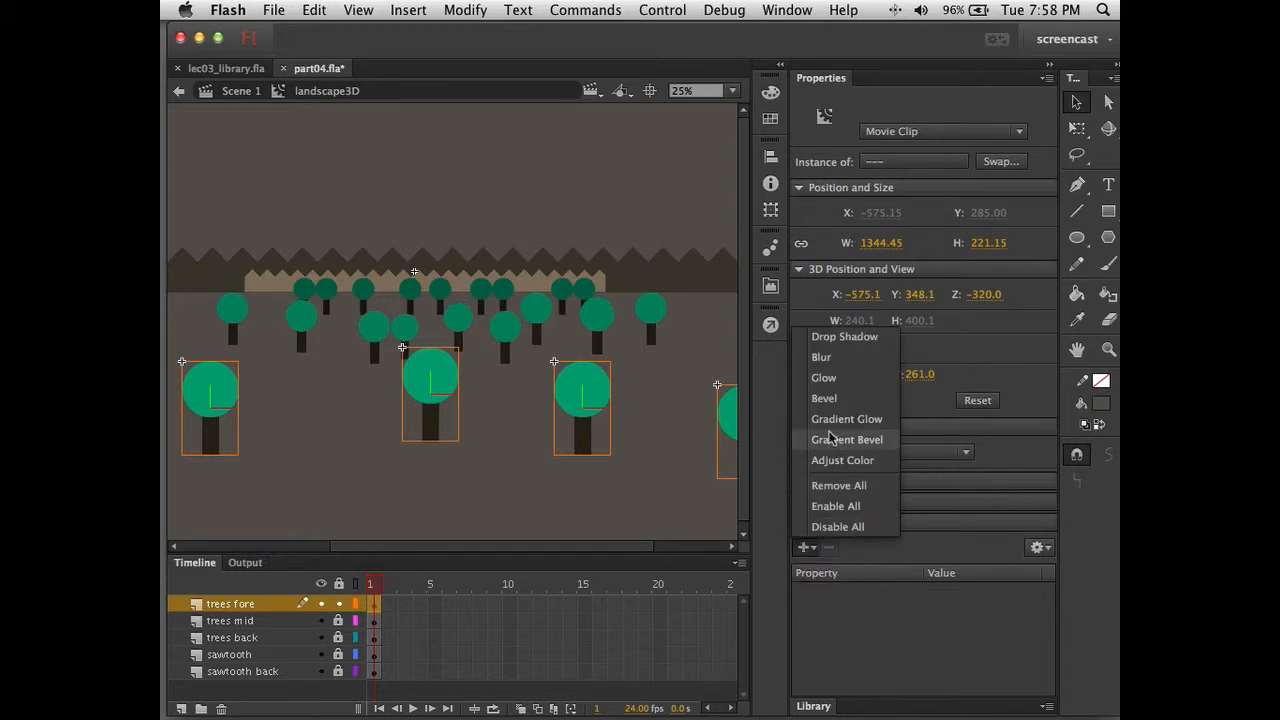
left_click(828, 357)
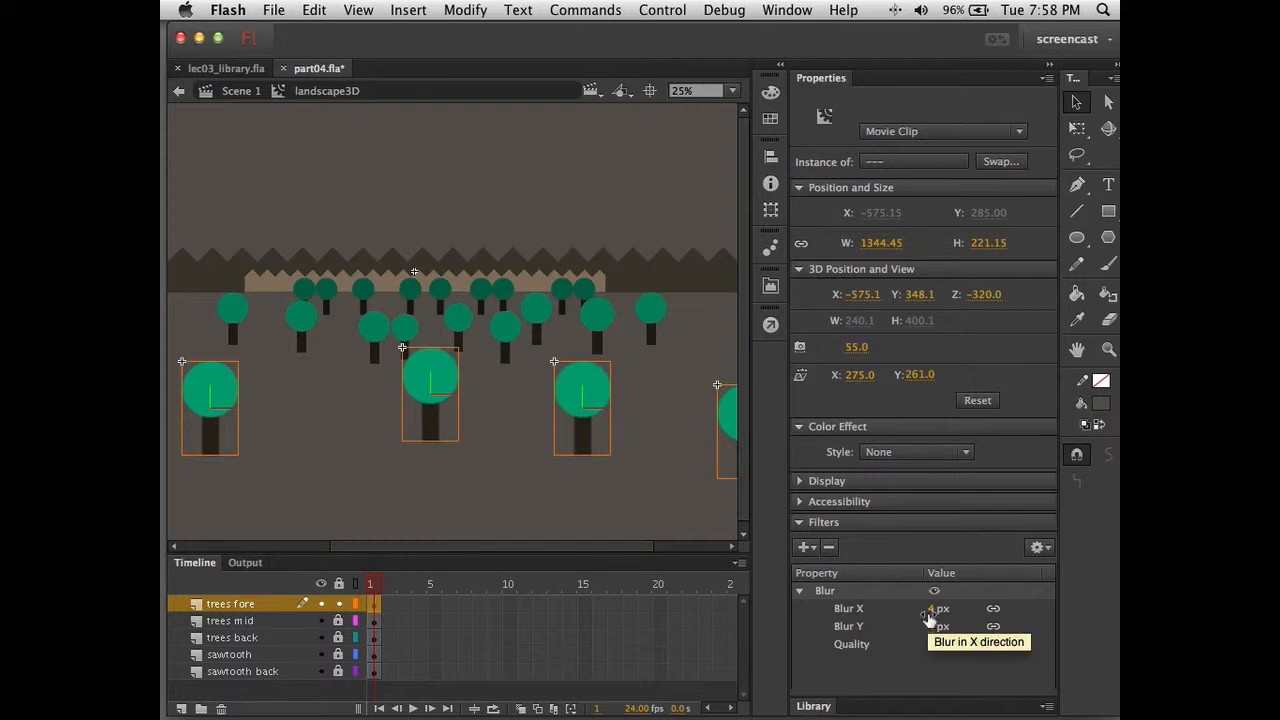
left_click(636, 506)
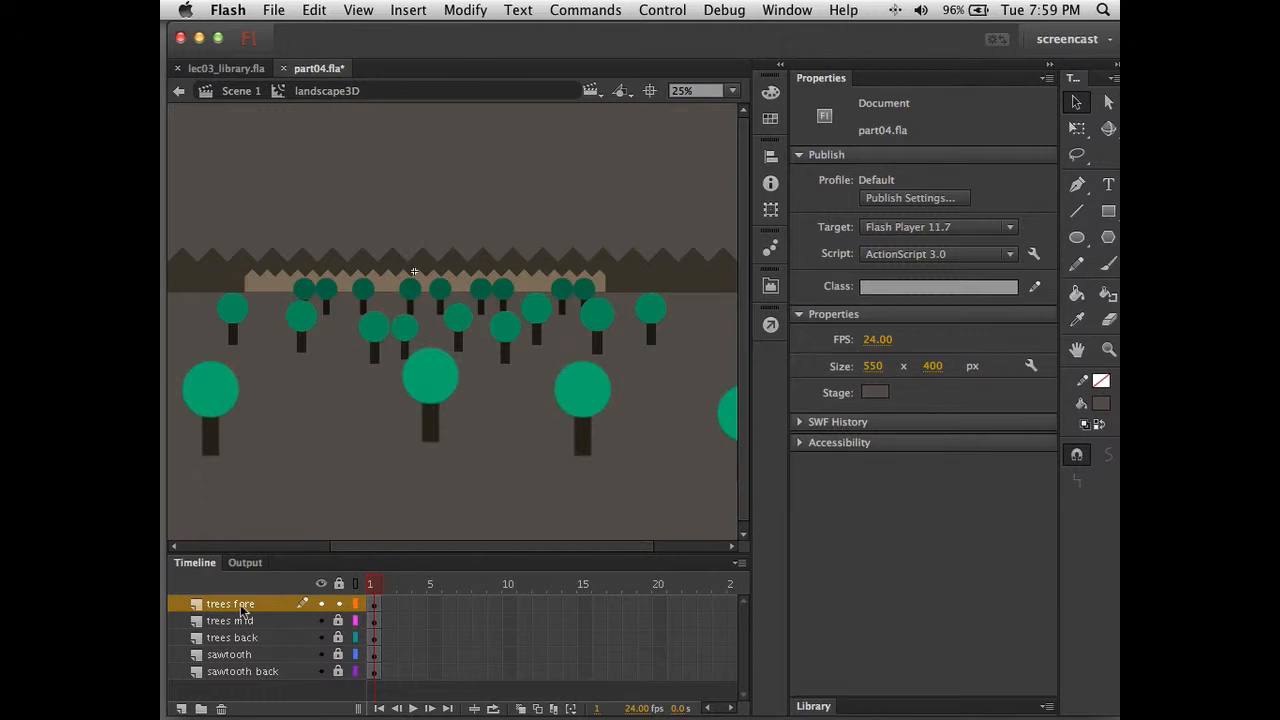
Add a layer named trees close above trees fore and lock trees fore
left_click(182, 710)
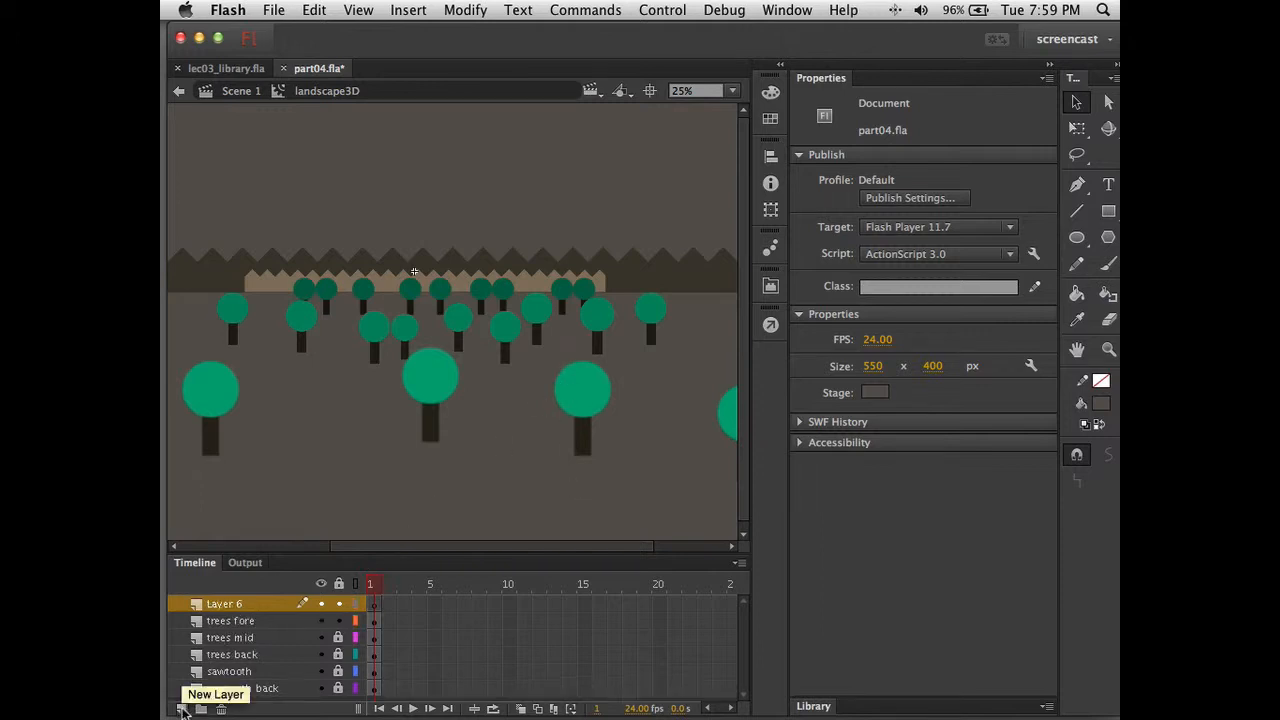
double_click(228, 604)
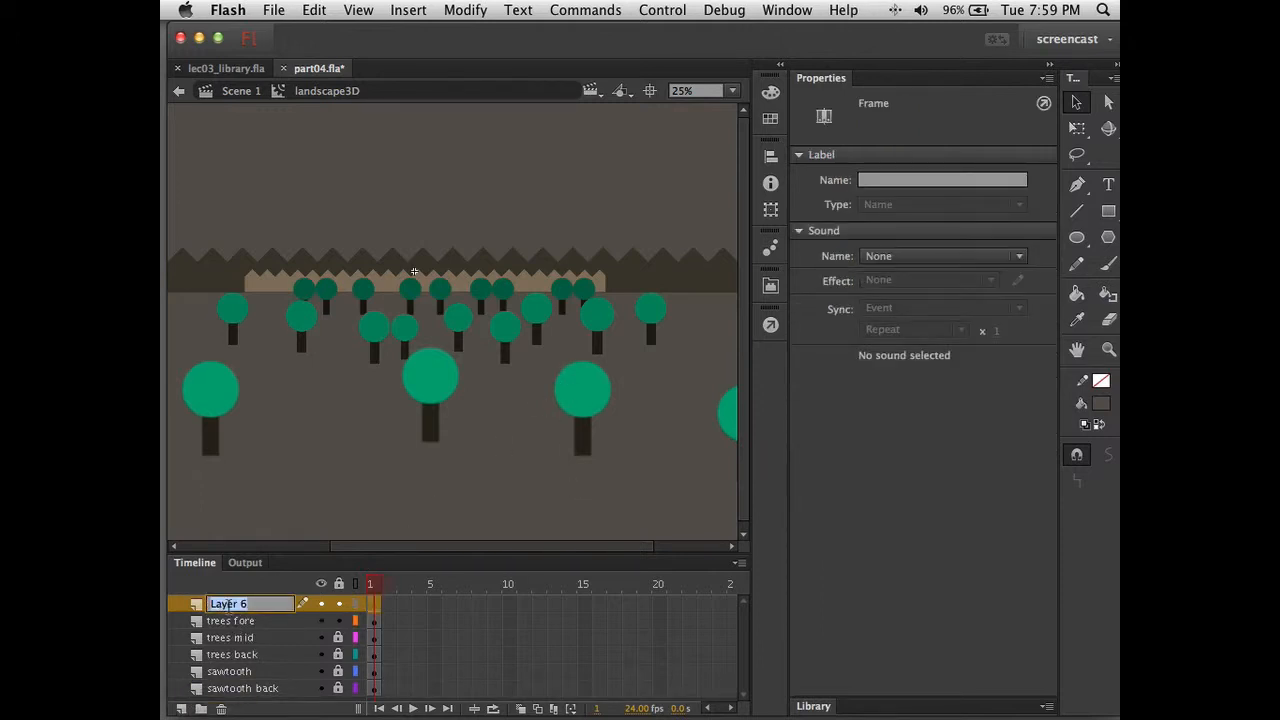
type("trees close")
key("Return")
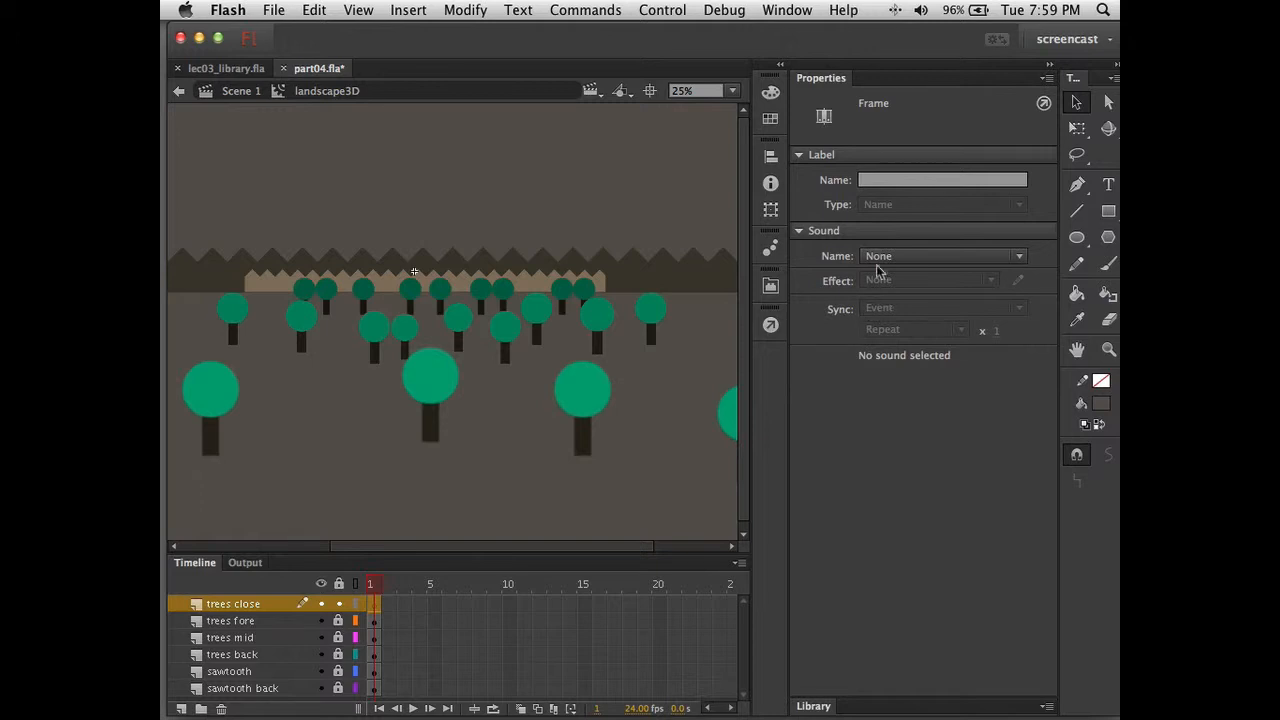
Place a row of four tree_art instances near the center of the trees close layer, with all other layers hidden
left_click(813, 706)
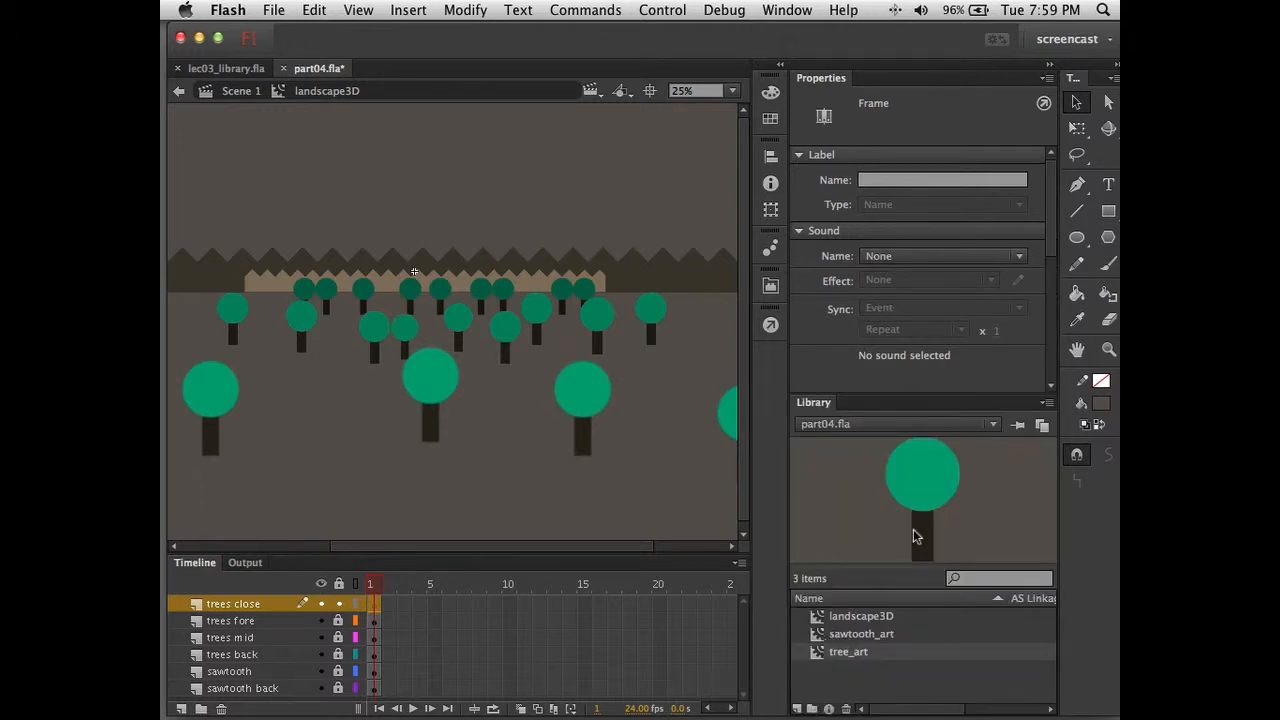
left_click_drag(615, 346, 364, 352)
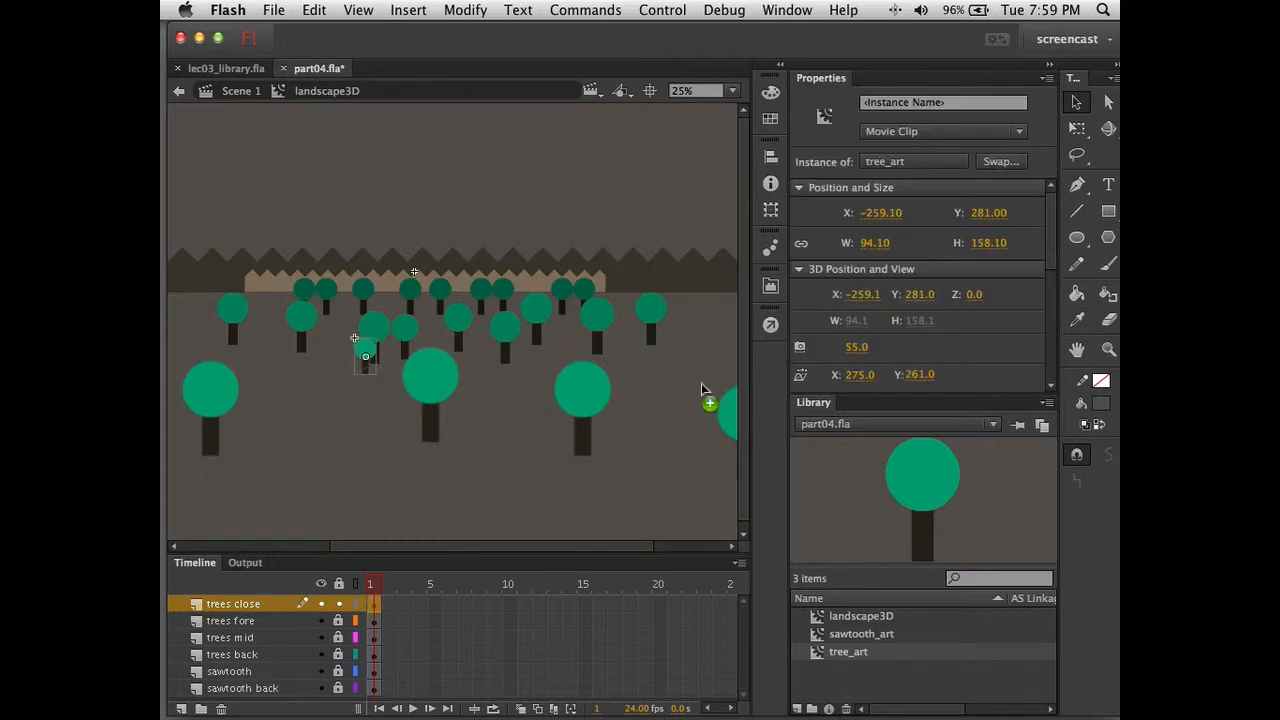
left_click_drag(517, 343, 464, 337)
left_click(447, 330)
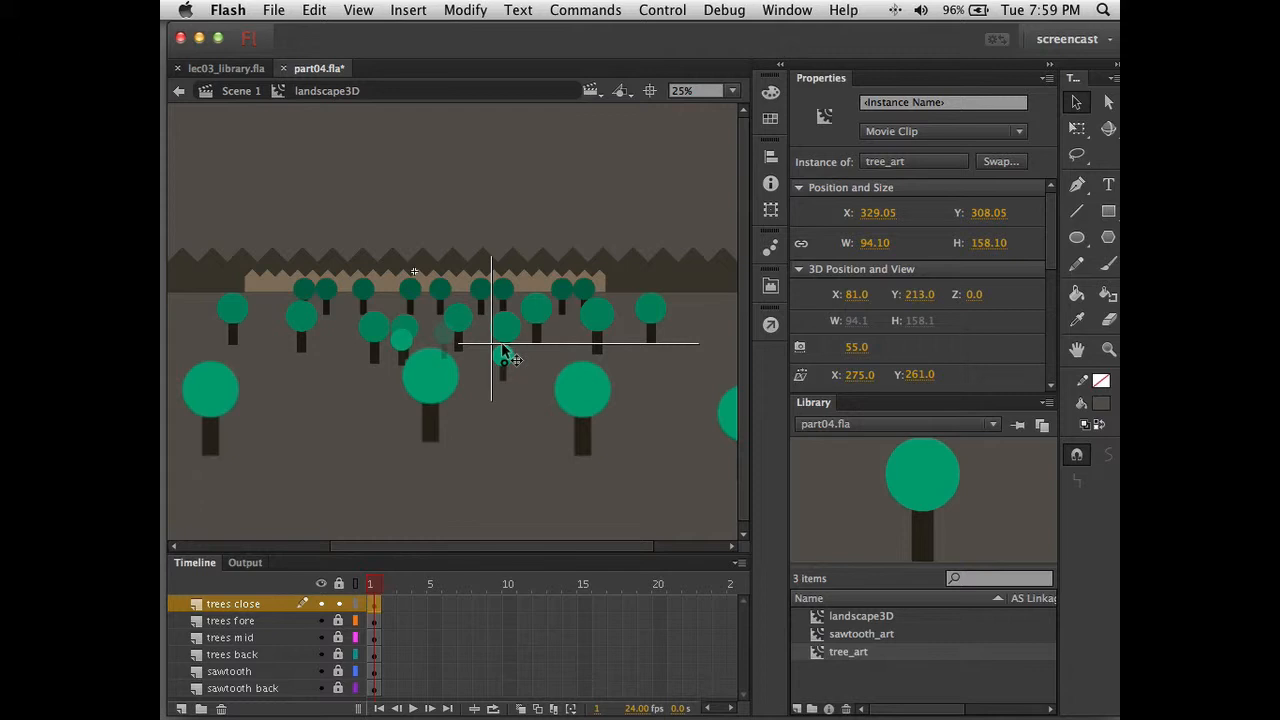
left_click(502, 352)
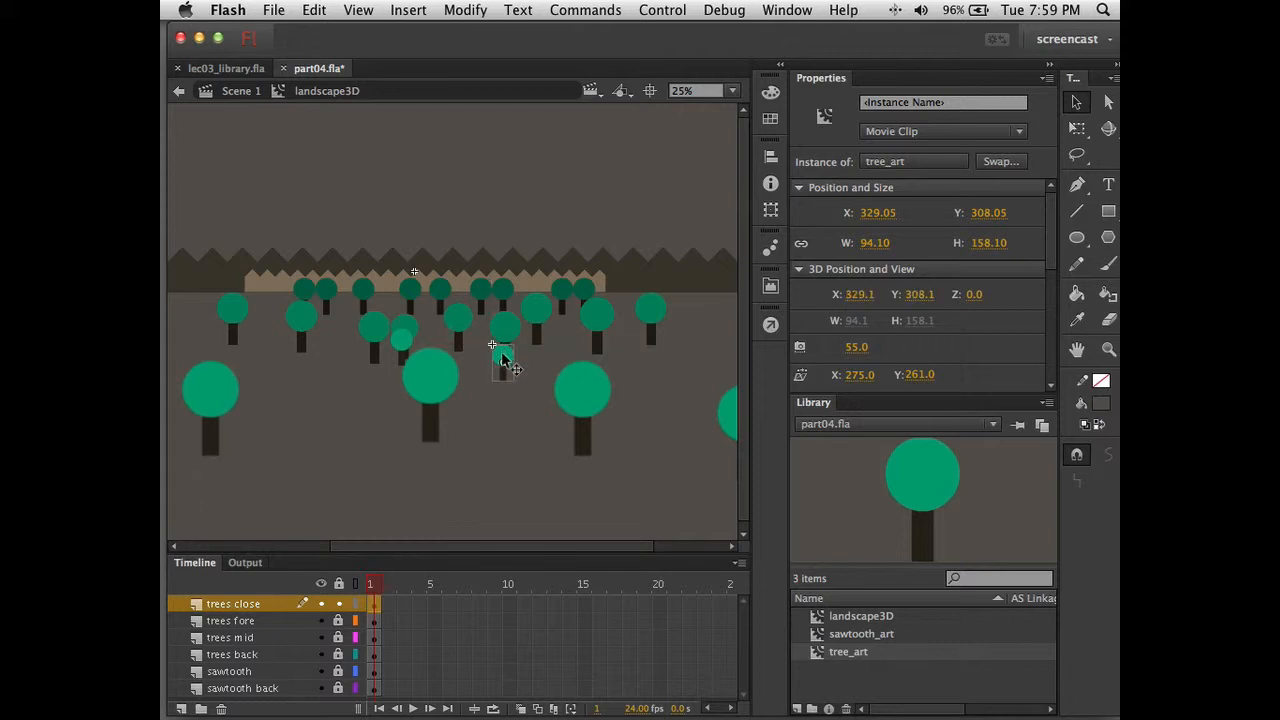
left_click_drag(502, 357, 463, 345)
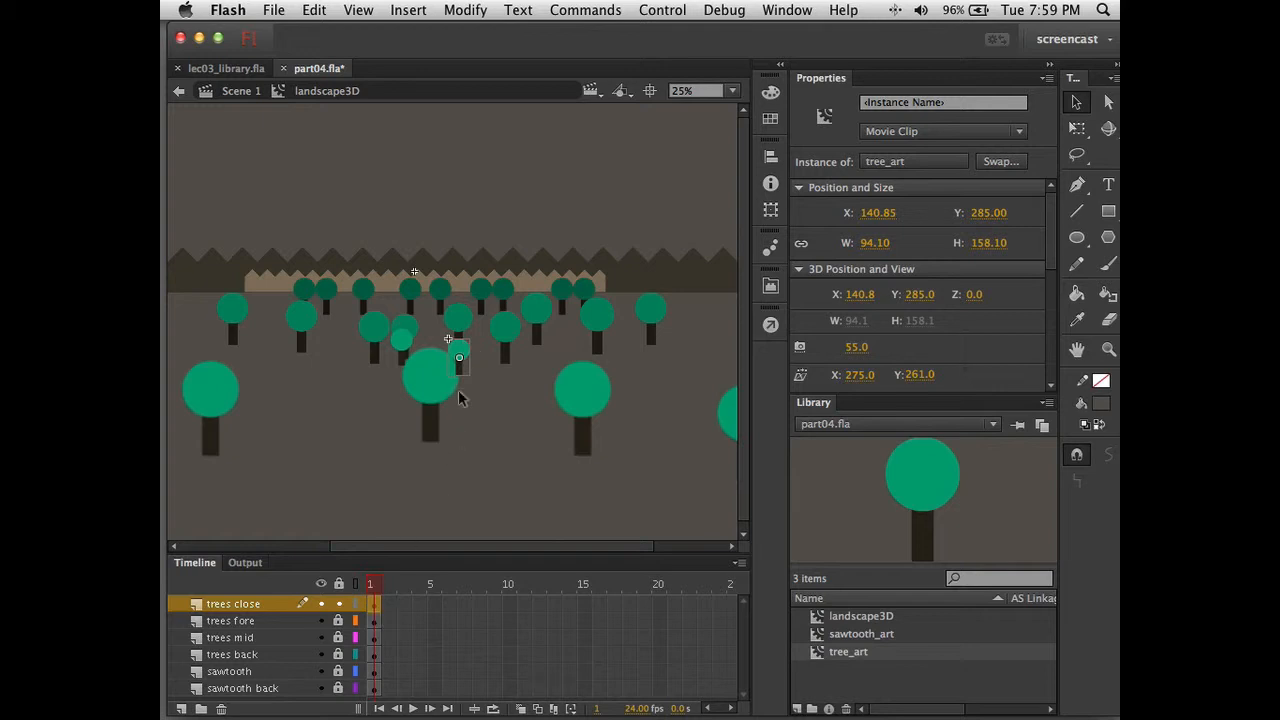
left_click(321, 604, "alt")
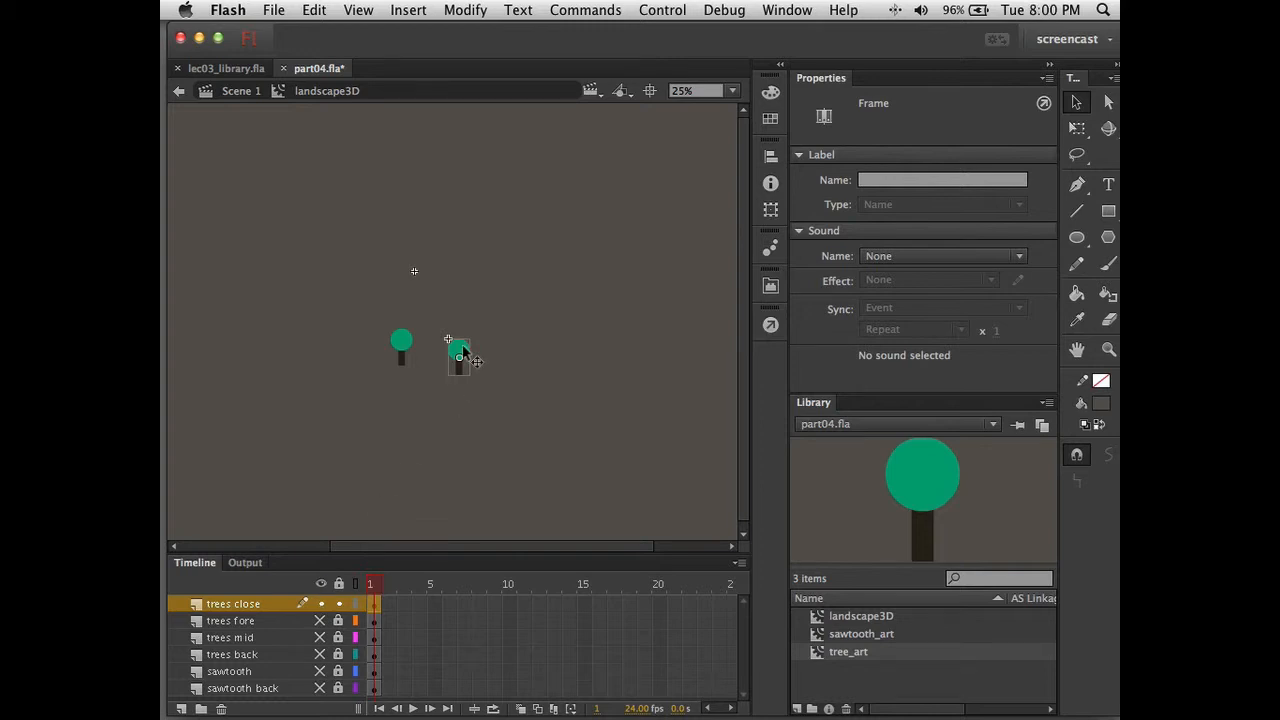
left_click_drag(462, 350, 537, 340)
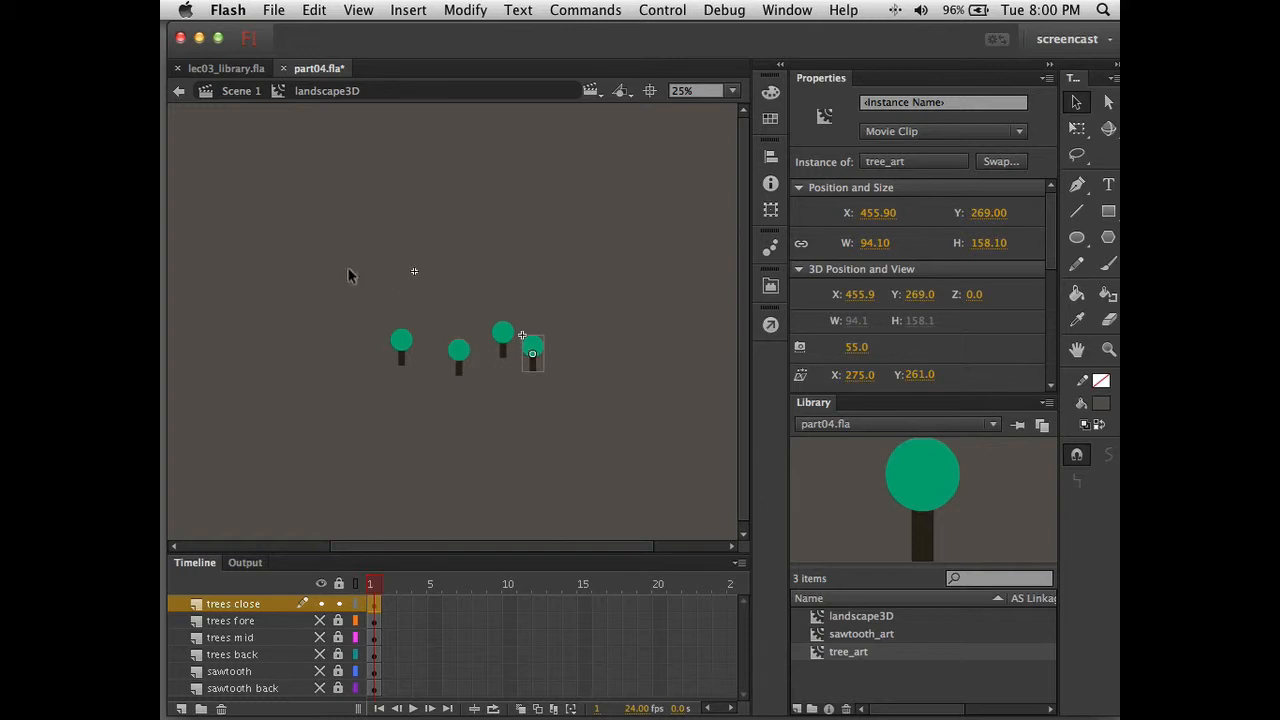
Select all four close trees and set their 3D Z position to -403
left_click_drag(362, 298, 663, 440)
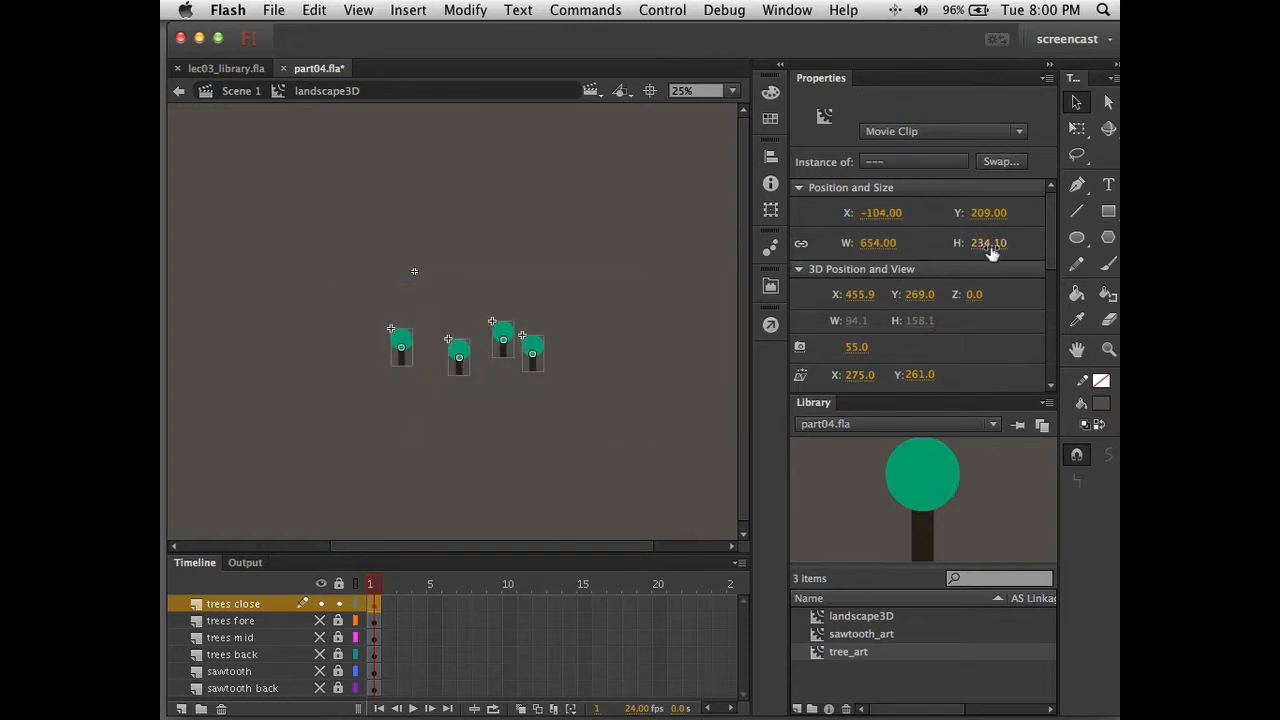
left_click_drag(971, 298, 645, 314)
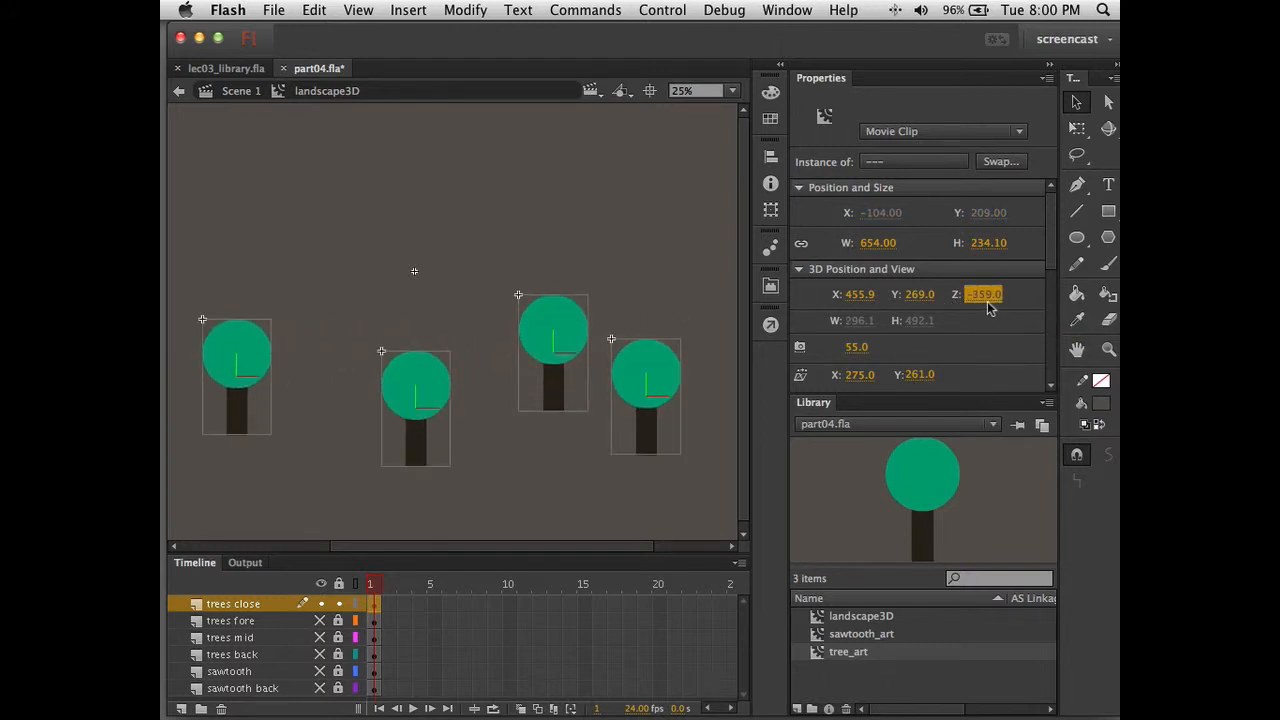
left_click_drag(982, 298, 940, 295)
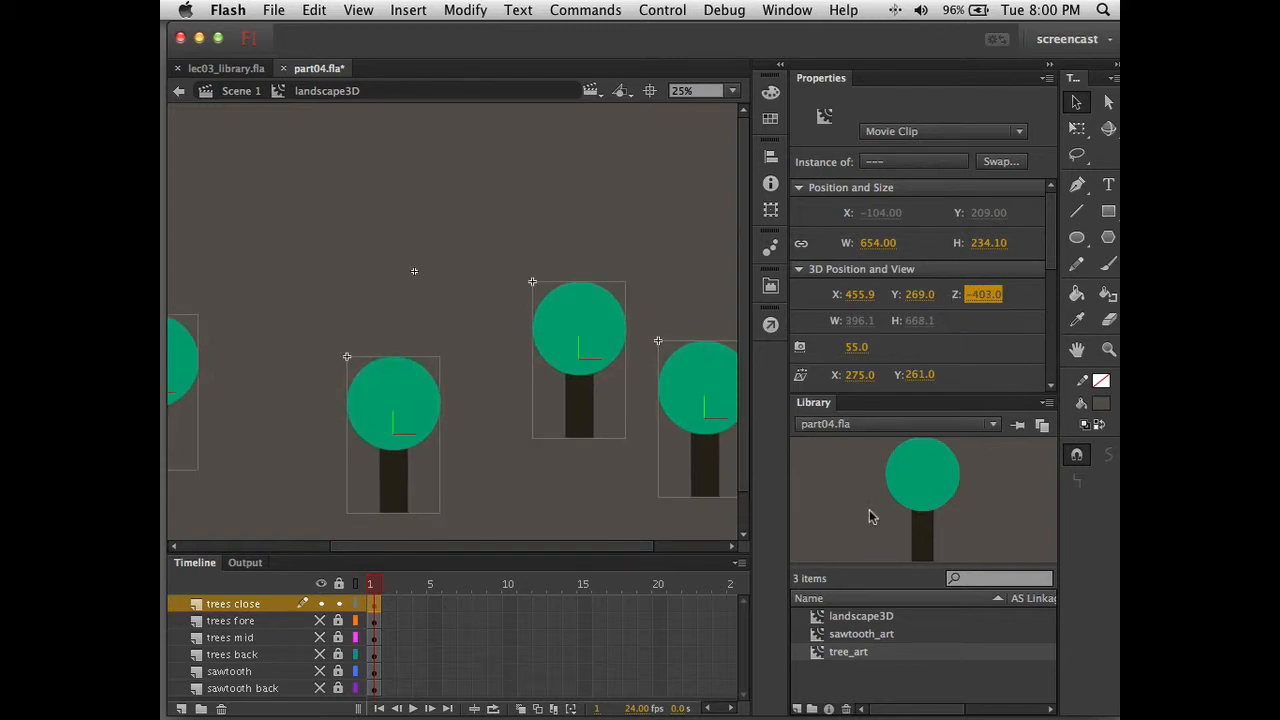
Give the four selected close trees a Brightness color effect of 11%
double_click(812, 403)
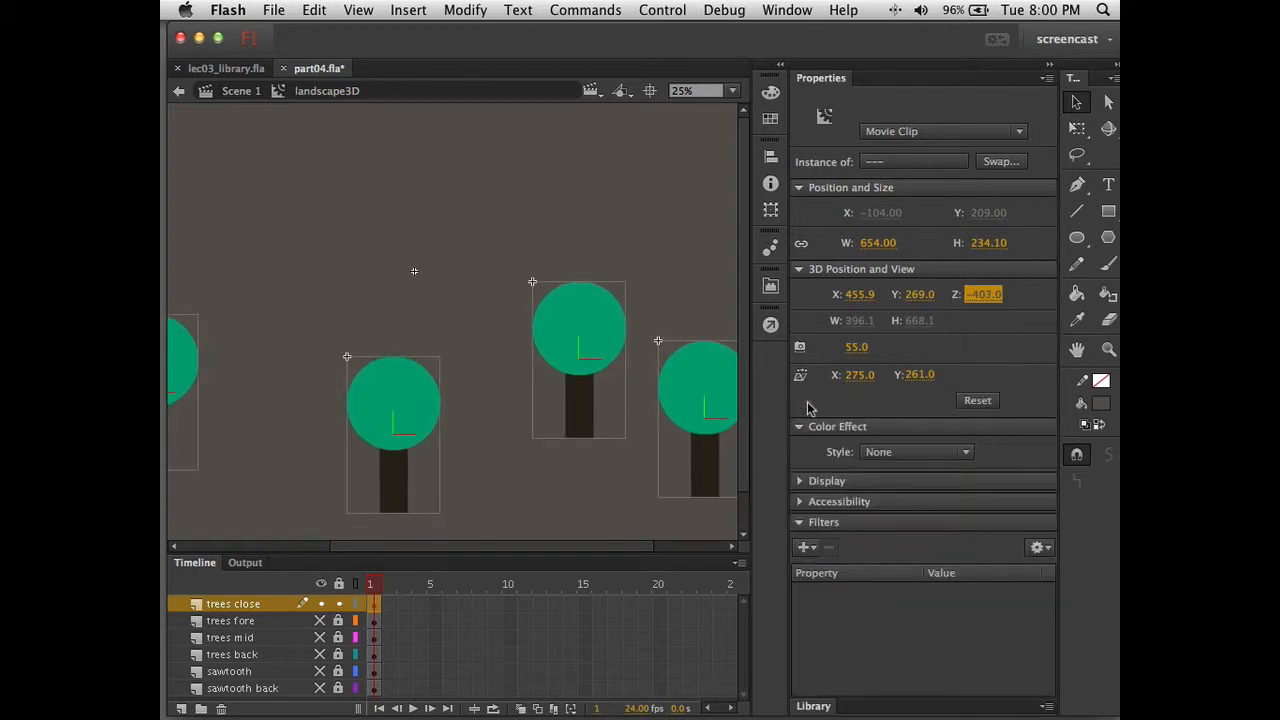
left_click(890, 457)
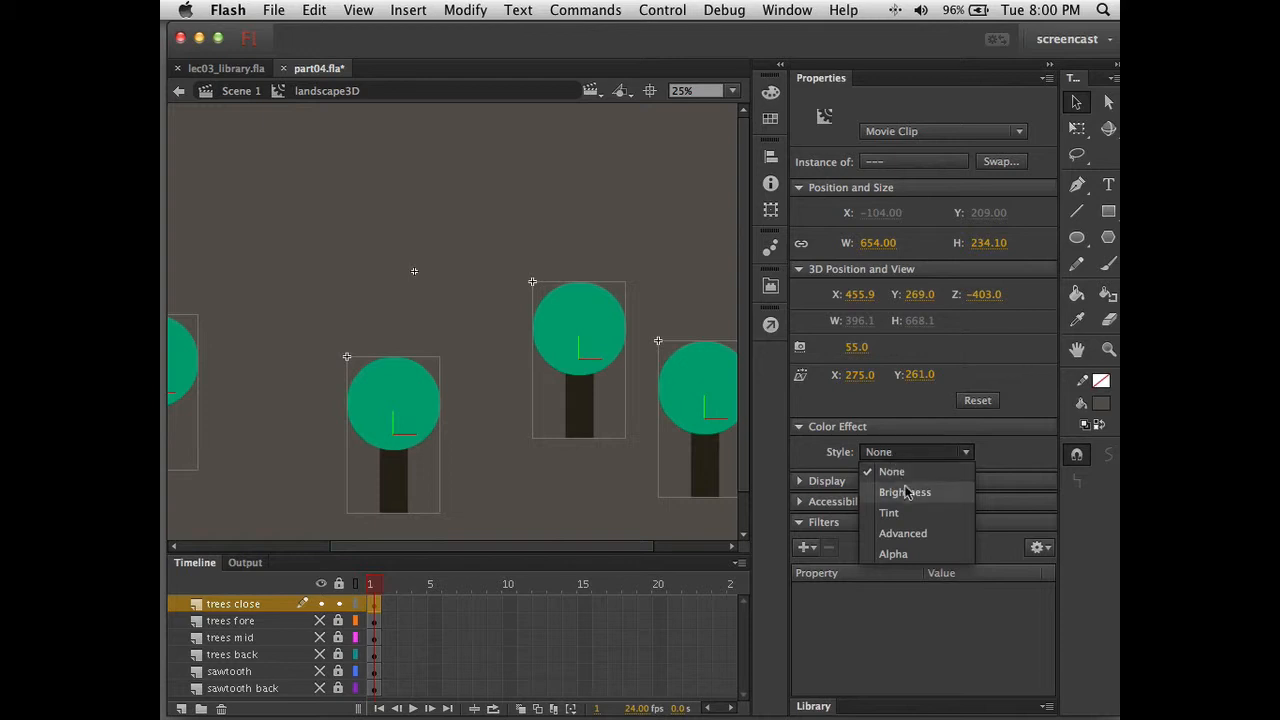
left_click(905, 489)
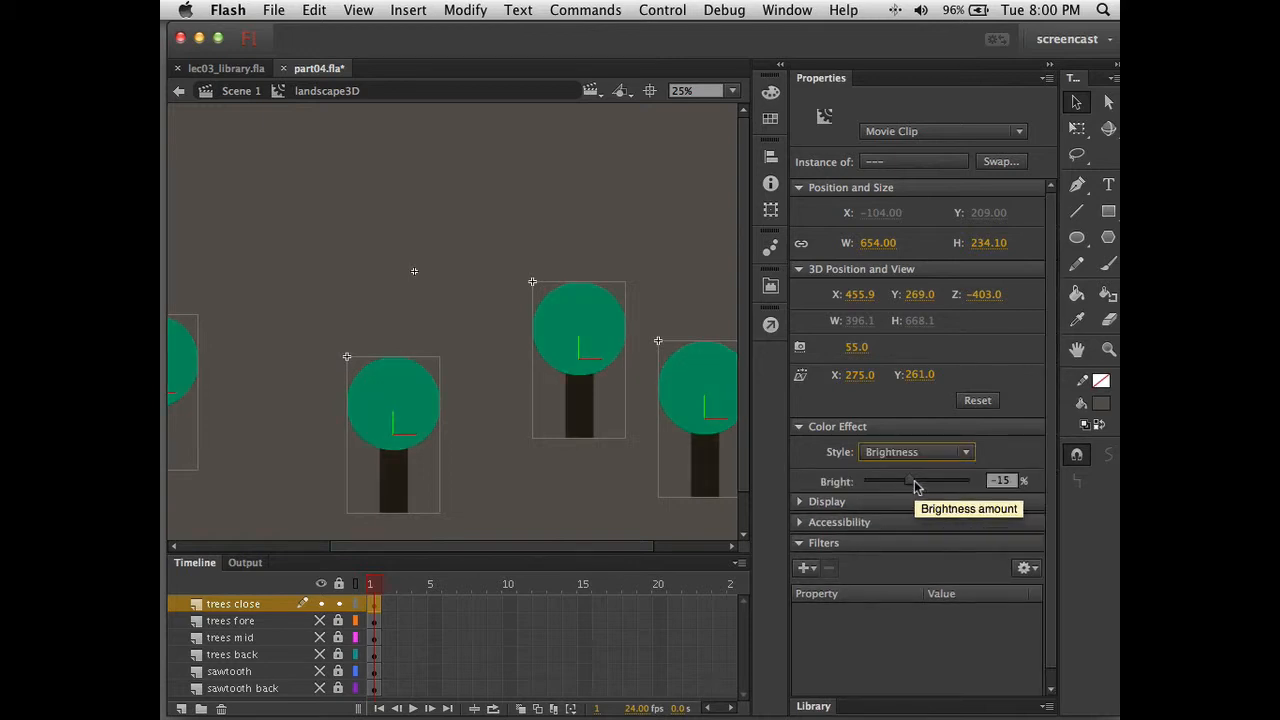
left_click_drag(913, 481, 927, 481)
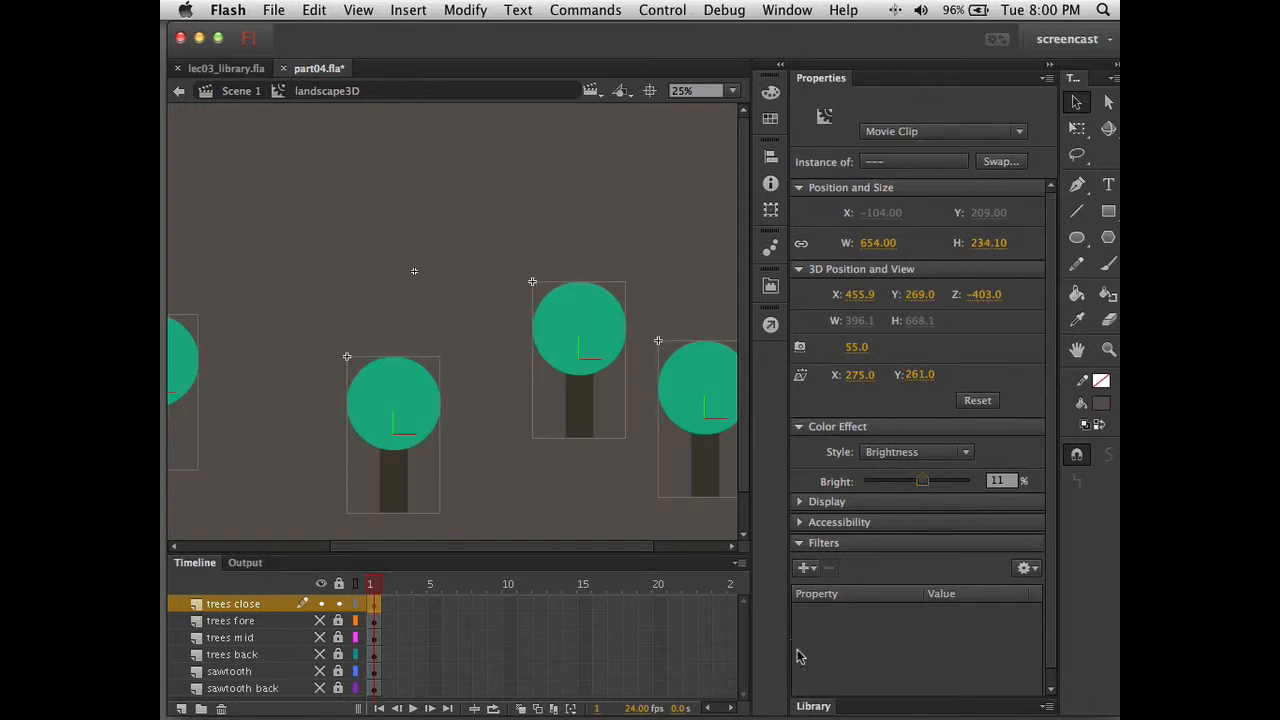
Add a Blur filter to the four close trees with X and Y blur of 16 px
left_click(806, 570)
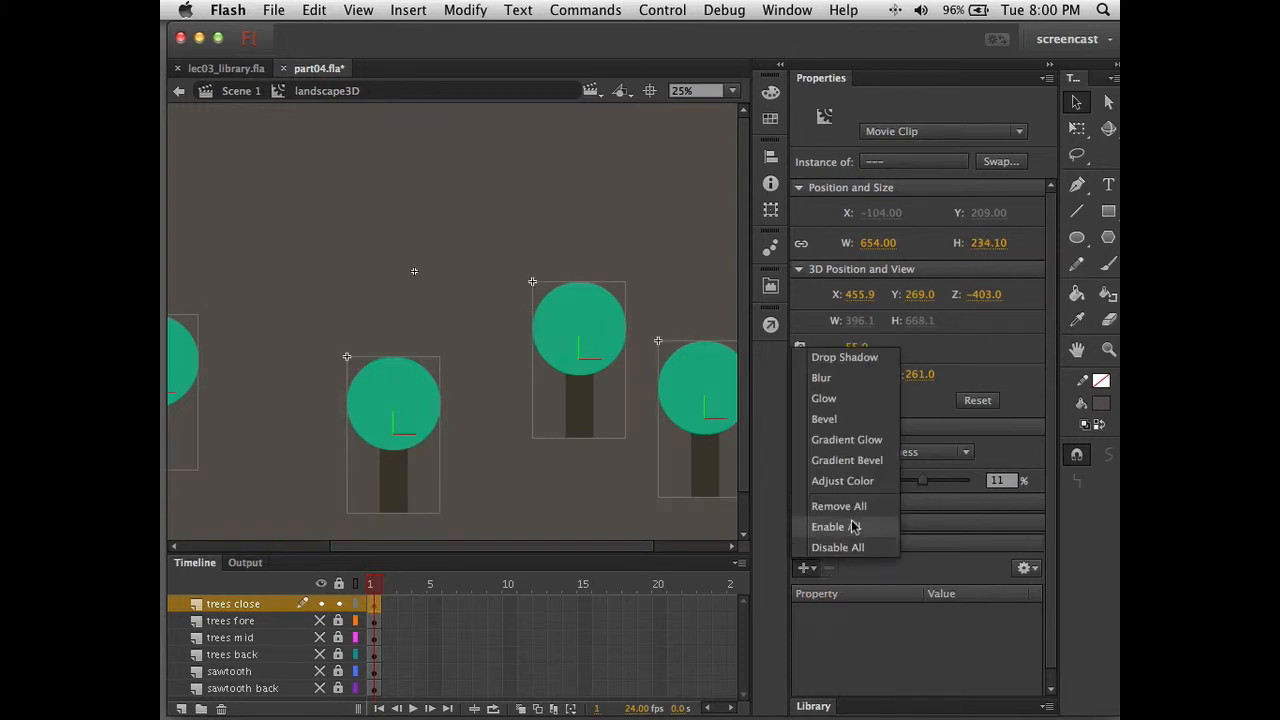
left_click(822, 379)
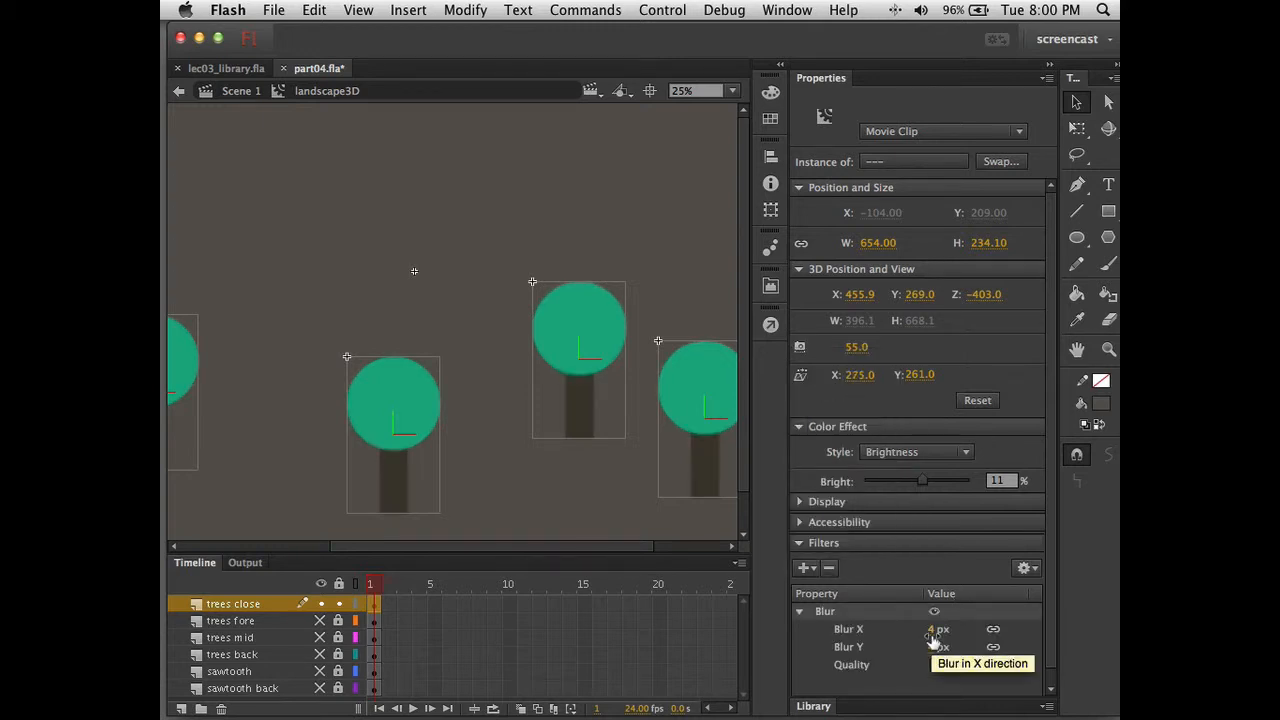
left_click_drag(933, 630, 952, 637)
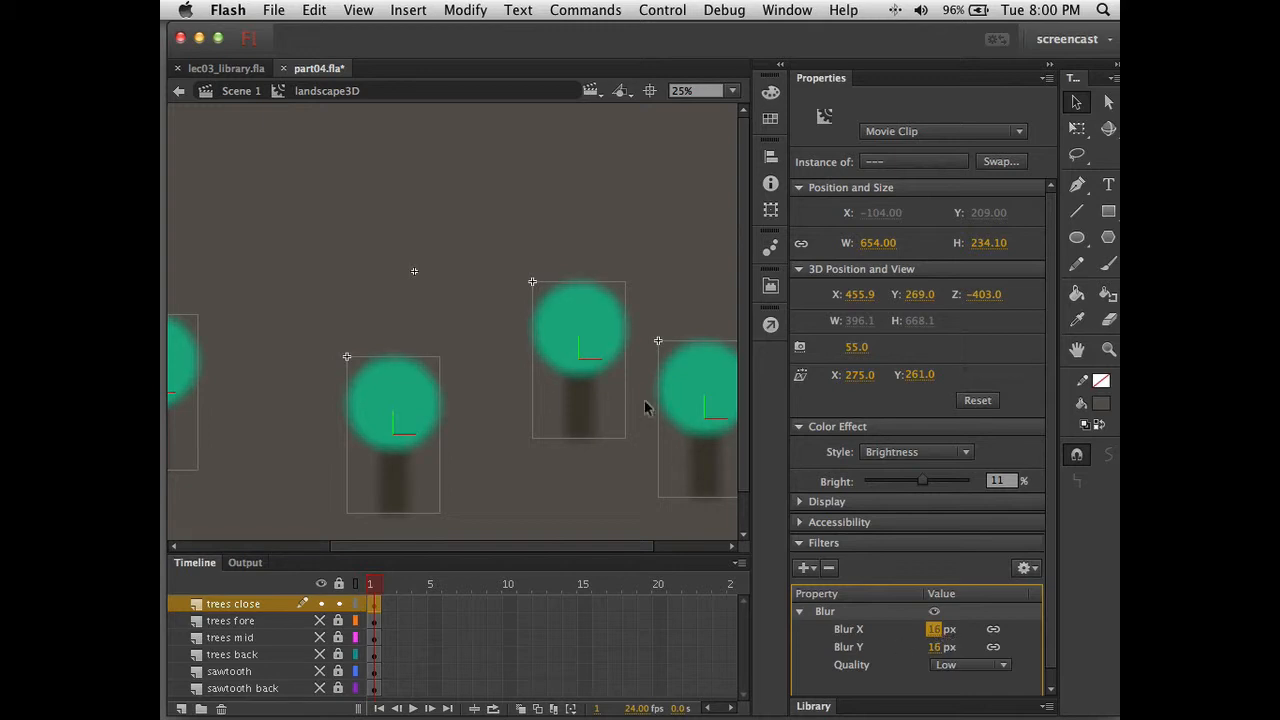
left_click(634, 204)
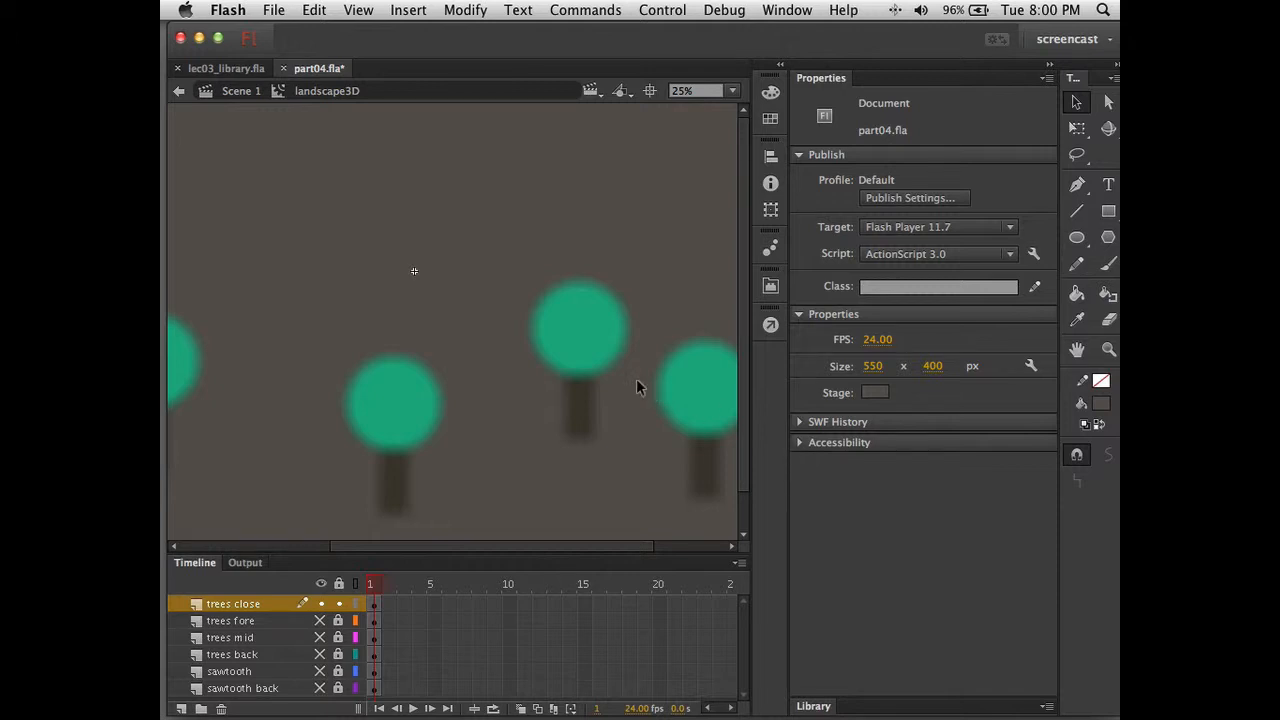
Select all close trees, unlink their X and Y blur values and set Blur Y to 0 px
key("super+a")
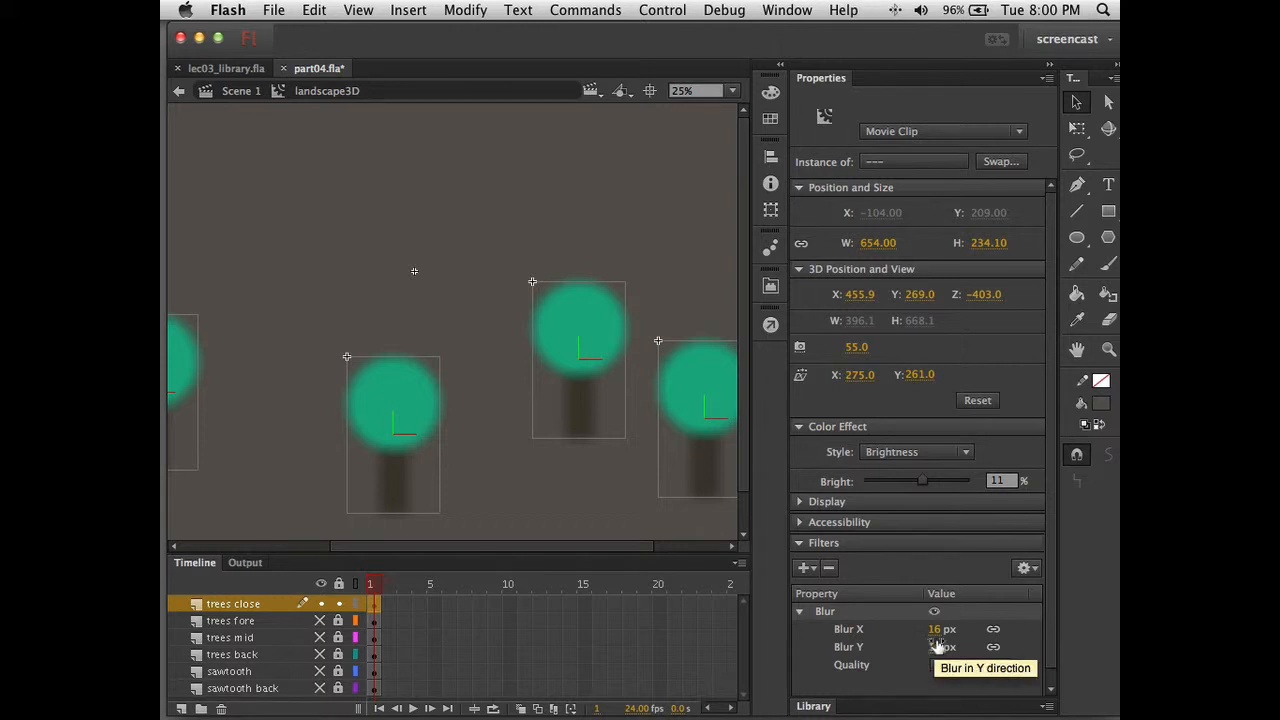
left_click(993, 648)
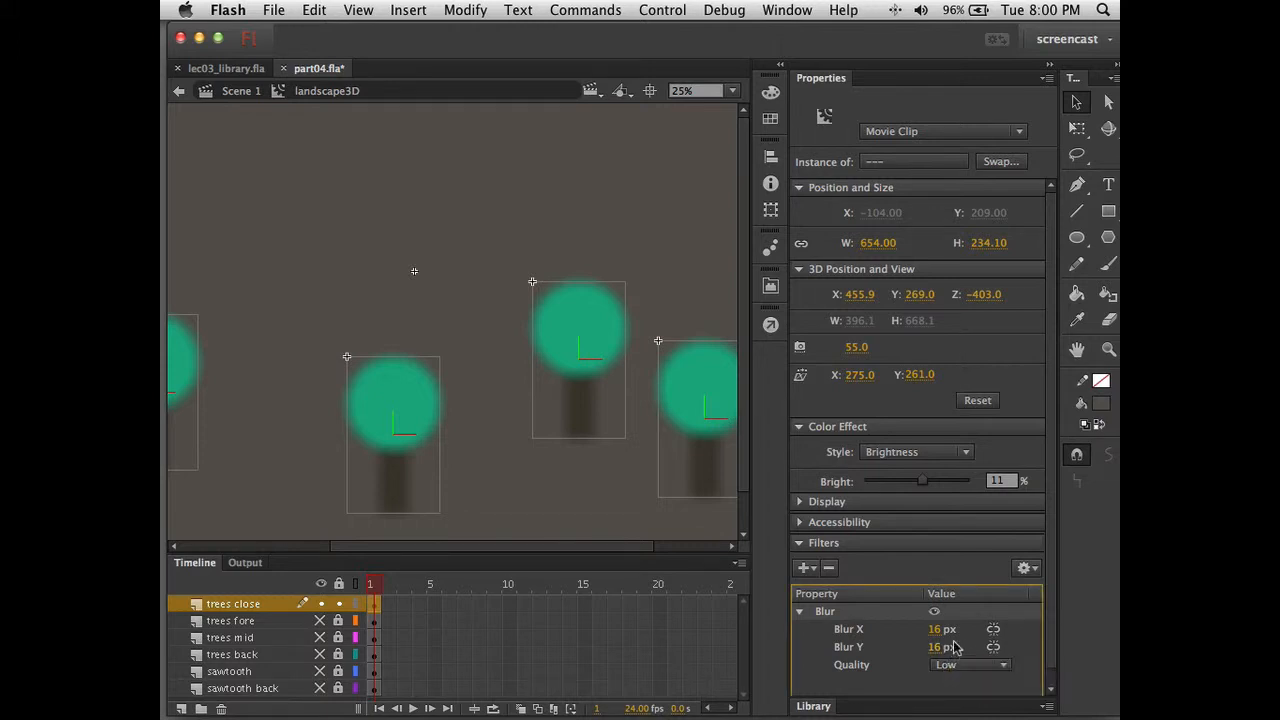
left_click(932, 647)
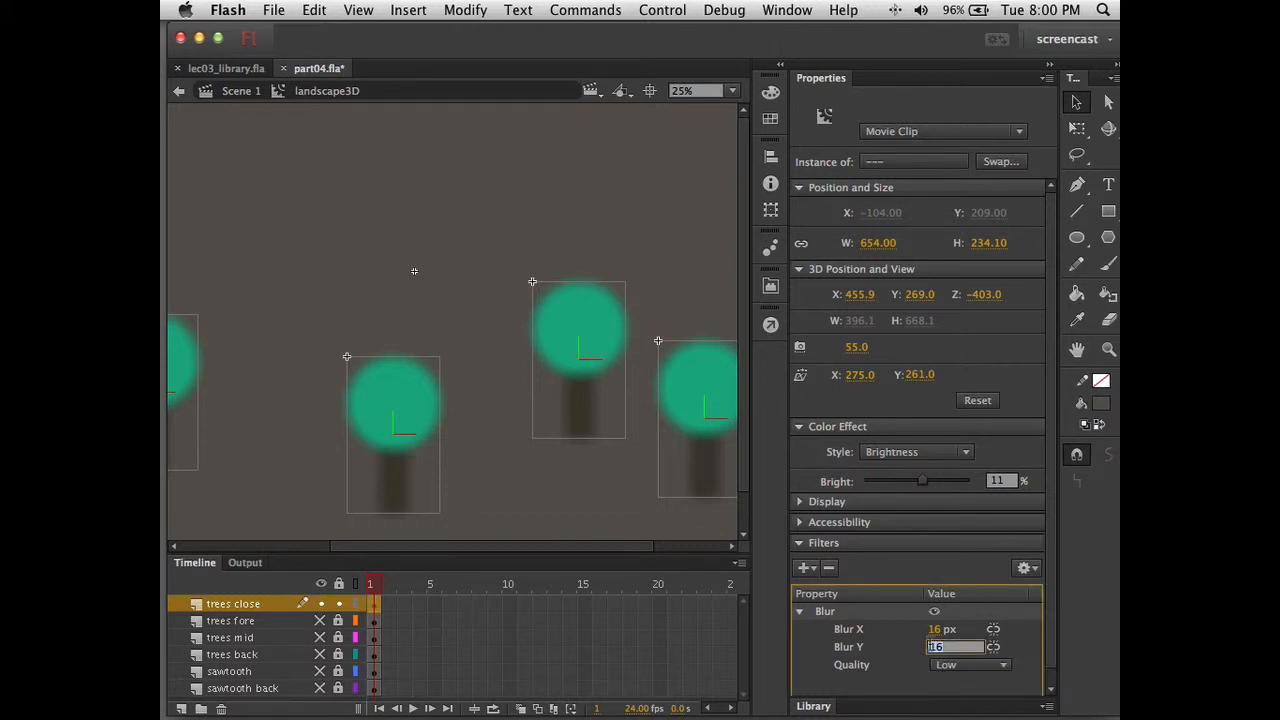
type("0")
key("Return")
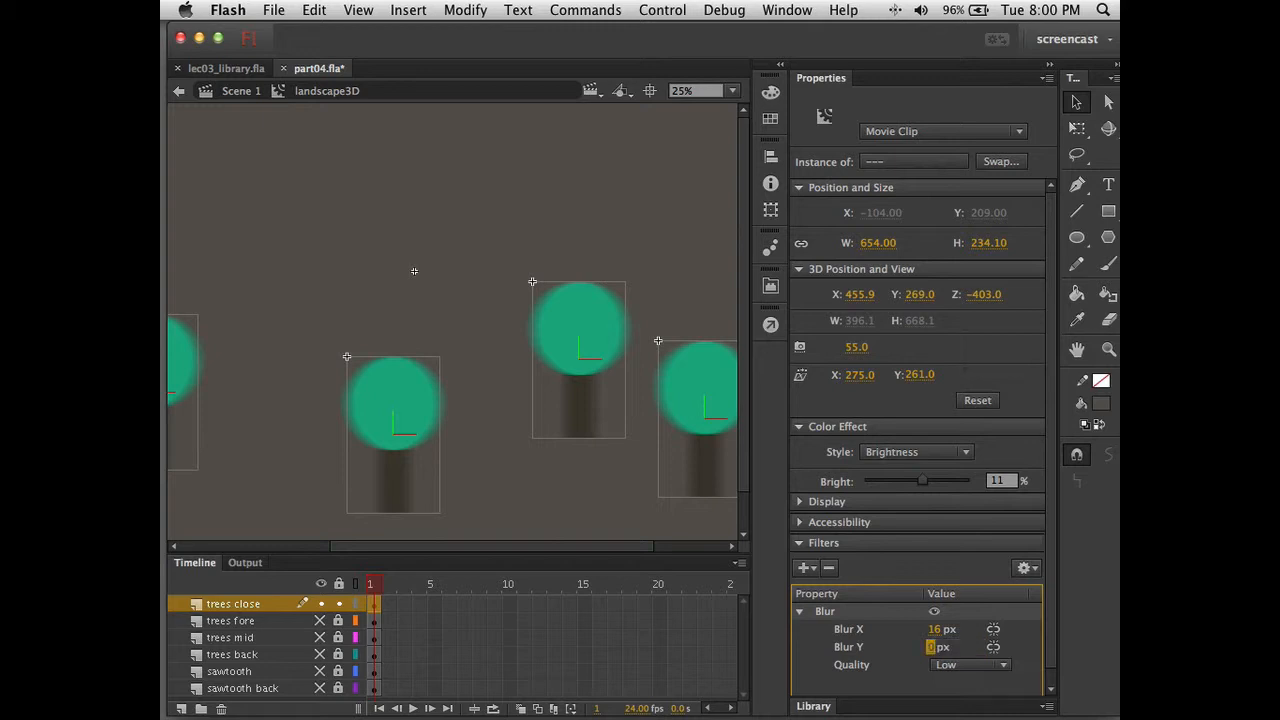
left_click(908, 650)
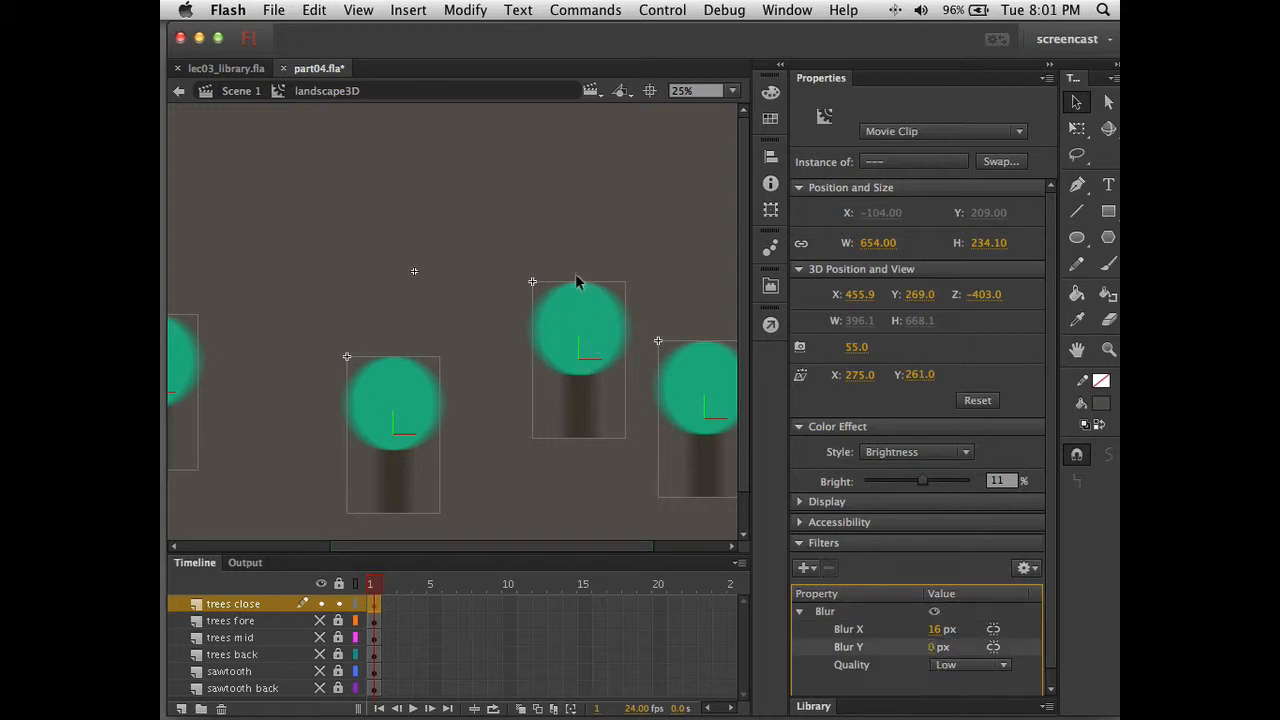
Show all the hidden sawtooth and tree layers of landscape3D again
left_click(320, 585)
left_click(320, 585)
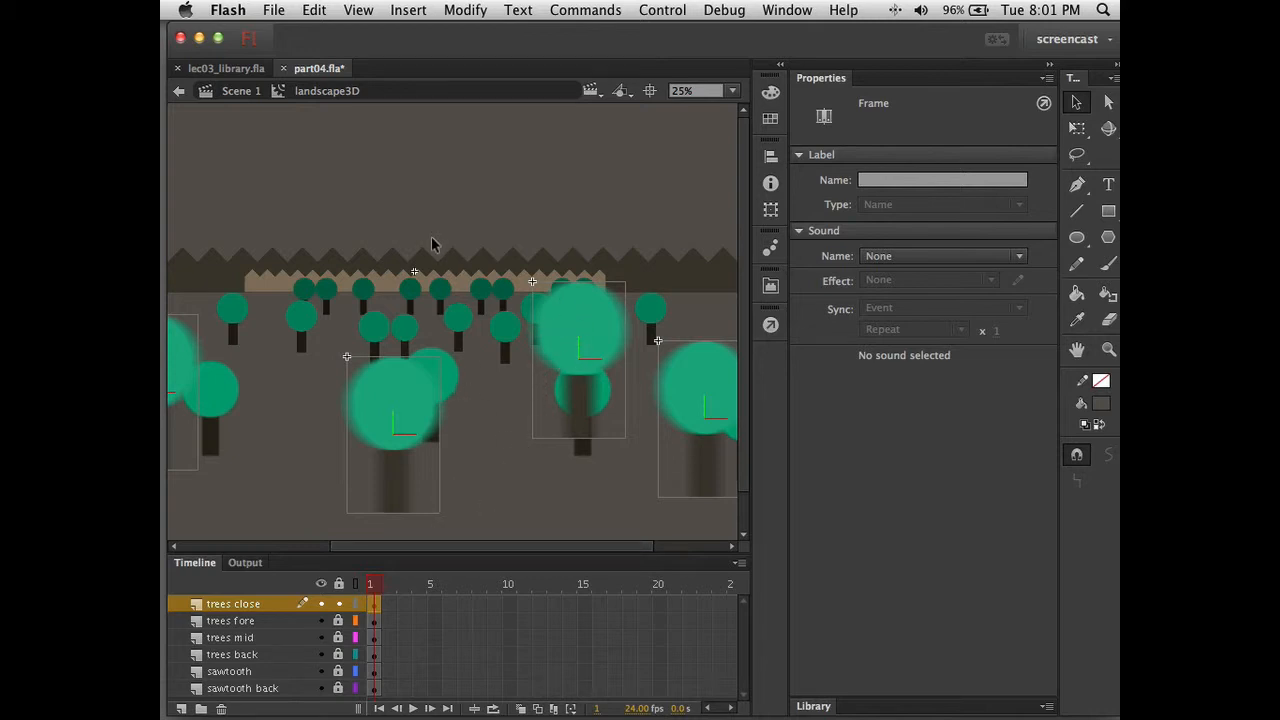
Return to Scene 1 and move the landscape3D instance up to about Y -52
left_click(232, 91)
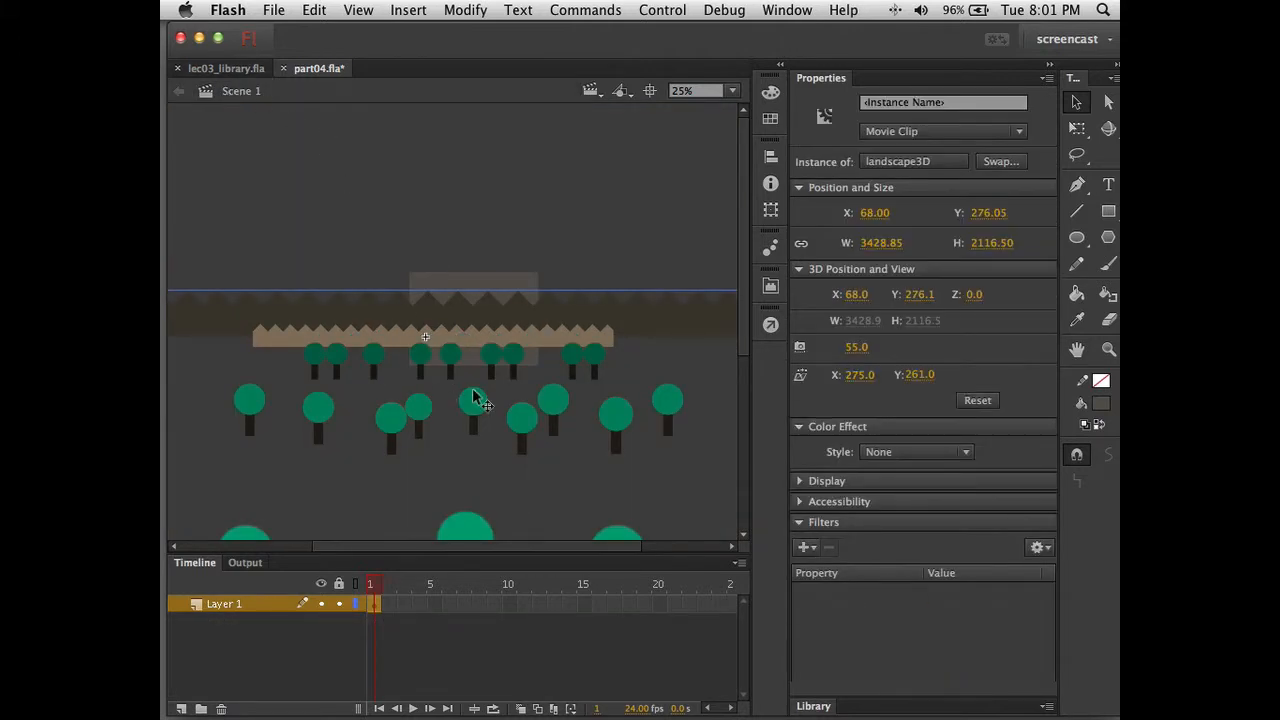
left_click(473, 391, "alt+super")
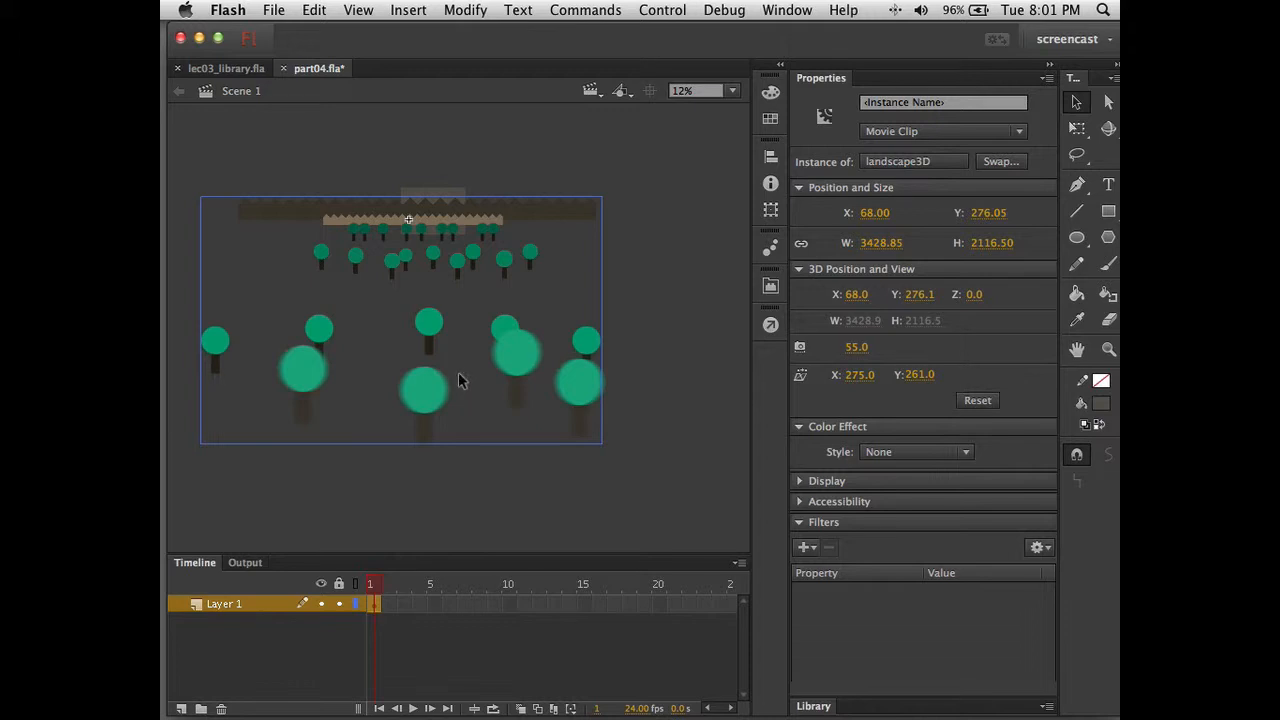
left_click_drag(424, 386, 427, 345)
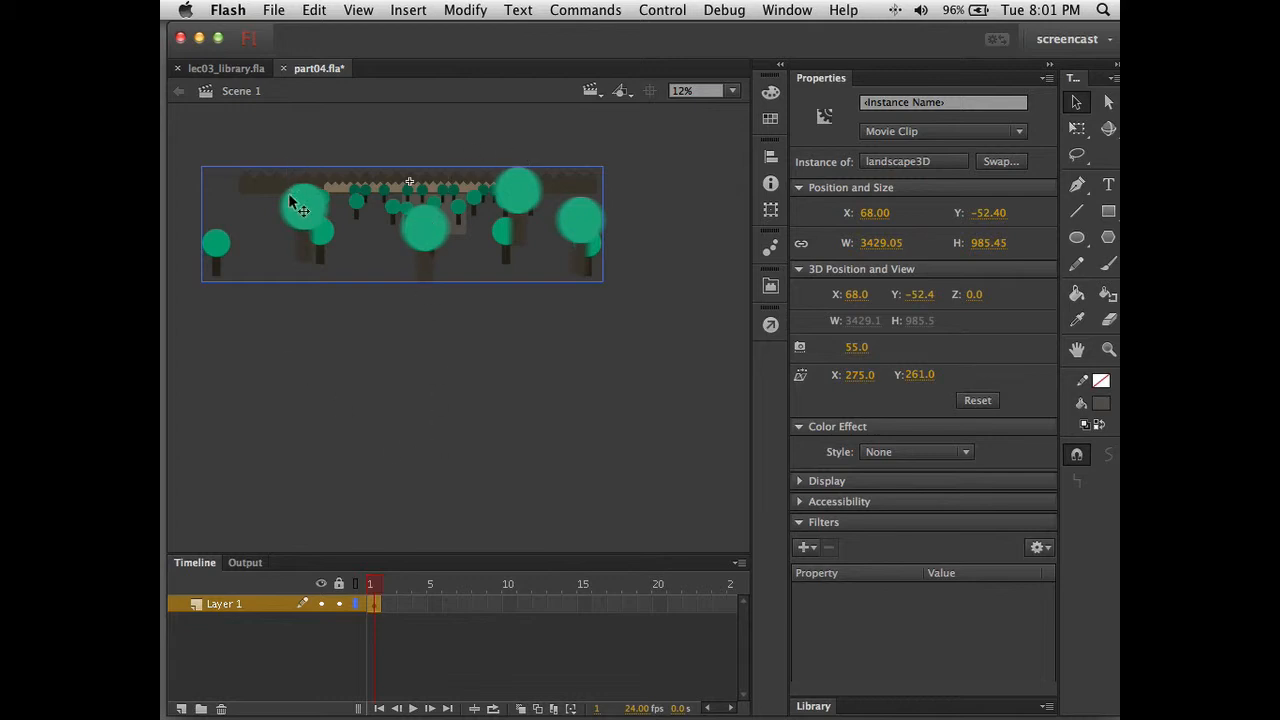
Reposition the landscape3D instance over the stage at about X 580 and Y 89
left_click_drag(290, 184, 381, 202)
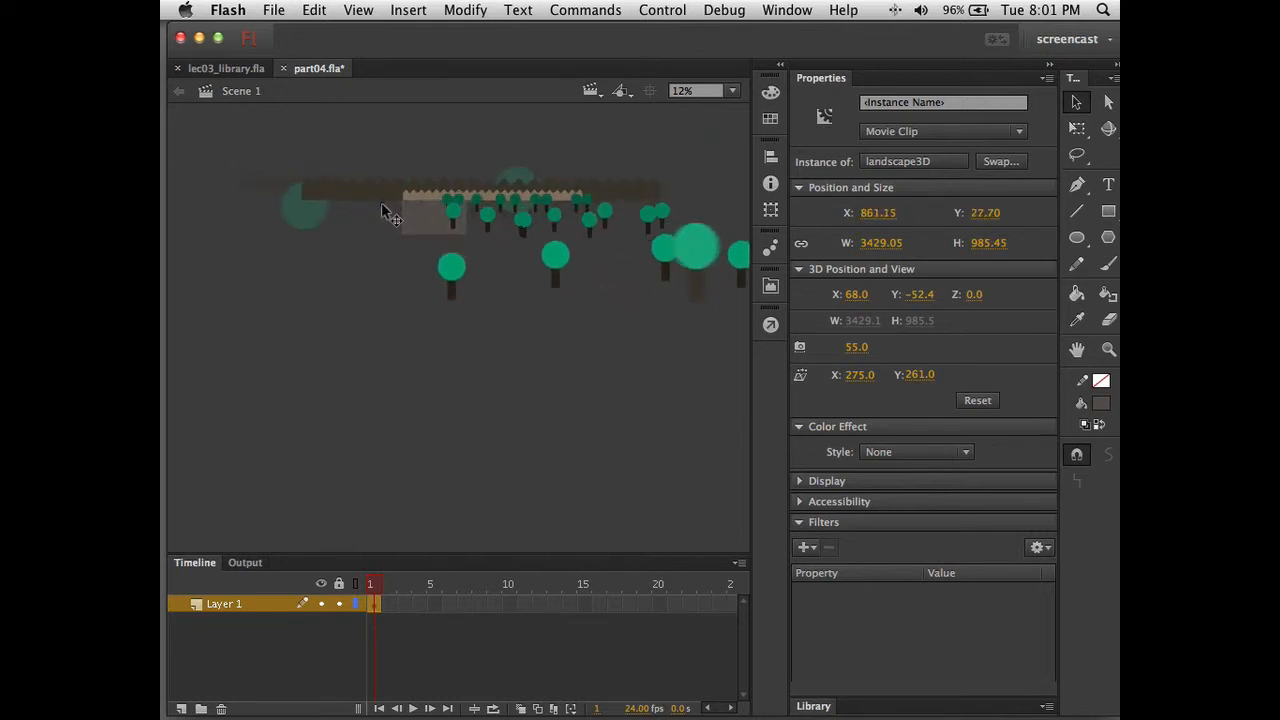
key("q")
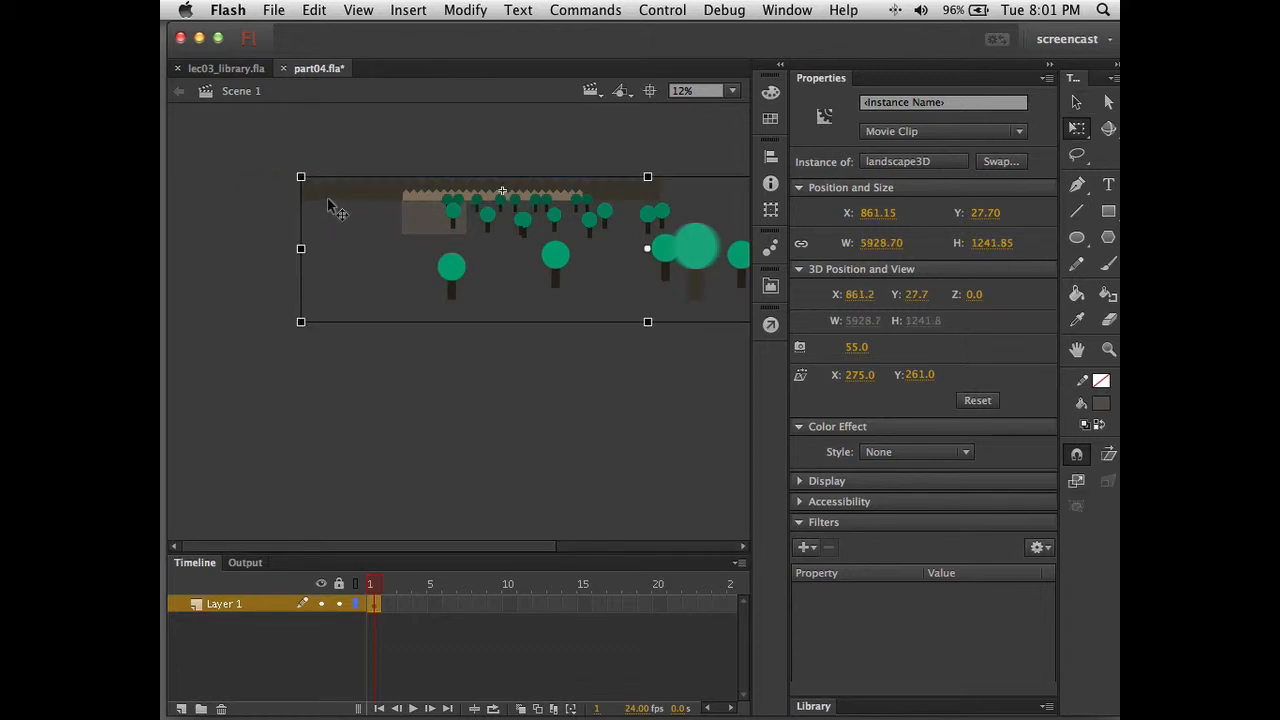
left_click_drag(300, 177, 325, 198)
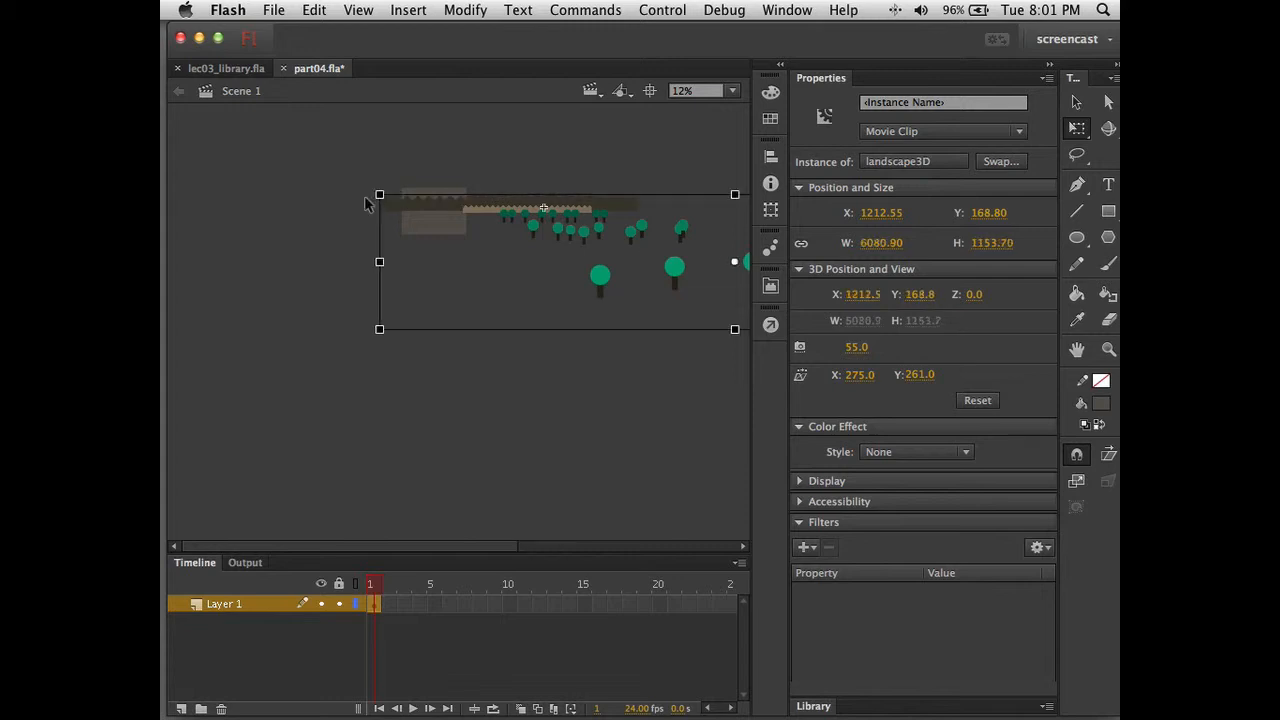
left_click_drag(480, 210, 411, 207)
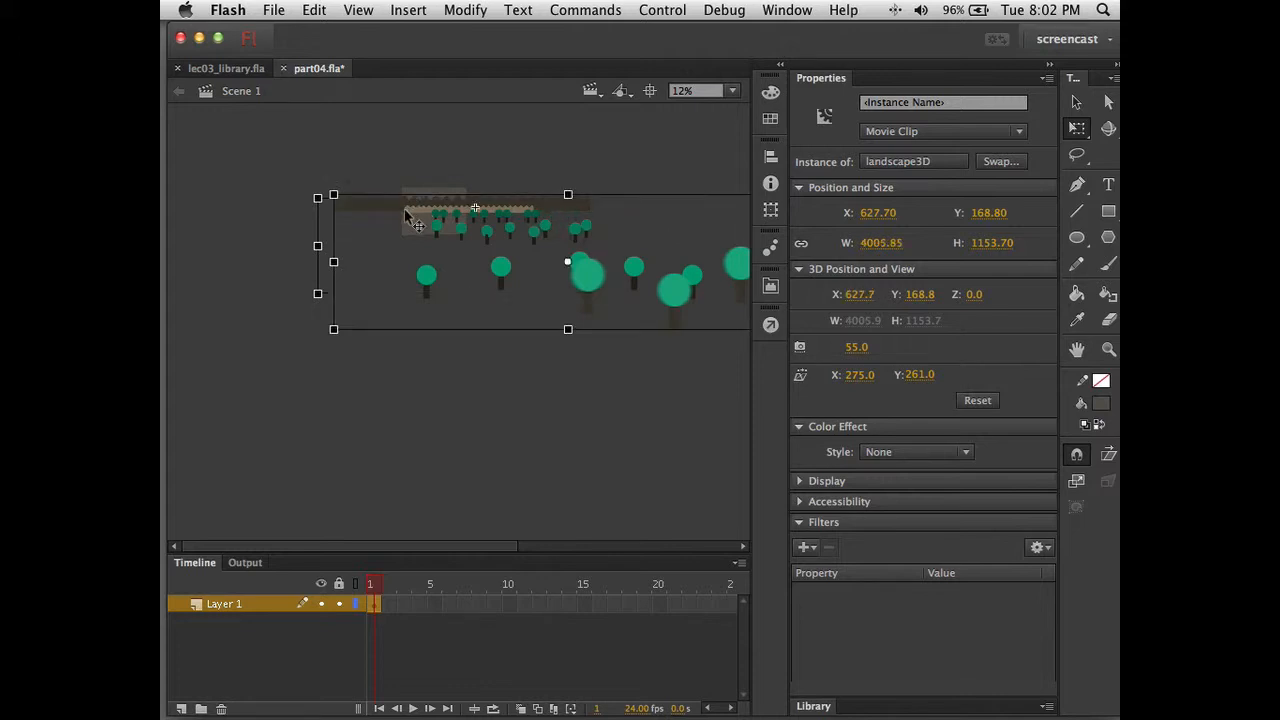
left_click_drag(412, 216, 407, 208)
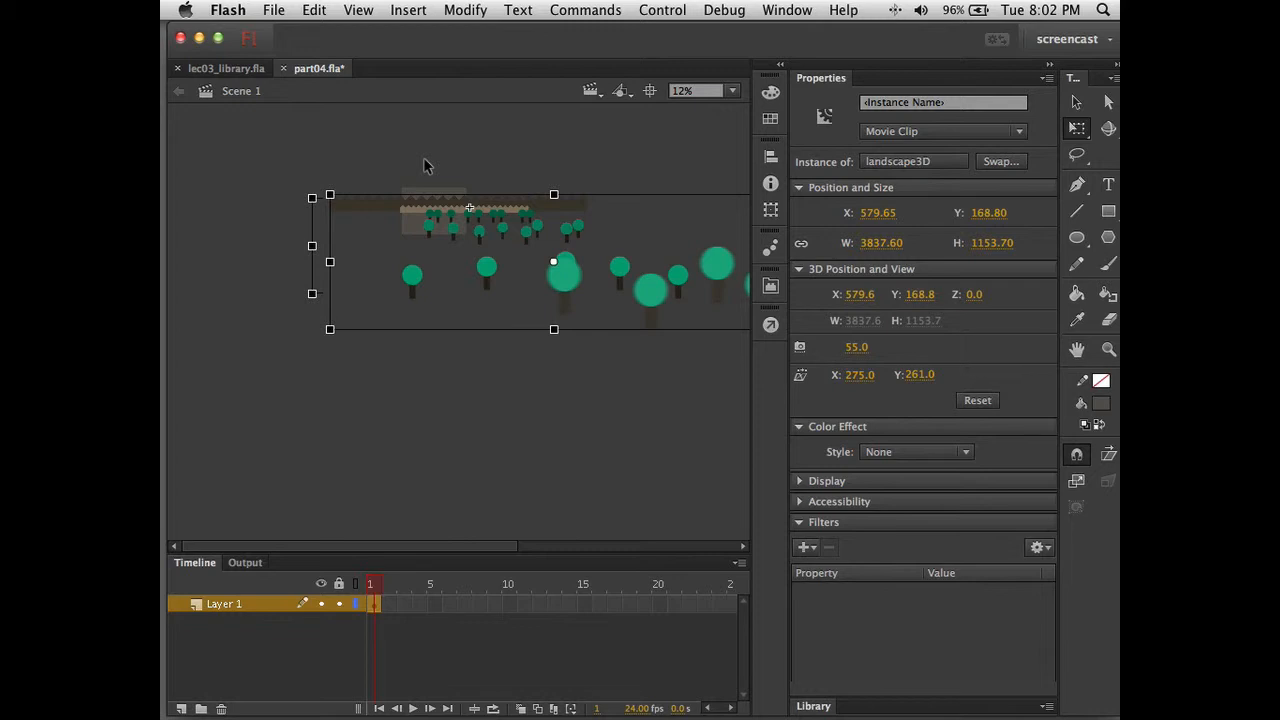
key("v")
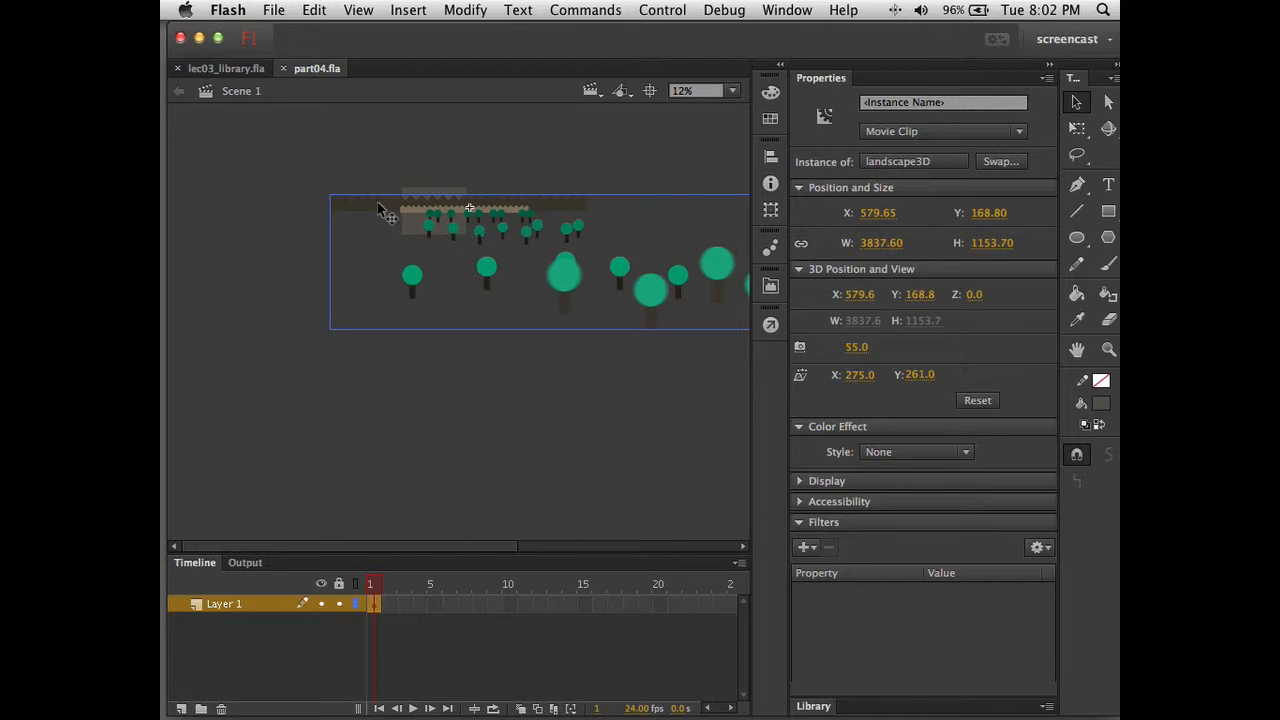
key("shift+Up")
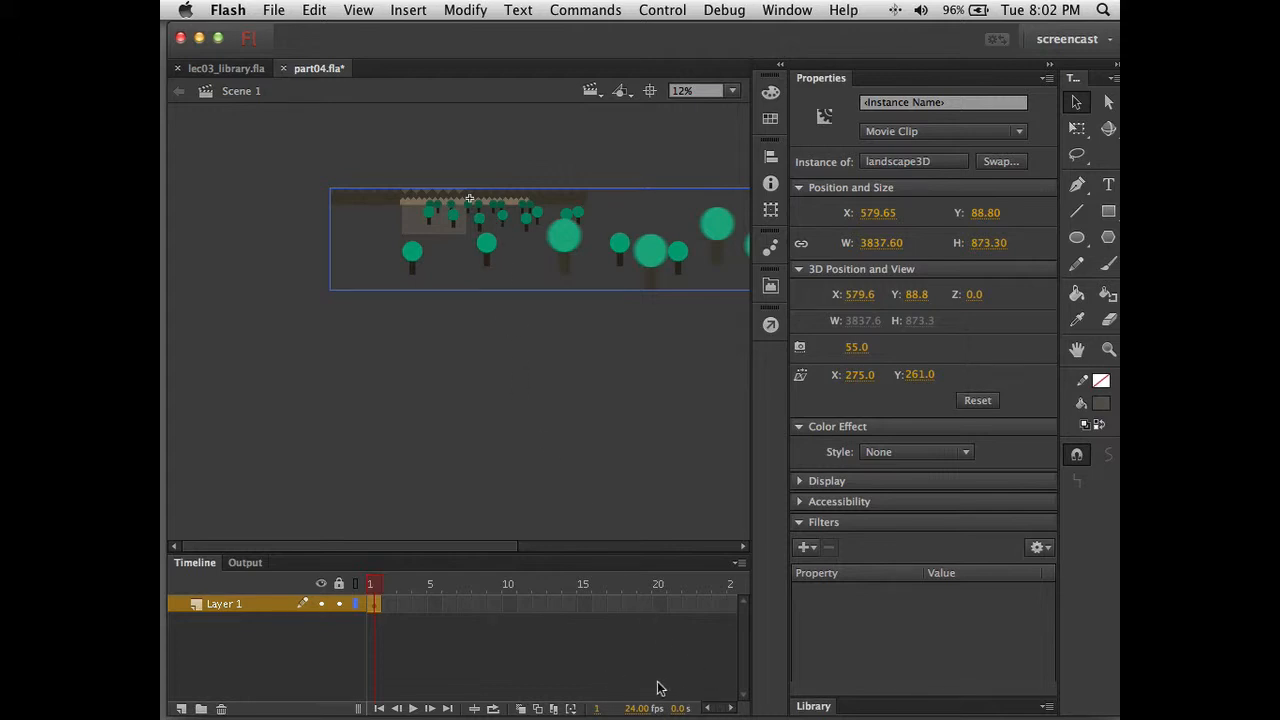
Display the timeline frames at Small size and extend Layer 1 to frame 63
left_click(741, 564)
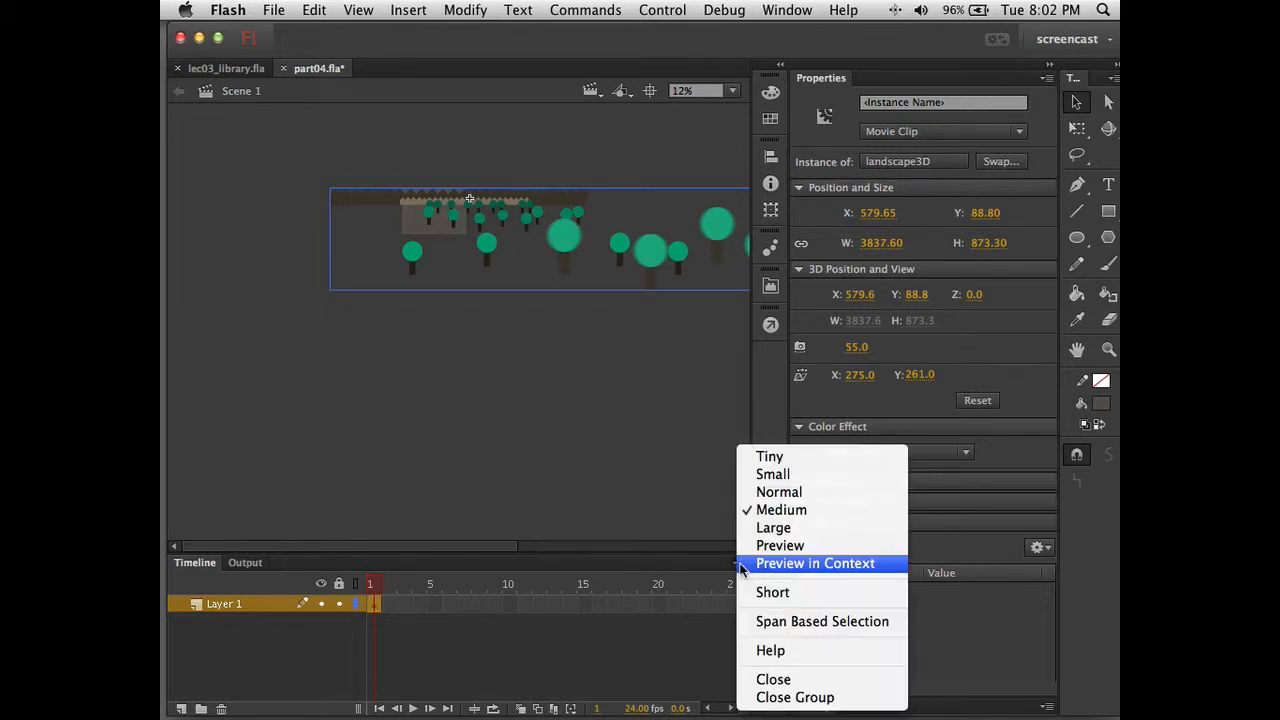
left_click(771, 476)
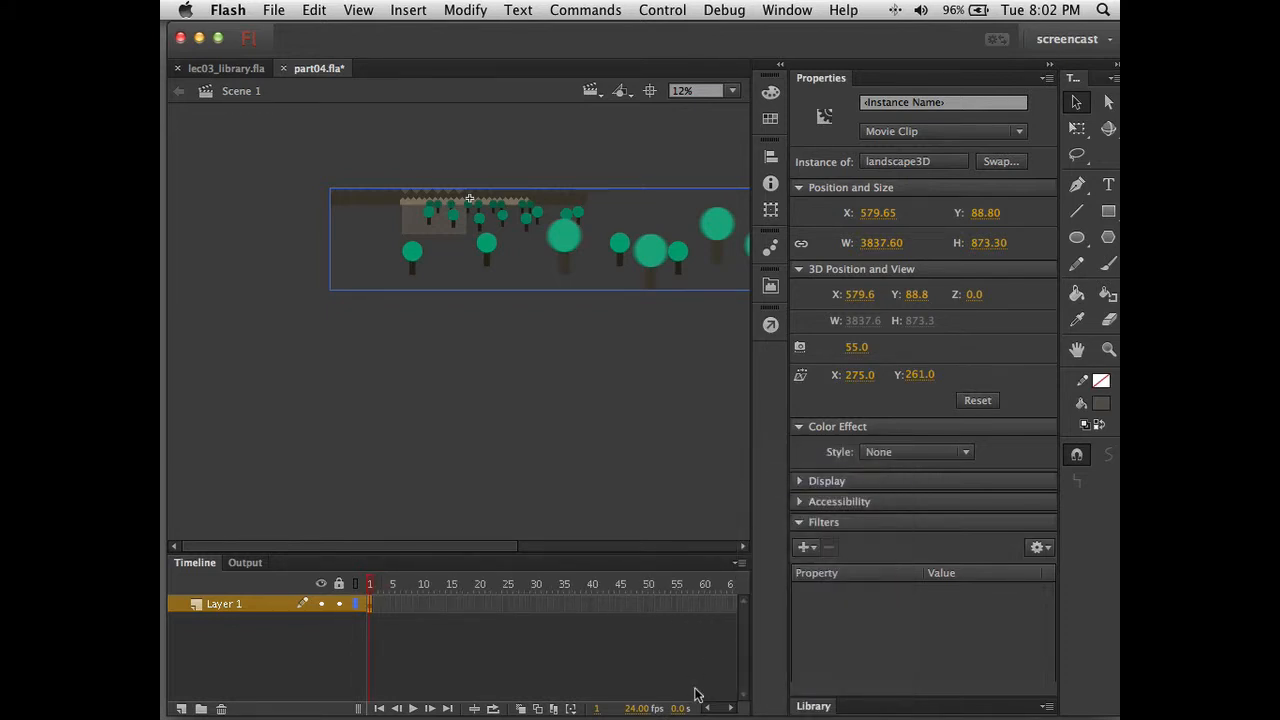
left_click(716, 604)
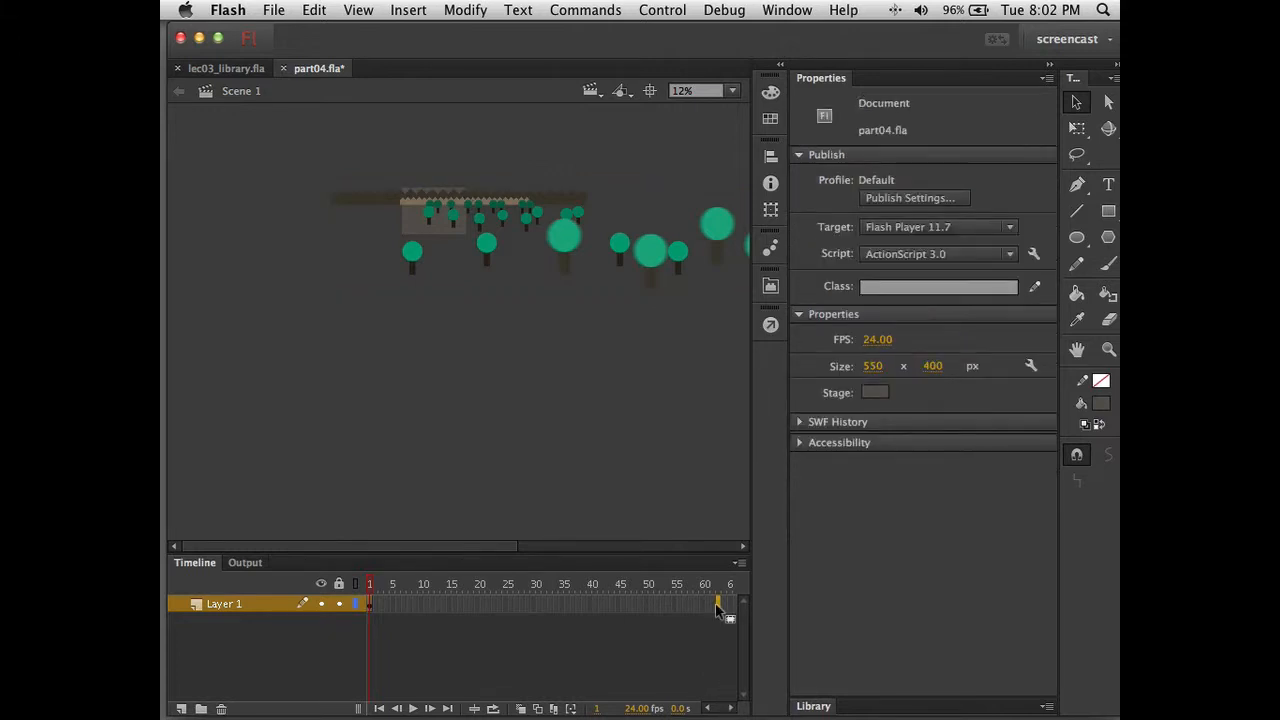
left_click(716, 605)
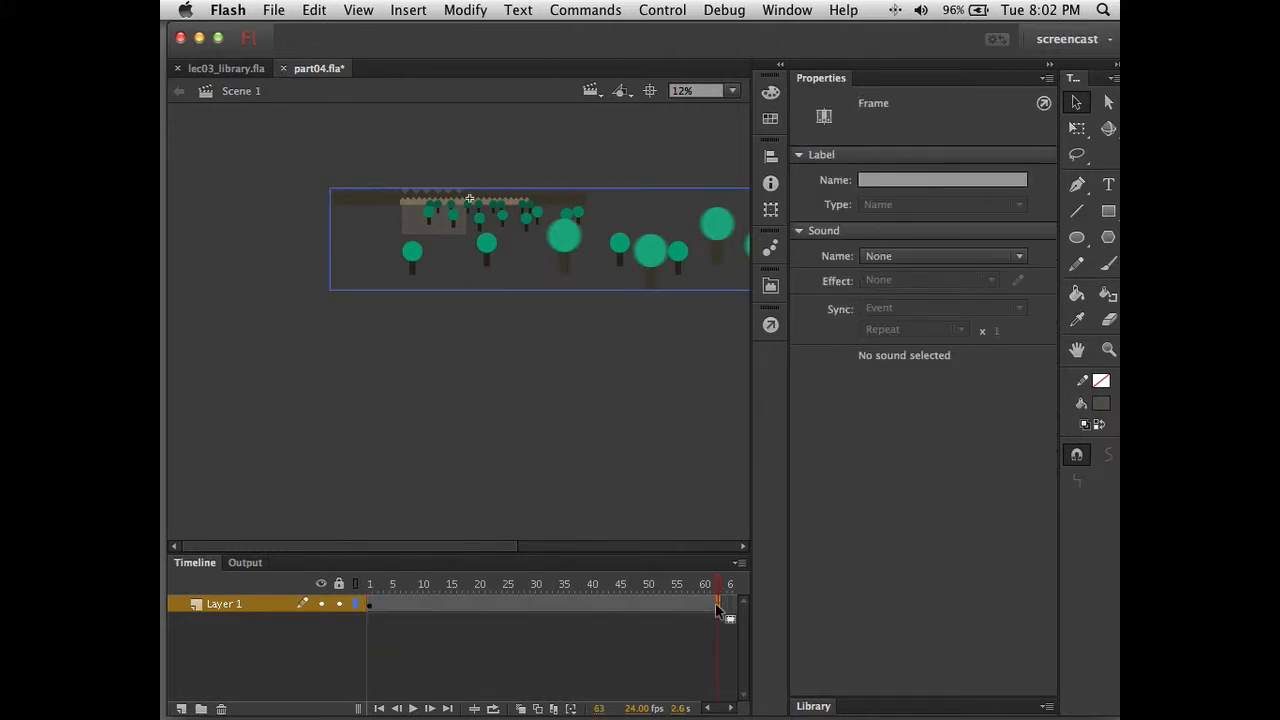
Extend Layer 1 to frame 399
left_click(730, 710)
left_click(730, 710)
left_click(730, 710)
left_click(730, 710)
left_click(730, 710)
left_click(730, 710)
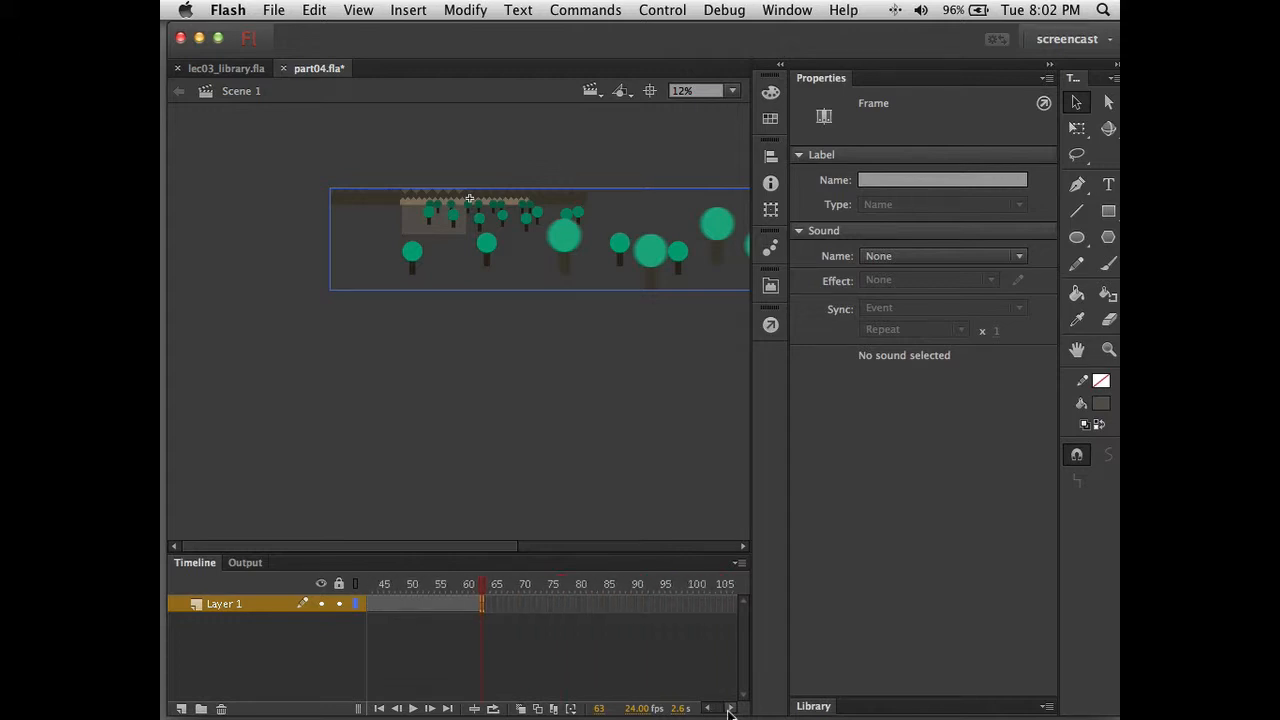
left_click(730, 710)
left_click(730, 710)
left_click(730, 710)
left_click(730, 710)
left_click(730, 710)
left_click(730, 710)
left_click(730, 710)
left_click(730, 710)
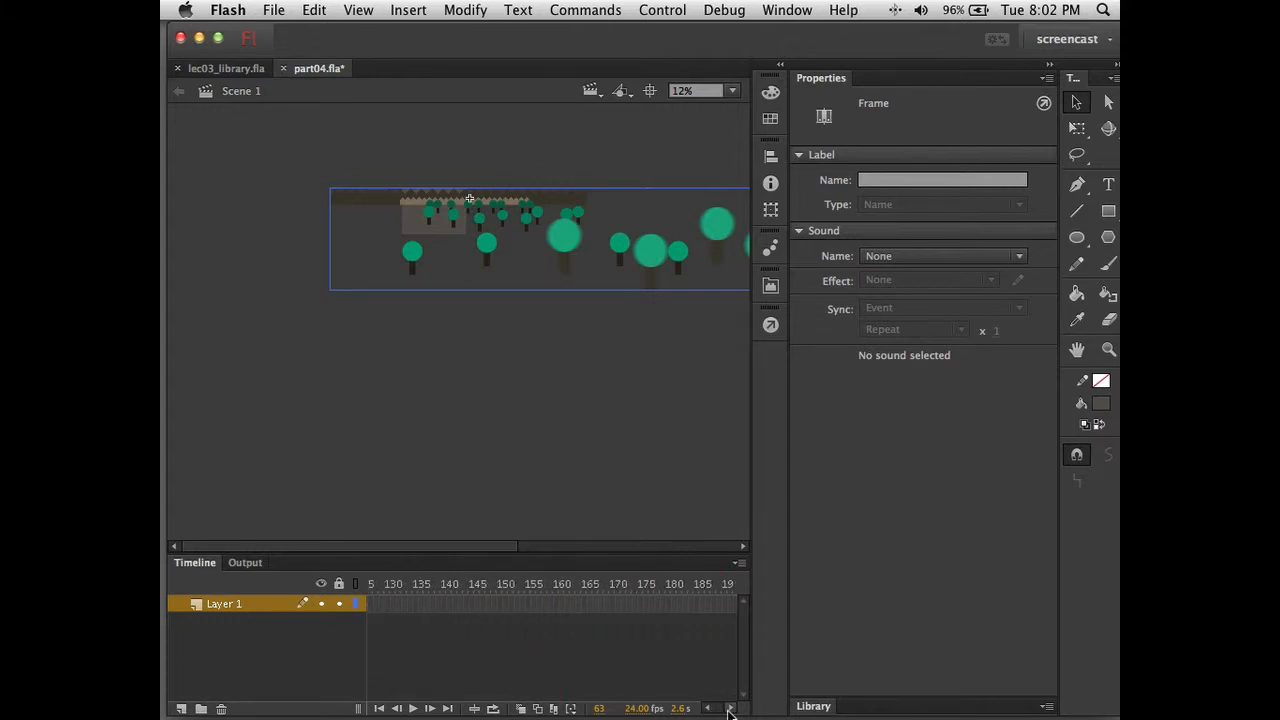
left_click(730, 710)
left_click(730, 710)
left_click(730, 710)
left_click(730, 710)
left_click(730, 710)
left_click(730, 710)
left_click(730, 710)
left_click(730, 710)
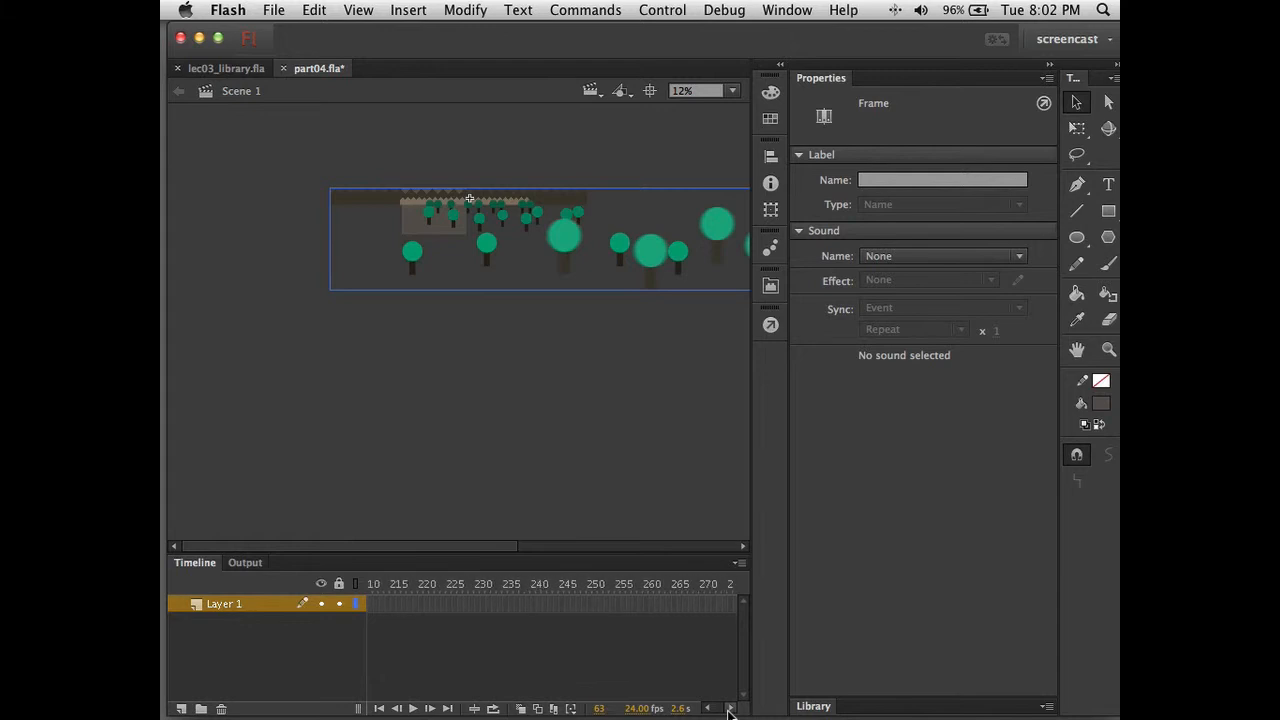
left_click(730, 710)
left_click(730, 710)
left_click(730, 710)
left_click(730, 710)
left_click(730, 710)
left_click(730, 710)
left_click(730, 710)
left_click(730, 710)
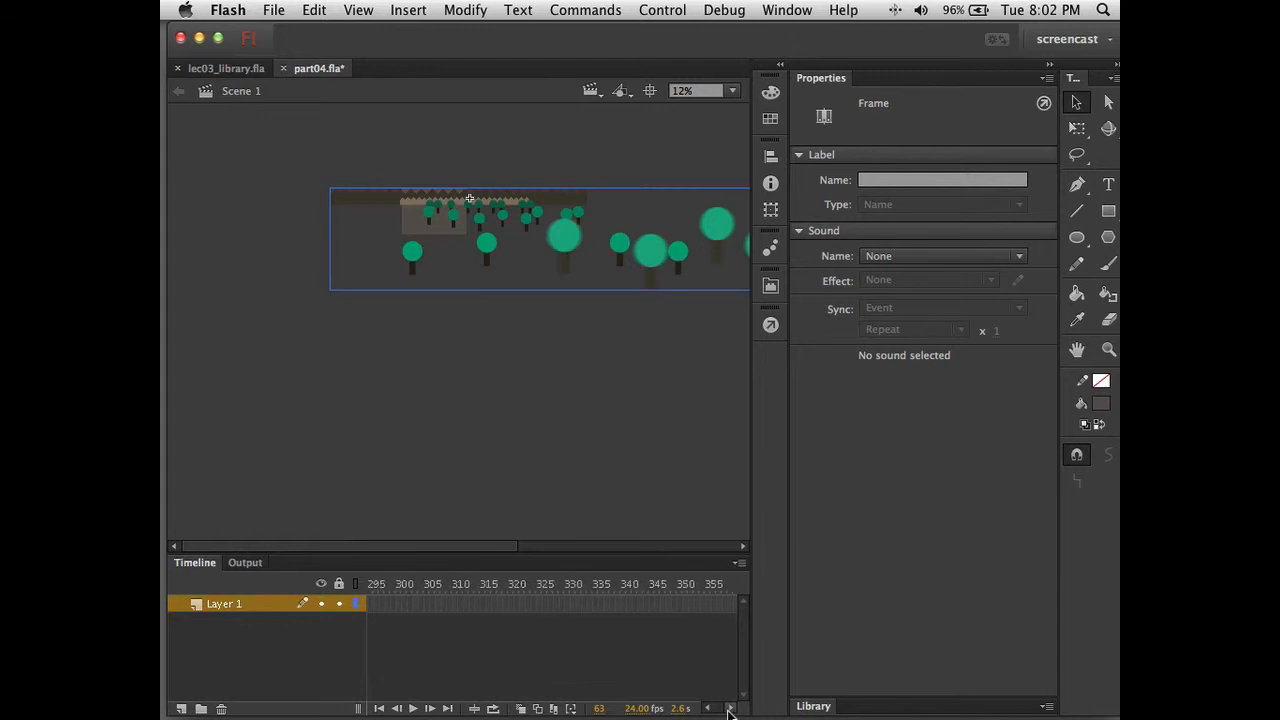
left_click(730, 710)
left_click(730, 710)
left_click(730, 710)
left_click(730, 710)
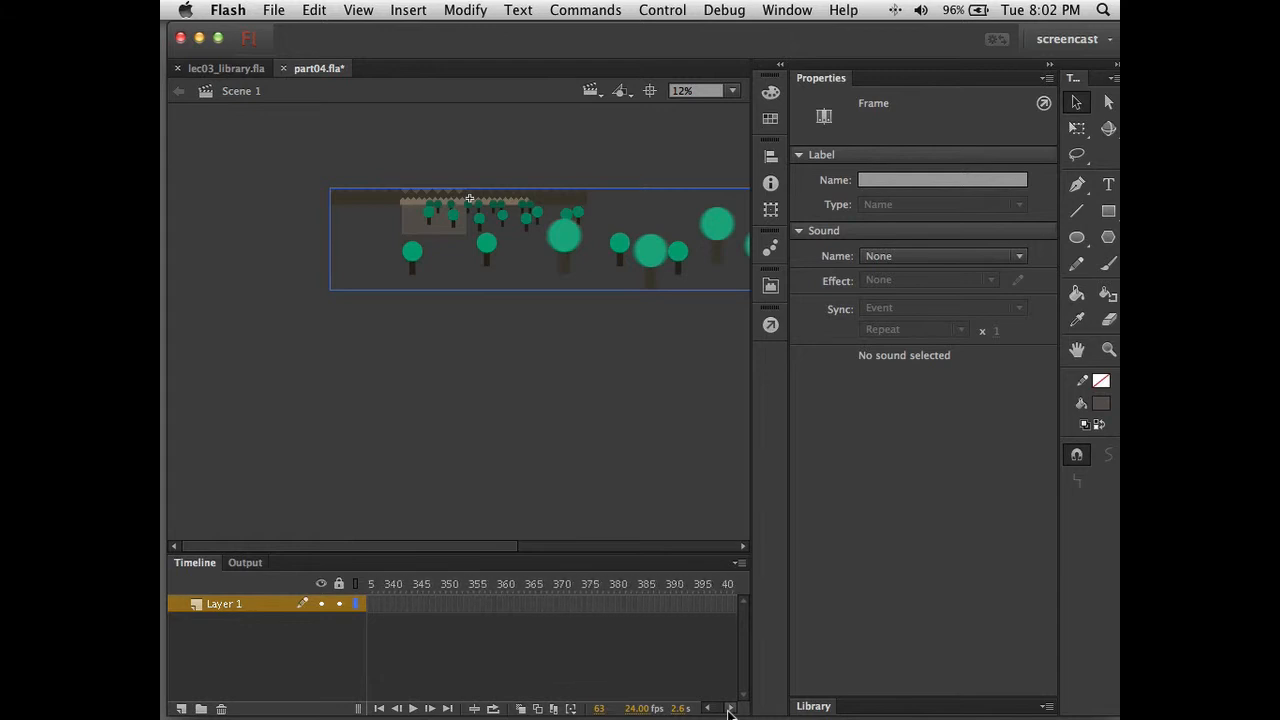
left_click(720, 604)
key("F5")
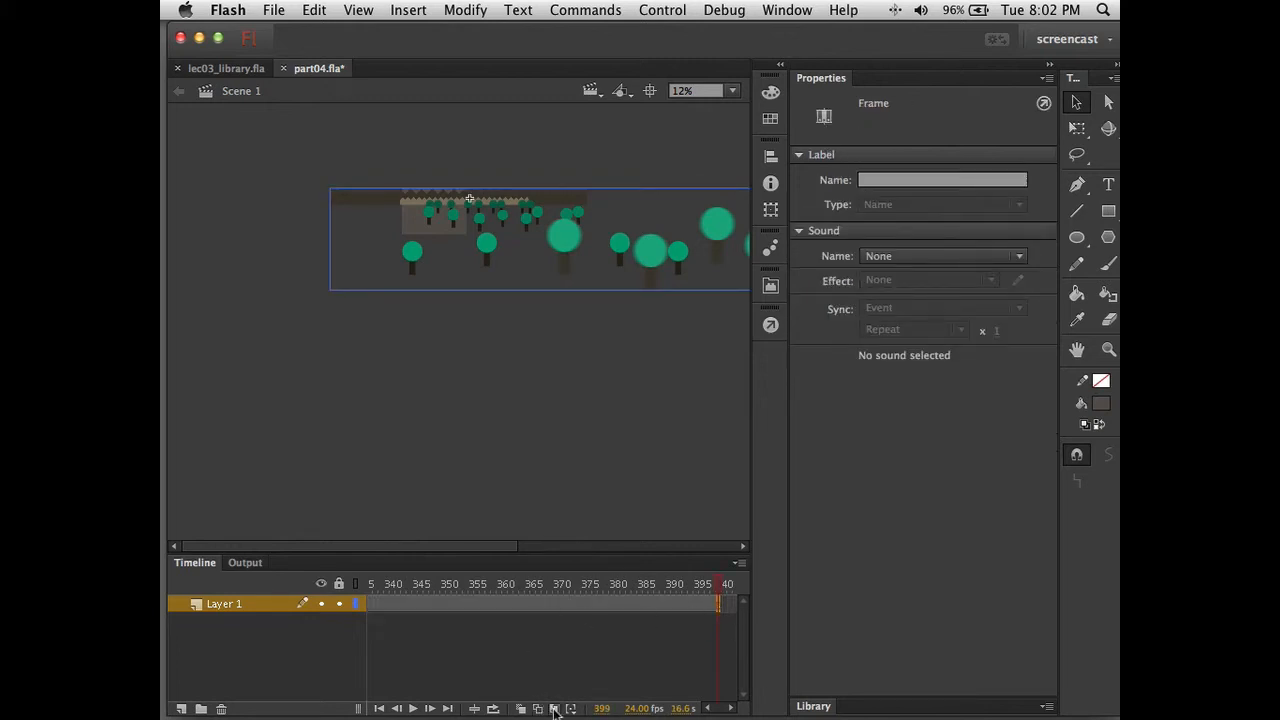
Create a motion tween on Layer 1 from frame 1
left_click(378, 709)
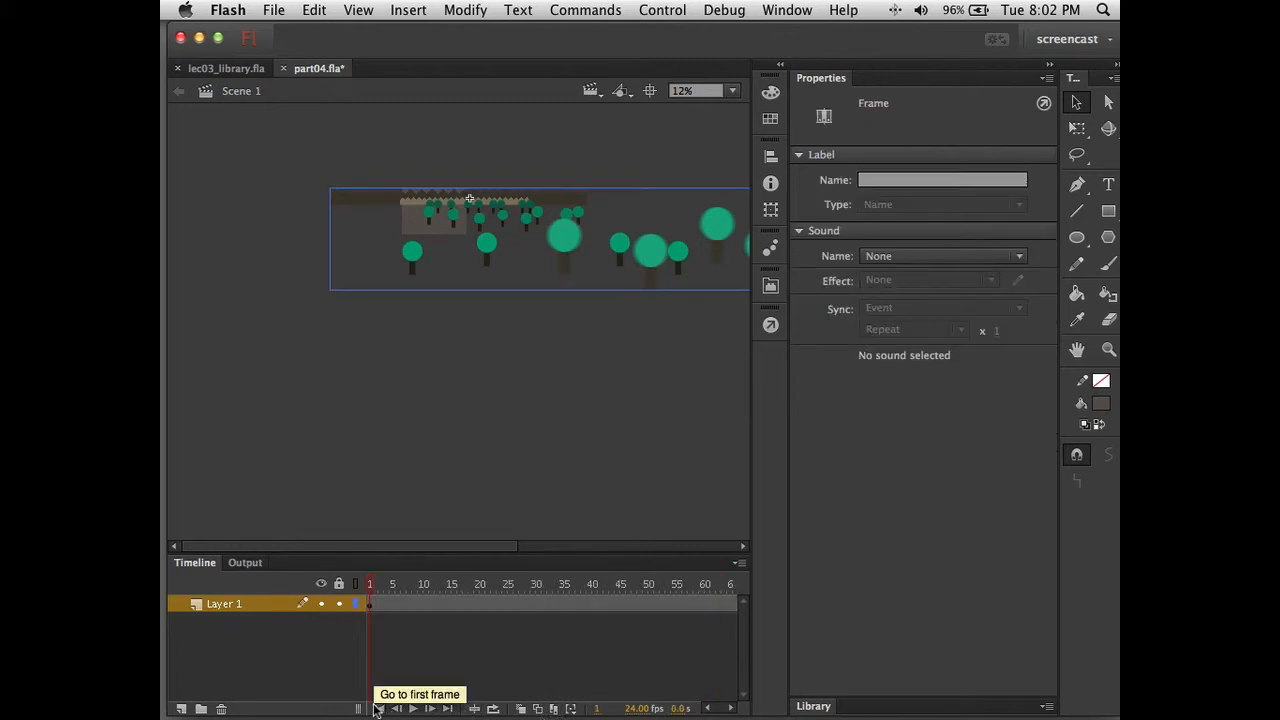
right_click(374, 608)
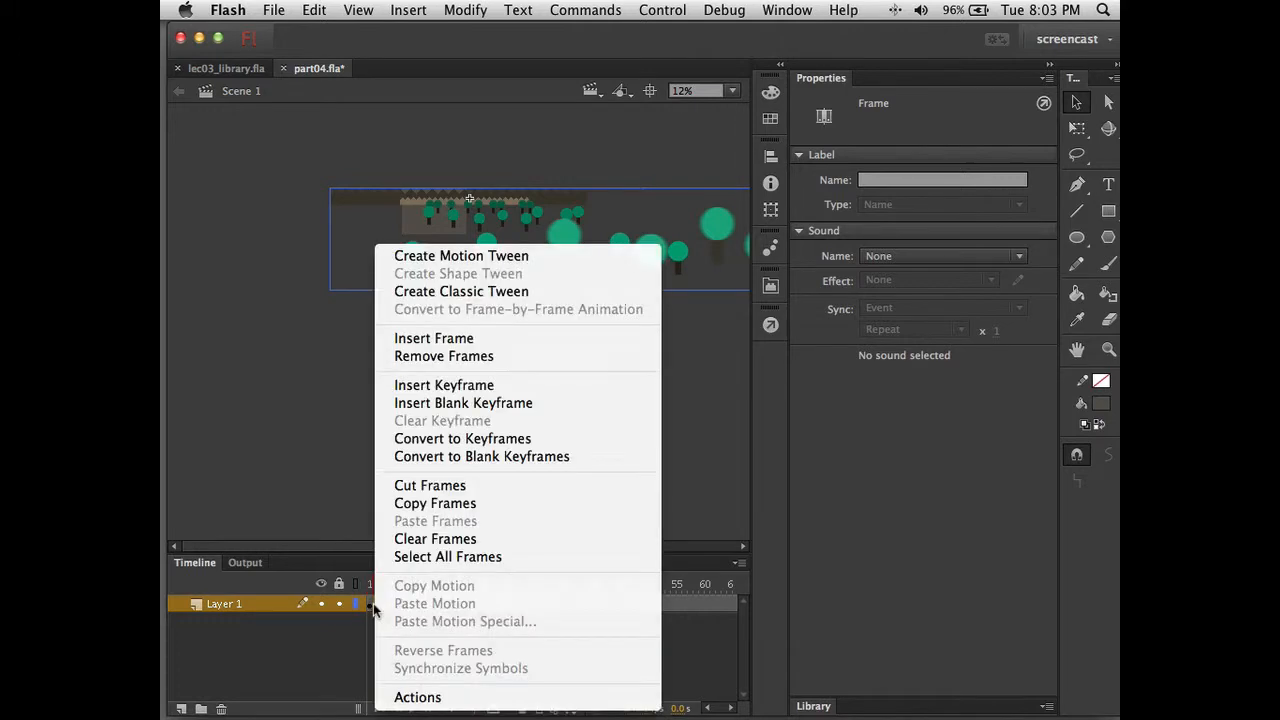
left_click(457, 257)
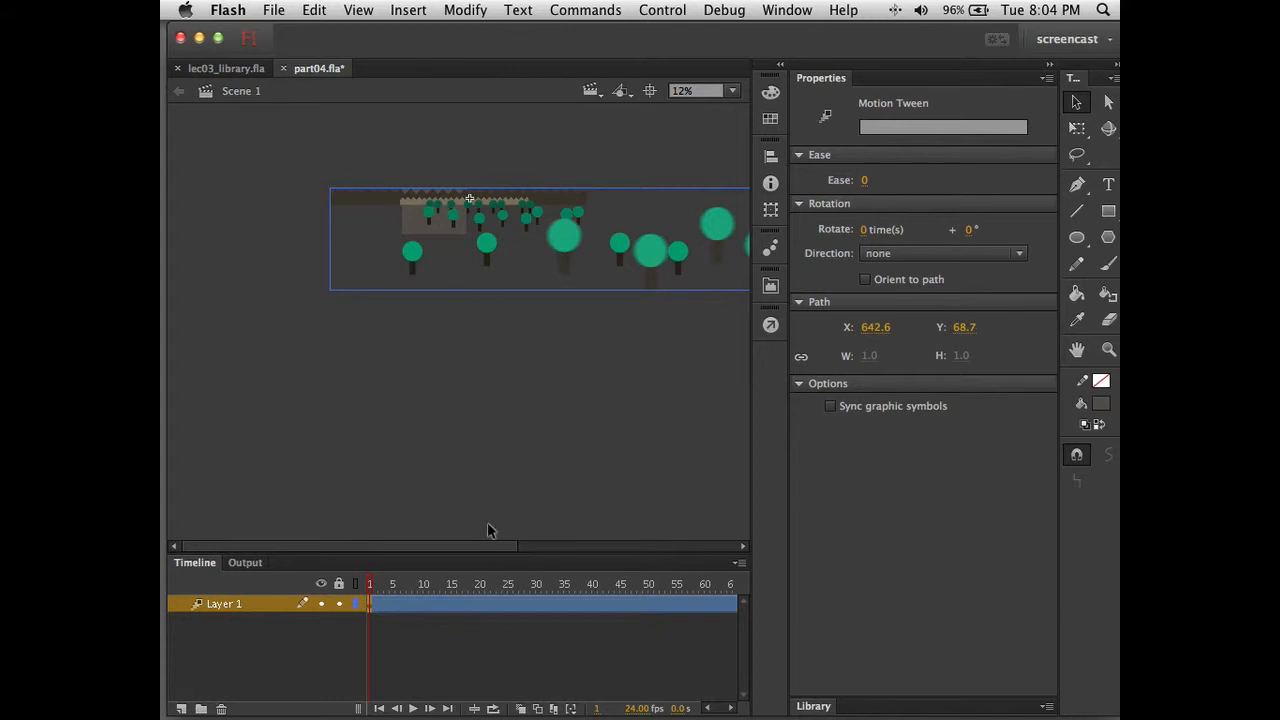
At frame 399, shift the landscape3D instance horizontally to about X -45, and preview the animation as a test movie
left_click(449, 708)
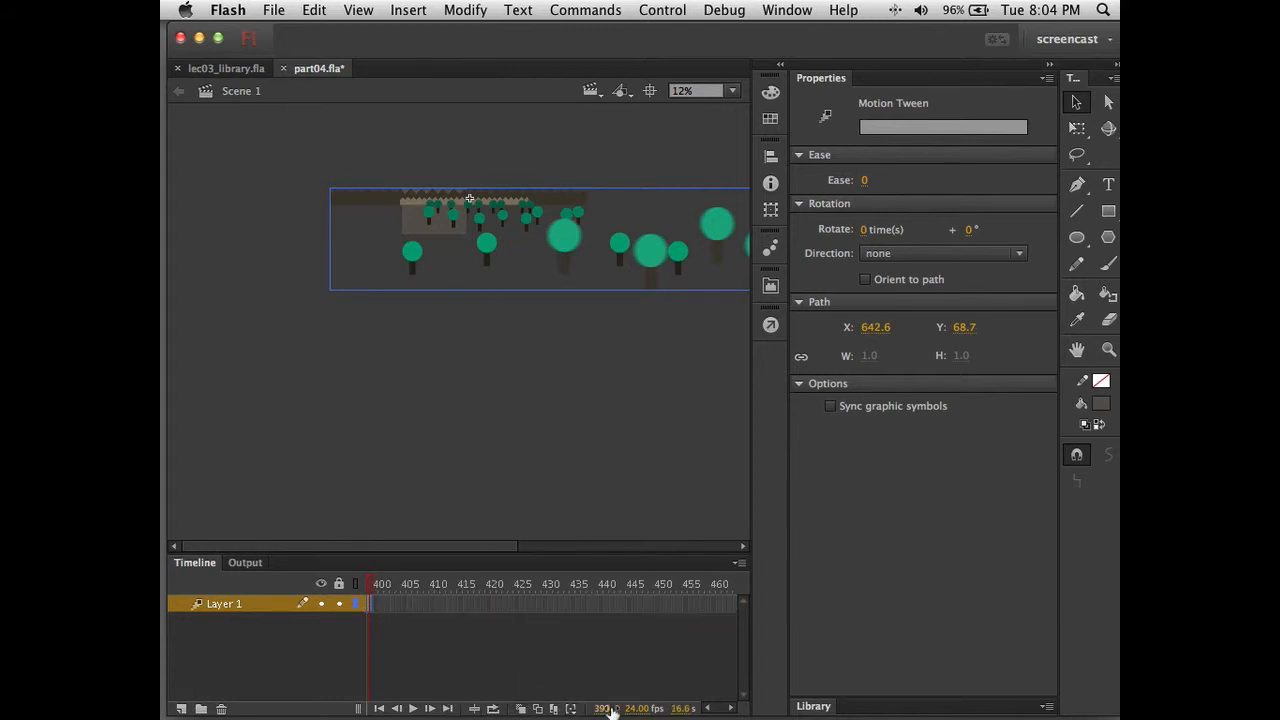
left_click(474, 708)
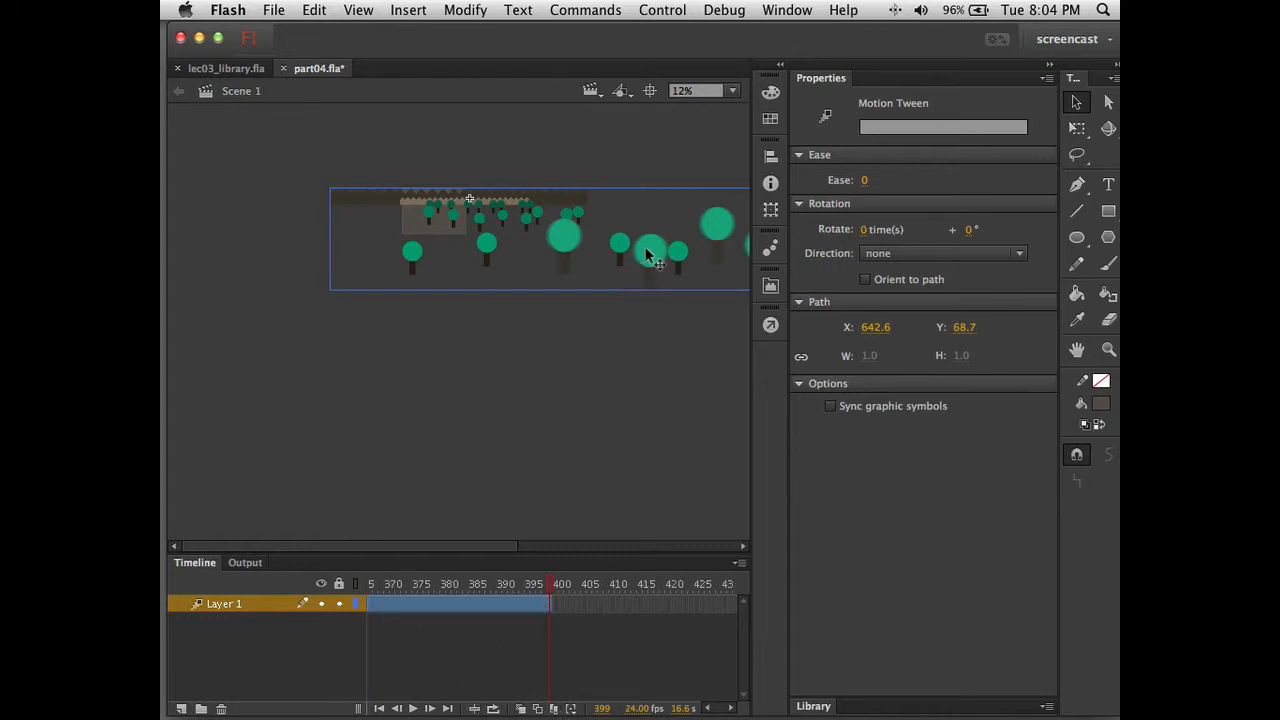
left_click_drag(647, 250, 572, 248)
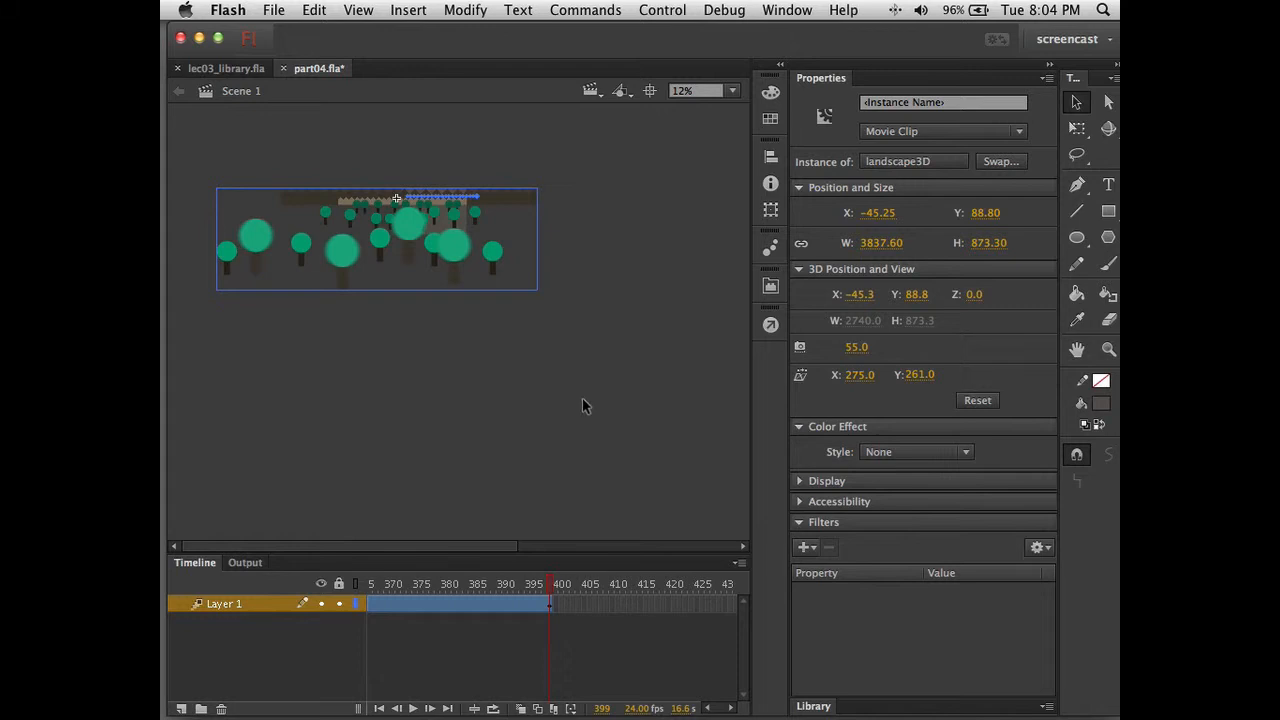
key("super+Return")
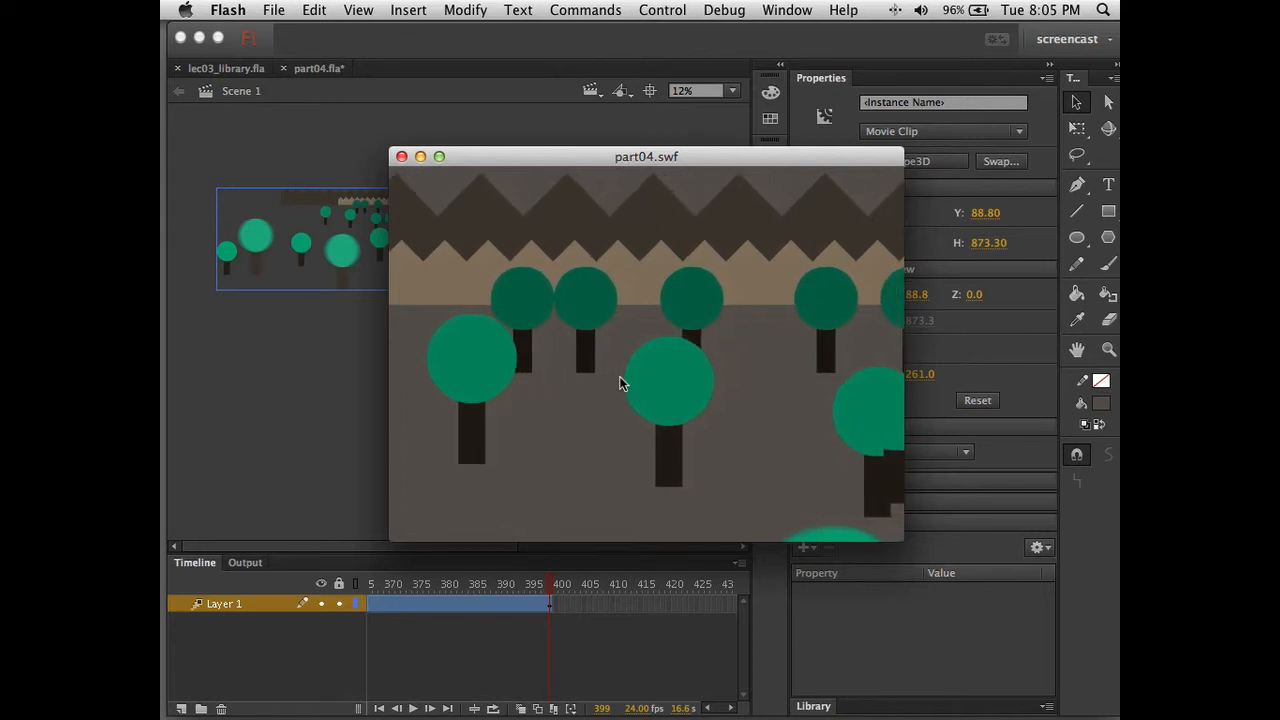
left_click(401, 158)
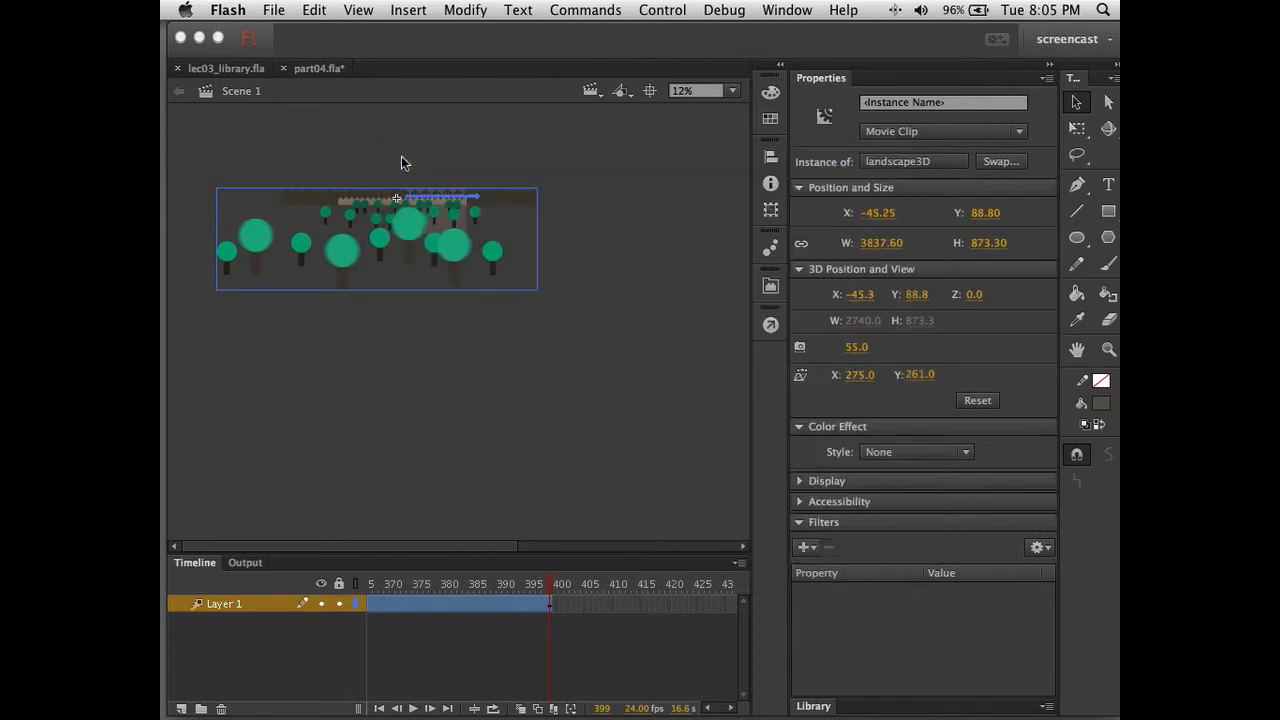
Extend the Layer 1 motion tween to frame 400 and add a keyframe there that holds the instance's position
left_click(557, 606)
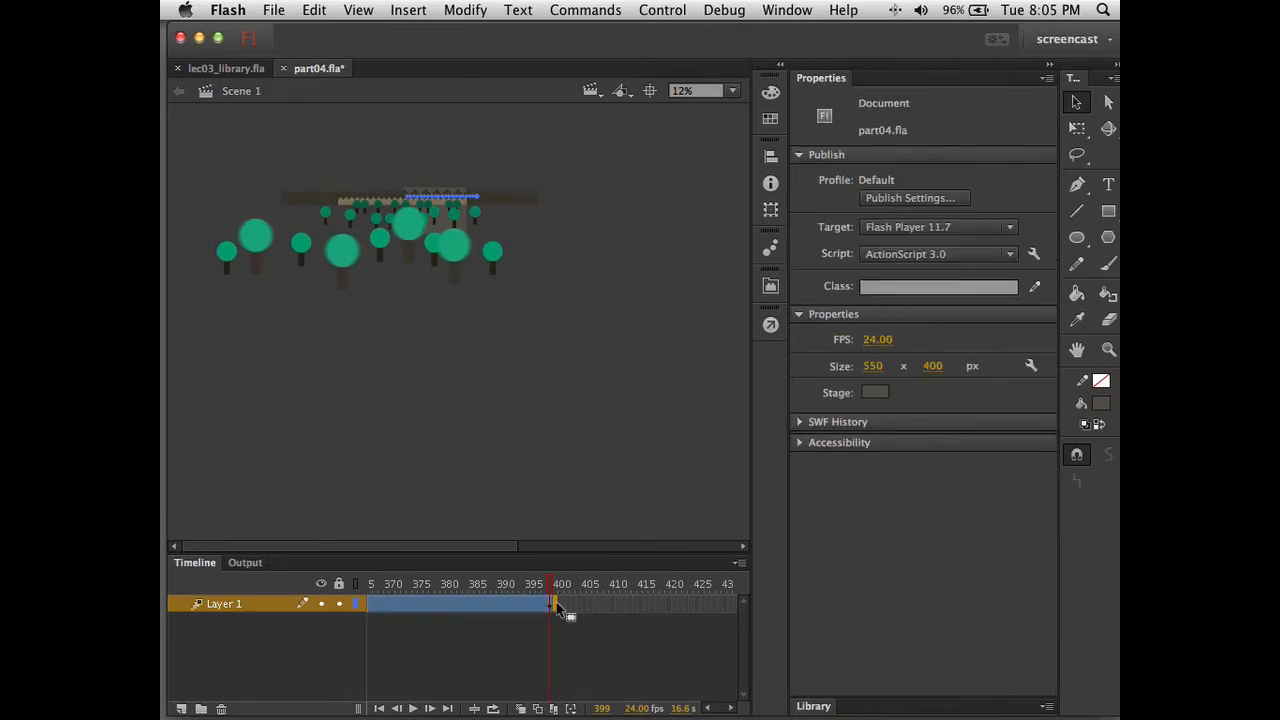
left_click(556, 604)
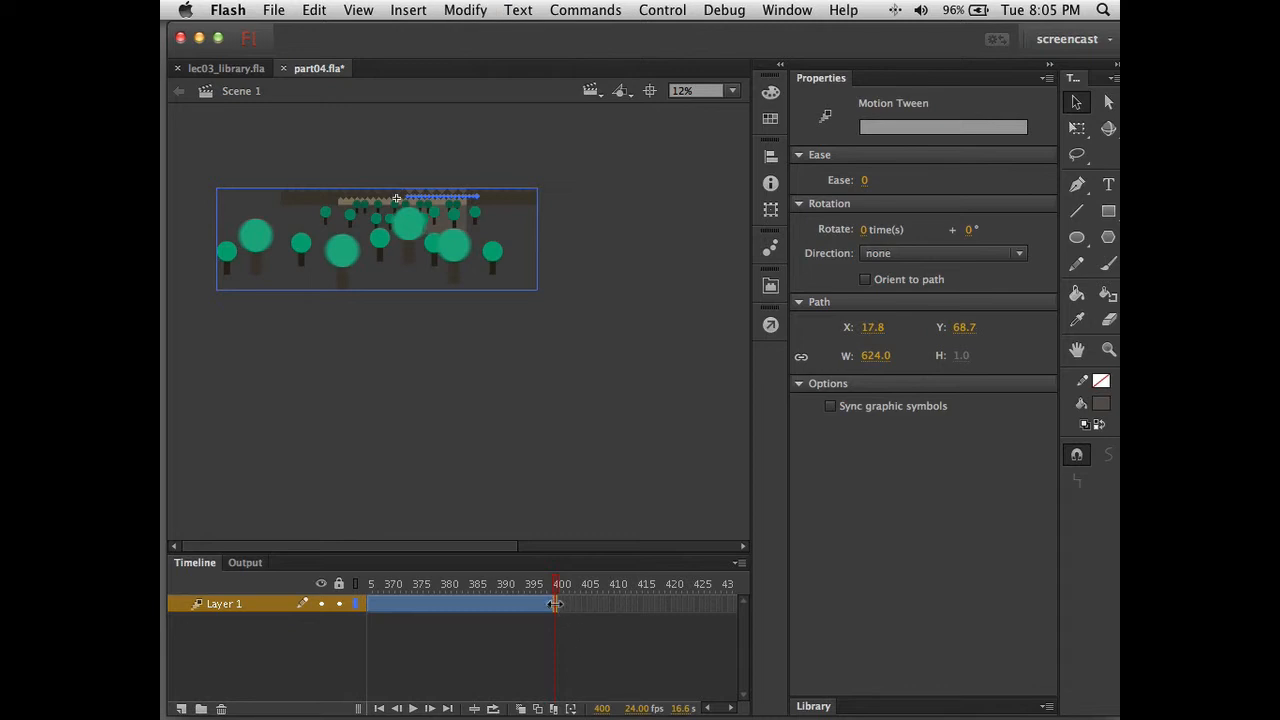
right_click(555, 604)
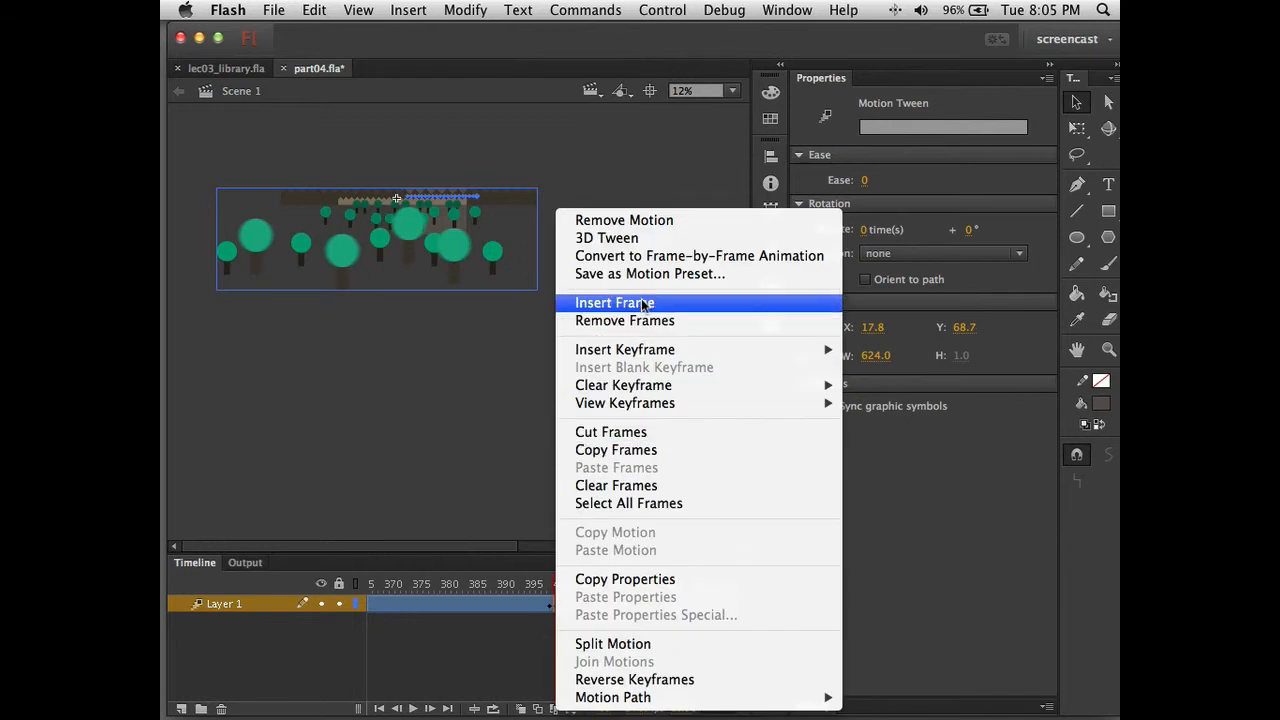
left_click(474, 690)
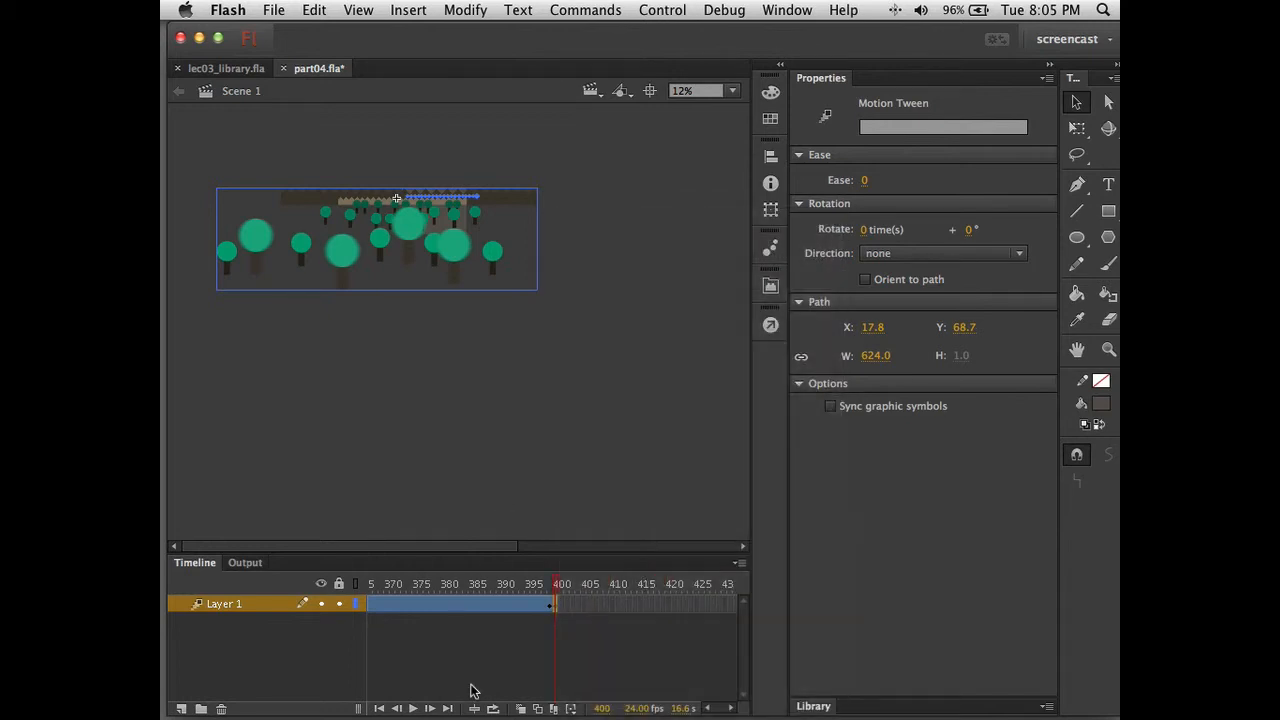
left_click(571, 659)
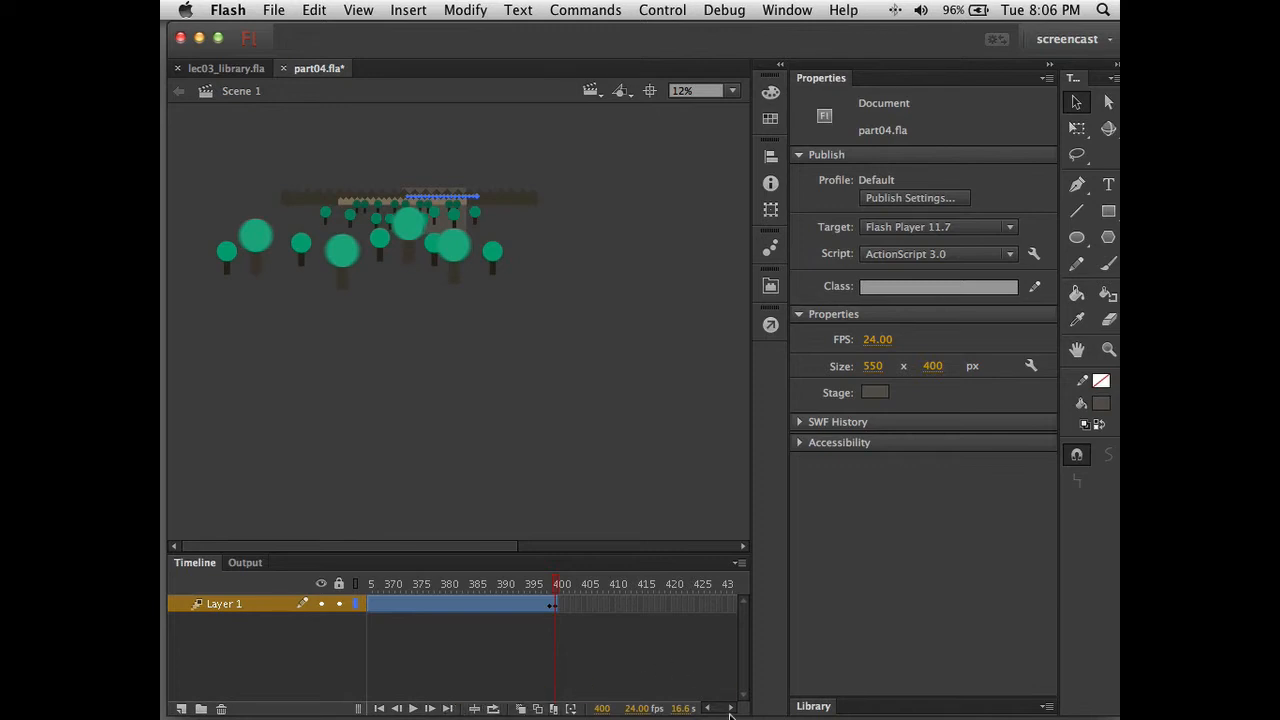
Extend the Layer 1 motion tween to frame 778 and shift the landscape3D instance to about X 604 there
left_click_drag(733, 709, 733, 709)
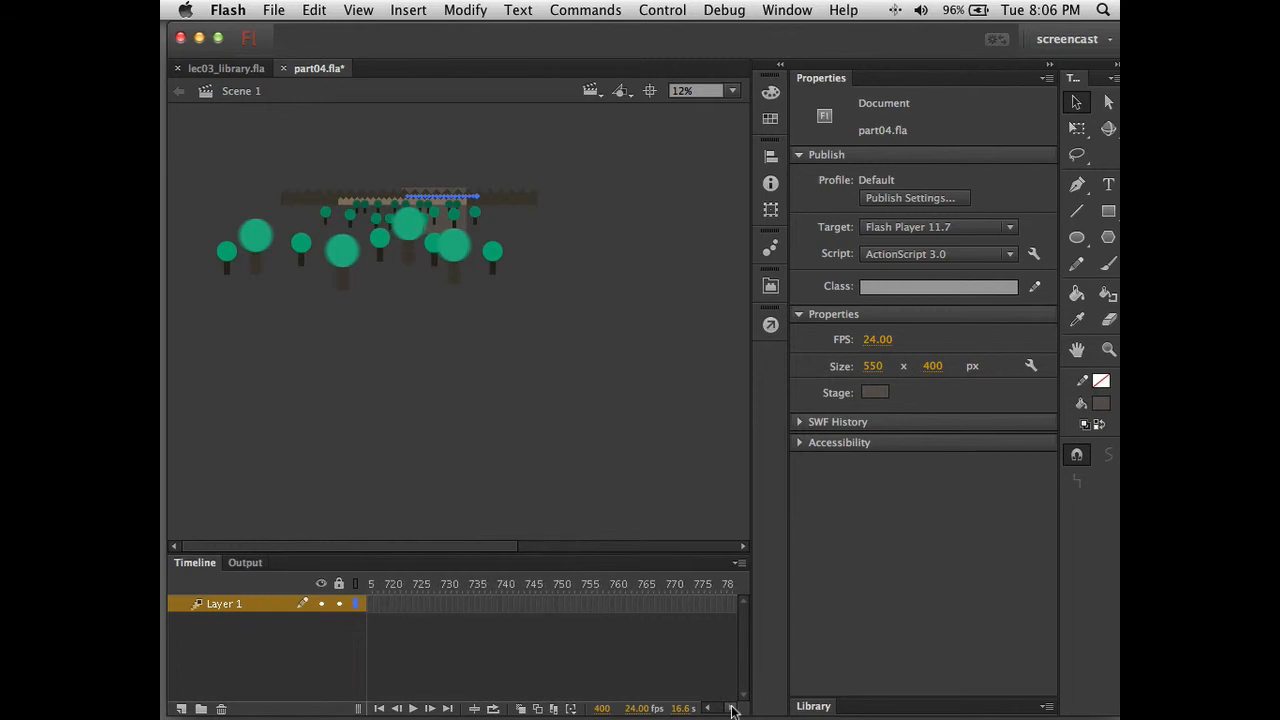
left_click(714, 605)
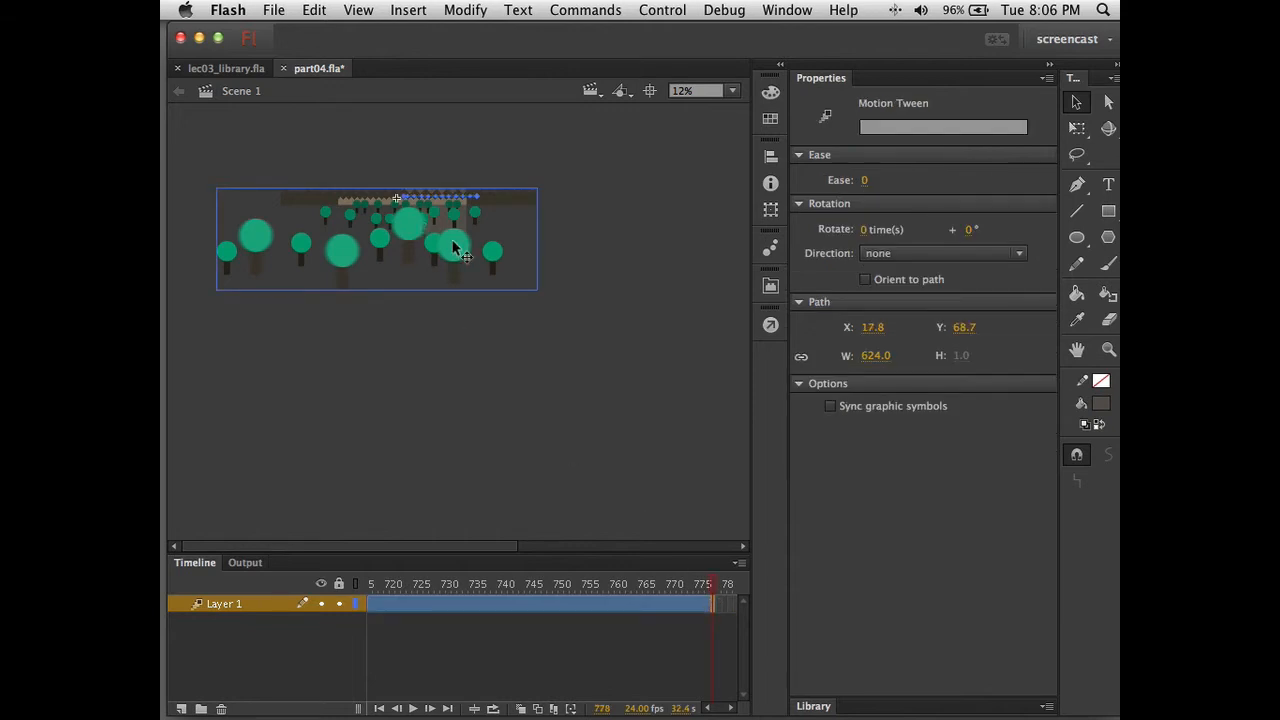
left_click_drag(455, 248, 529, 255)
Test the movie to check the back-and-forth pan, close the preview and deselect the instance
key("super+Return")
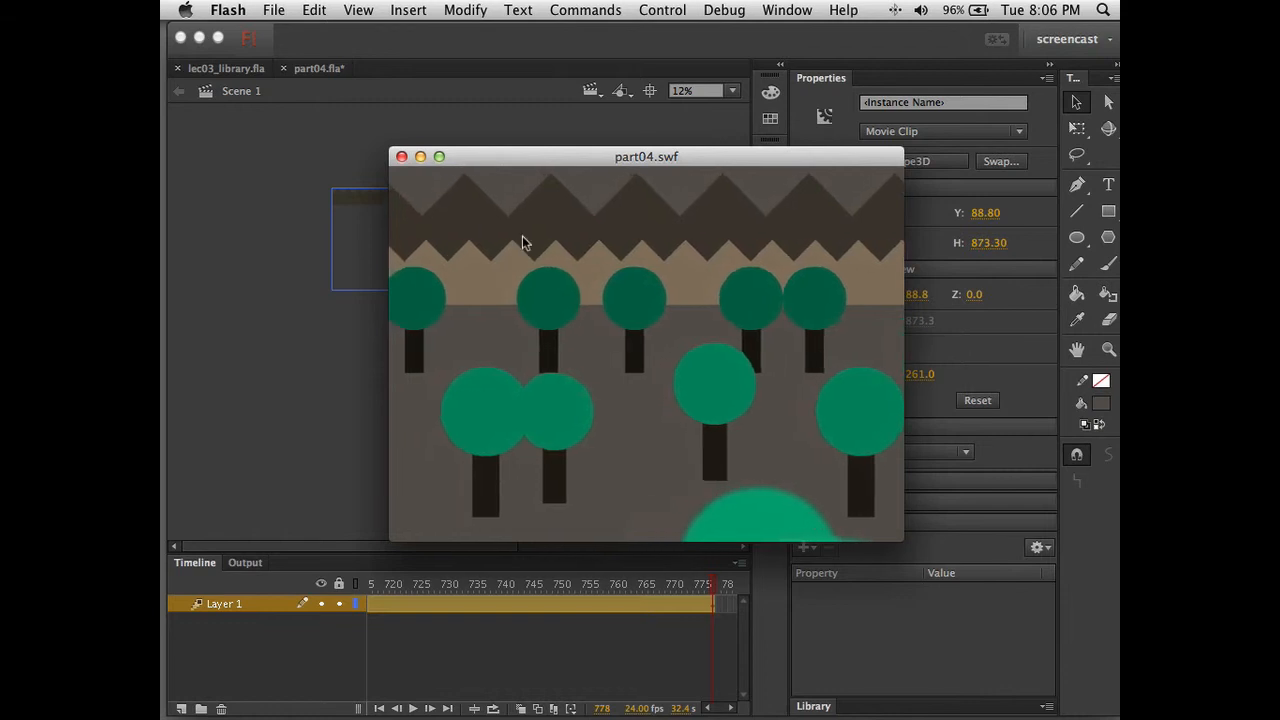
left_click(402, 157)
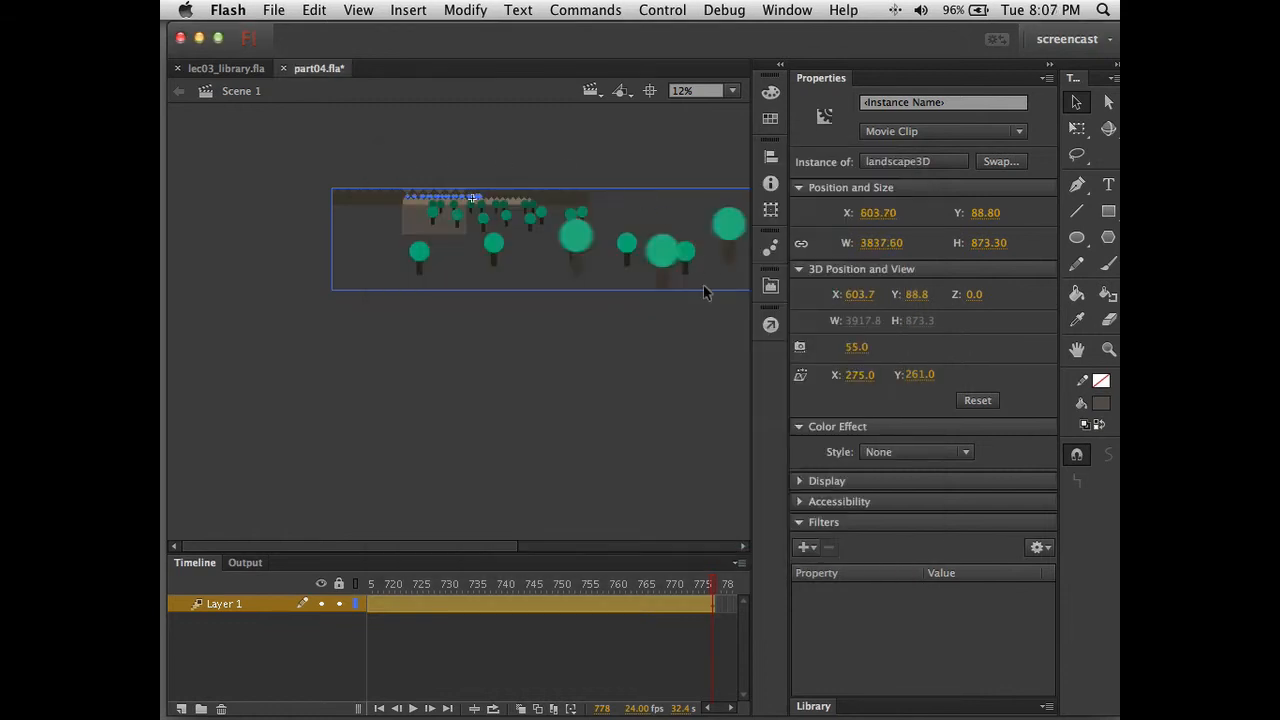
left_click(652, 442)
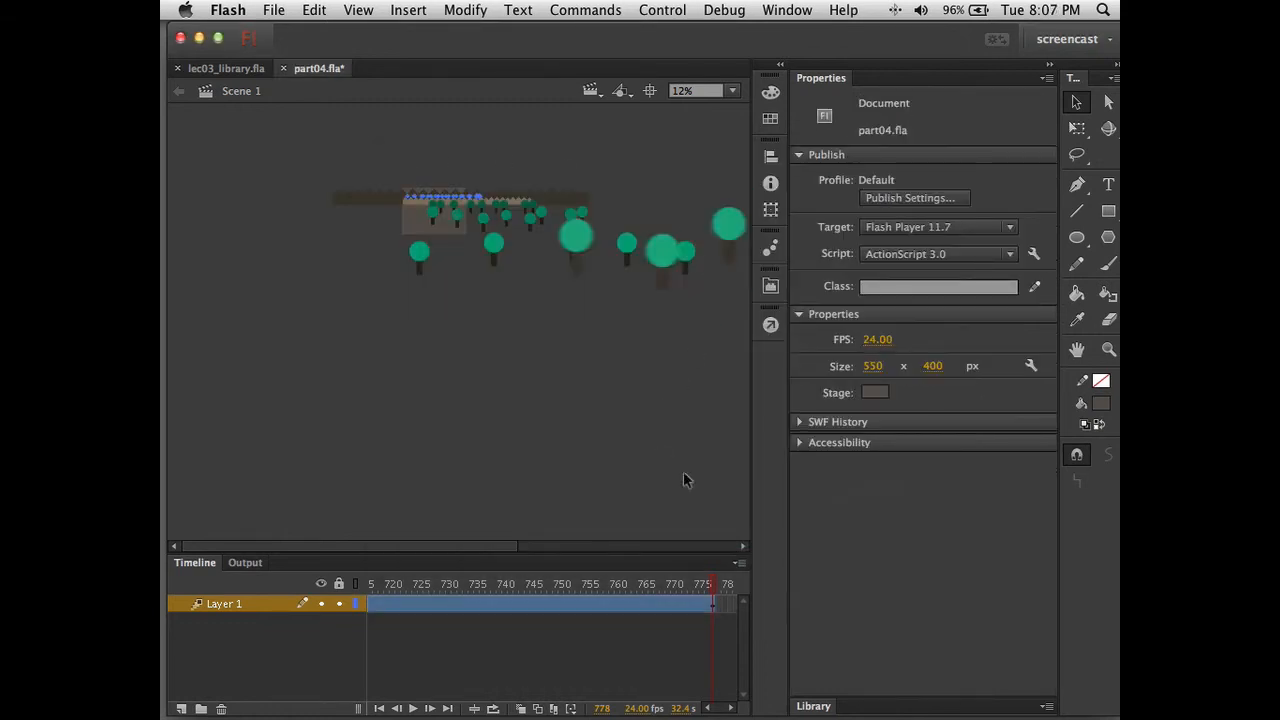
Set the timeline frame width to Normal and split the Layer 1 motion tween at frame 400
left_click(739, 565)
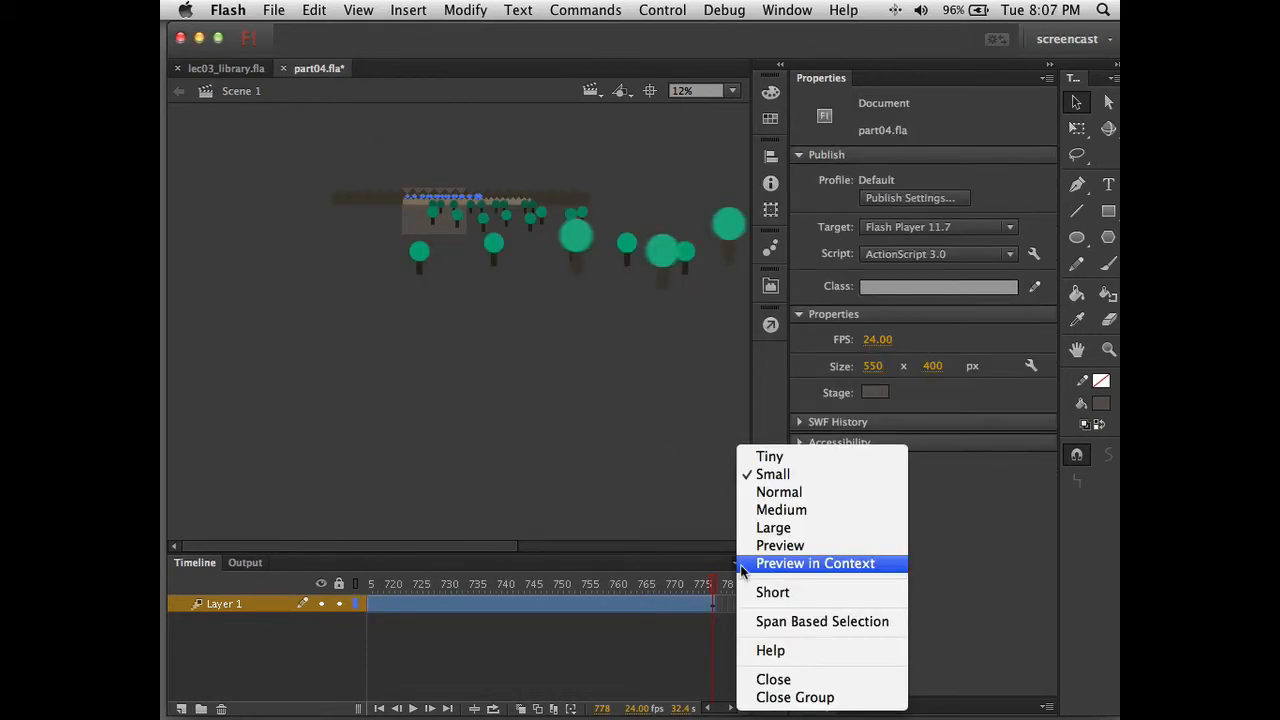
left_click(779, 492)
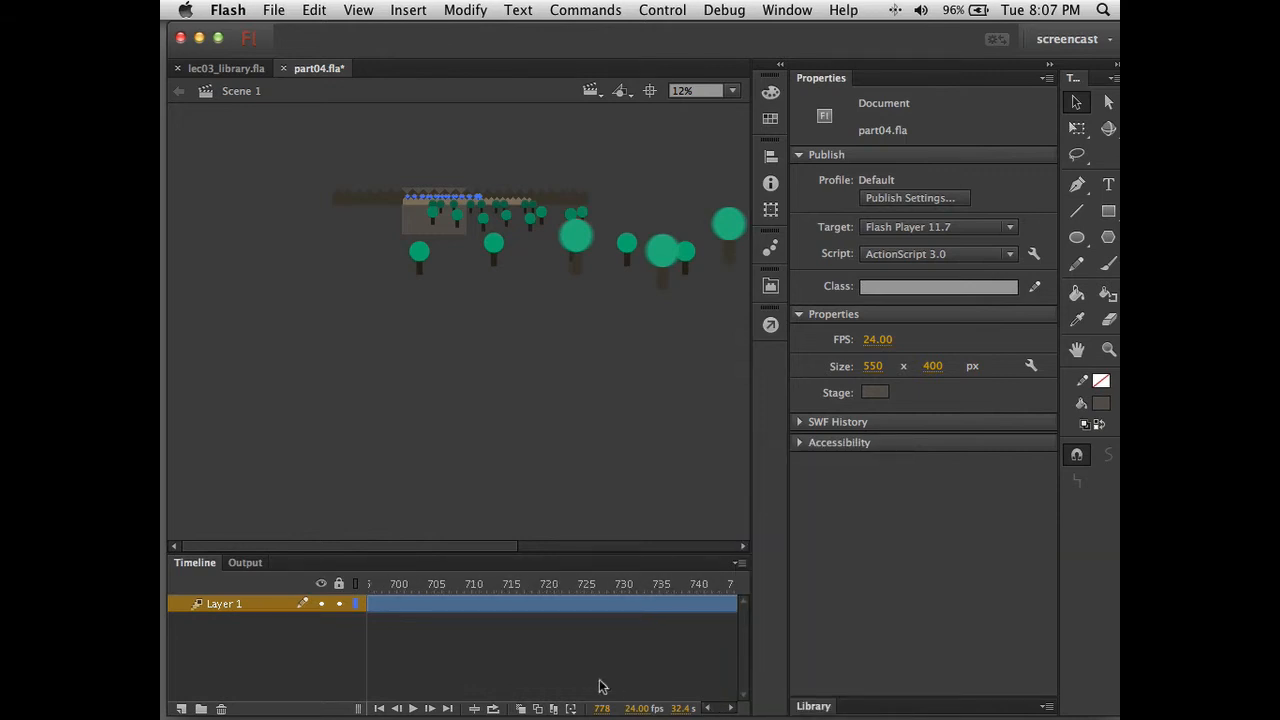
scroll(482, 652, "left", 10)
scroll(482, 648, "left", 8)
scroll(482, 648, "left", 1)
left_click(581, 612)
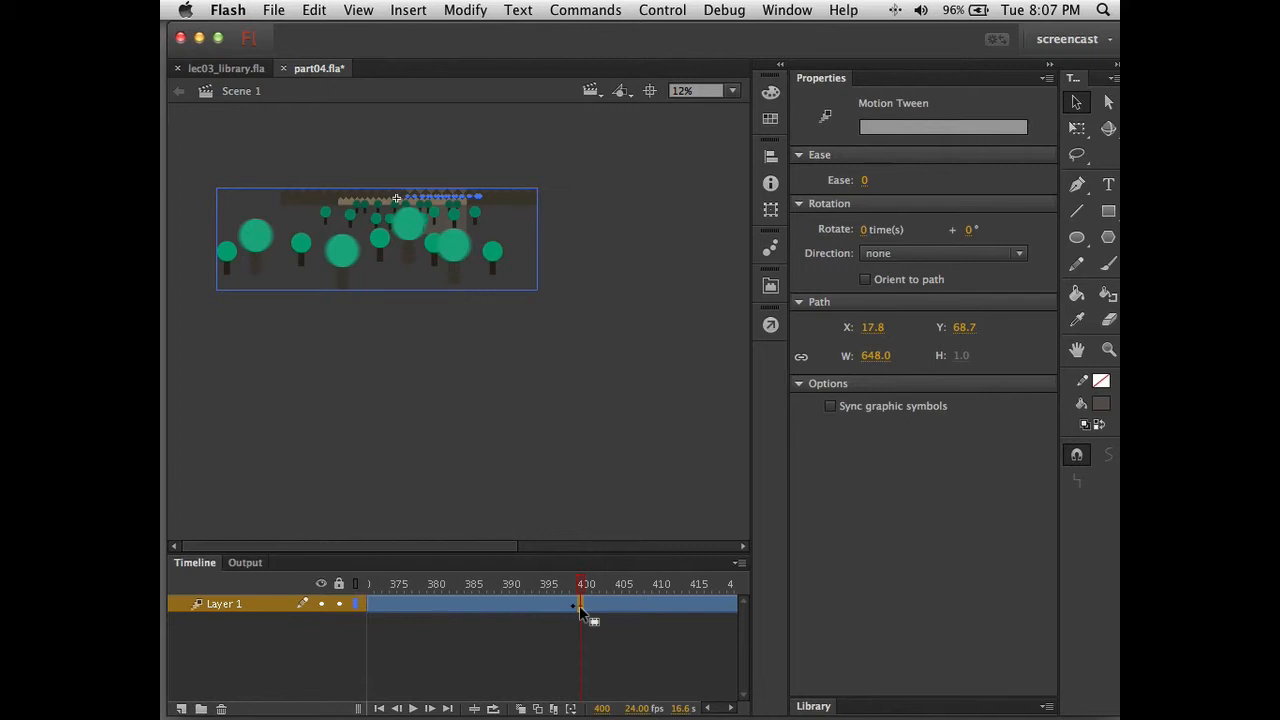
right_click(579, 610)
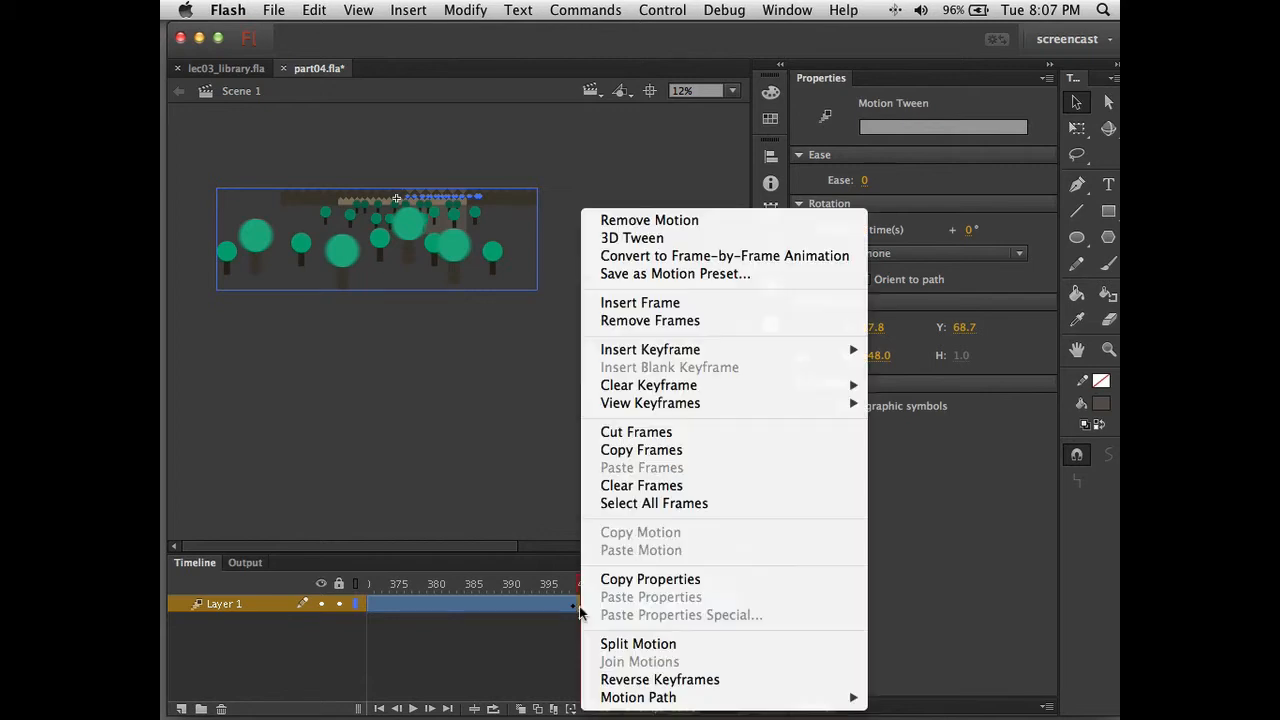
left_click(623, 645)
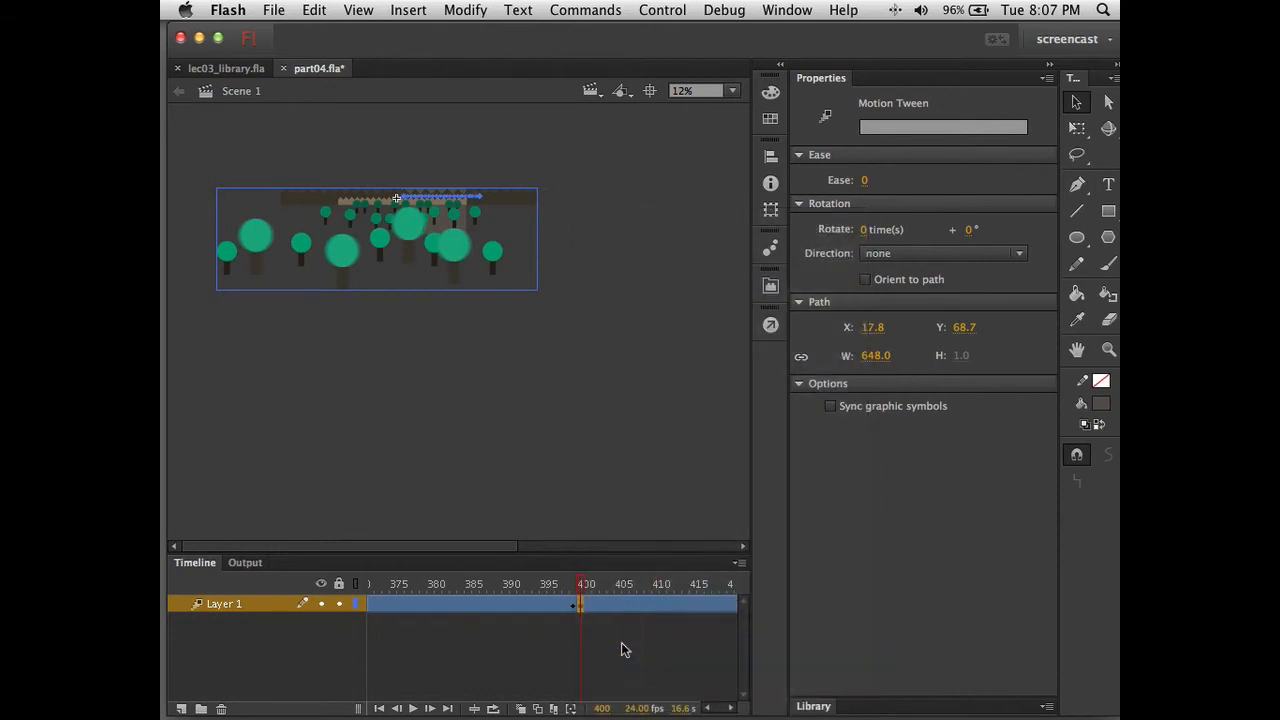
left_click(611, 636)
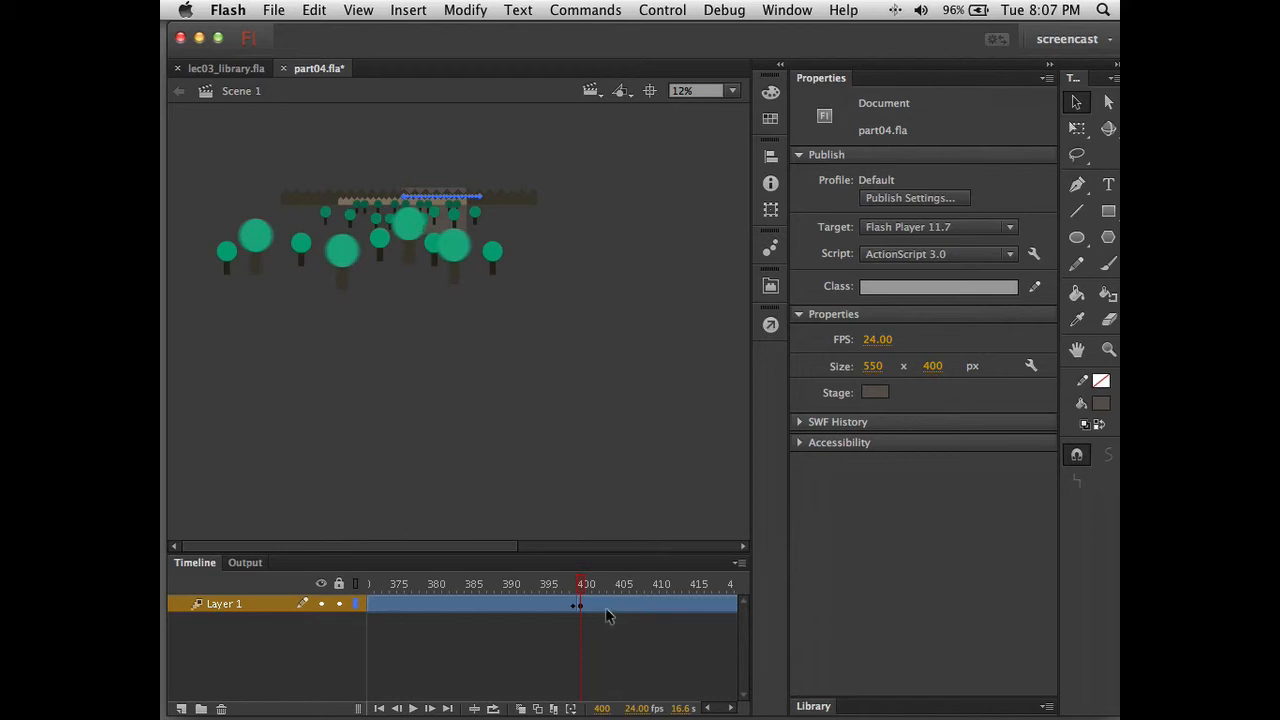
Move the second Layer 1 tween span later in time so it starts at frame 415, leaving a gap after frame 399
left_click(605, 607)
double_click(605, 607)
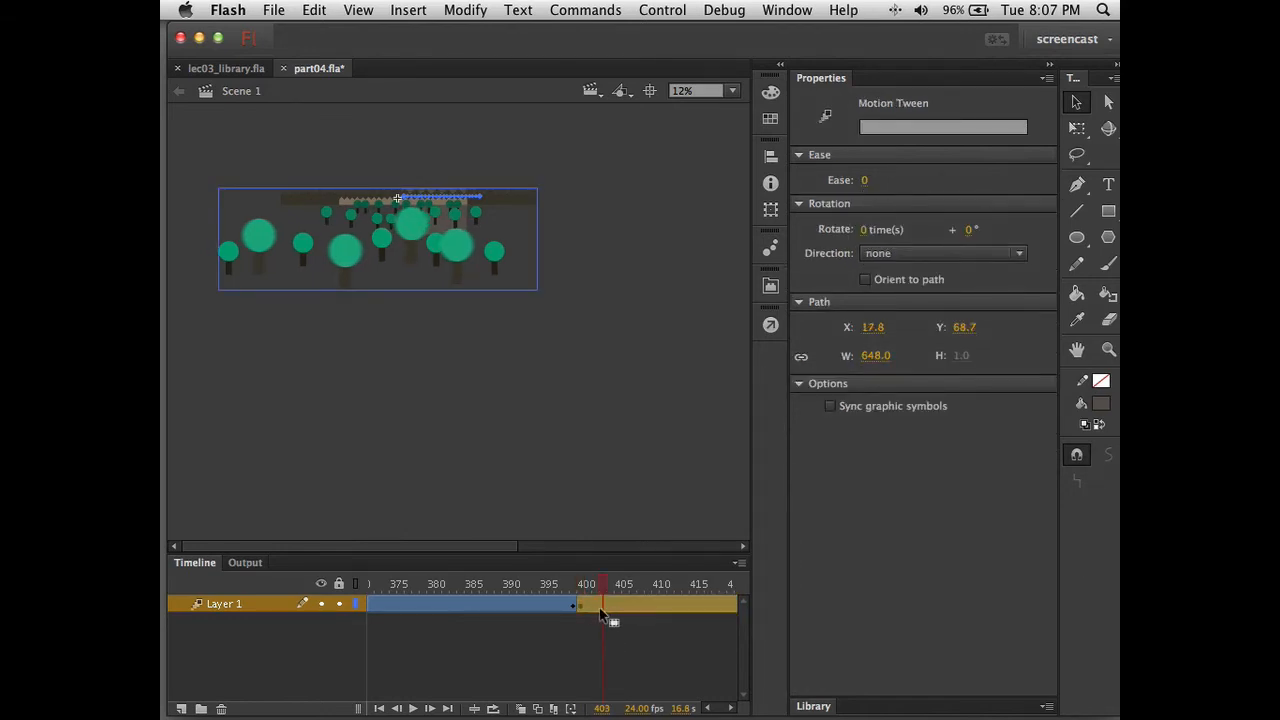
left_click_drag(627, 609, 711, 610)
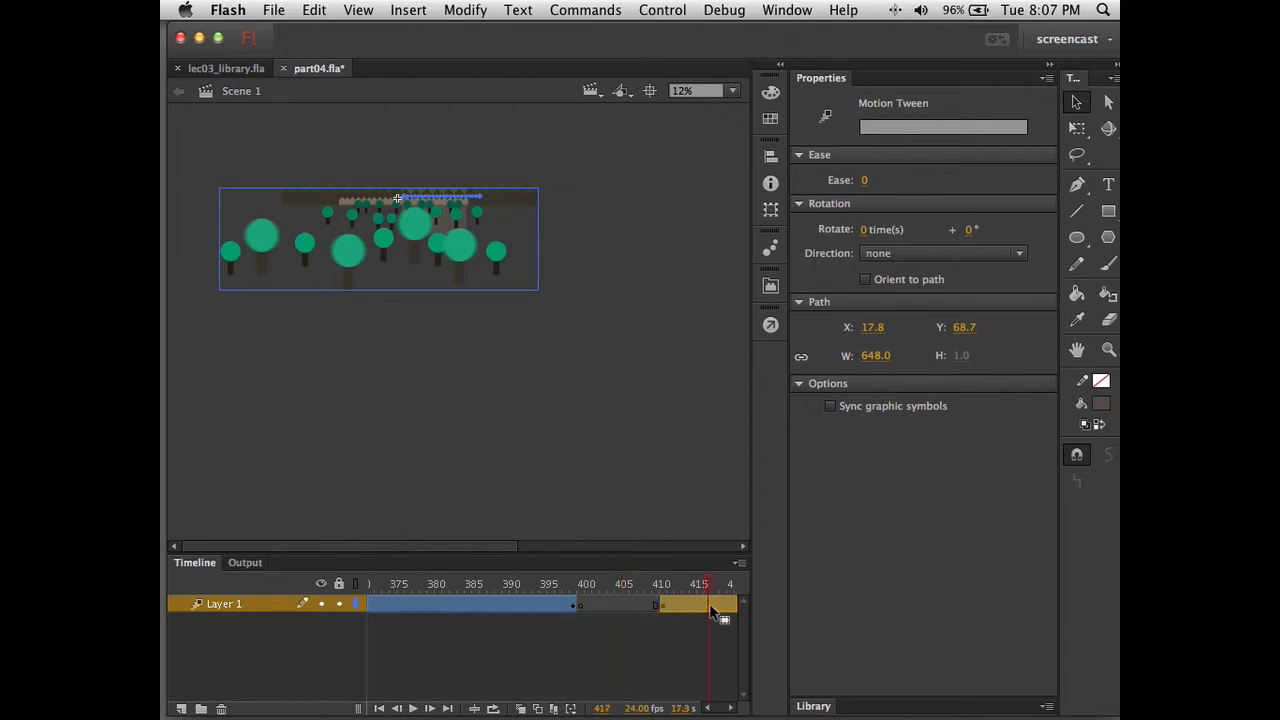
left_click(688, 605)
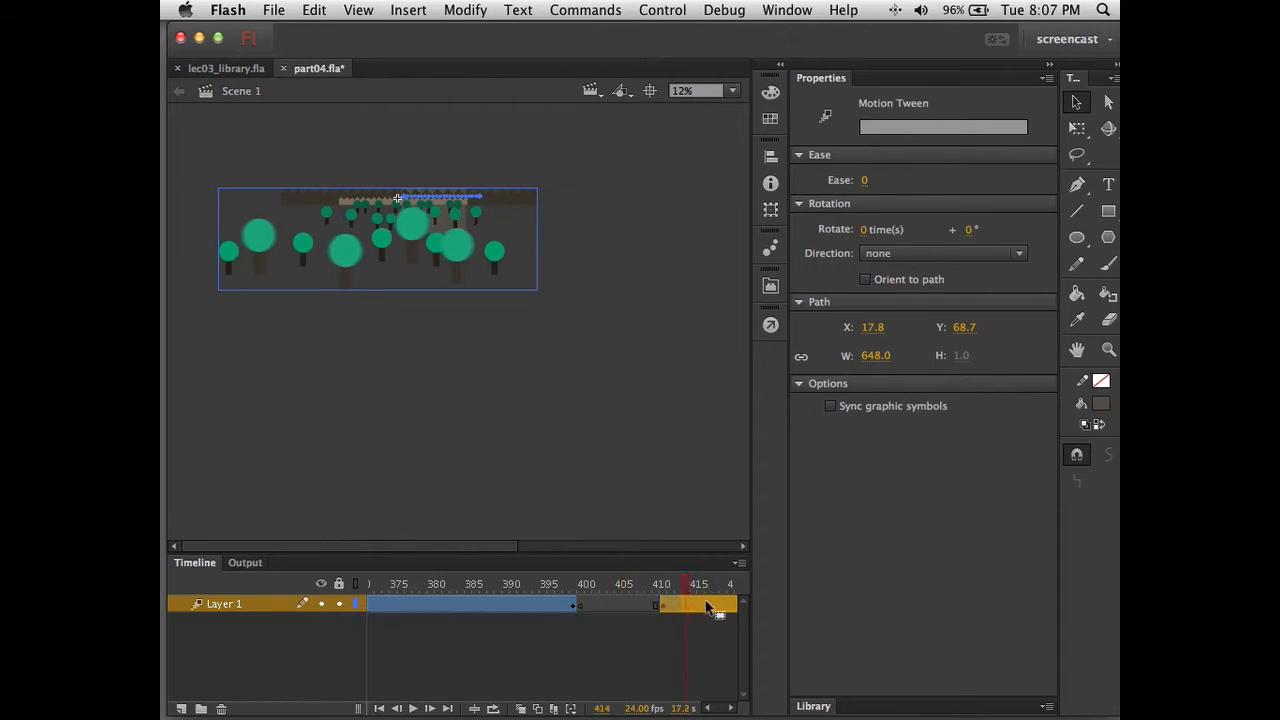
left_click_drag(706, 607, 718, 607)
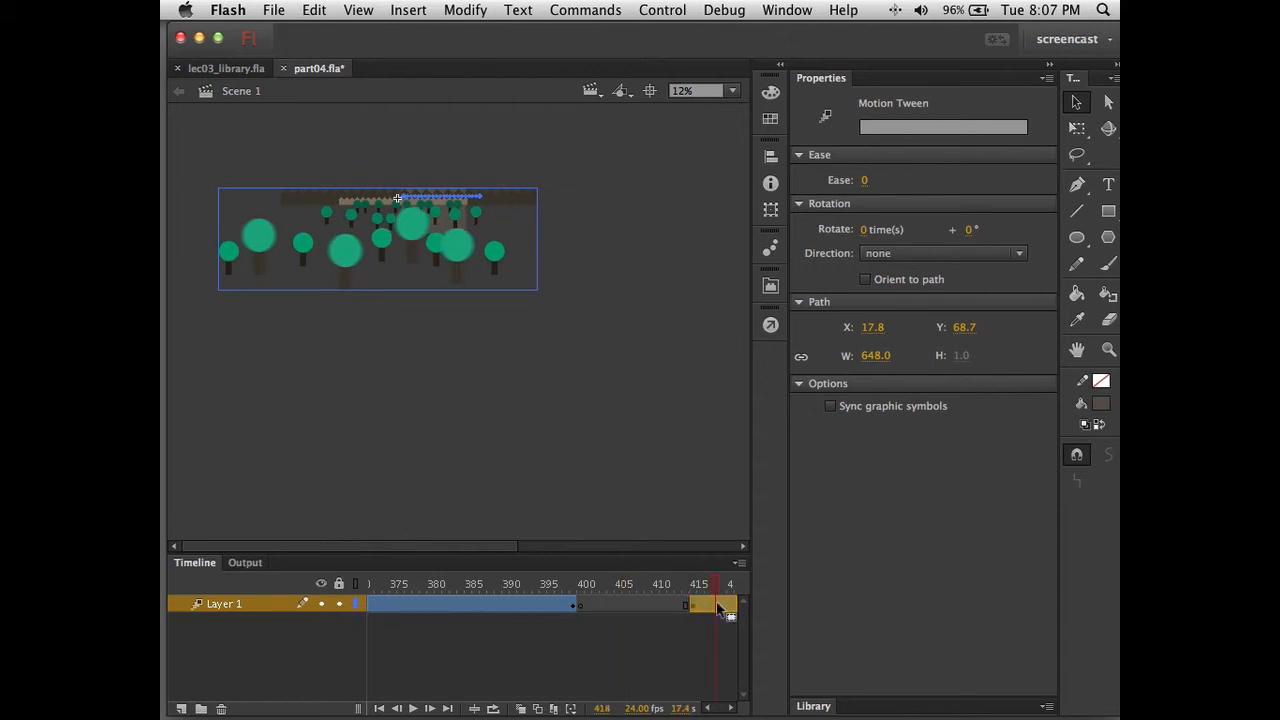
left_click(658, 625)
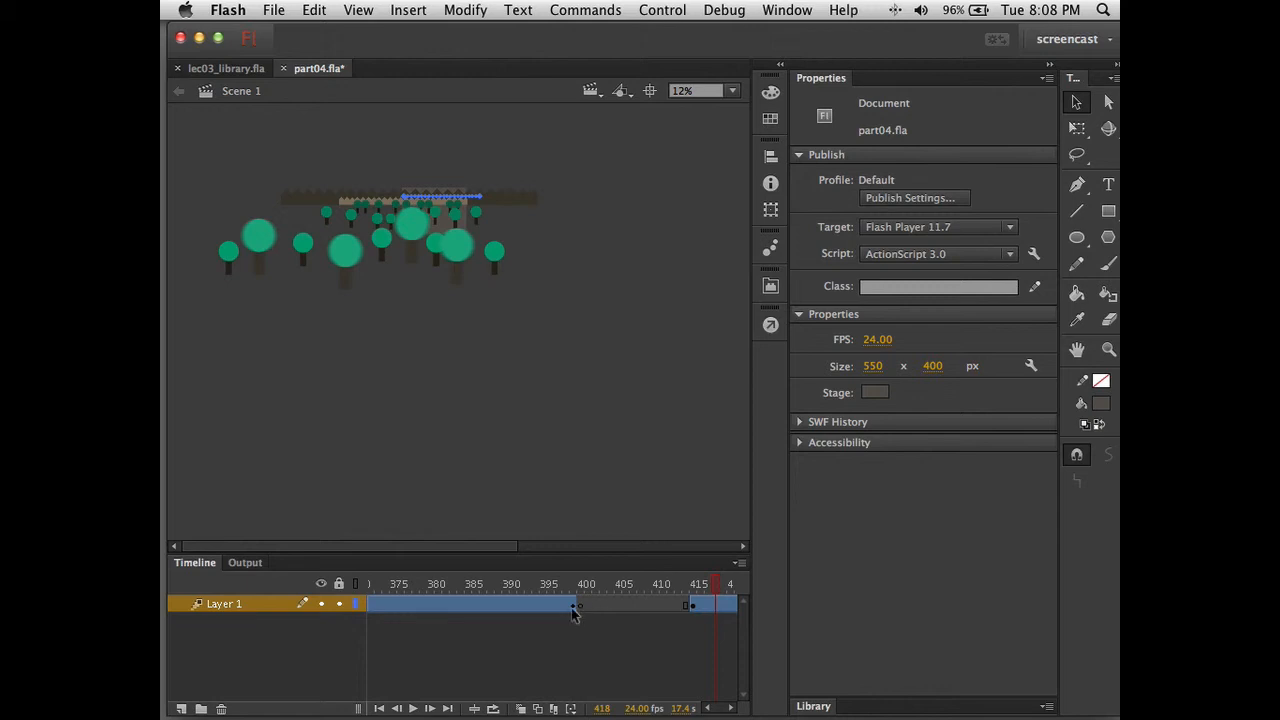
Copy the landscape3D instance from frame 415 and paste it in place at frame 400 to fill the gap between the tweens
left_click(691, 605)
left_click(540, 472)
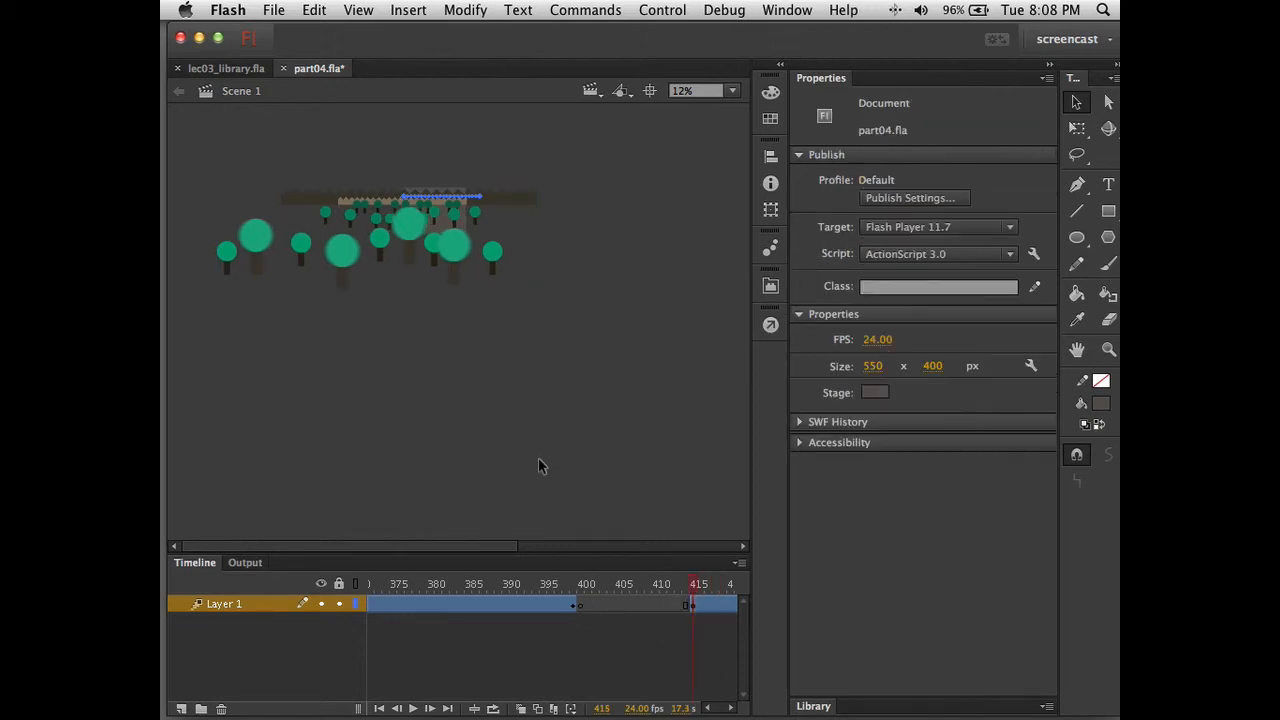
left_click(461, 238)
right_click(458, 228)
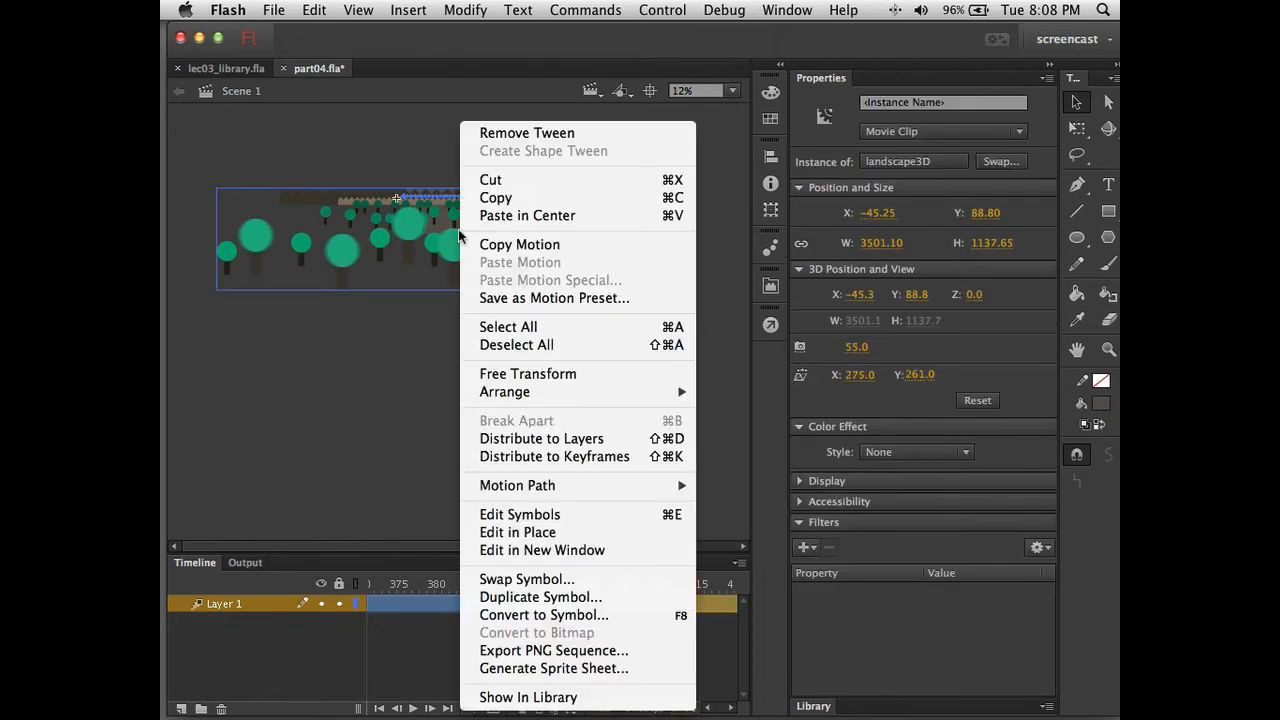
left_click(505, 199)
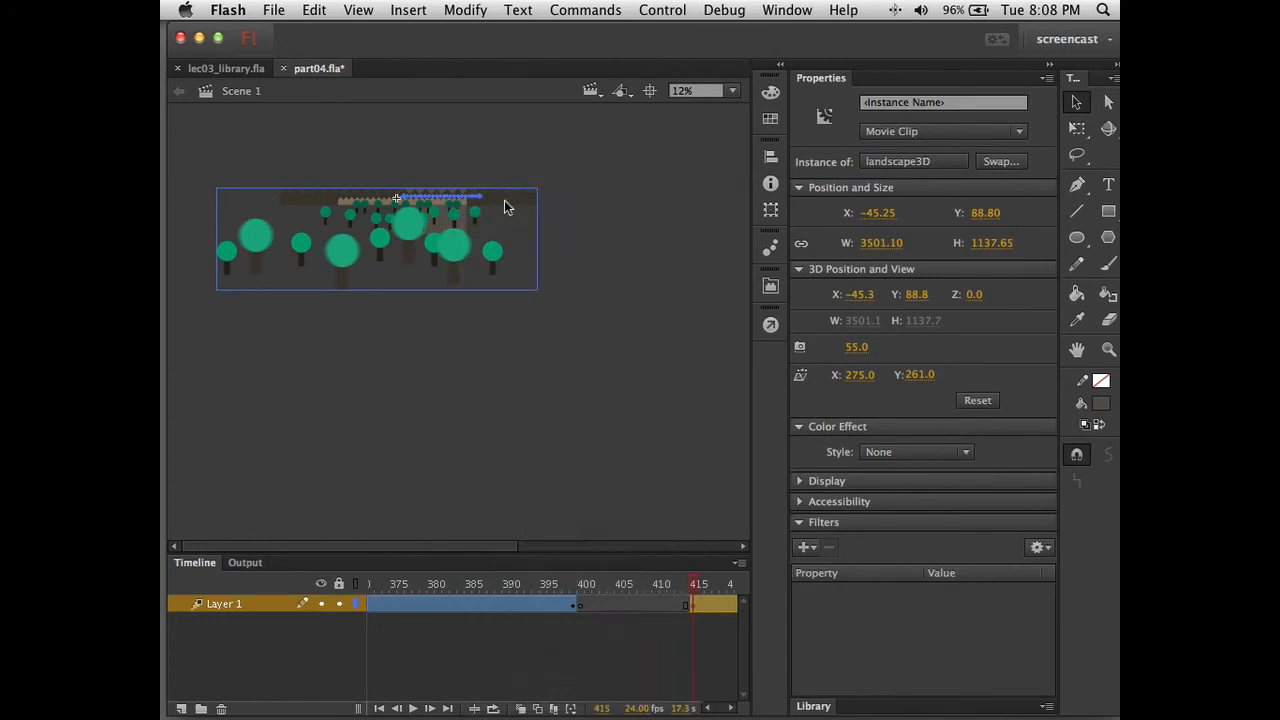
left_click(581, 604)
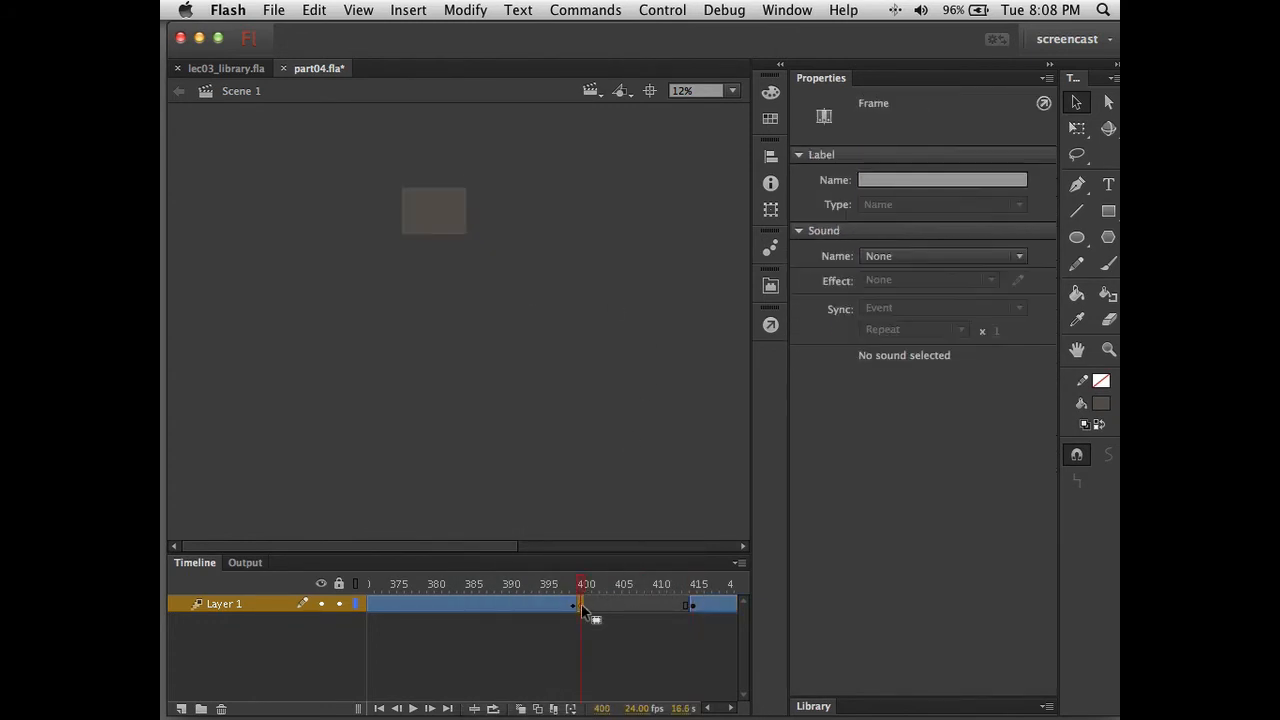
key("super+shift+v")
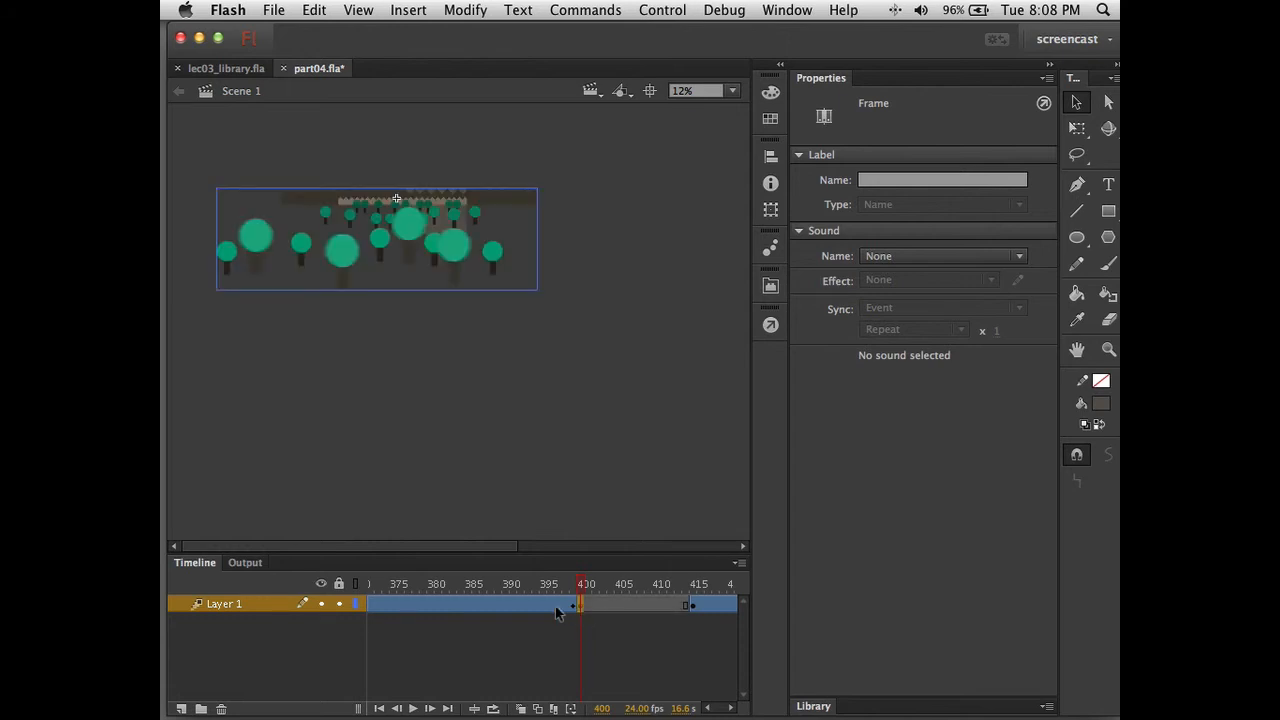
left_click(504, 640)
Scrub and play through the timeline to review the pause from frame 400 to 415 and the return pan up to frame 793
left_click_drag(470, 588, 657, 592)
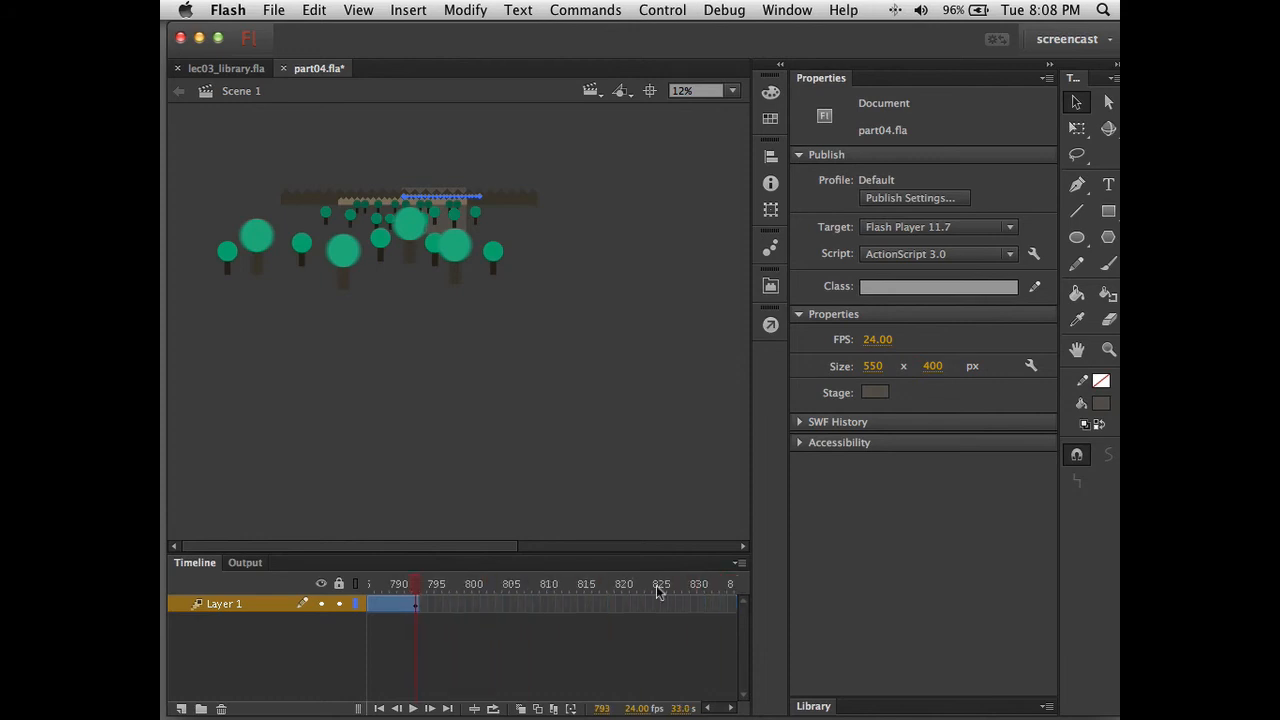
left_click_drag(451, 580, 410, 601)
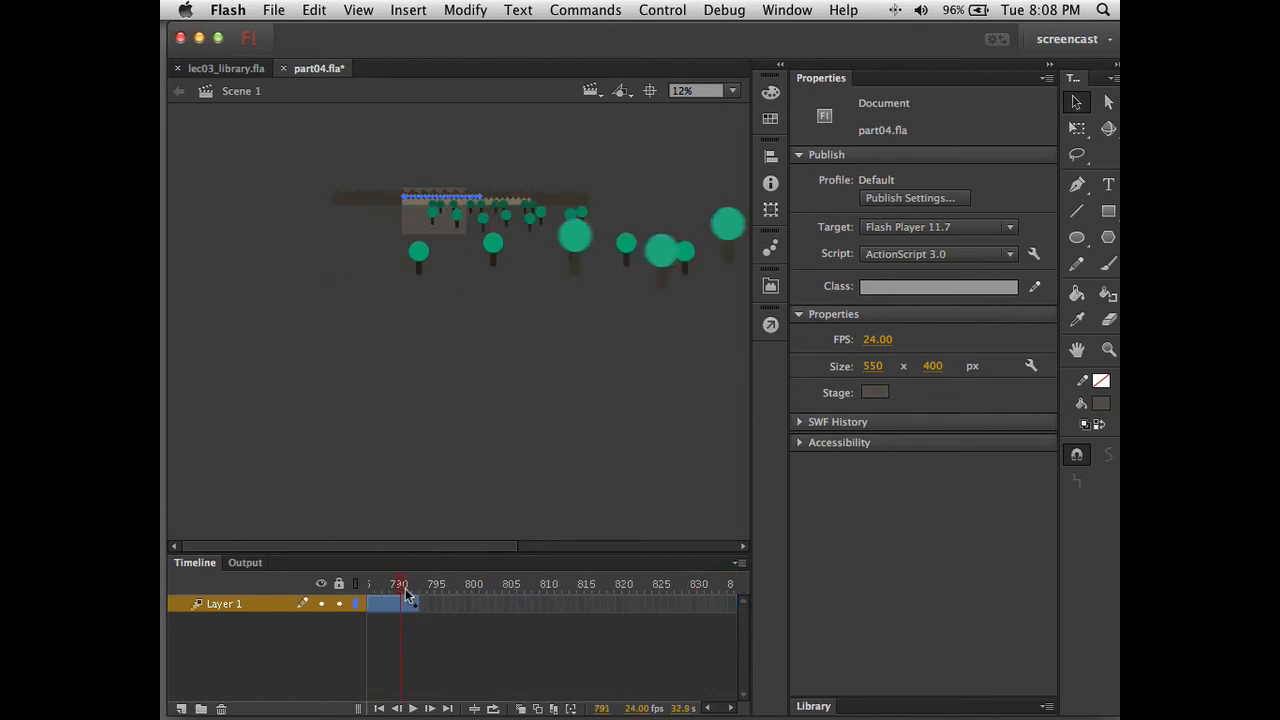
left_click_drag(400, 583, 692, 610)
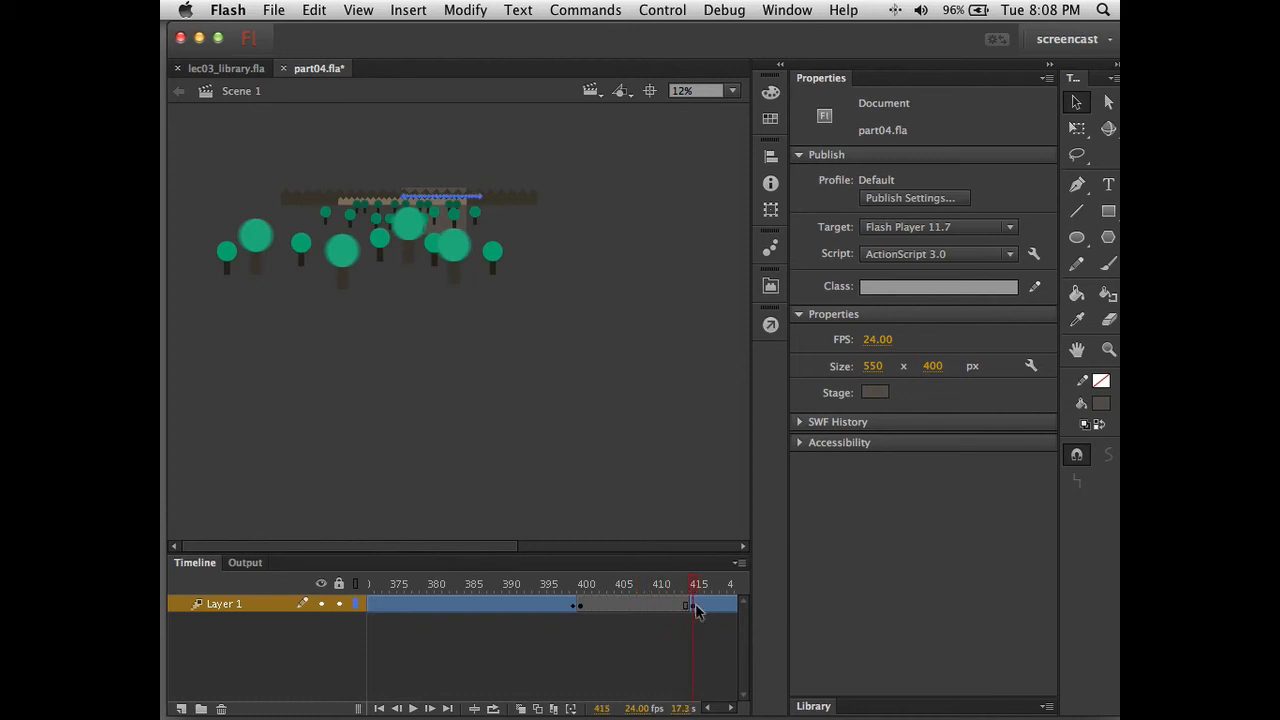
left_click(414, 708)
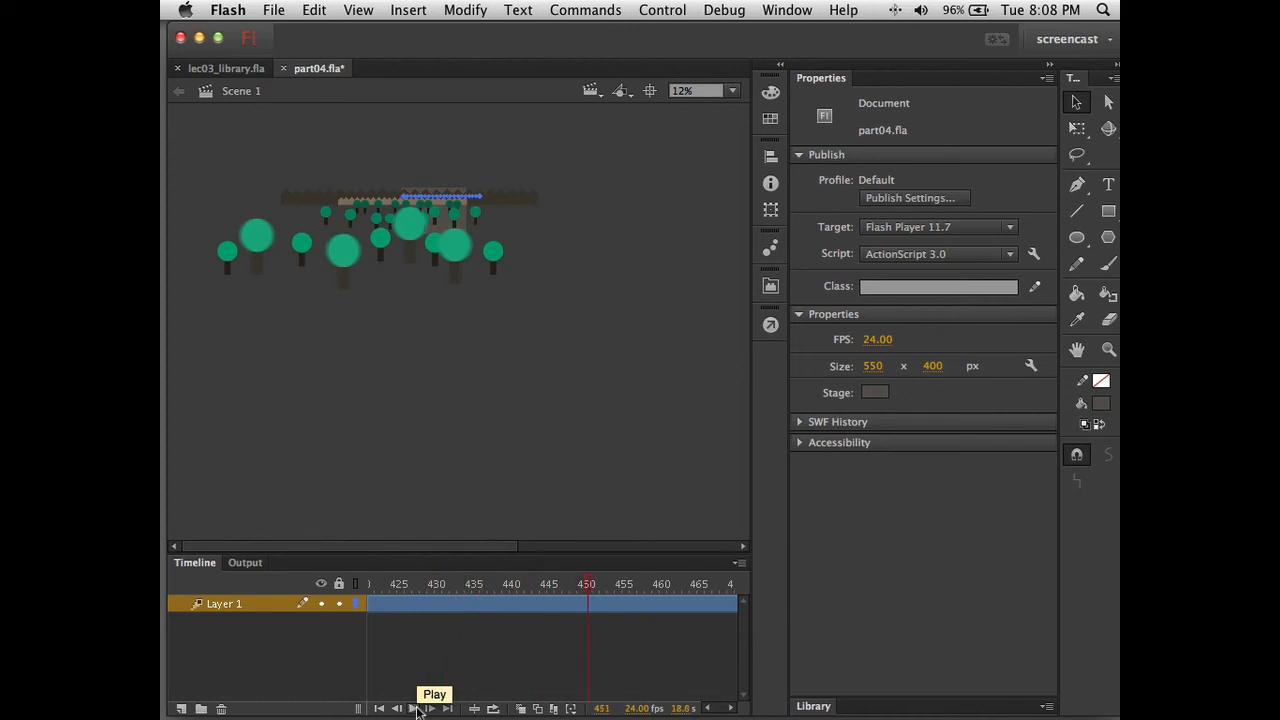
left_click(416, 708)
left_click_drag(440, 582, 654, 600)
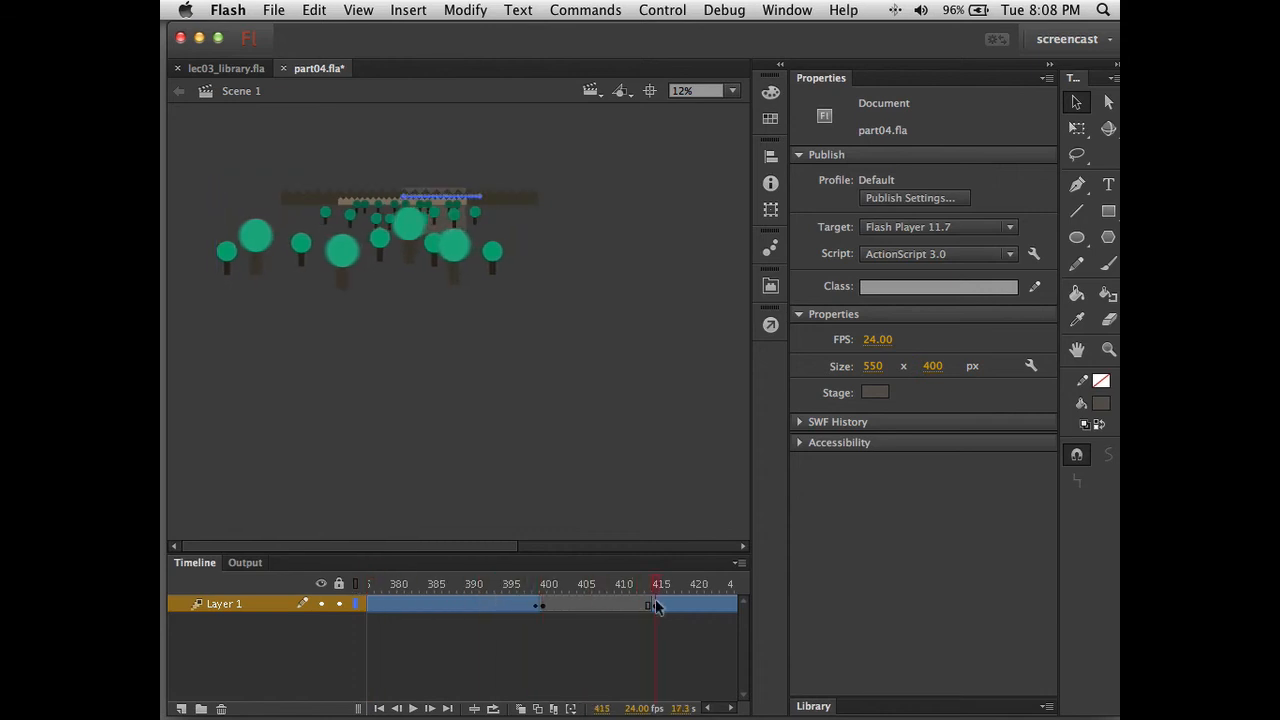
left_click(655, 604)
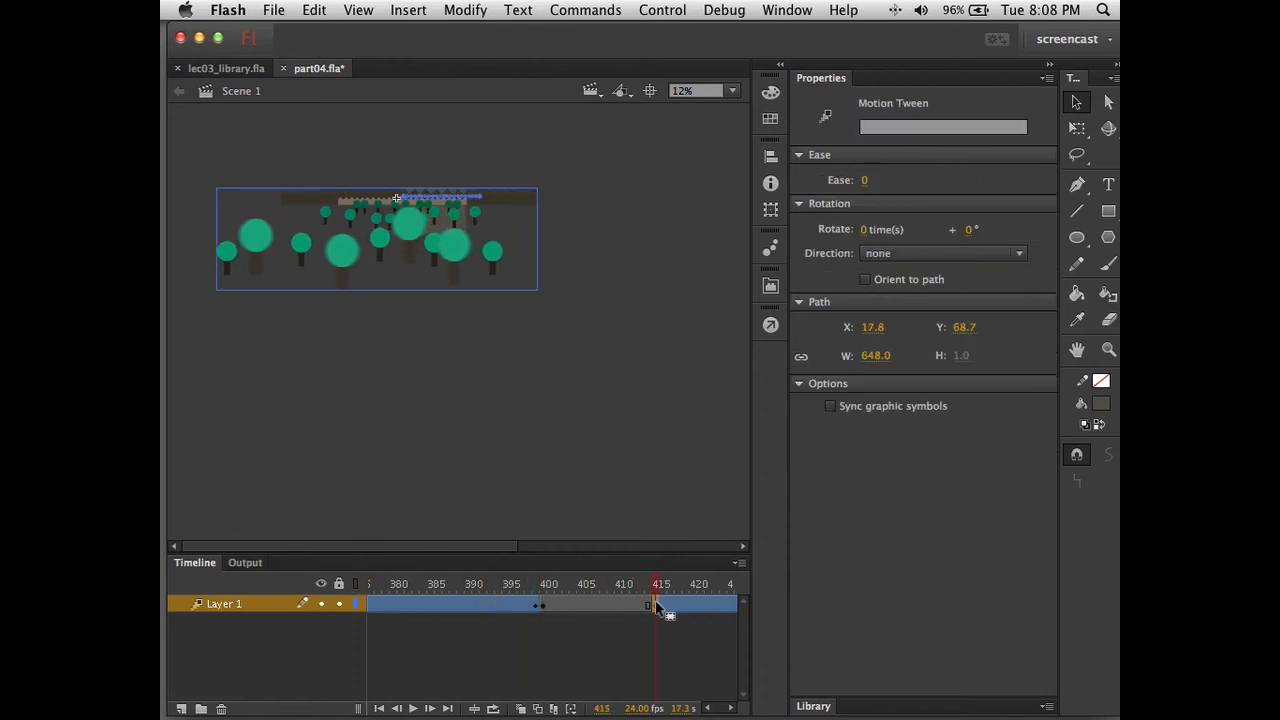
Clear all property keyframes at frame 793, the last frame of the second motion tween
left_click(448, 708)
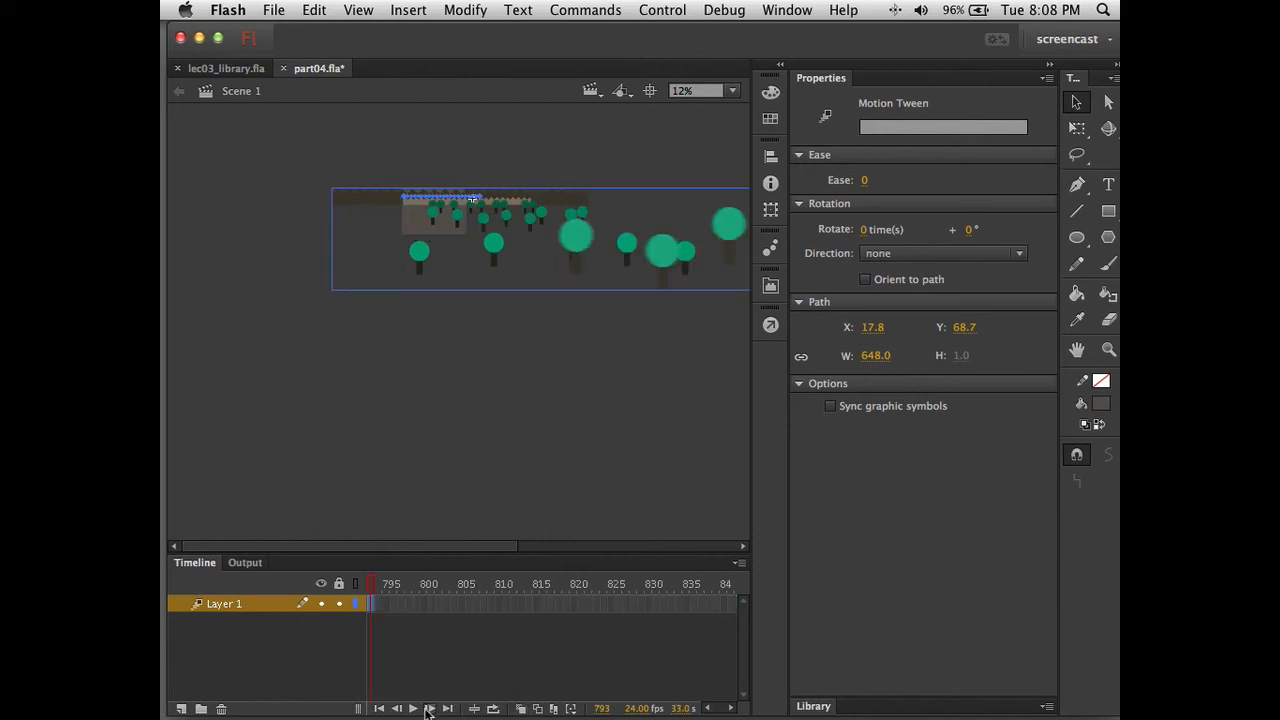
left_click(474, 708)
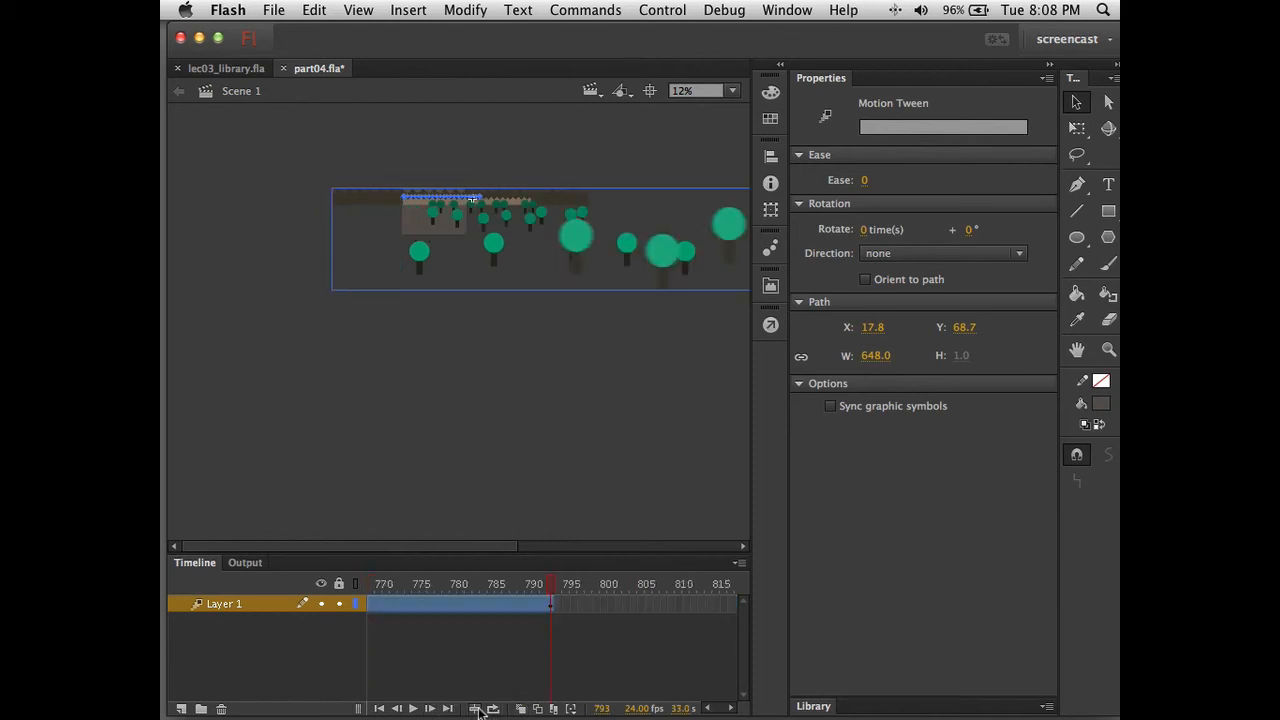
right_click(546, 604)
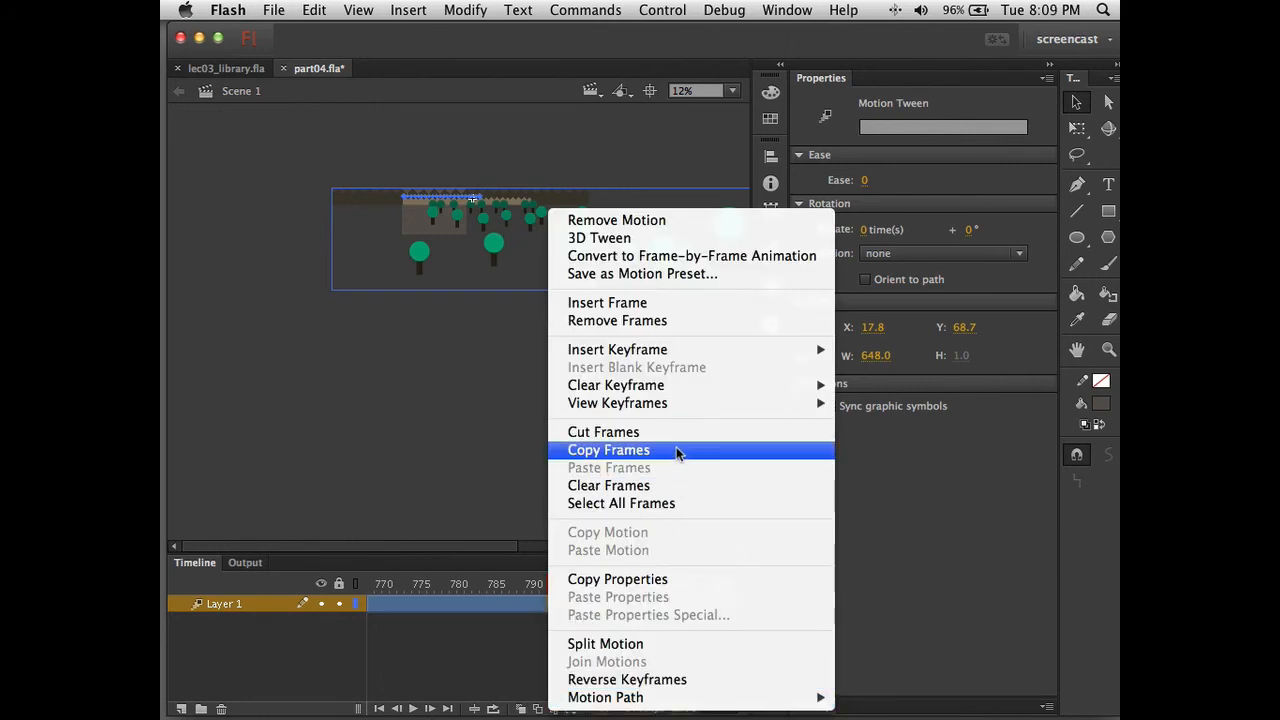
mouse_move(675, 388)
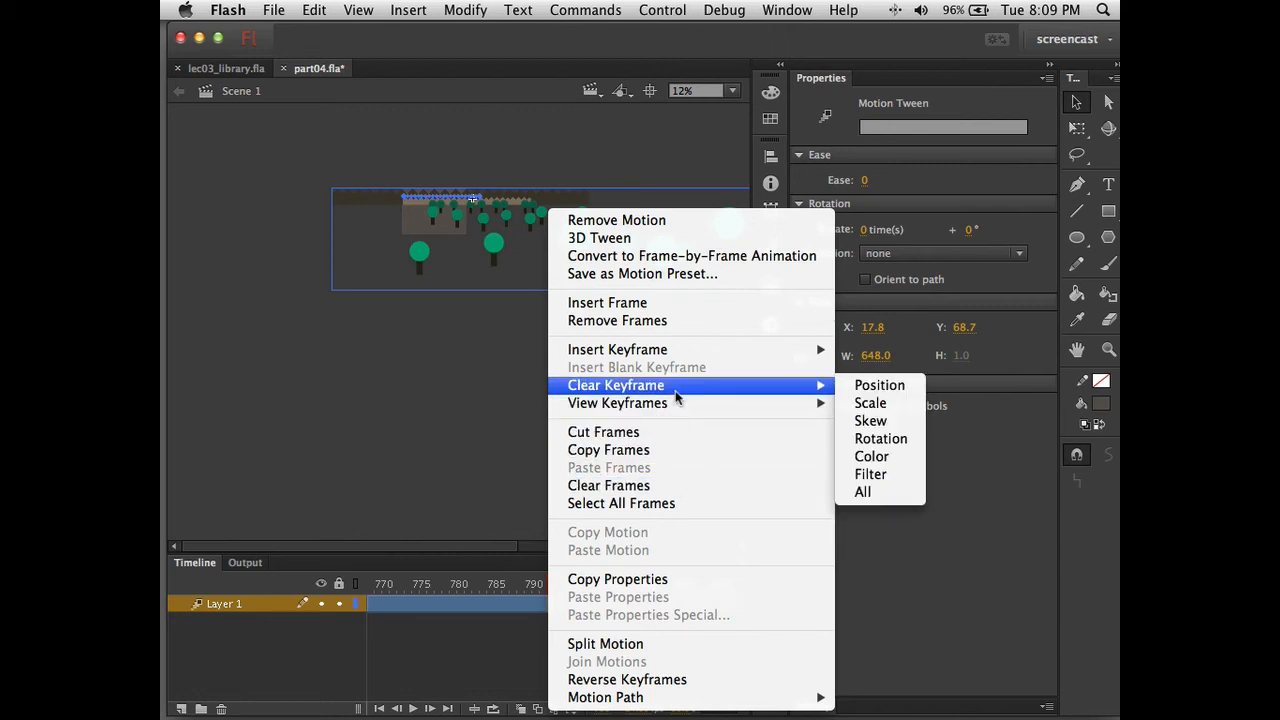
left_click(905, 494)
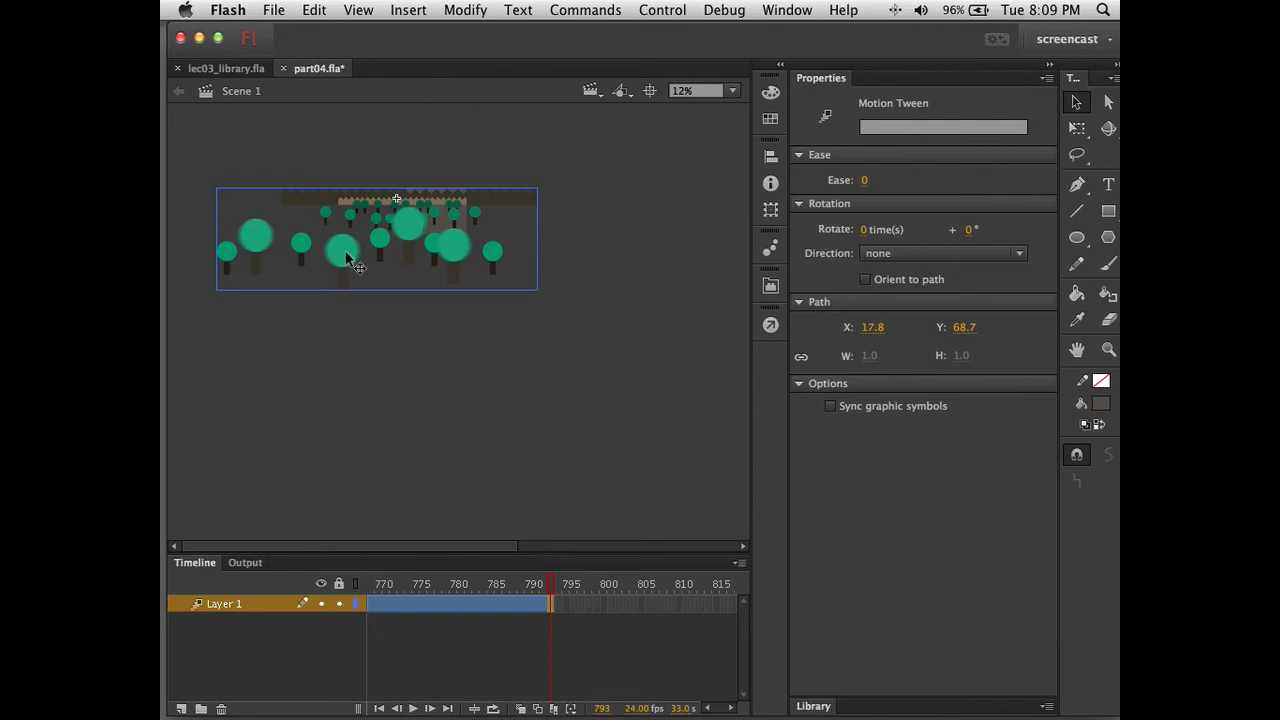
Shift the landscape3D instance horizontally to about X 580 at frame 793 and test the movie
left_click_drag(347, 257, 419, 257)
key("super+Return")
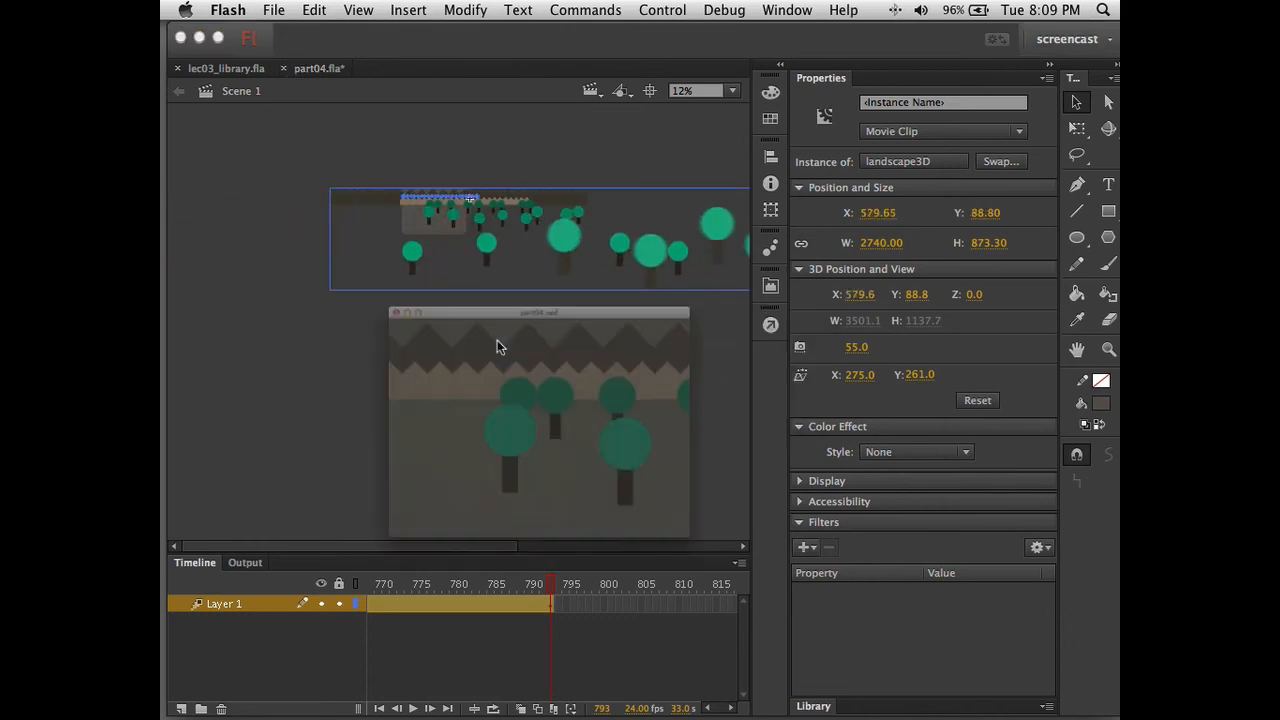